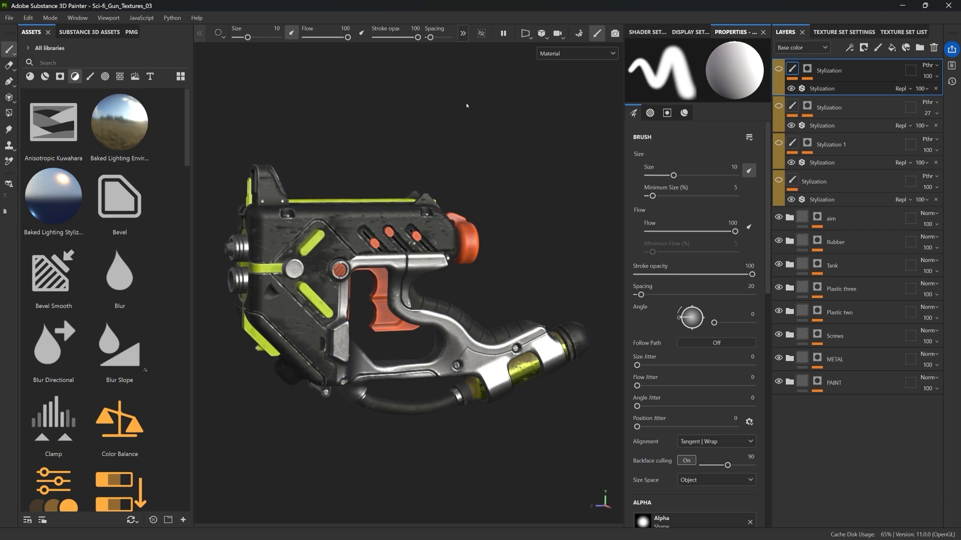
# Step: Inspect the textured sci-fi gun from several angles and under rotated environment lighting
pyautogui.keyDown('alt'); pyautogui.moveTo(373, 148); pyautogui.dragTo(343, 214); pyautogui.keyUp('alt')
pyautogui.scroll(5, 337, 155)
pyautogui.scroll(6, 440, 176)
pyautogui.scroll(-5, 392, 194)
pyautogui.keyDown('alt'); pyautogui.moveTo(459, 251); pyautogui.dragTo(413, 163, button='middle'); pyautogui.keyUp('alt')
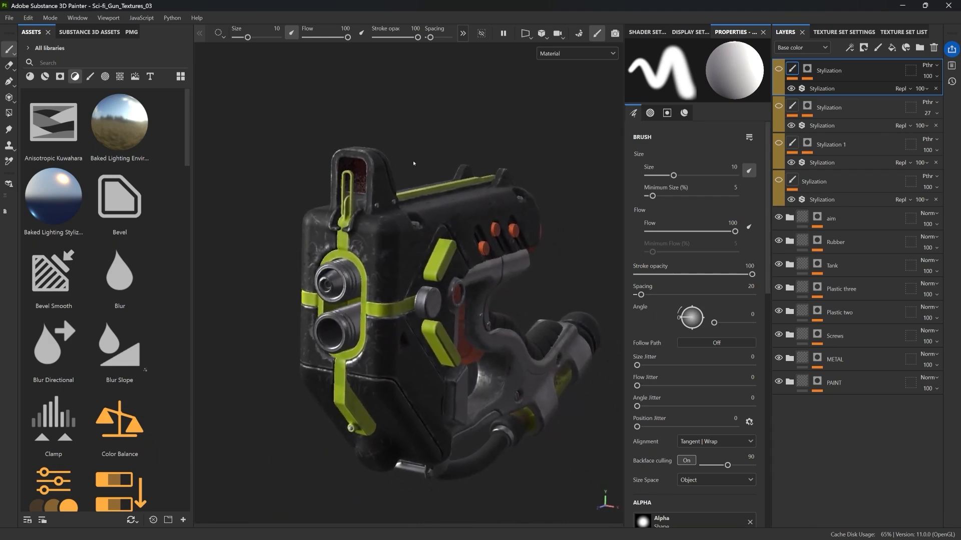
pyautogui.keyDown('shift'); pyautogui.moveTo(351, 169); pyautogui.dragTo(425, 159, button='right'); pyautogui.keyUp('shift')
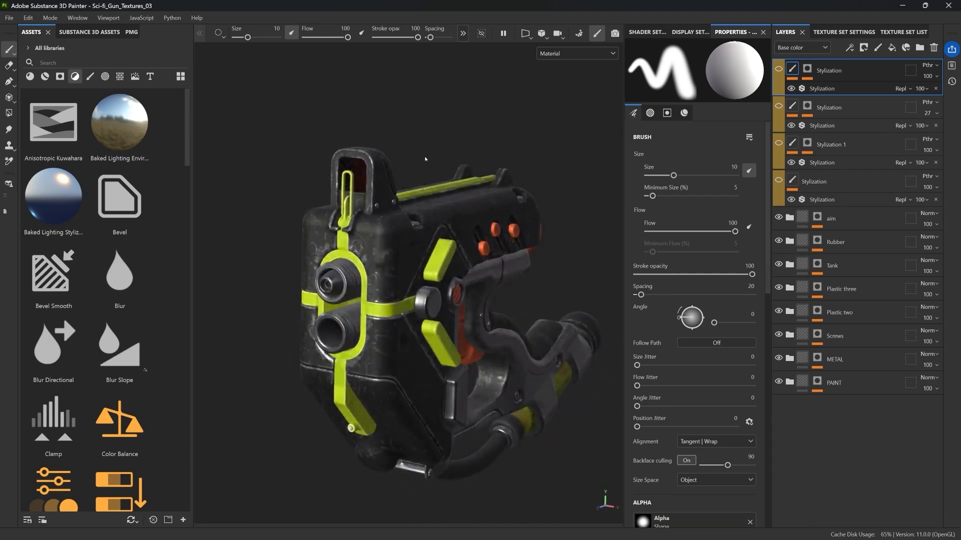
pyautogui.keyDown('alt'); pyautogui.moveTo(408, 173); pyautogui.dragTo(390, 216); pyautogui.keyUp('alt')
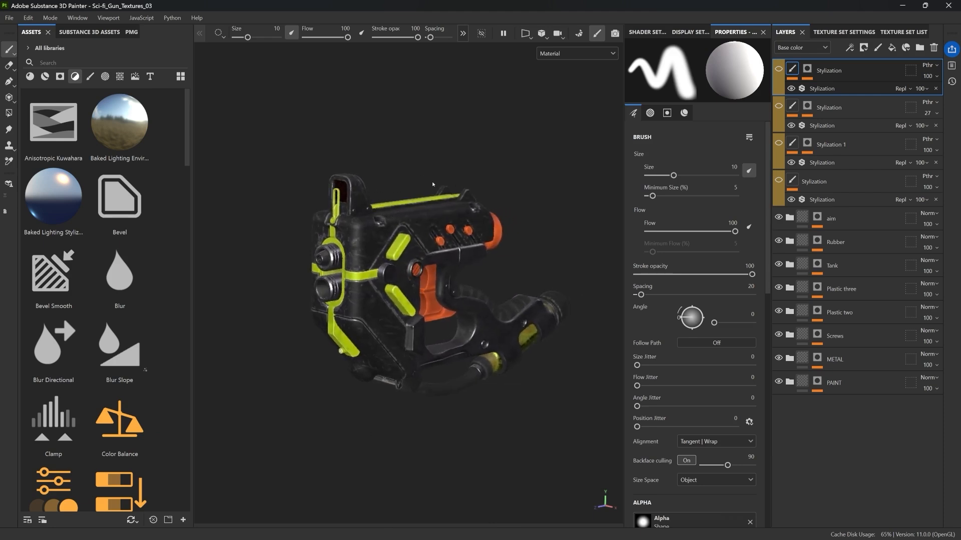
pyautogui.keyDown('shift'); pyautogui.moveTo(359, 175); pyautogui.dragTo(382, 178, button='right'); pyautogui.keyUp('shift')
pyautogui.keyDown('alt'); pyautogui.moveTo(400, 159); pyautogui.dragTo(379, 152); pyautogui.keyUp('alt')
pyautogui.keyDown('shift'); pyautogui.moveTo(380, 152); pyautogui.dragTo(186, 48, button='right'); pyautogui.keyUp('shift')
# Step: Open the texture export settings and look through the available output templates, including the Blender (Principled BSDF) ones
pyautogui.click(9, 18)
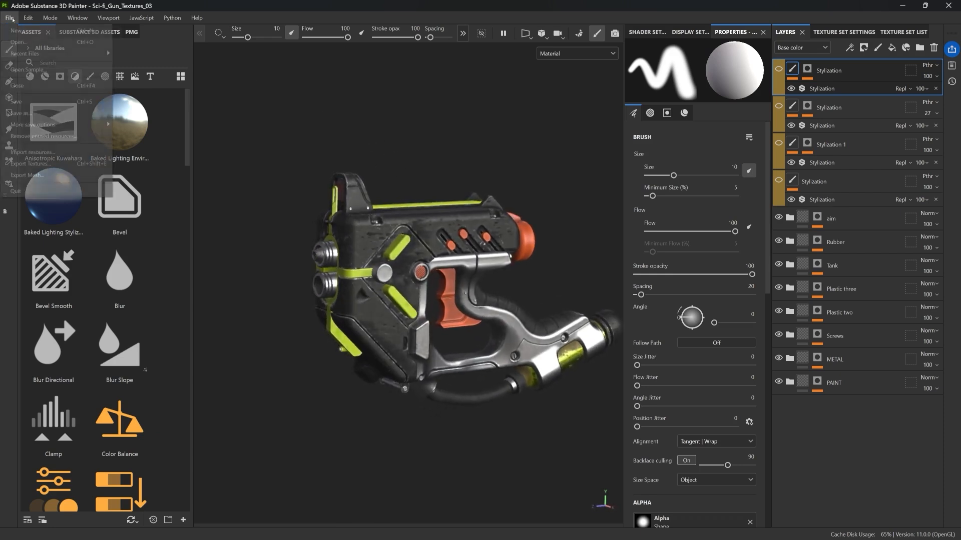
pyautogui.click(30, 164)
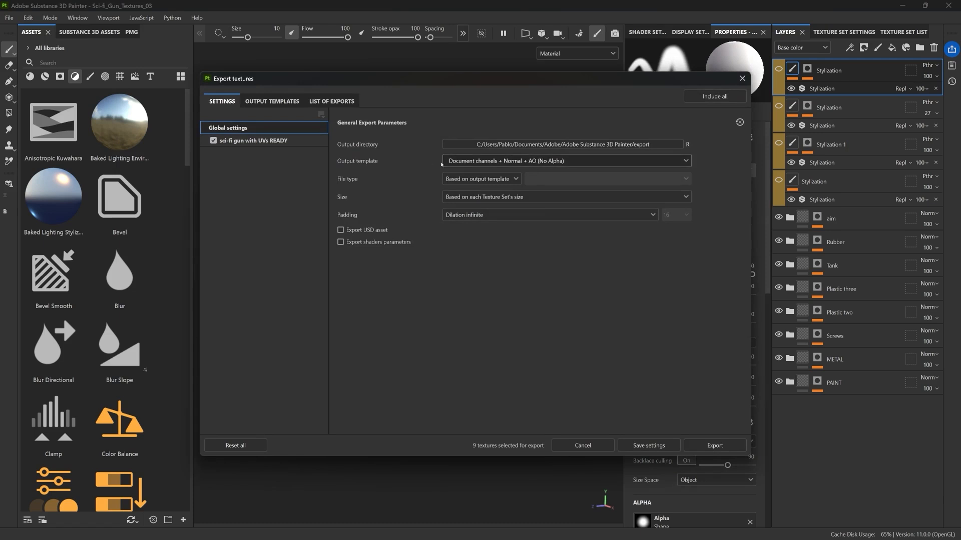
pyautogui.click(475, 160)
pyautogui.scroll(-2, 476, 195)
pyautogui.scroll(-2, 476, 195)
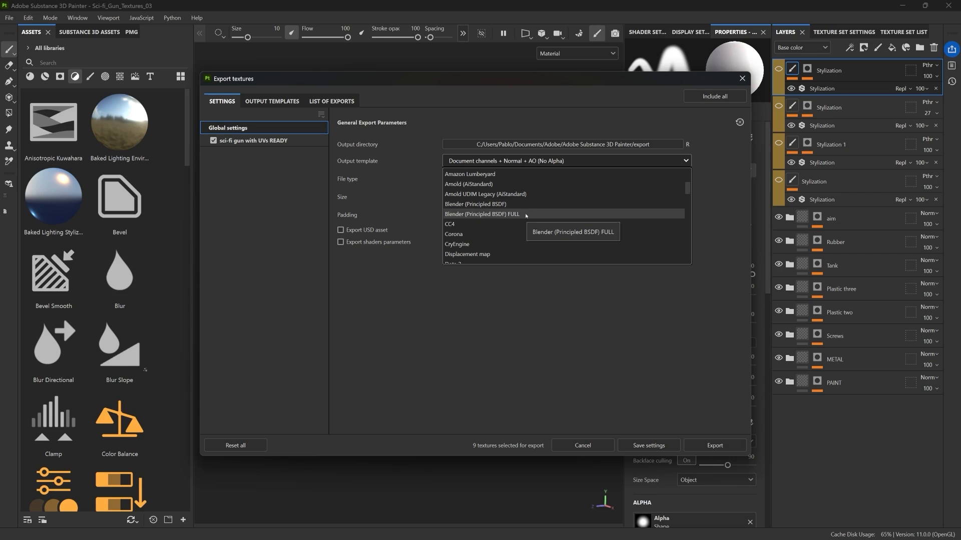
pyautogui.click(363, 350)
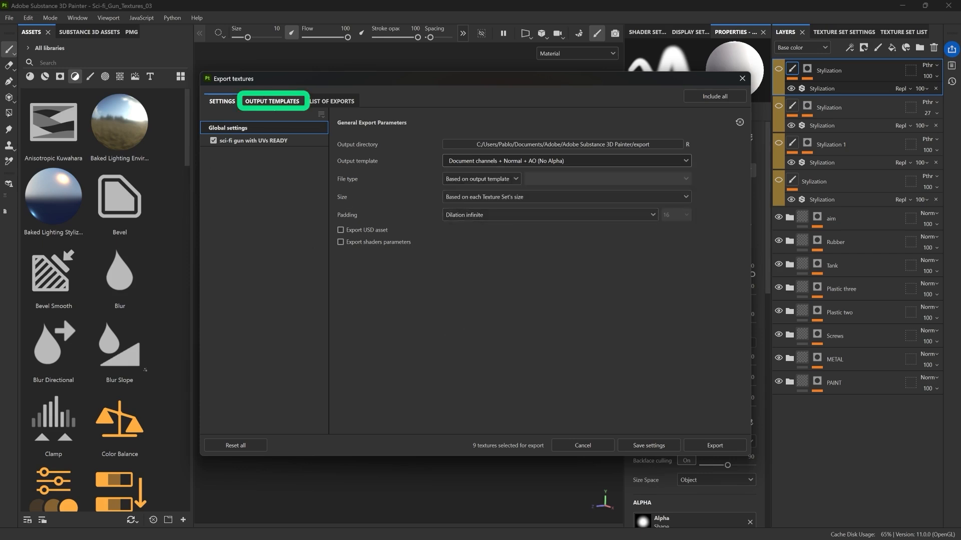
# Step: Compare the output maps of the Blender (Principled BSDF) and Blender (Principled BSDF) FULL export presets
pyautogui.click(273, 101)
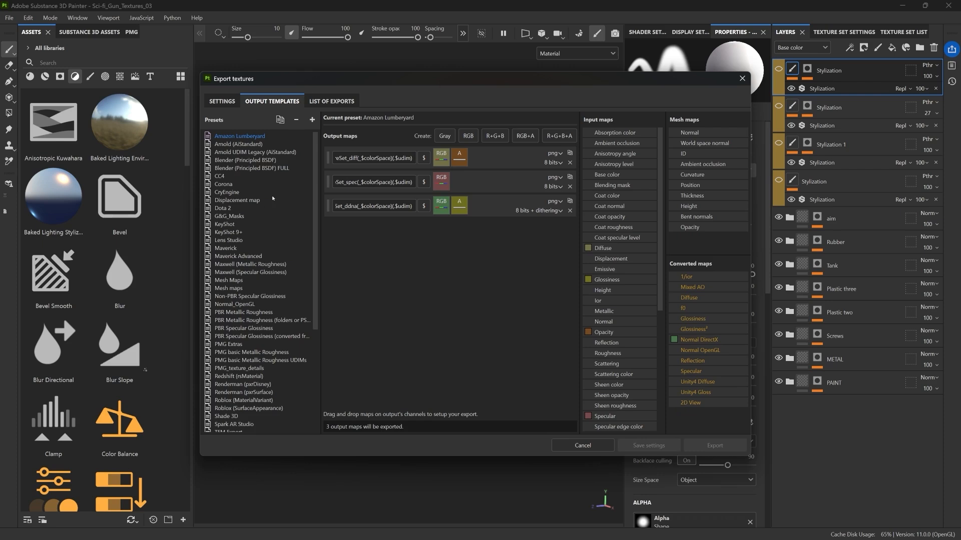
pyautogui.click(252, 160)
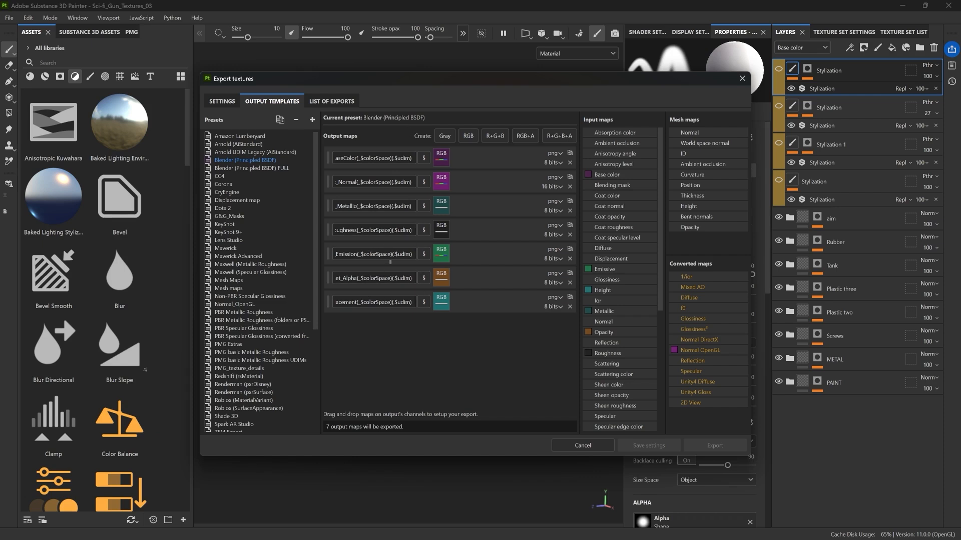
pyautogui.click(242, 169)
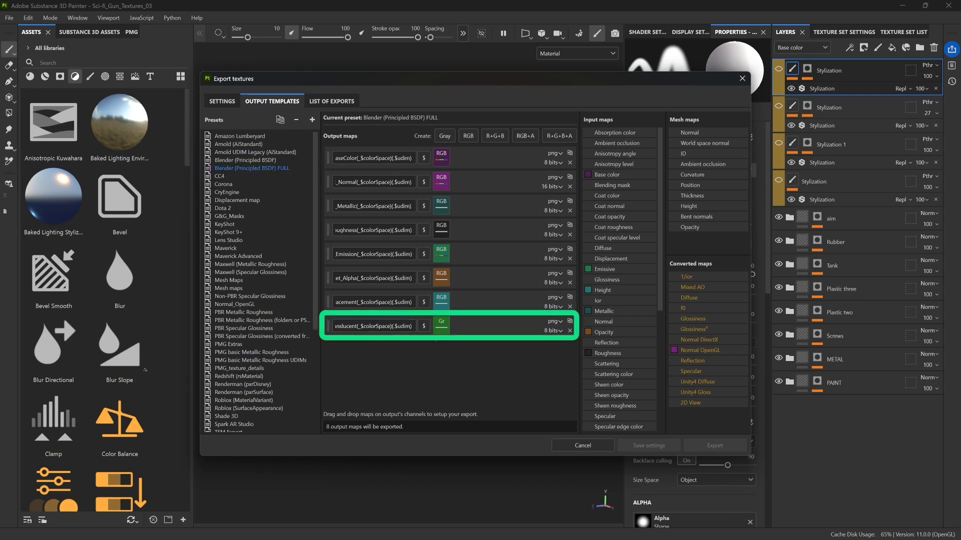
# Step: Duplicate the Blender (Principled BSDF) export preset and rename the copy "Blender (Principled BSDF) tutorial"
pyautogui.click(264, 161)
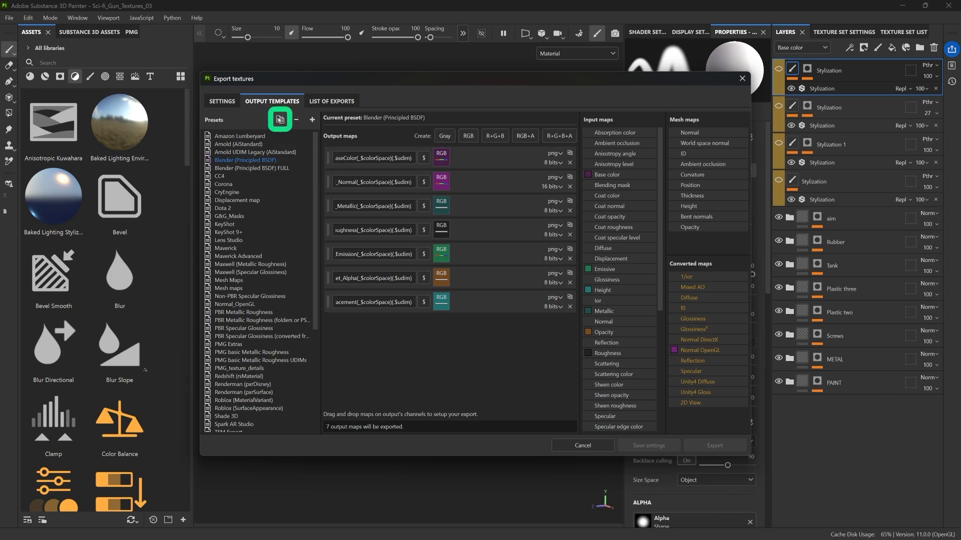
pyautogui.click(280, 119)
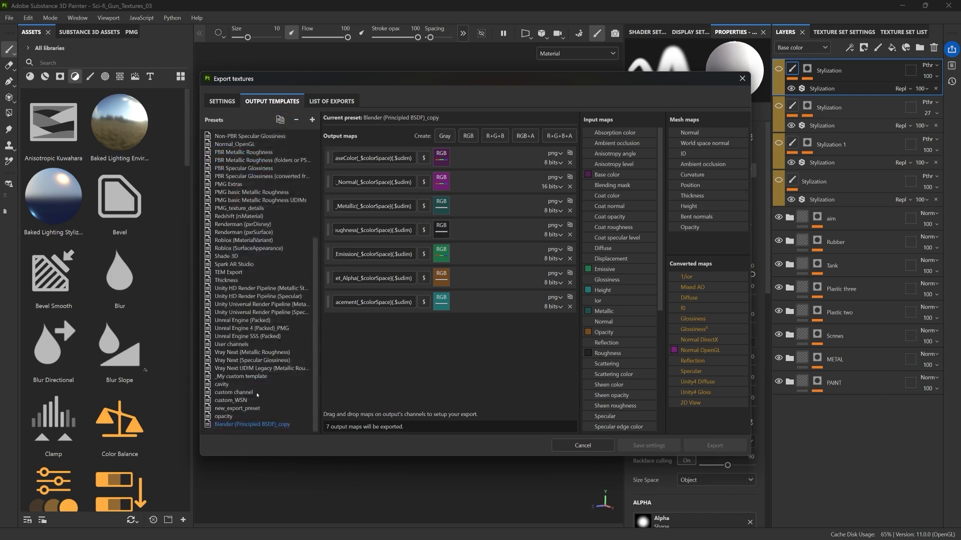
pyautogui.doubleClick(247, 425)
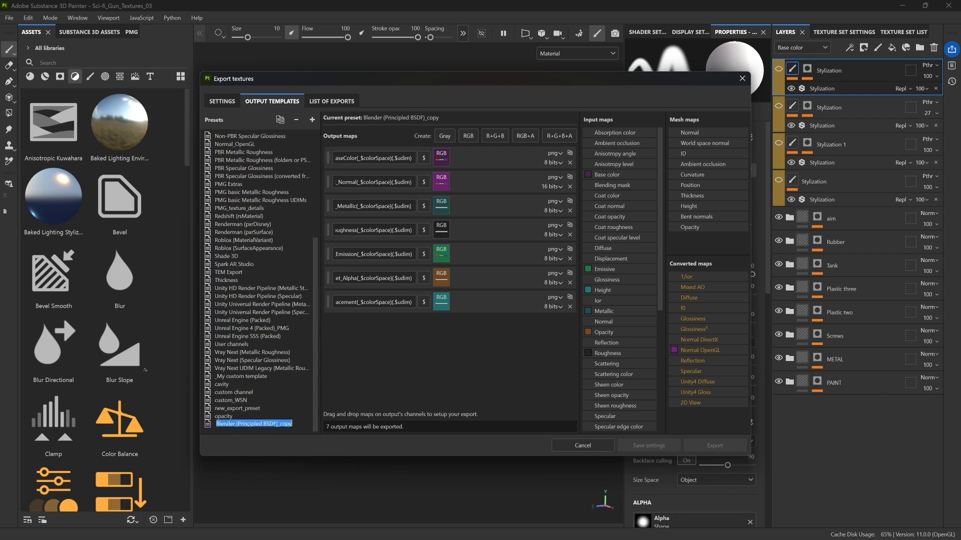
pyautogui.click(284, 425)
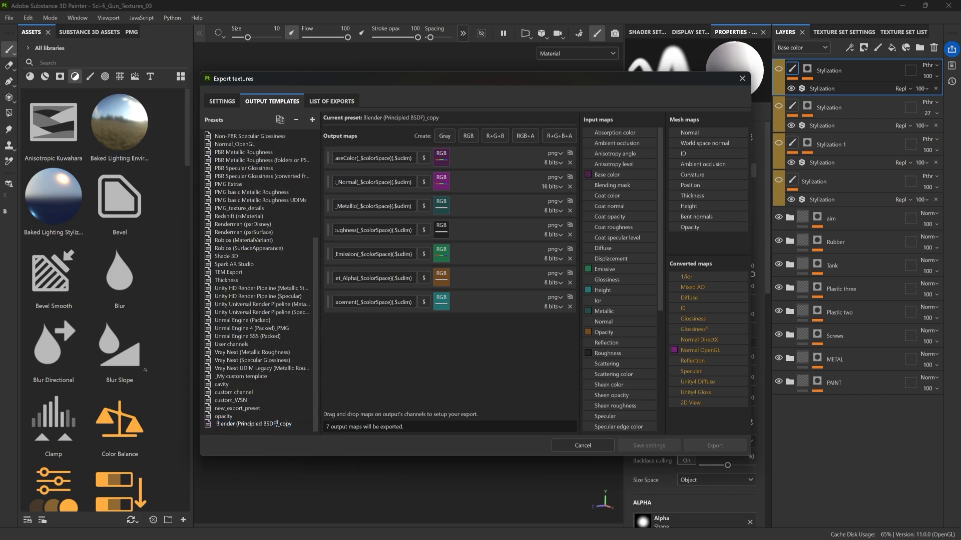
pyautogui.moveTo(278, 424); pyautogui.dragTo(318, 424)
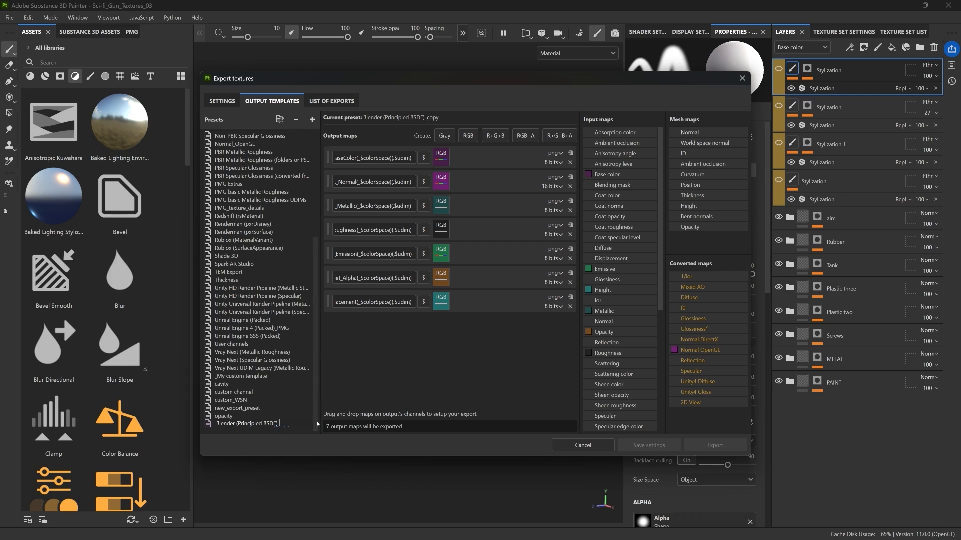
pyautogui.write('tutorial')
pyautogui.press('Return')
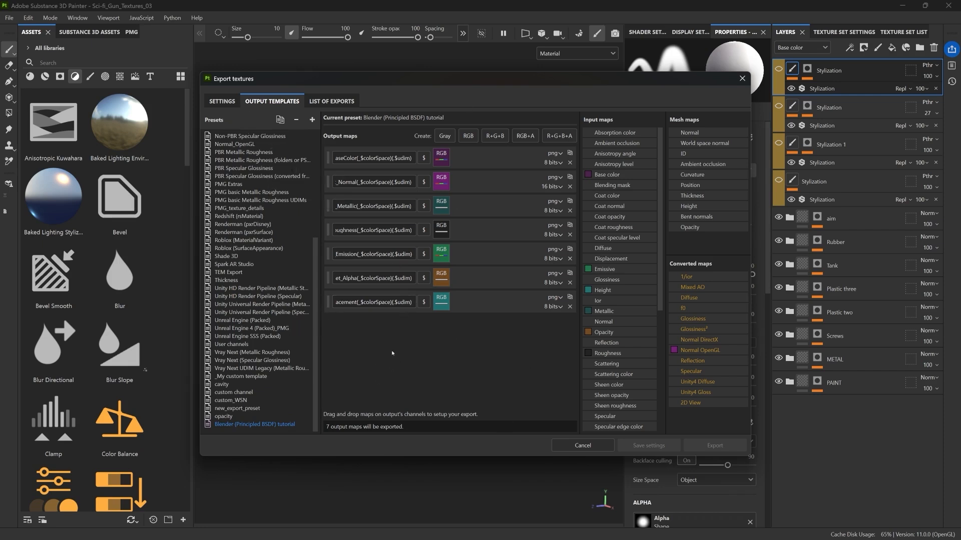
# Step: Add a grayscale output map to the tutorial preset and assign the Translucency input map to its gray channel
pyautogui.click(447, 137)
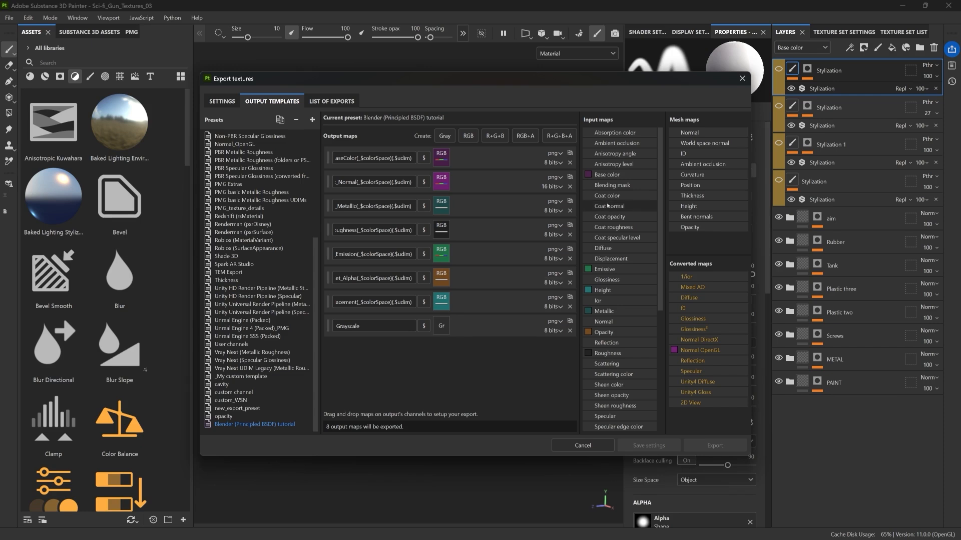
pyautogui.scroll(-5, 628, 240)
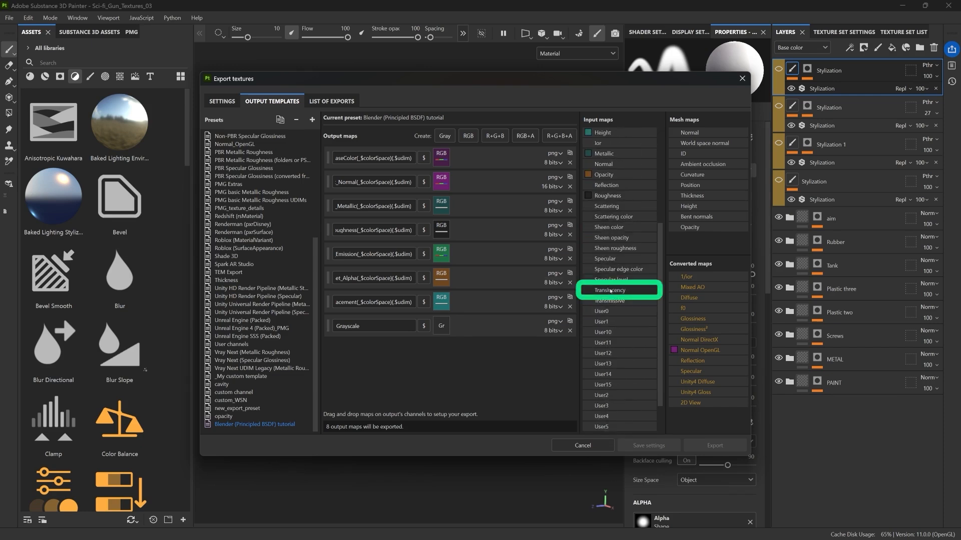
pyautogui.moveTo(610, 290); pyautogui.dragTo(442, 325)
pyautogui.click(467, 343)
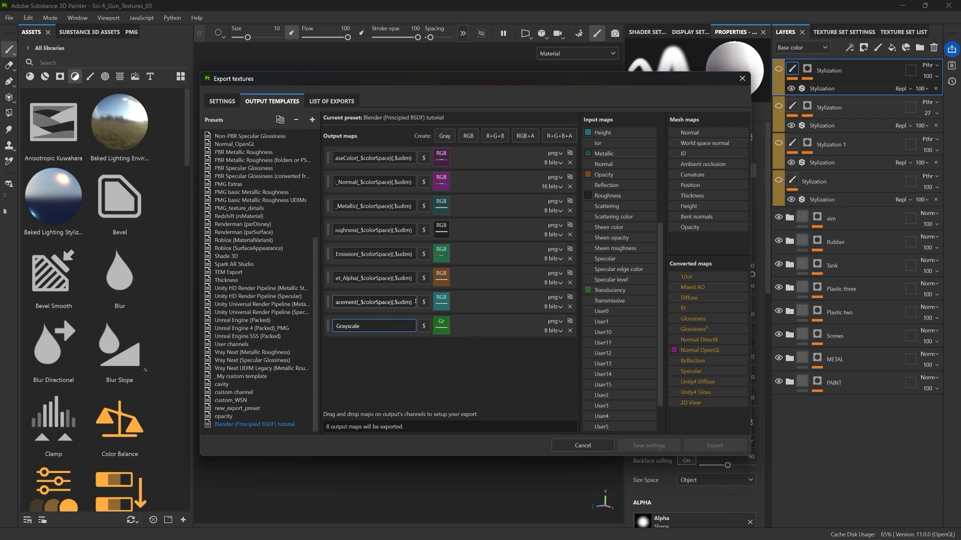
# Step: Name the new grayscale output map with the displacement map's naming pattern, replacing "Displacement" with "Translucent"
pyautogui.moveTo(411, 302); pyautogui.dragTo(274, 298)
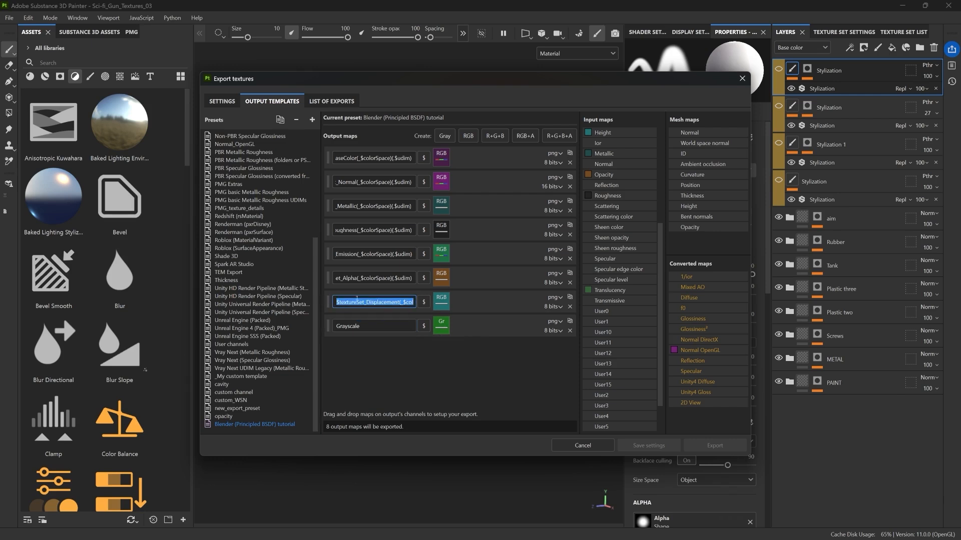
pyautogui.press('Tab')
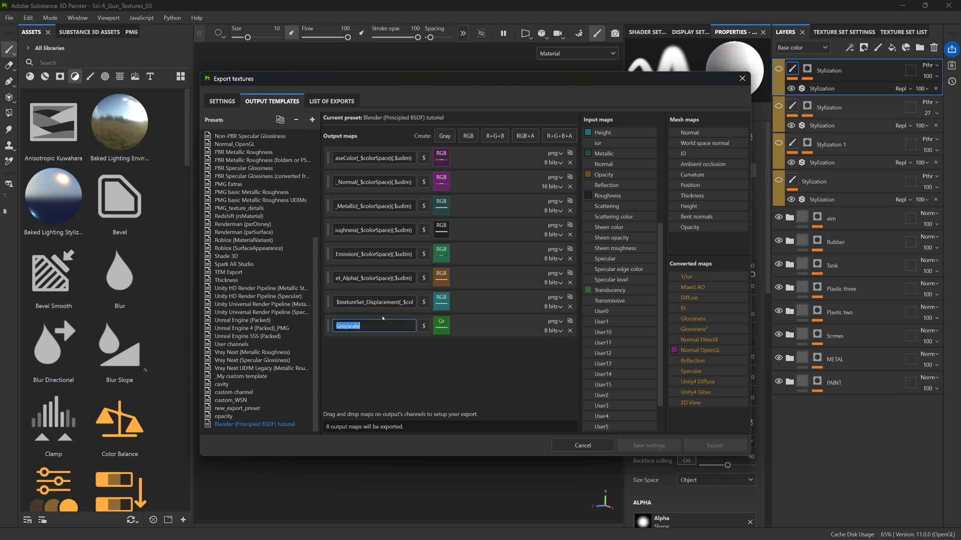
pyautogui.hotkey('ctrl', 'v')
pyautogui.moveTo(369, 327); pyautogui.dragTo(389, 326)
pyautogui.click(342, 327)
pyautogui.write('Translucent')
pyautogui.write('(')
pyautogui.press('Return')
# Step: Set the output template in the general export parameters to Blender (Principled BSDF) tutorial
pyautogui.click(222, 101)
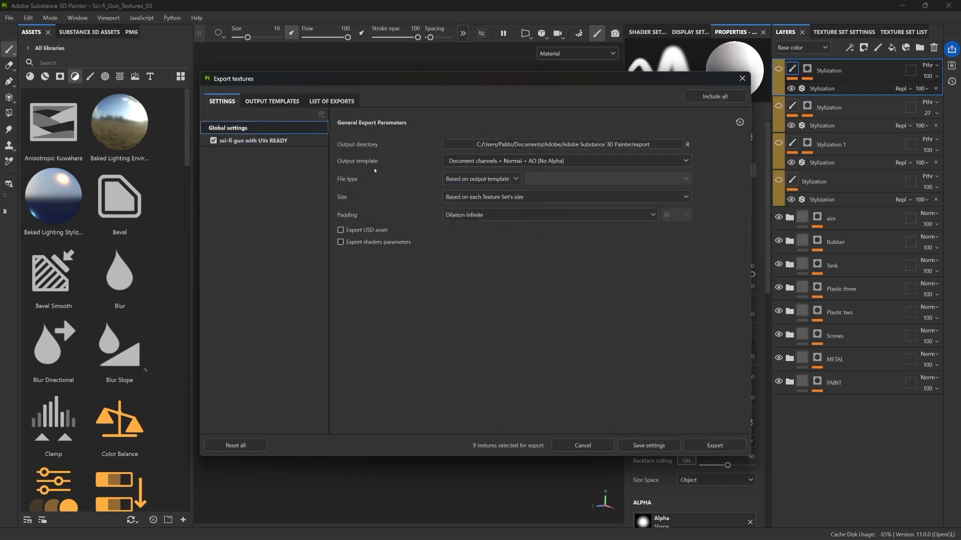
pyautogui.click(491, 161)
pyautogui.scroll(-10, 493, 204)
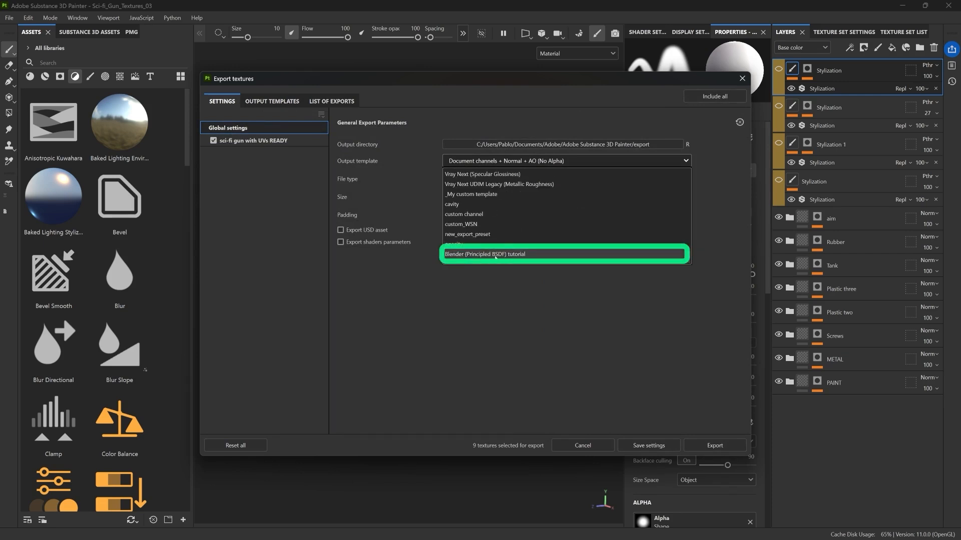
pyautogui.click(494, 255)
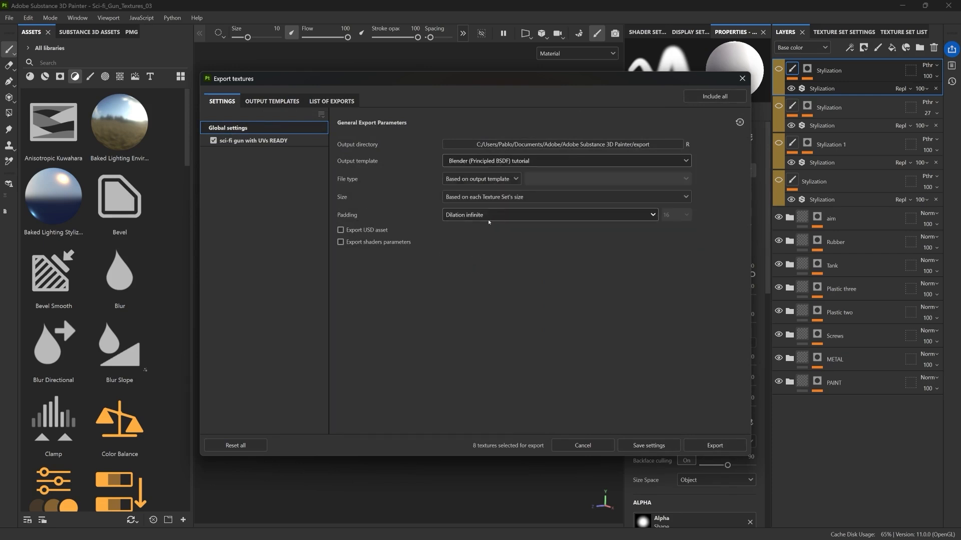
# Step: Set the output directory to the TEXTURES folder on the Desktop and export the textures
pyautogui.click(501, 144)
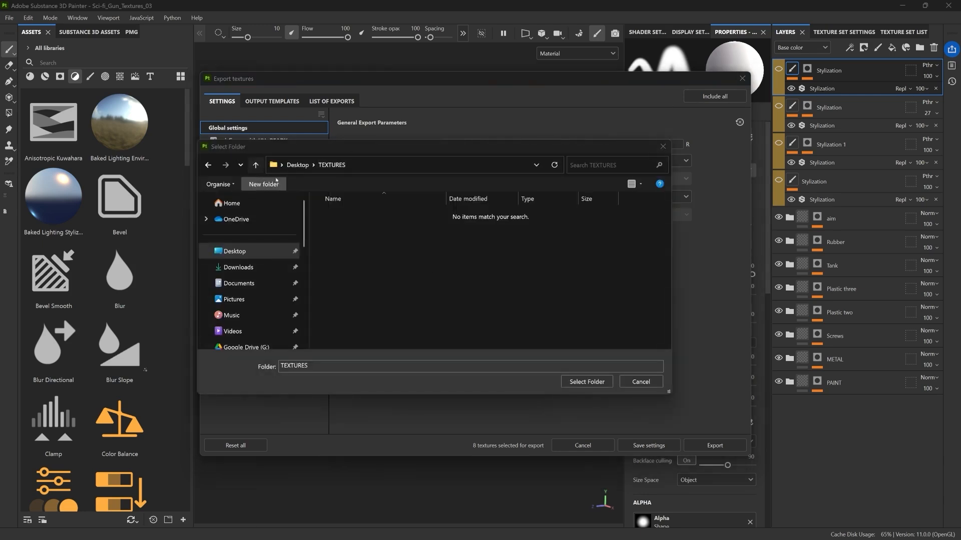
pyautogui.click(581, 381)
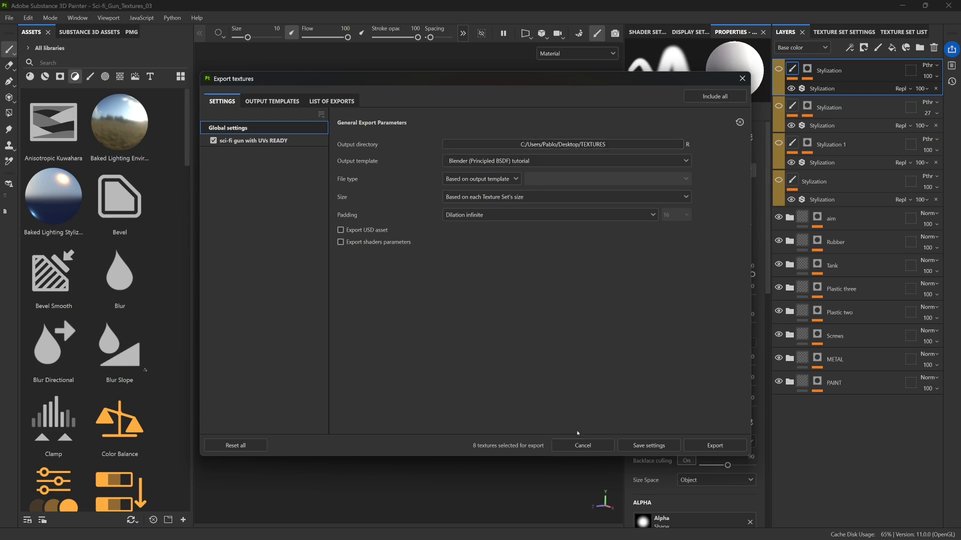
pyautogui.click(715, 446)
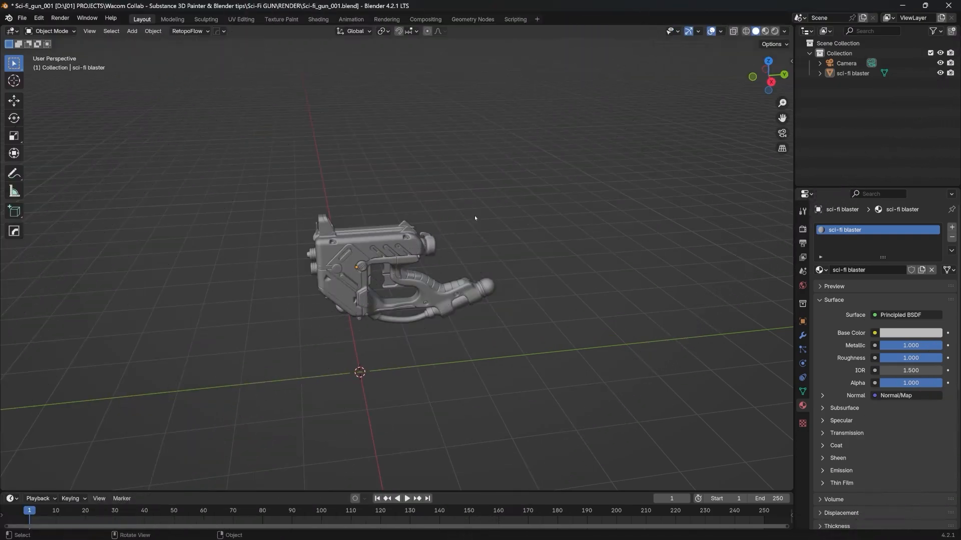
# Step: Switch to Blender and inspect the scene's camera and the untextured sci-fi blaster mesh
pyautogui.moveTo(467, 221)
pyautogui.mouseDown(button='middle')
pyautogui.moveTo(452, 223)
pyautogui.moveTo(470, 219)
pyautogui.mouseUp(button='middle')
pyautogui.scroll(-7, 357, 205)
pyautogui.click(228, 214)
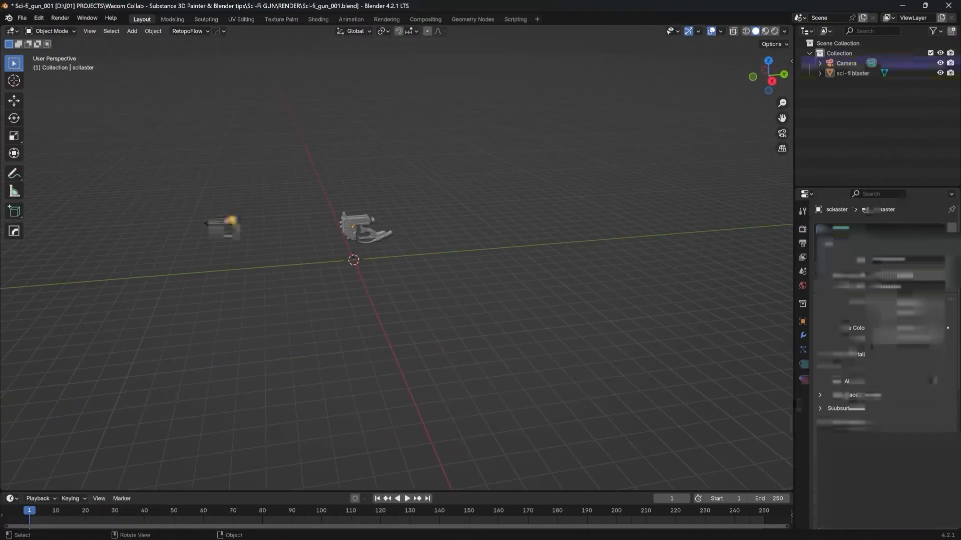
pyautogui.click(354, 225)
pyautogui.scroll(7, 355, 226)
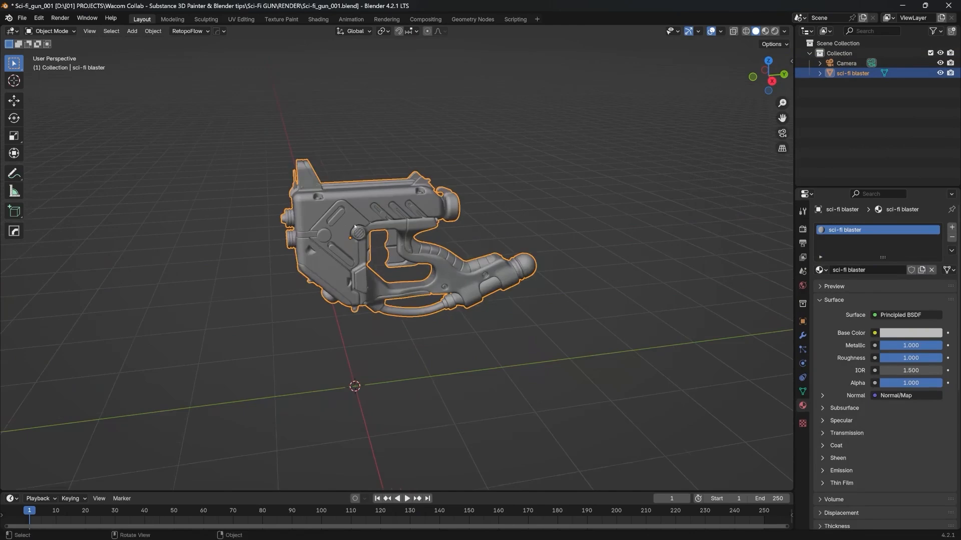
pyautogui.moveTo(354, 226); pyautogui.dragTo(385, 246, button='middle')
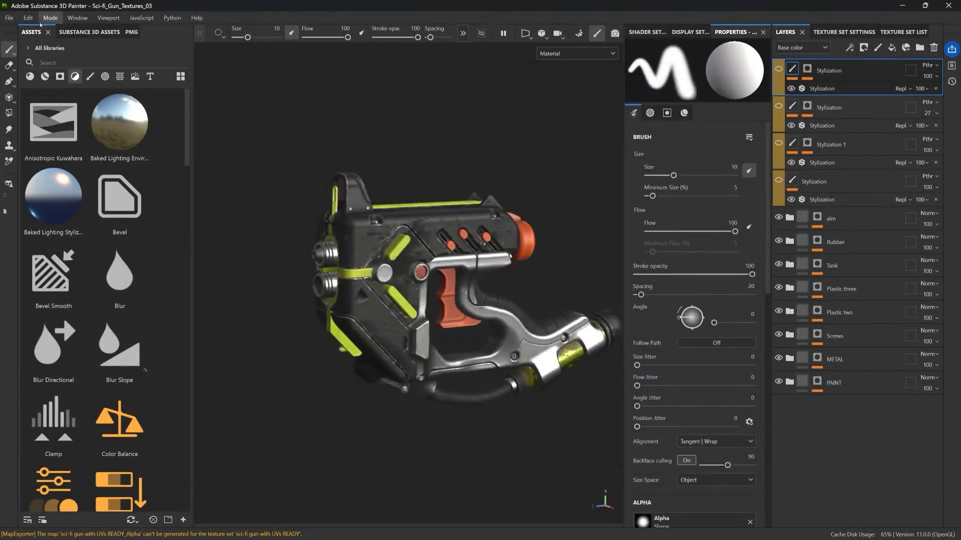
# Step: Switch to Substance 3D Painter and look up the Export Mesh command without running it
pyautogui.click(9, 18)
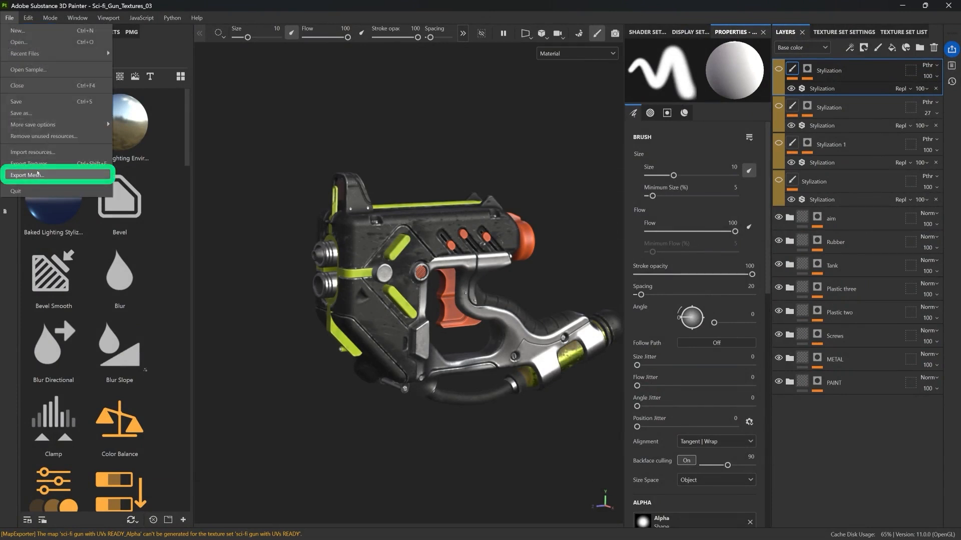
pyautogui.press('Escape')
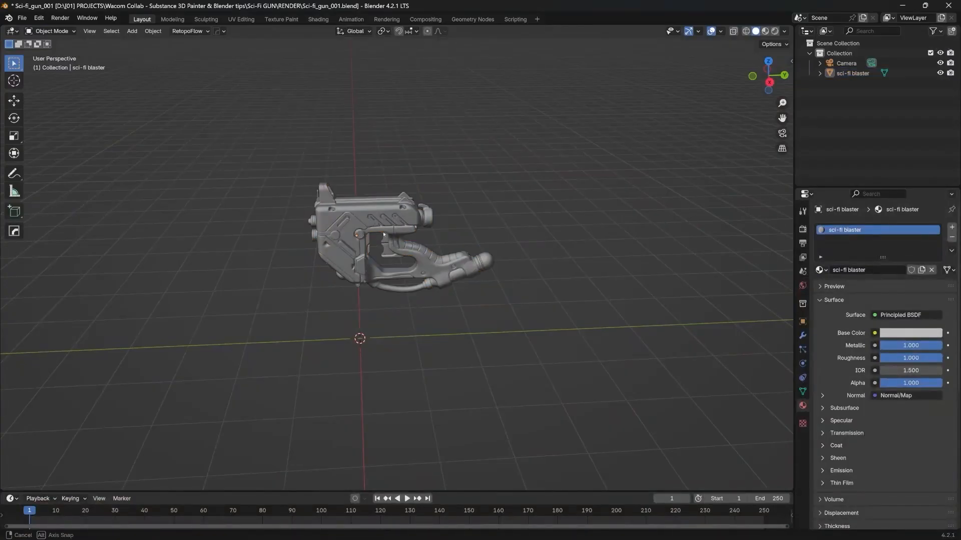
pyautogui.moveTo(381, 198); pyautogui.dragTo(379, 212, button='middle')
pyautogui.scroll(2, 378, 219)
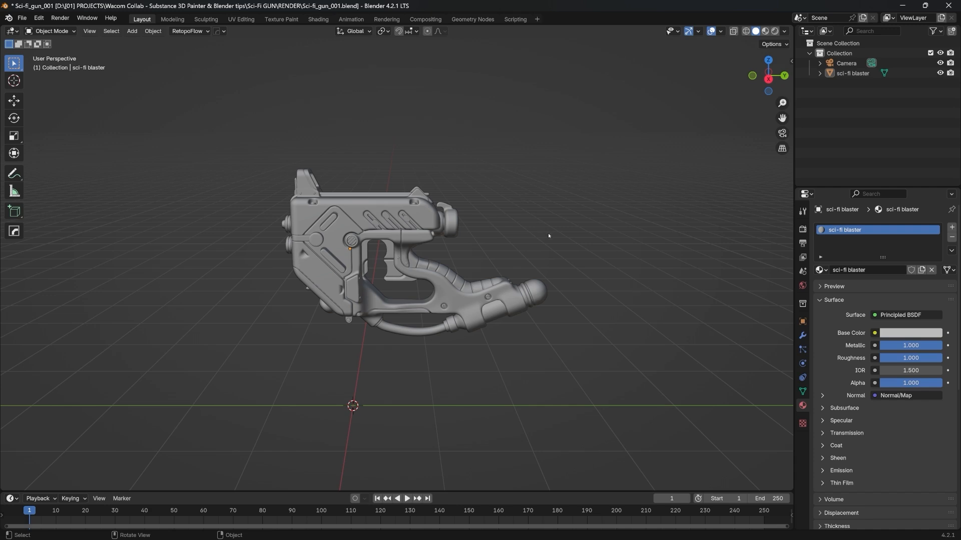
pyautogui.scroll(-3, 548, 233)
pyautogui.moveTo(548, 233); pyautogui.dragTo(528, 307, button='middle')
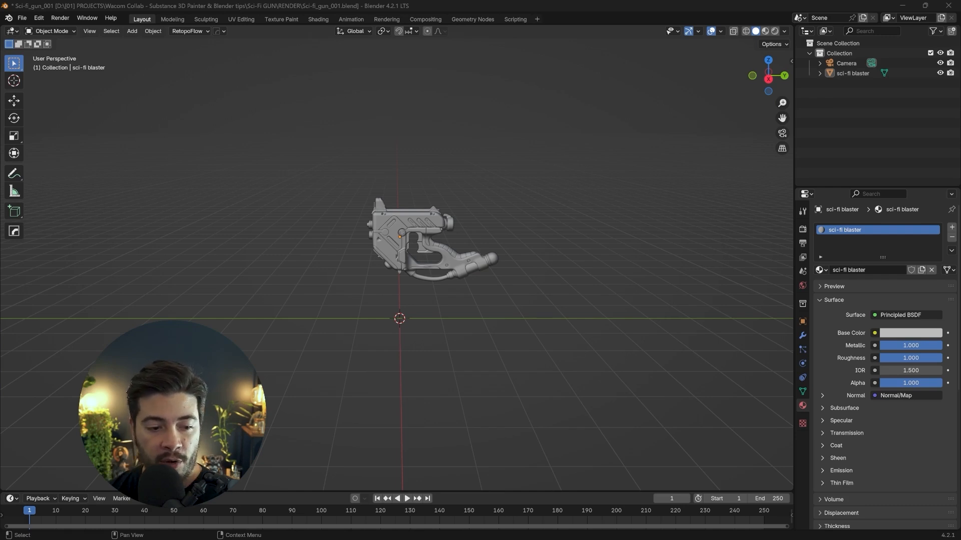
pyautogui.moveTo(623, 268); pyautogui.dragTo(473, 245, button='middle')
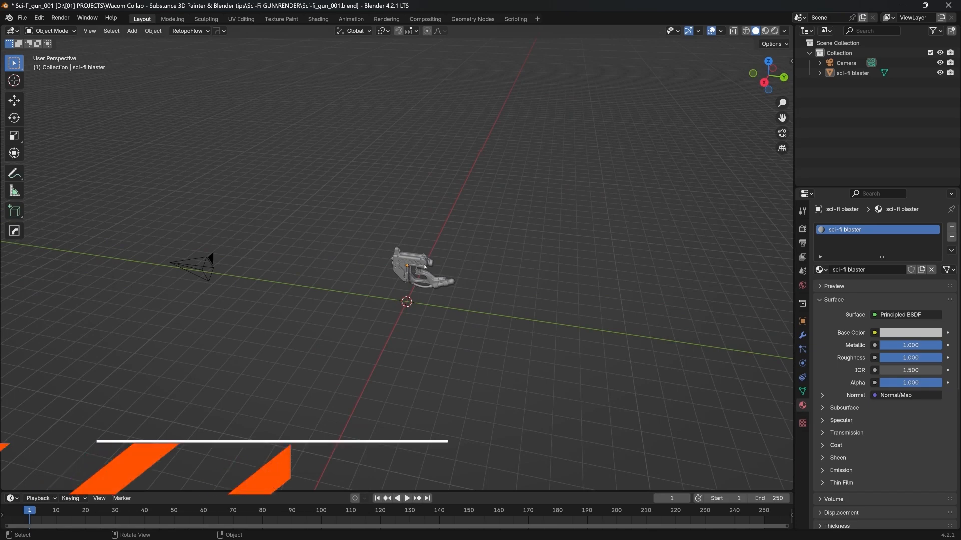
# Step: Add a plane mesh beneath the sci-fi blaster and scale it up uniformly into a large floor
pyautogui.hotkey('shift', 'a')
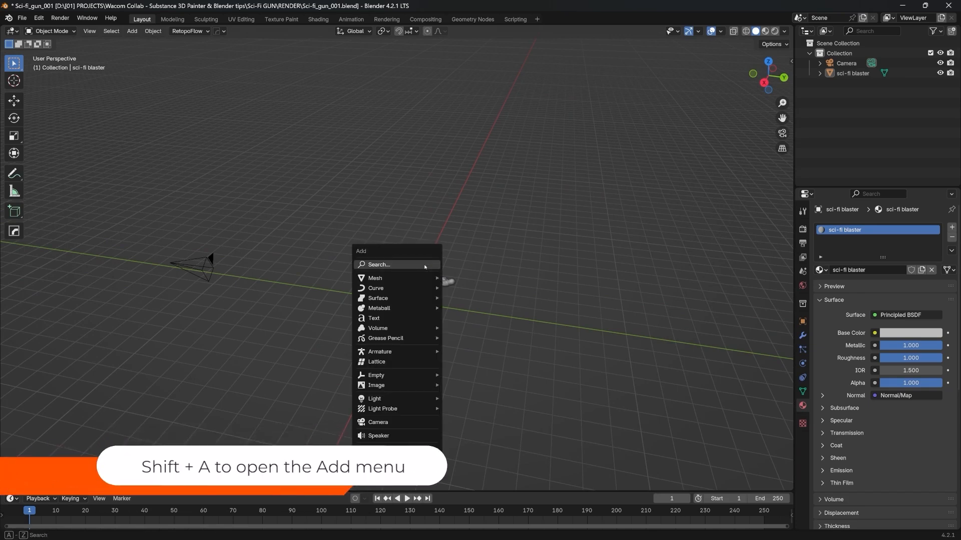
pyautogui.moveTo(425, 278)
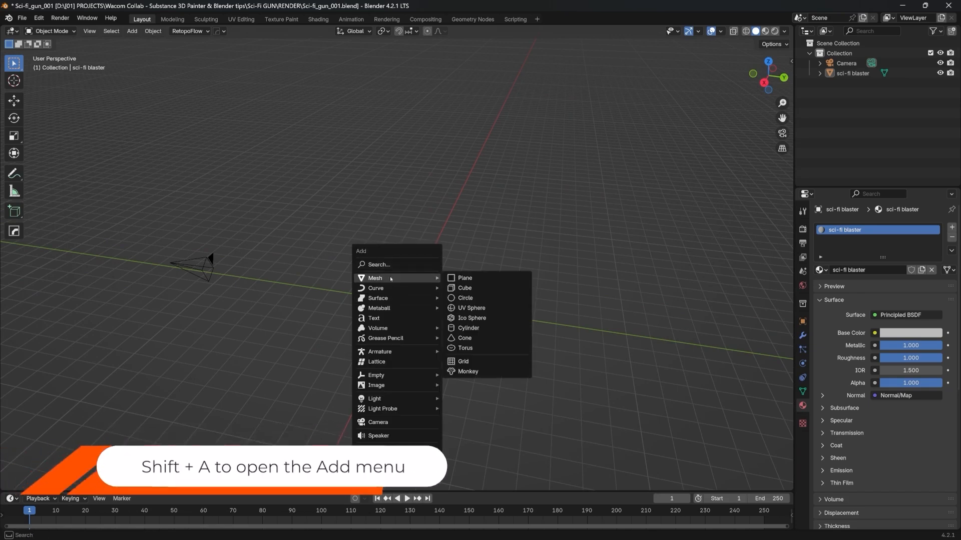
pyautogui.click(465, 278)
pyautogui.moveTo(530, 266); pyautogui.dragTo(441, 262, button='middle')
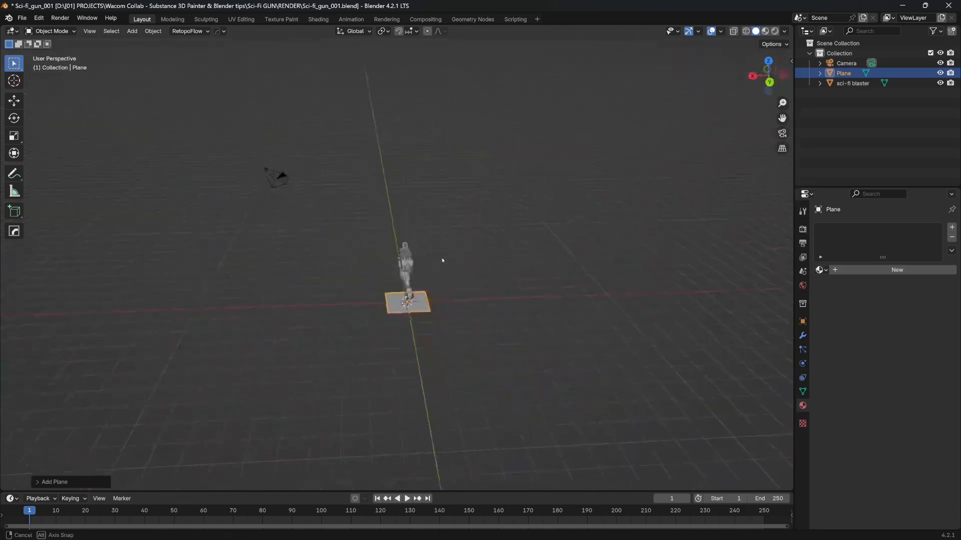
pyautogui.moveTo(447, 309); pyautogui.dragTo(469, 303, button='middle')
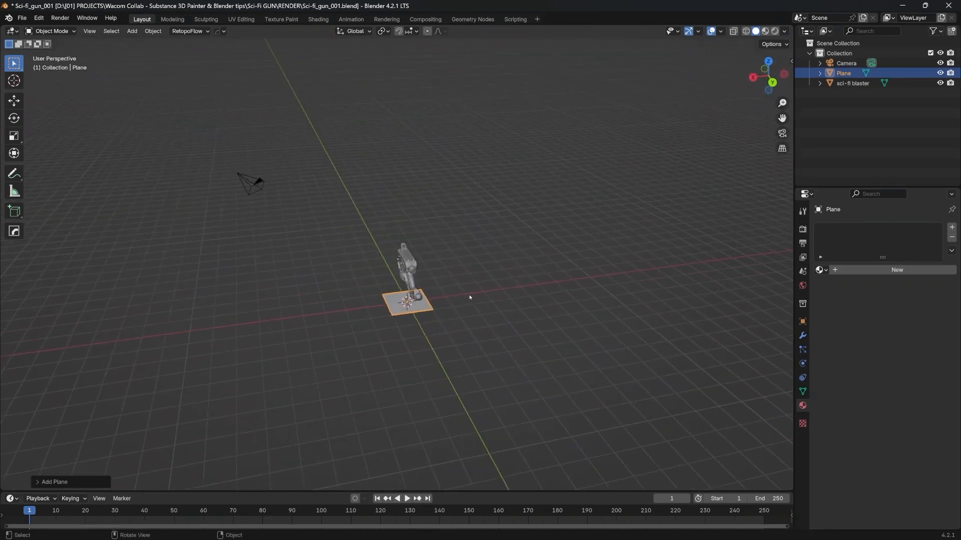
pyautogui.press('s')
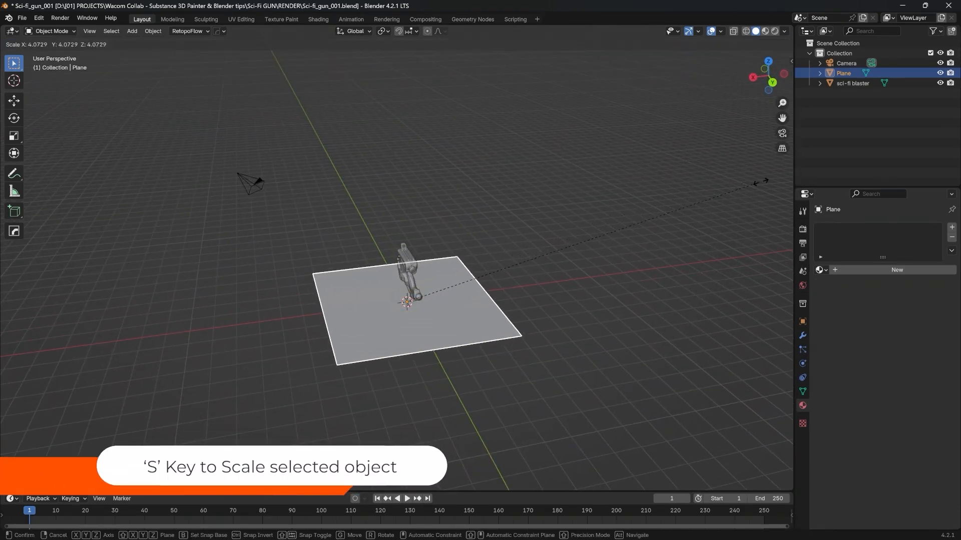
pyautogui.click(555, 132)
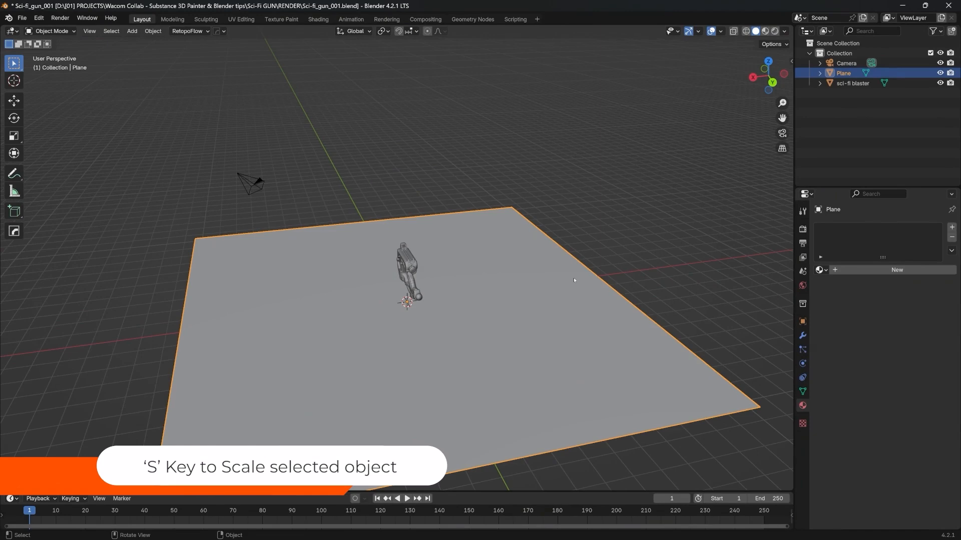
# Step: In Edit Mode with edge selection, extrude the floor's rear edge straight up along the Z axis to form a tall back wall
pyautogui.press('Tab')
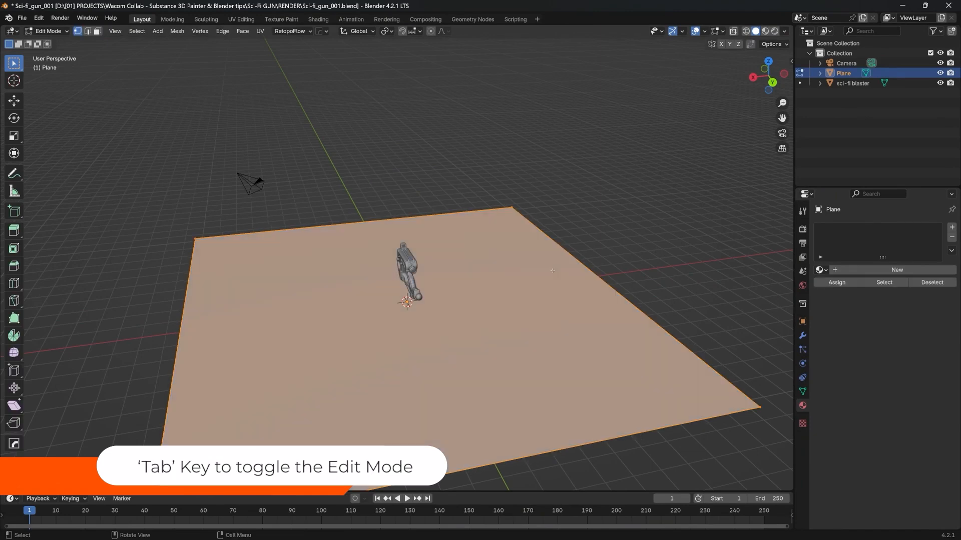
pyautogui.click(87, 31)
pyautogui.hotkey('alt', 'a')
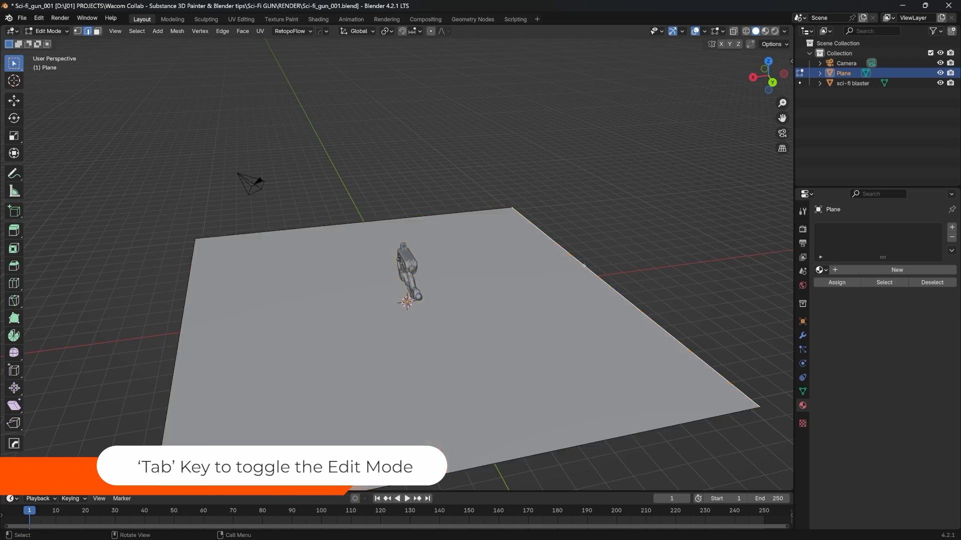
pyautogui.scroll(-5, 533, 283)
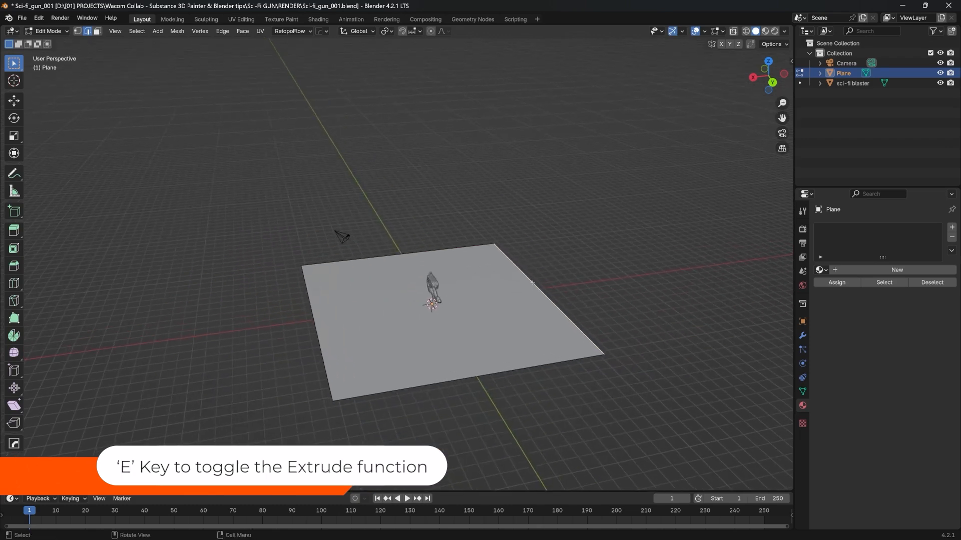
pyautogui.click(532, 283)
pyautogui.press('e')
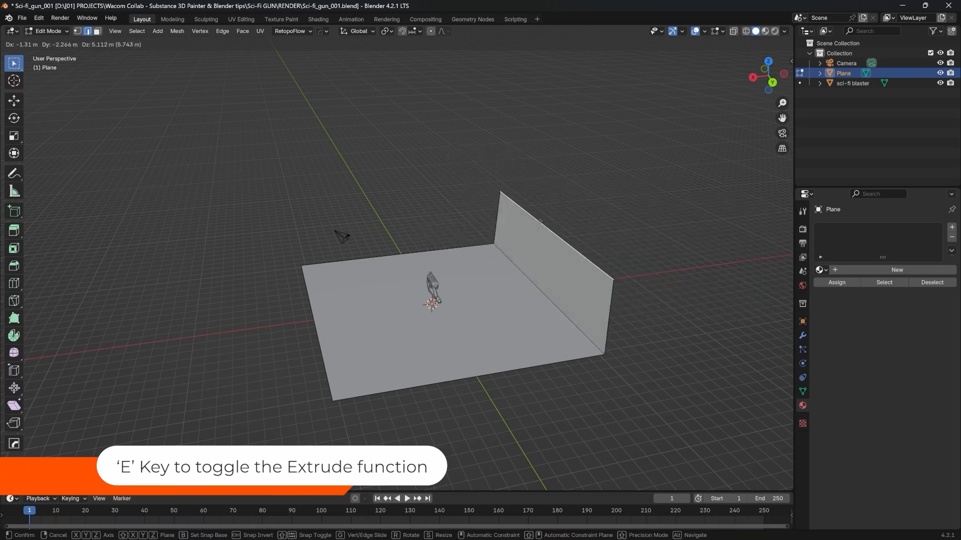
pyautogui.press('z')
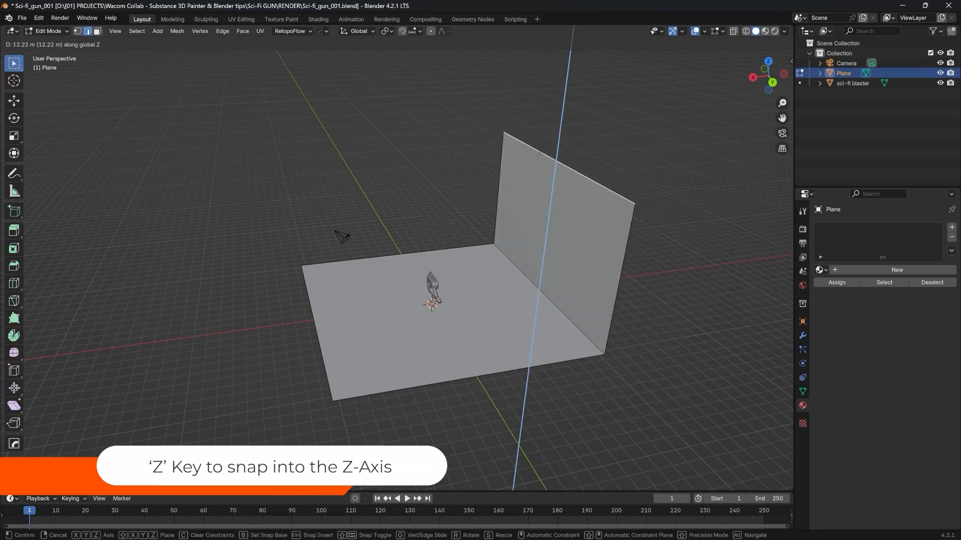
pyautogui.click(555, 92)
# Step: Bevel the edge between the floor and back wall with an offset of about 0.55 m and 9 segments
pyautogui.moveTo(555, 93); pyautogui.dragTo(445, 185, button='middle')
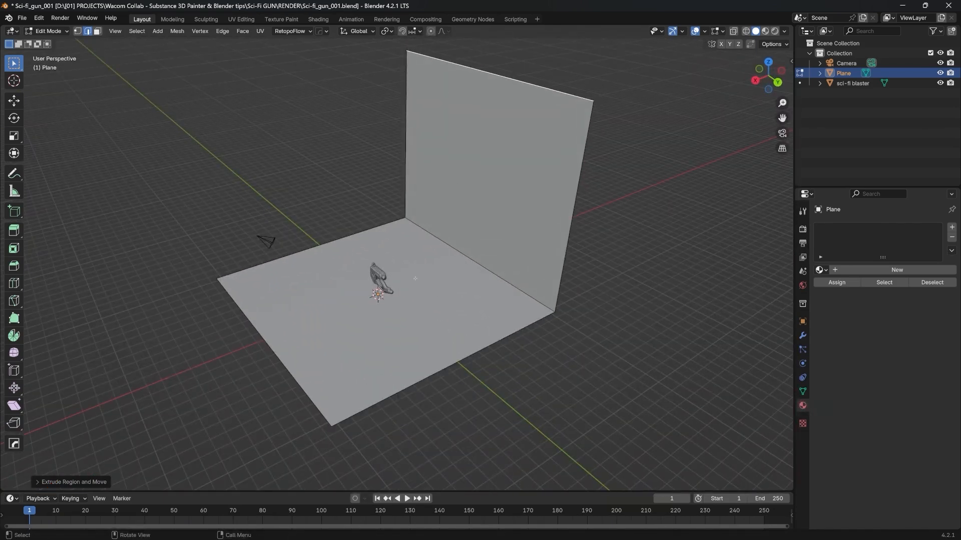
pyautogui.click(448, 246)
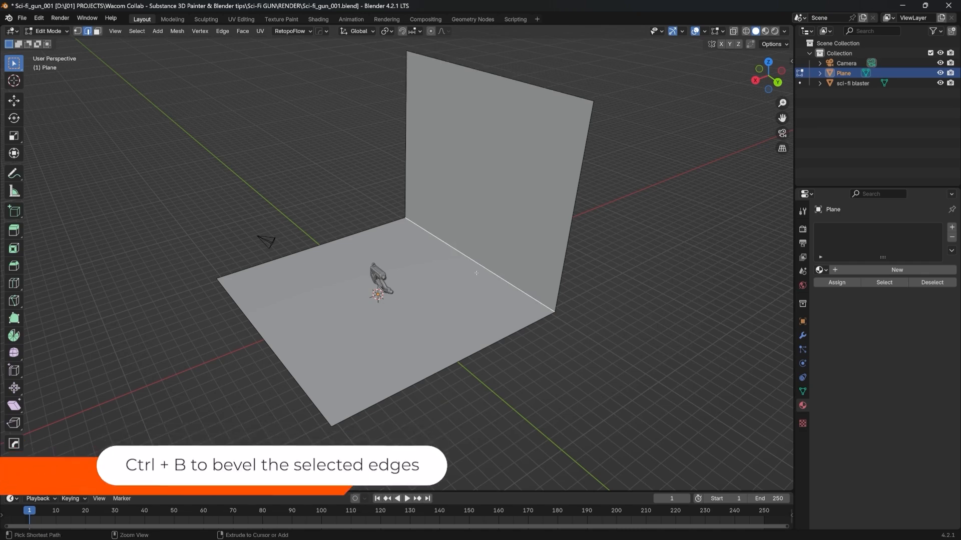
pyautogui.hotkey('ctrl', 'b')
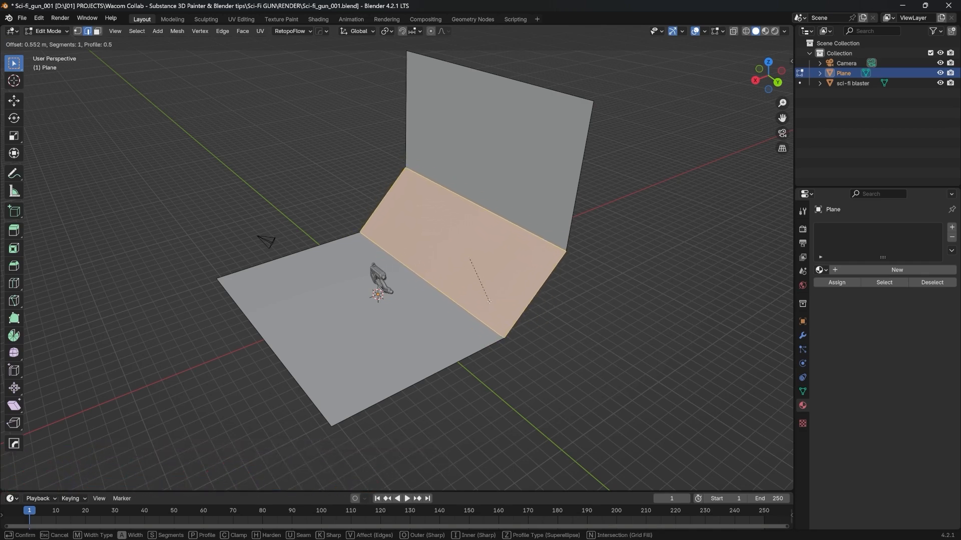
pyautogui.scroll(7, 489, 301)
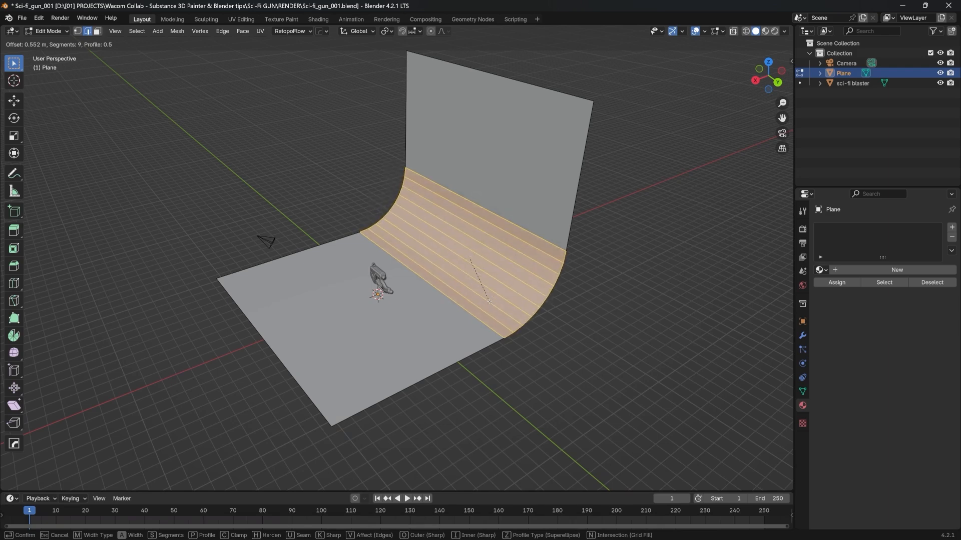
pyautogui.click(489, 301)
# Step: Bevel a central loop cut into several lengthwise edge loops on the backdrop, and add crosswise loops on the back wall and front floor
pyautogui.moveTo(489, 251); pyautogui.dragTo(511, 252, button='middle')
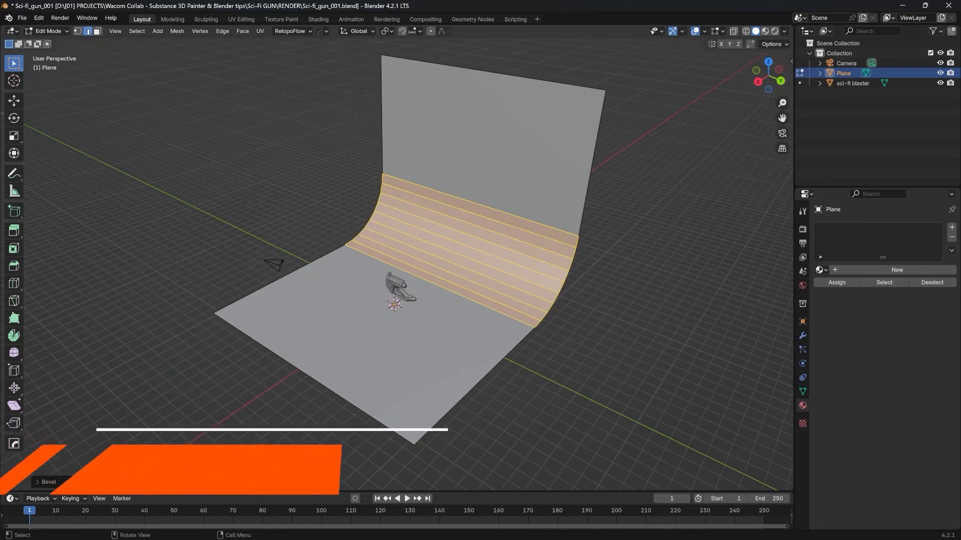
pyautogui.hotkey('ctrl', 'r')
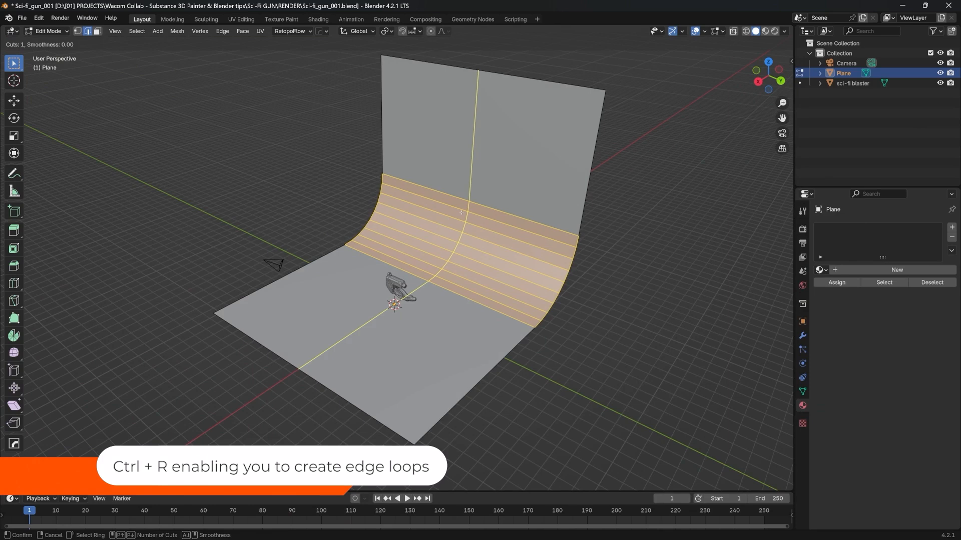
pyautogui.click(462, 213)
pyautogui.click(462, 213)
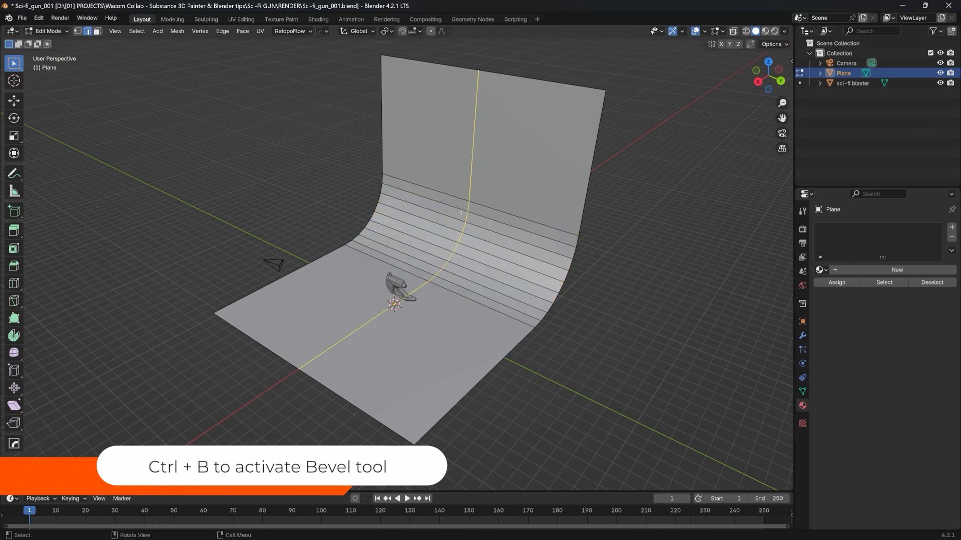
pyautogui.hotkey('ctrl', 'b')
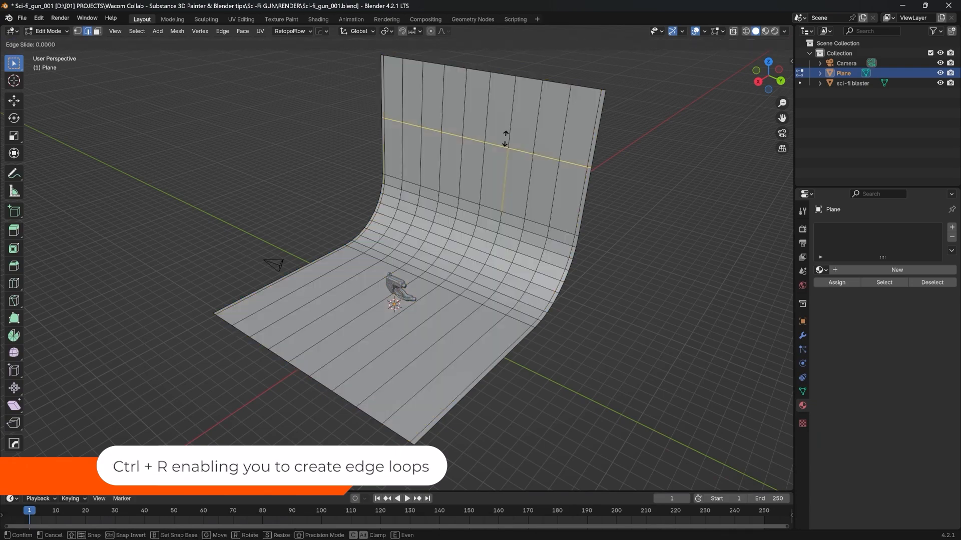
pyautogui.click(504, 139)
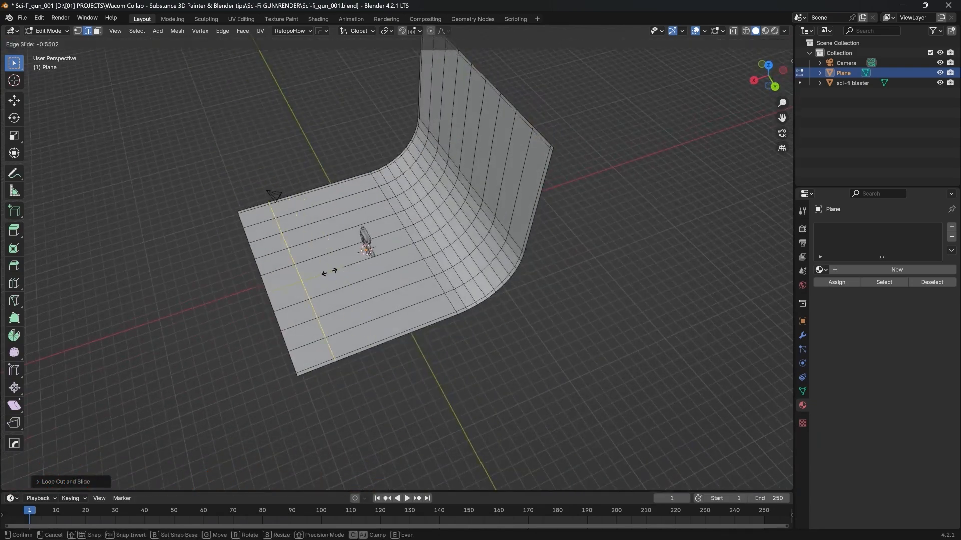
pyautogui.click(329, 271)
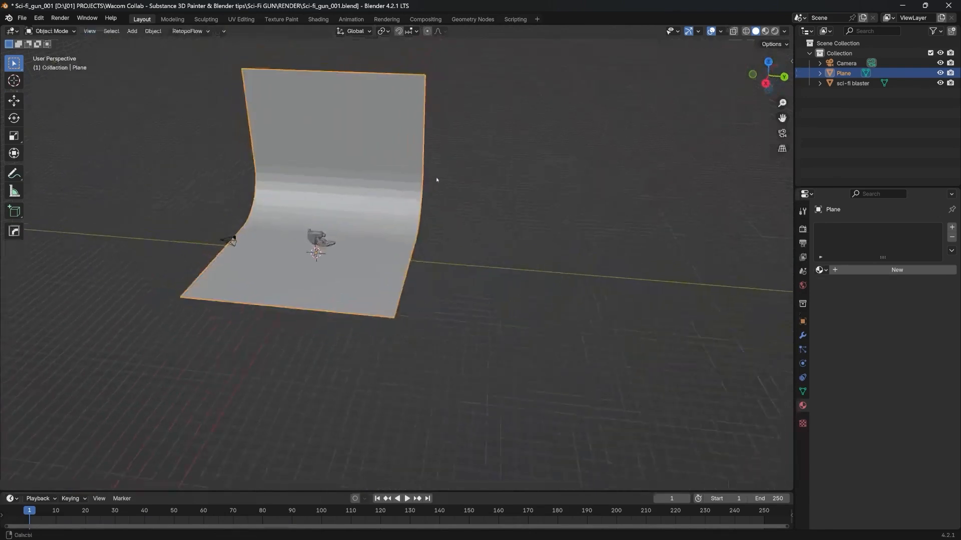
# Step: Apply Shade Smooth to the curved backdrop in Object Mode
pyautogui.keyDown('shift'); pyautogui.moveTo(437, 180); pyautogui.dragTo(540, 219, button='middle'); pyautogui.keyUp('shift')
pyautogui.scroll(4, 432, 231)
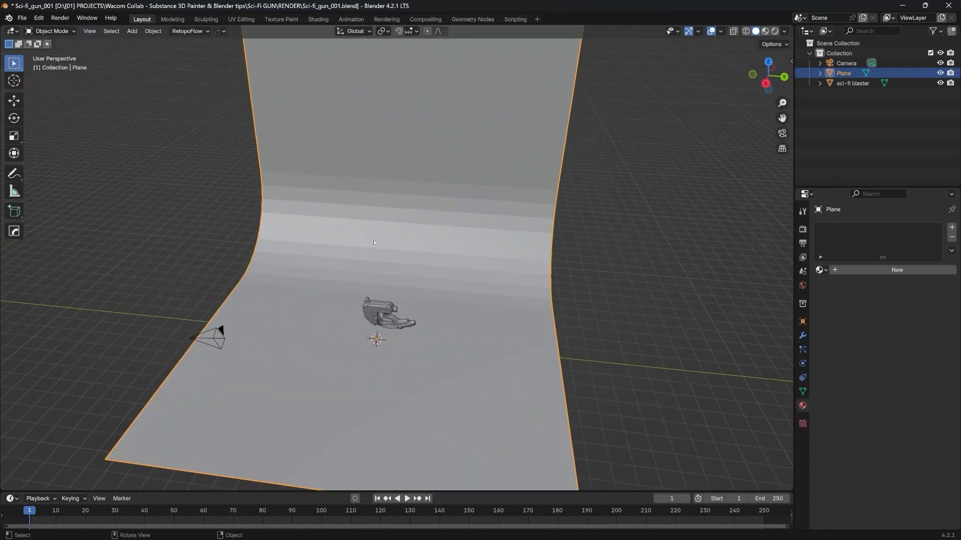
pyautogui.scroll(-2, 462, 192)
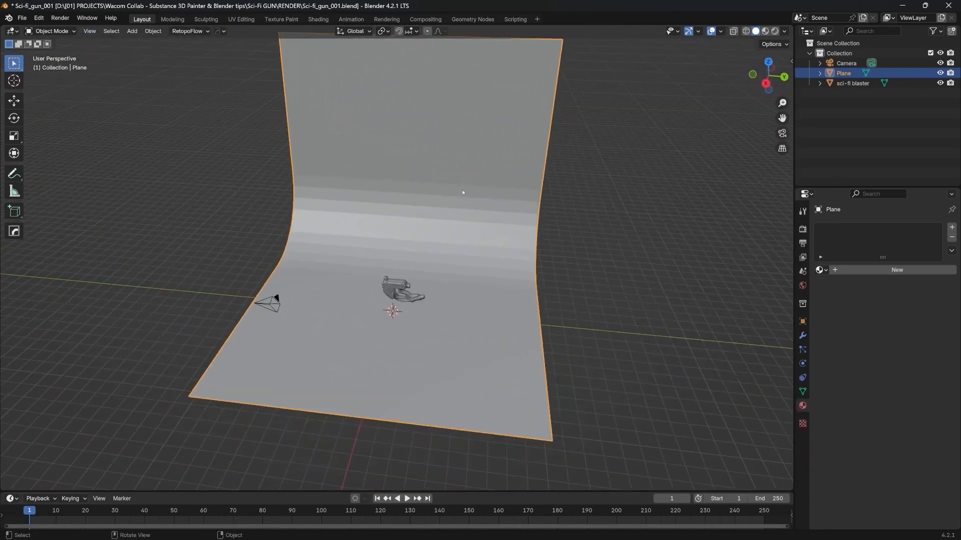
pyautogui.moveTo(443, 213); pyautogui.dragTo(383, 227, button='middle')
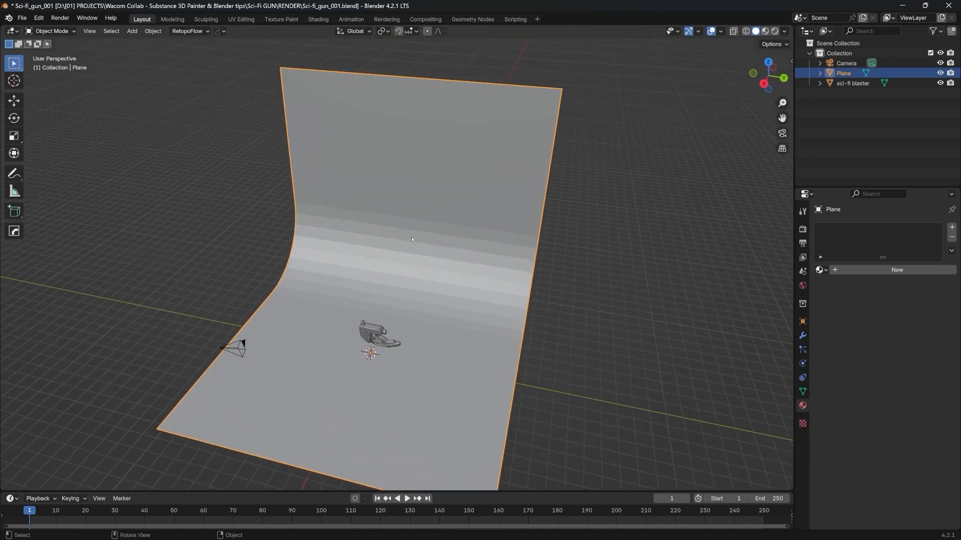
pyautogui.rightClick(407, 203)
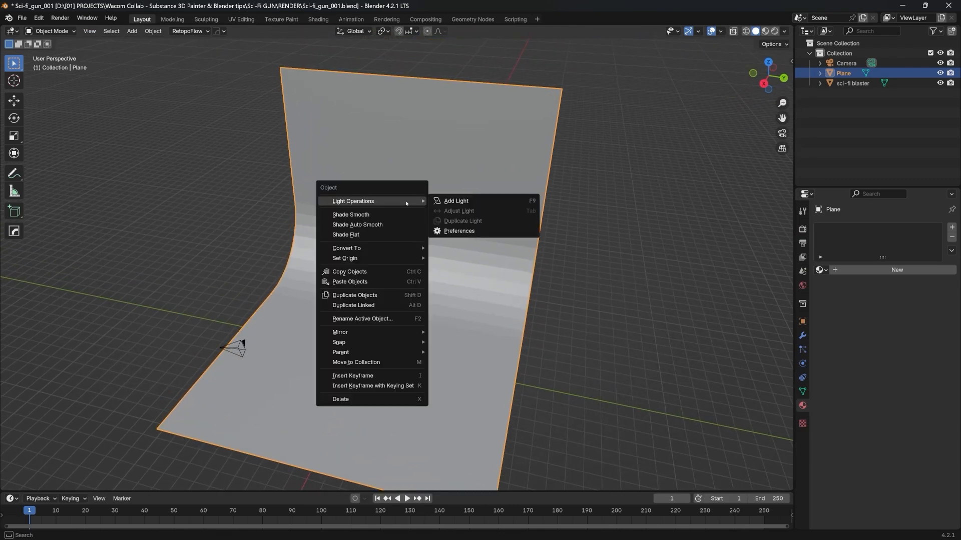
pyautogui.click(339, 216)
pyautogui.moveTo(365, 224); pyautogui.dragTo(421, 267, button='middle')
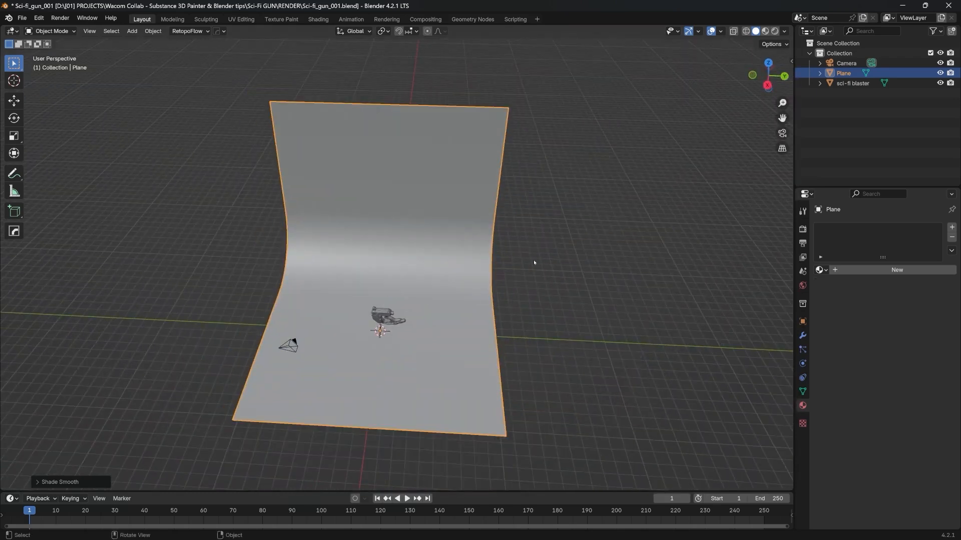
# Step: Widen the backdrop along the Y axis only, to more than 1.5 times its width, and deselect it
pyautogui.press('s')
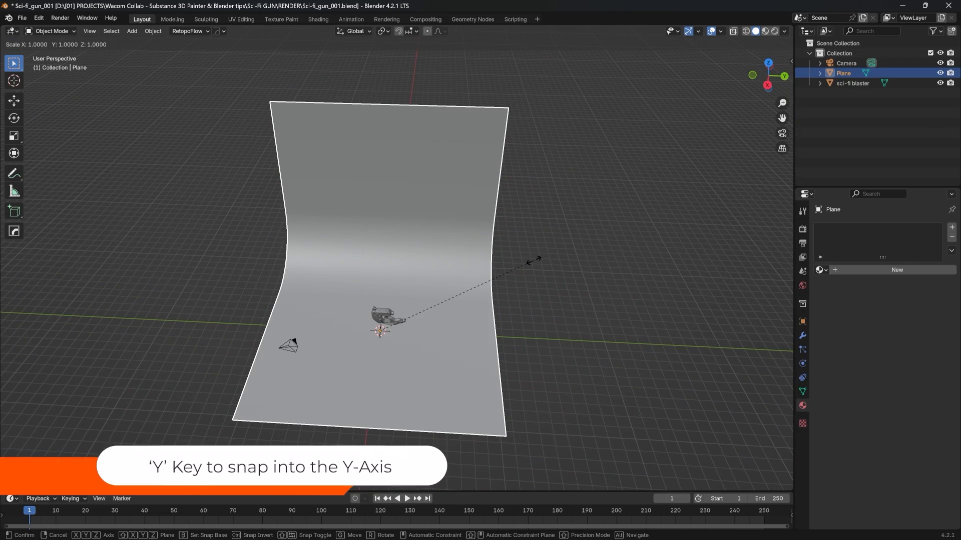
pyautogui.press('y')
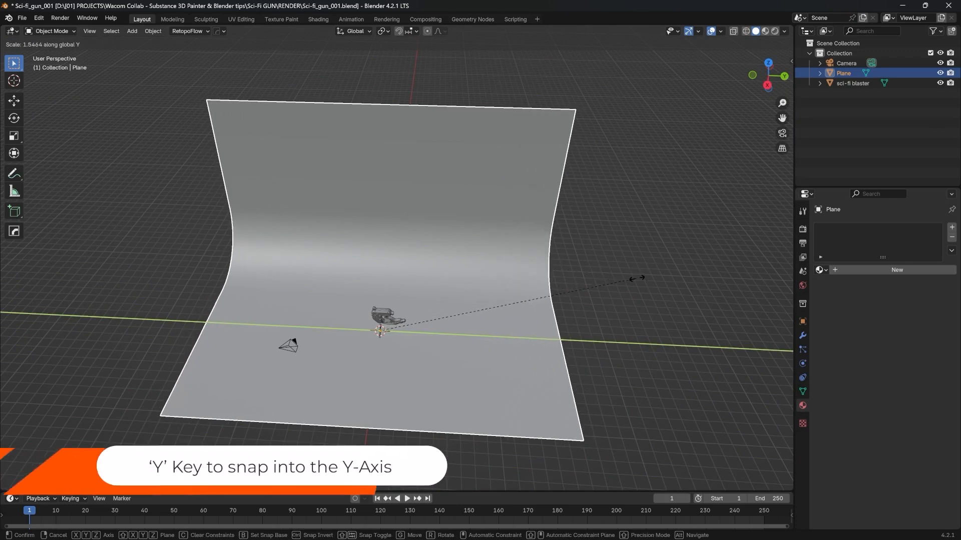
pyautogui.click(662, 285)
pyautogui.hotkey('alt', 'a')
# Step: Add a Sun light to the scene and raise it above the blaster
pyautogui.moveTo(377, 265); pyautogui.dragTo(395, 248, button='middle')
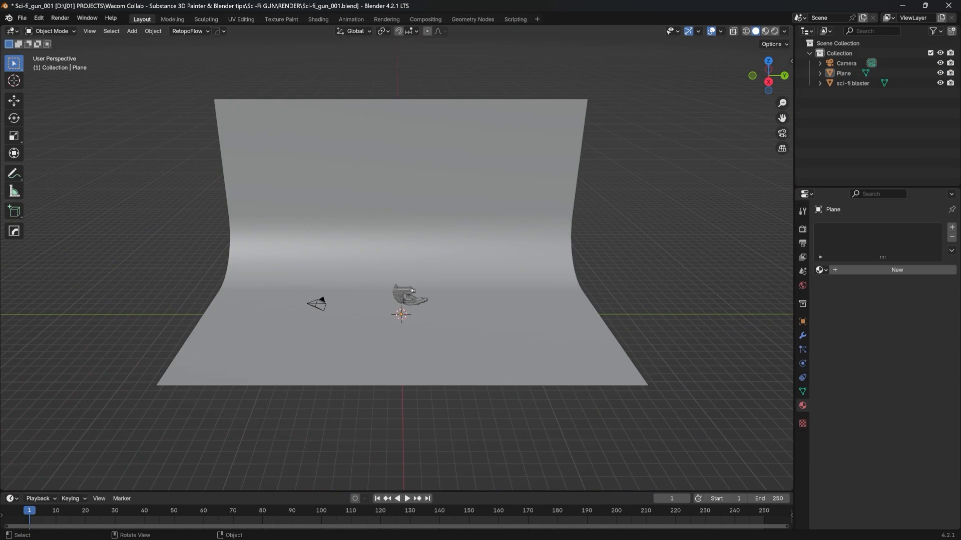
pyautogui.hotkey('shift', 'a')
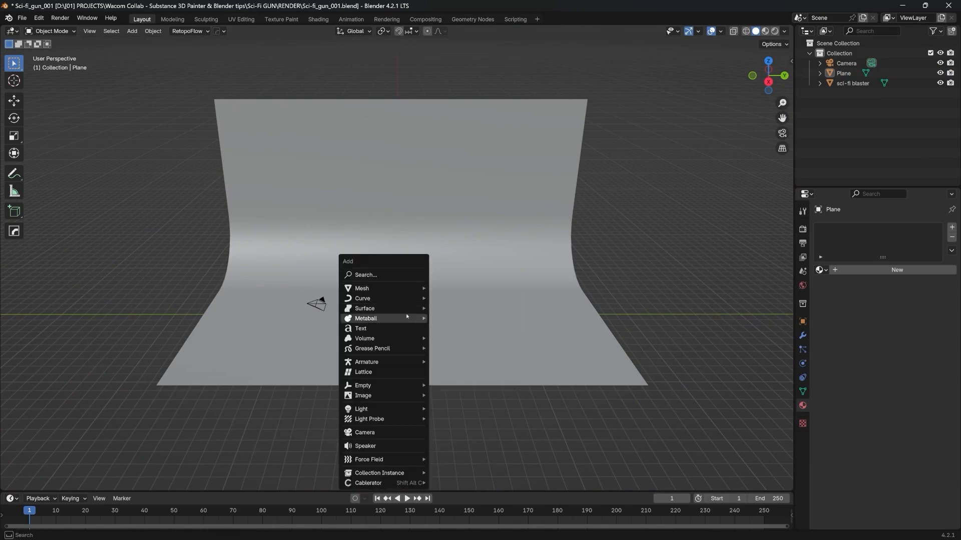
pyautogui.moveTo(385, 409)
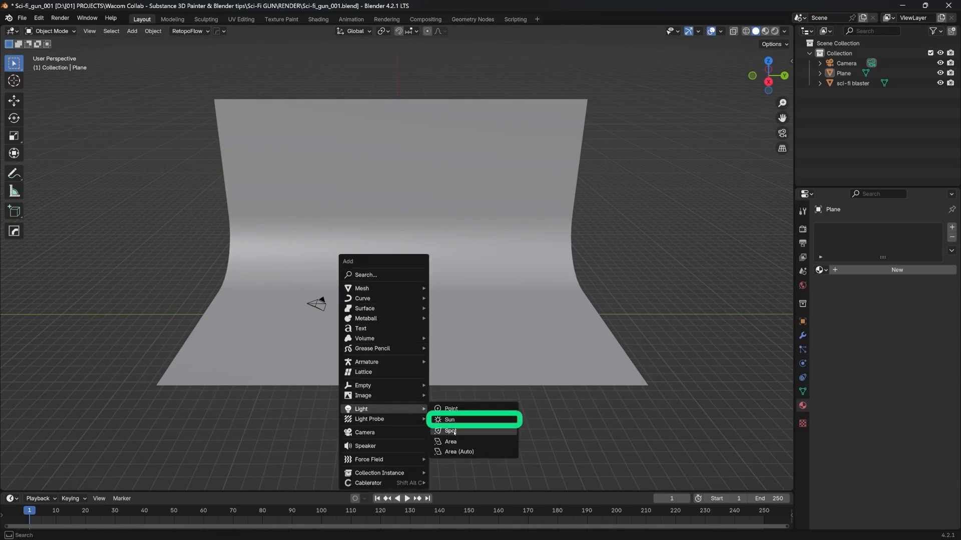
pyautogui.click(478, 422)
pyautogui.scroll(-2, 418, 431)
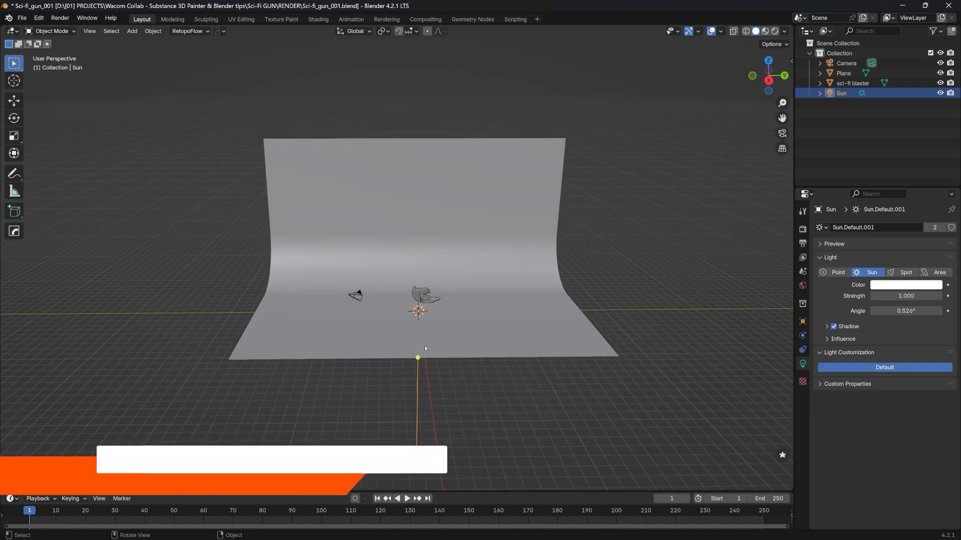
pyautogui.press('g')
pyautogui.click(459, 252)
# Step: Move the Sun light sideways toward the blaster's barrel end and rotate it so its beam slants down toward the gun
pyautogui.moveTo(430, 268); pyautogui.dragTo(503, 283, button='middle')
pyautogui.scroll(3, 501, 281)
pyautogui.press('g')
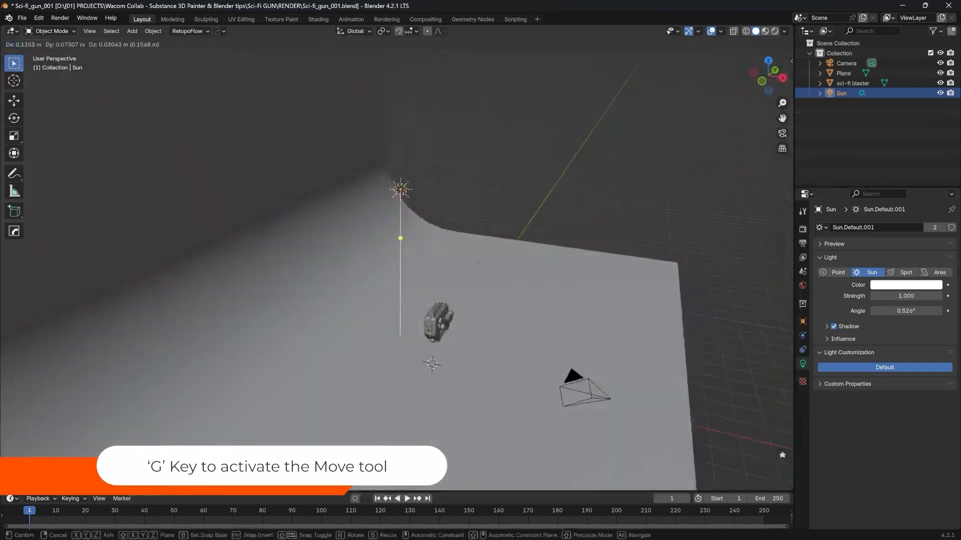
pyautogui.click(571, 259)
pyautogui.press('r')
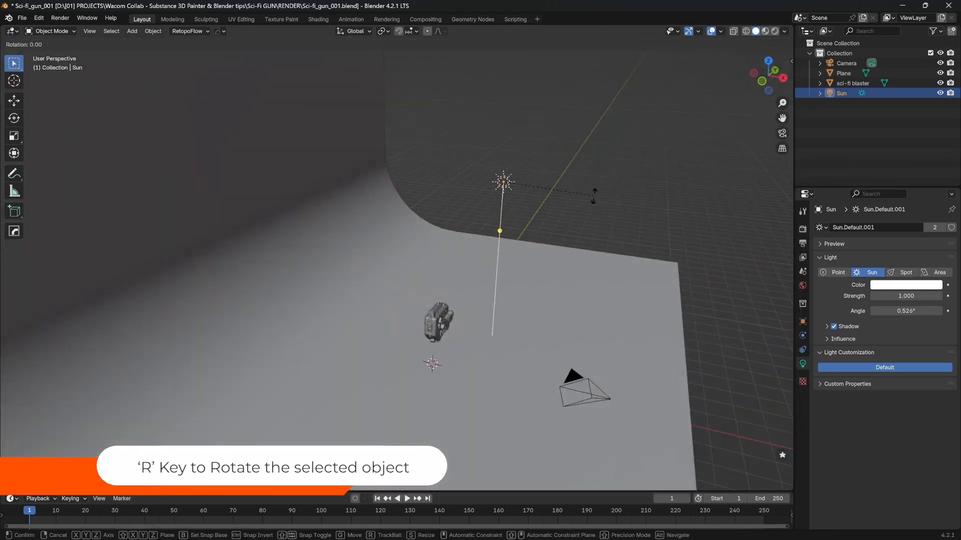
pyautogui.click(559, 254)
pyautogui.moveTo(559, 254); pyautogui.dragTo(473, 216, button='middle')
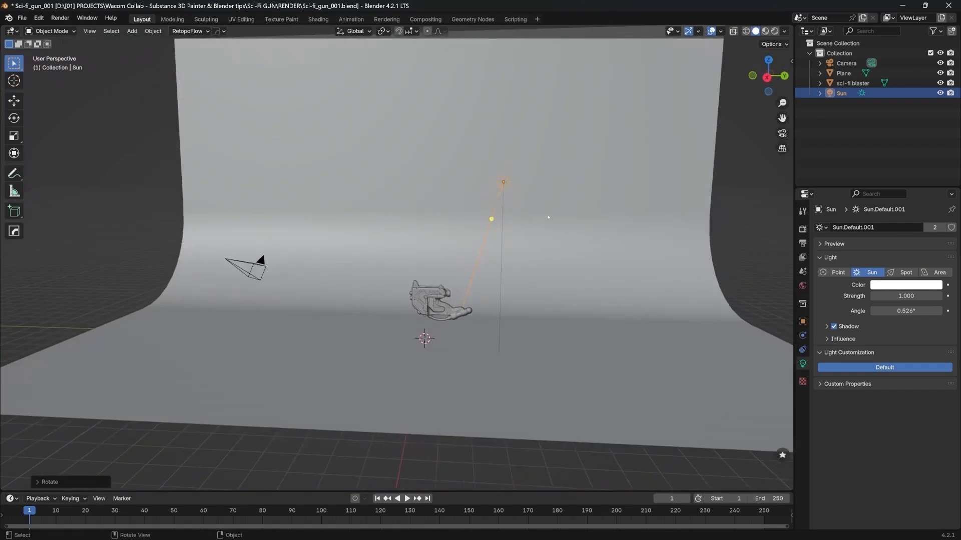
# Step: Rotate the Sun light freely and within the view plane so its beam slants more strongly toward the blaster
pyautogui.press('r')
pyautogui.press('r')
pyautogui.click(578, 210)
pyautogui.moveTo(578, 210); pyautogui.dragTo(502, 221, button='middle')
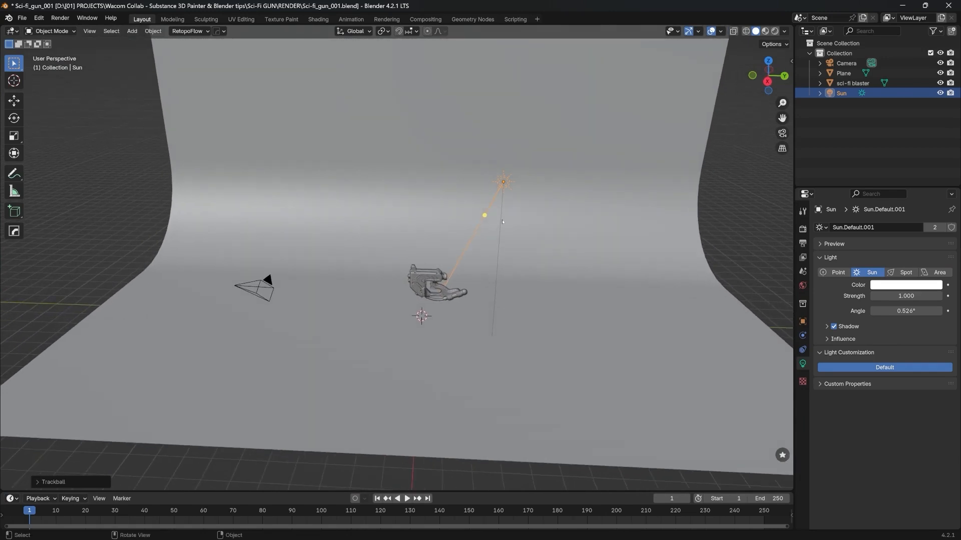
pyautogui.press('r')
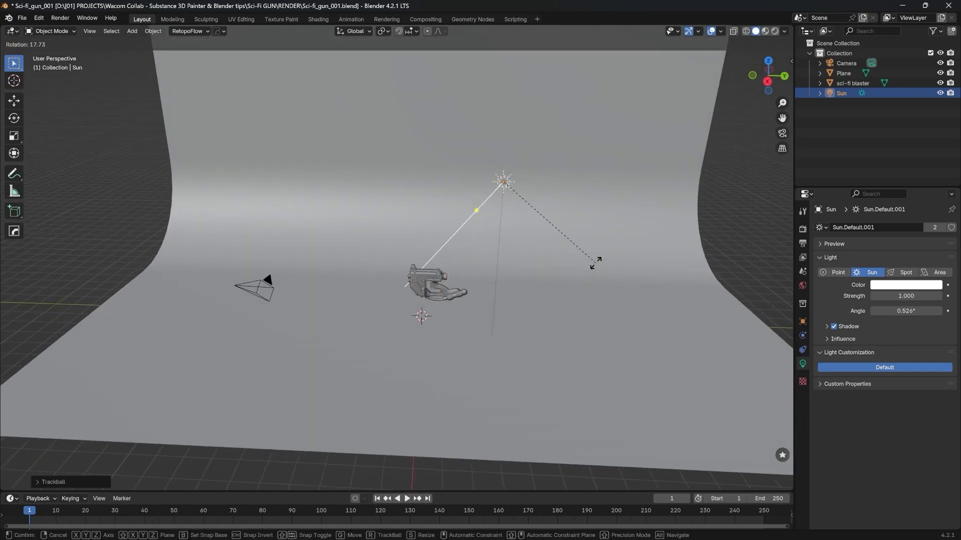
pyautogui.click(589, 274)
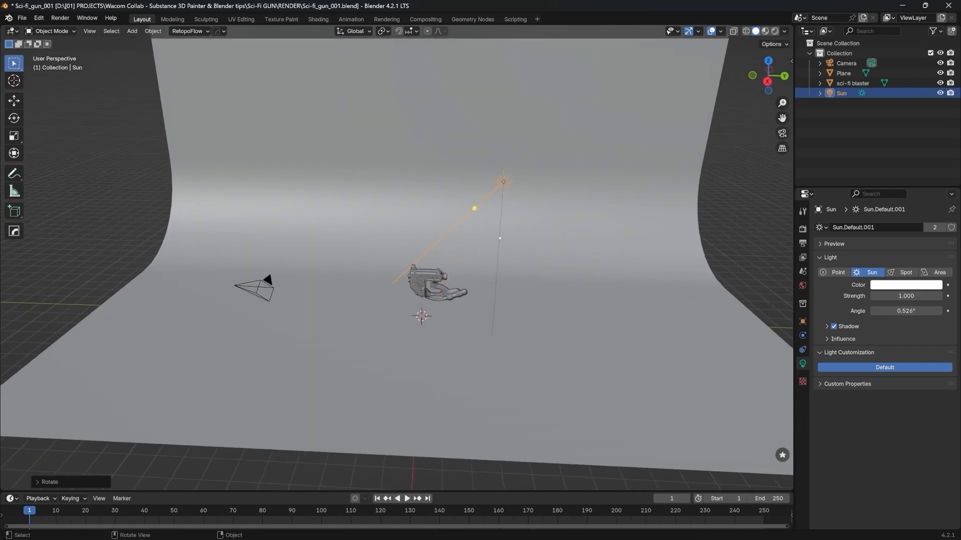
# Step: Move the Sun light lower and farther out from the blaster, on the side opposite the camera
pyautogui.press('g')
pyautogui.click(513, 261)
pyautogui.moveTo(543, 213); pyautogui.dragTo(511, 196, button='middle')
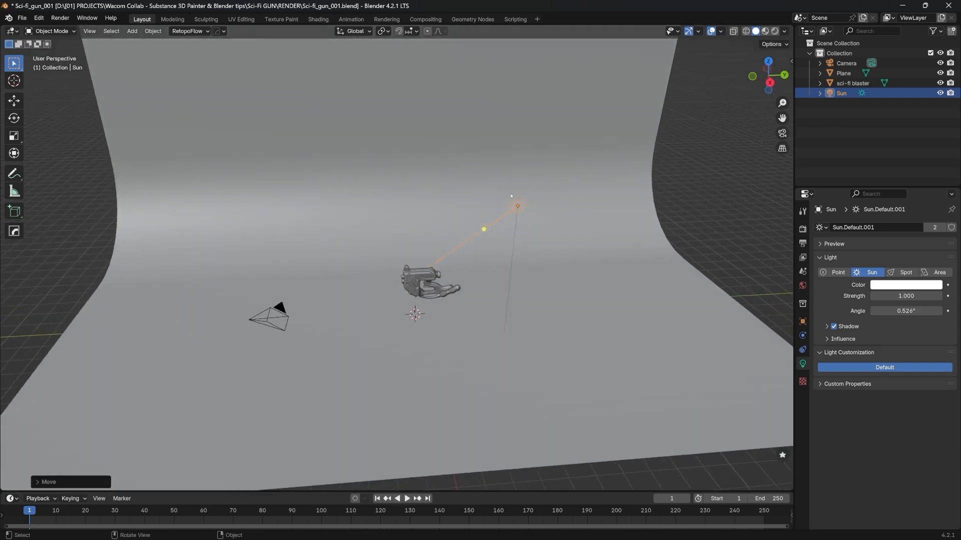
pyautogui.press('g')
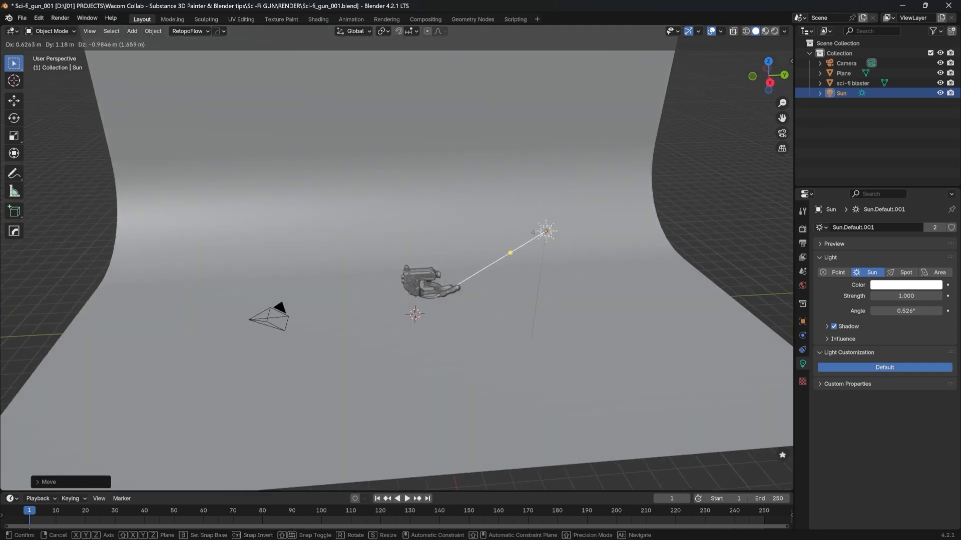
pyautogui.click(533, 252)
pyautogui.press('g')
pyautogui.click(477, 253)
pyautogui.moveTo(598, 234); pyautogui.dragTo(596, 222, button='middle')
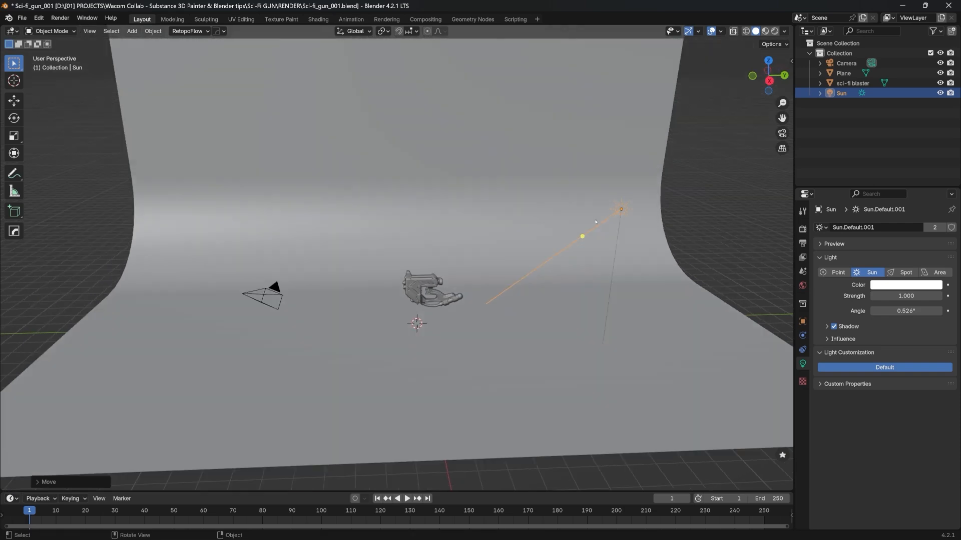
pyautogui.keyDown('shift'); pyautogui.moveTo(494, 269); pyautogui.dragTo(442, 236, button='middle'); pyautogui.keyUp('shift')
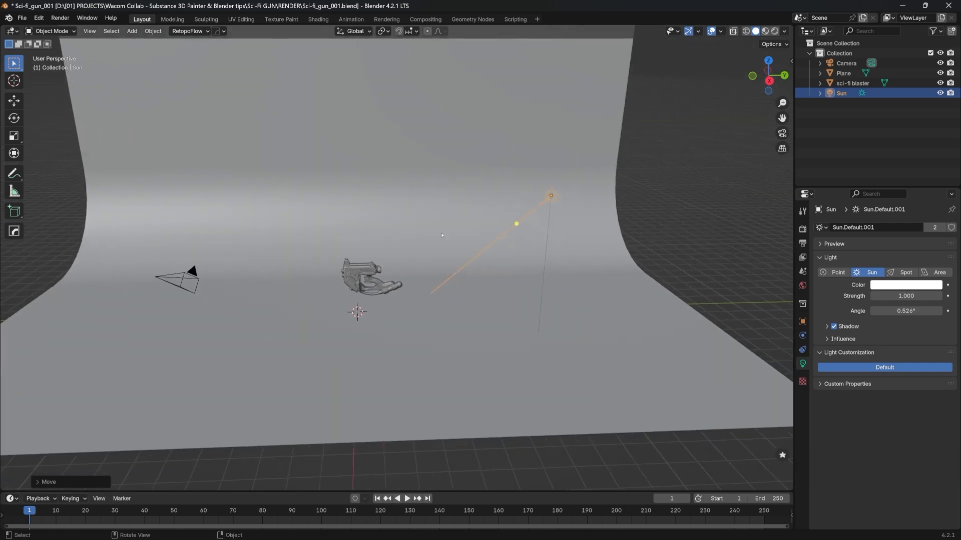
pyautogui.moveTo(333, 269); pyautogui.dragTo(417, 243, button='middle')
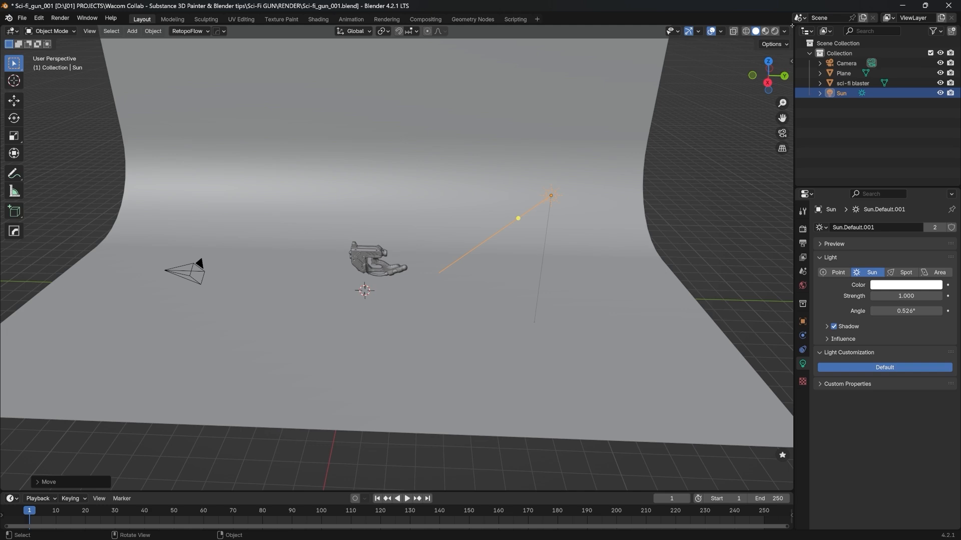
# Step: Split the 3D viewport into two side-by-side views above one wide area, and turn the wide lower area into a Shader Editor
pyautogui.moveTo(792, 25); pyautogui.dragTo(742, 337)
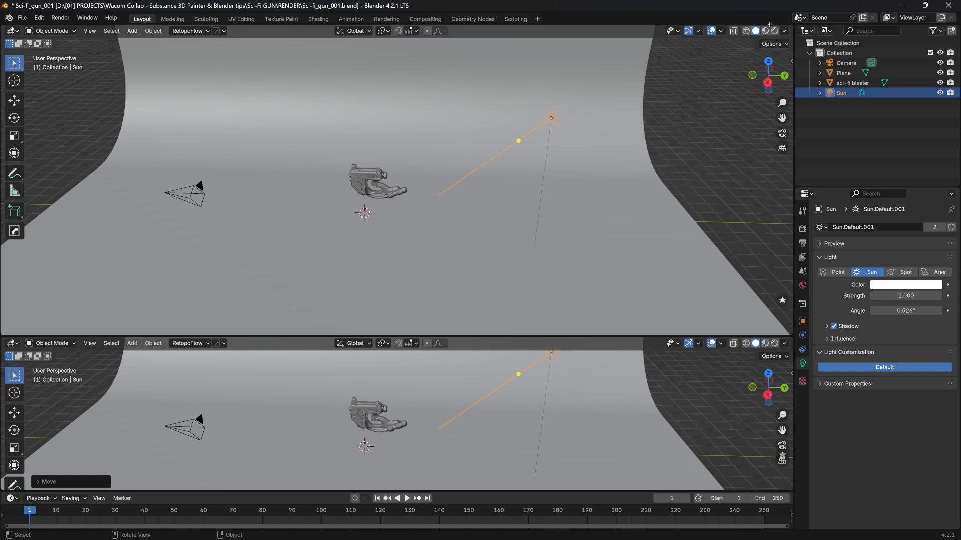
pyautogui.moveTo(770, 24); pyautogui.dragTo(346, 120)
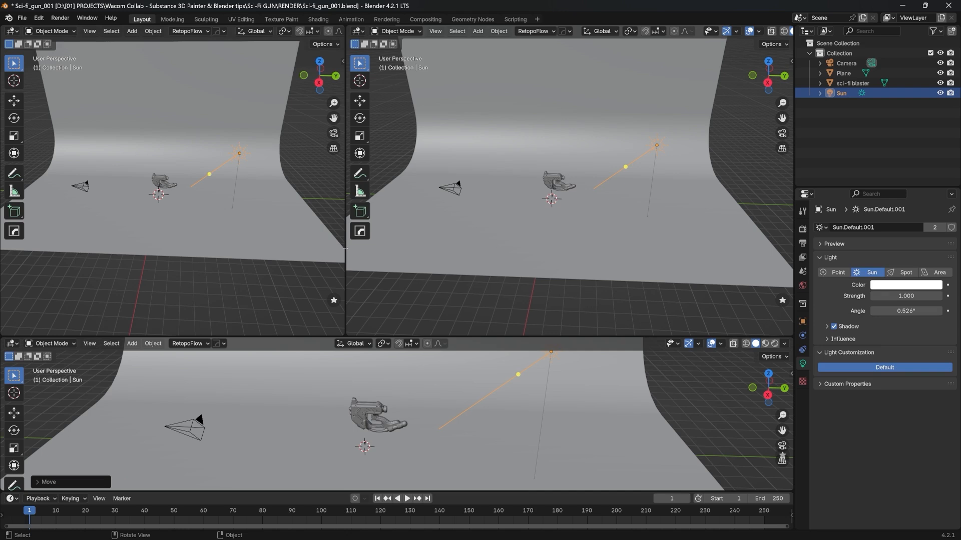
pyautogui.moveTo(346, 248); pyautogui.dragTo(416, 252)
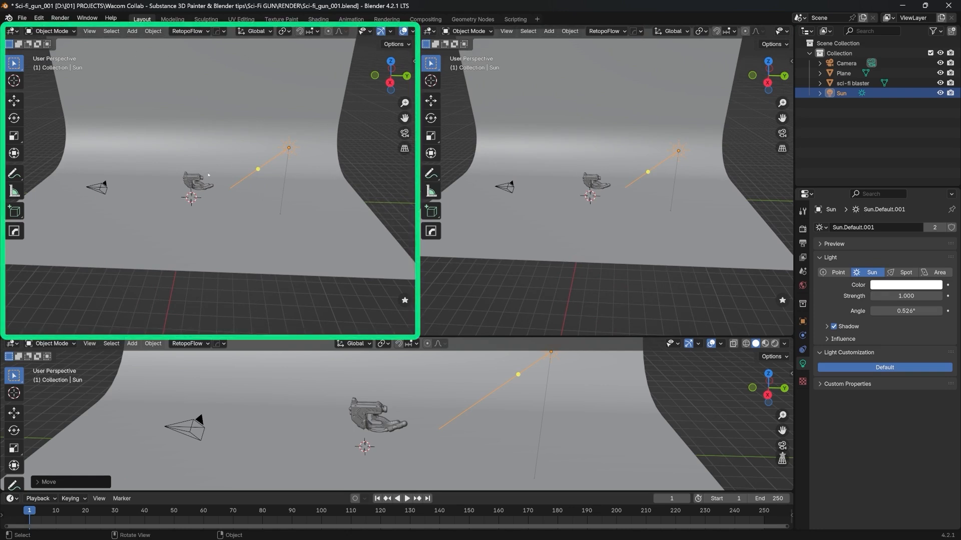
pyautogui.moveTo(663, 166)
pyautogui.mouseDown(button='middle')
pyautogui.moveTo(636, 164)
pyautogui.moveTo(671, 161)
pyautogui.mouseUp(button='middle')
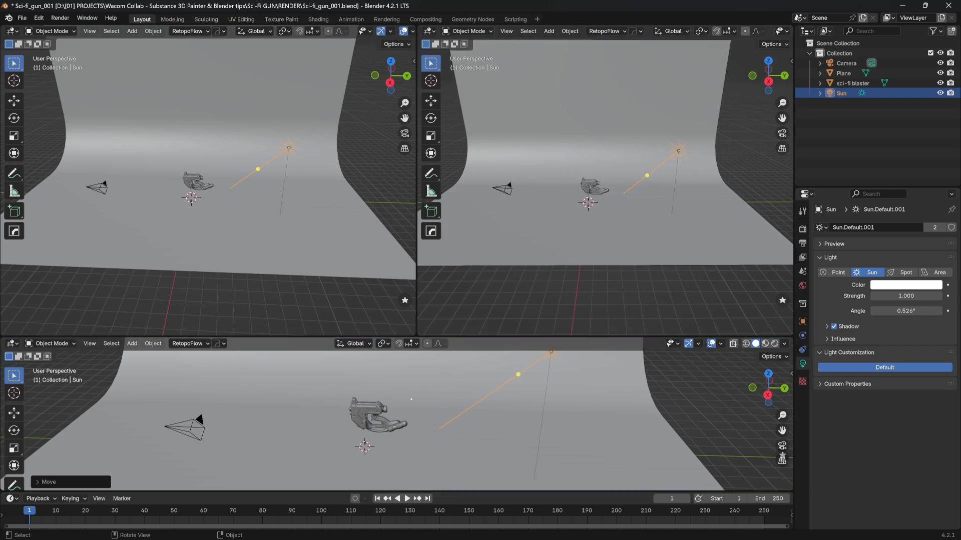
pyautogui.click(11, 343)
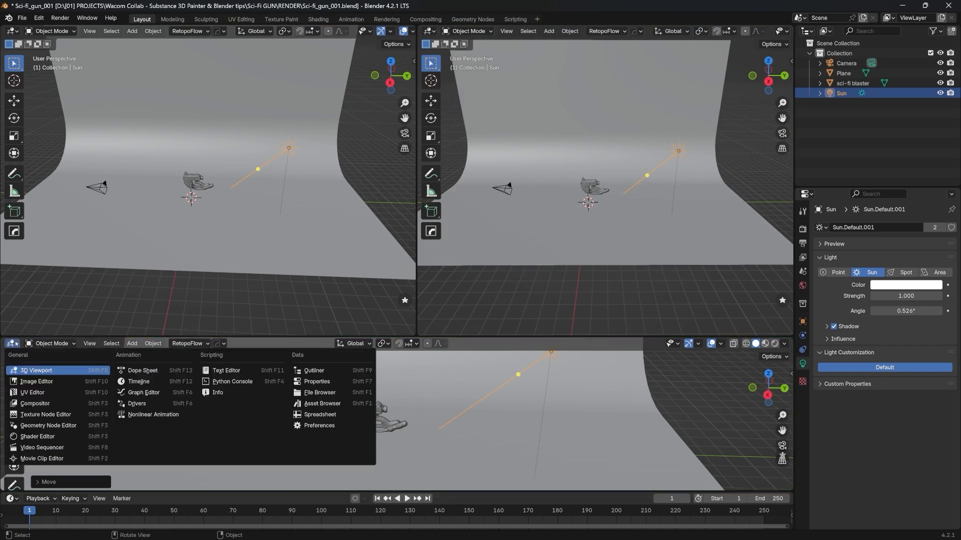
pyautogui.click(38, 435)
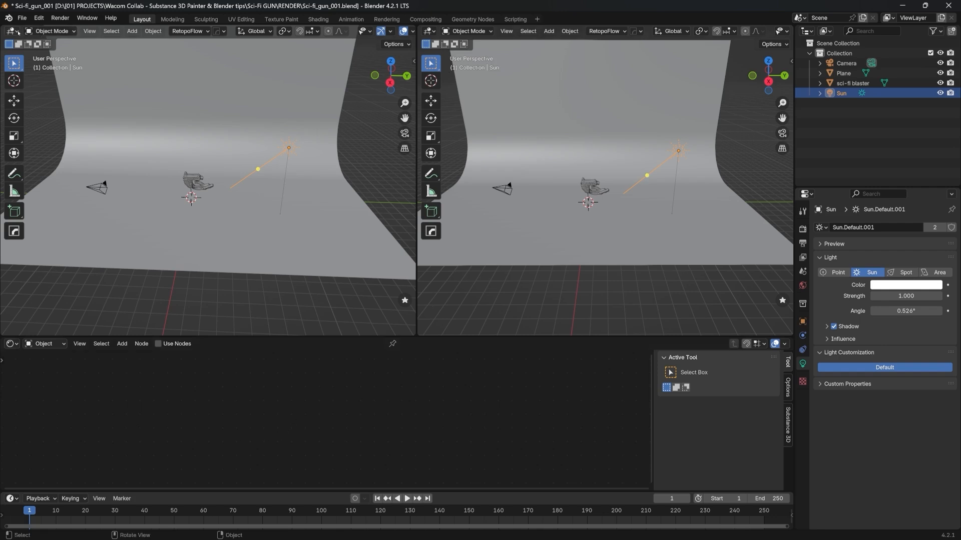
# Step: Make the selected camera the active scene camera in the upper-left viewport and fit its frame to that view
pyautogui.click(104, 185)
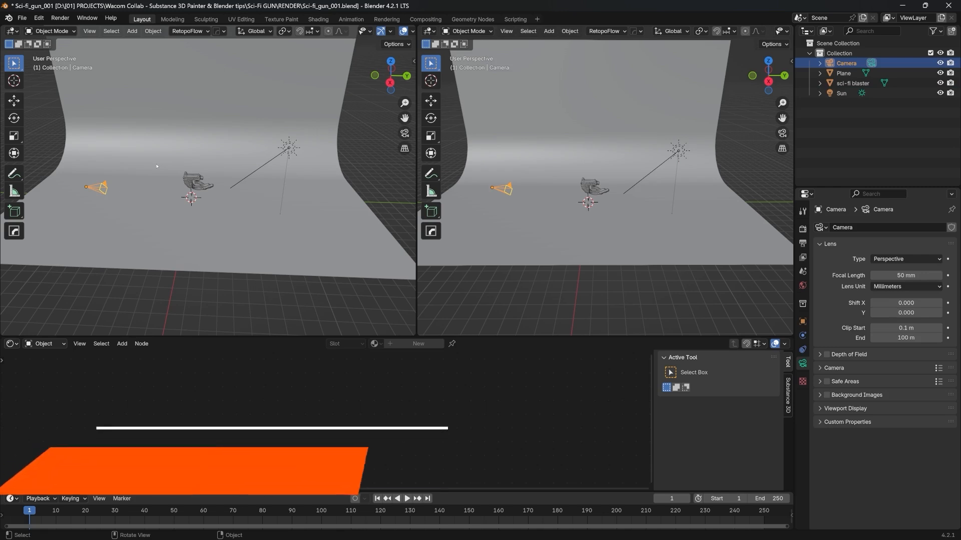
pyautogui.press('ctrl+KP_0')
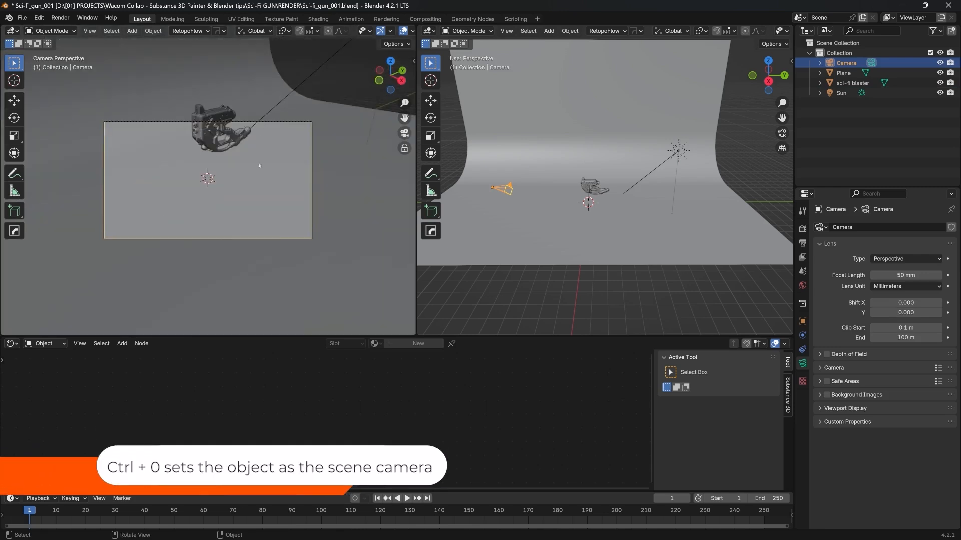
pyautogui.press('Home')
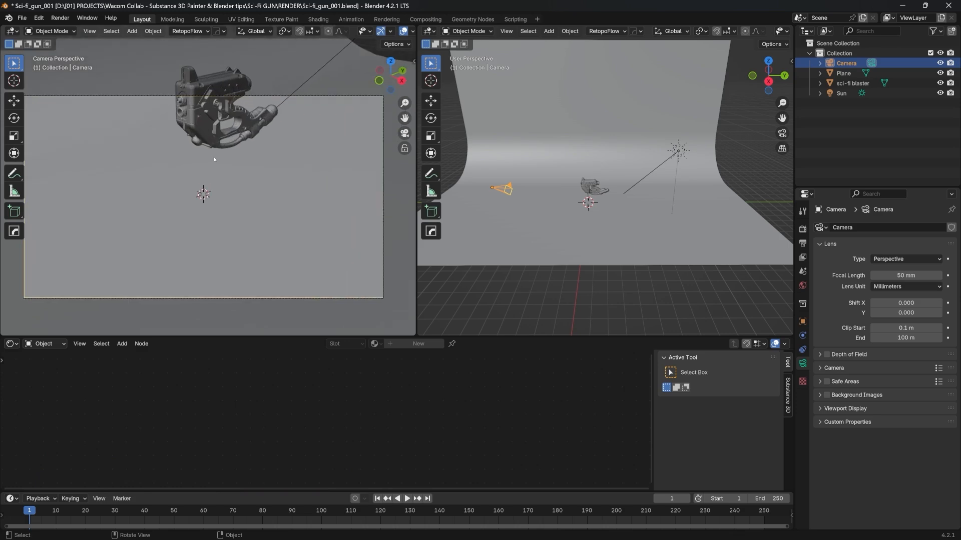
pyautogui.keyDown('shift'); pyautogui.moveTo(214, 159); pyautogui.dragTo(220, 151, button='middle'); pyautogui.keyUp('shift')
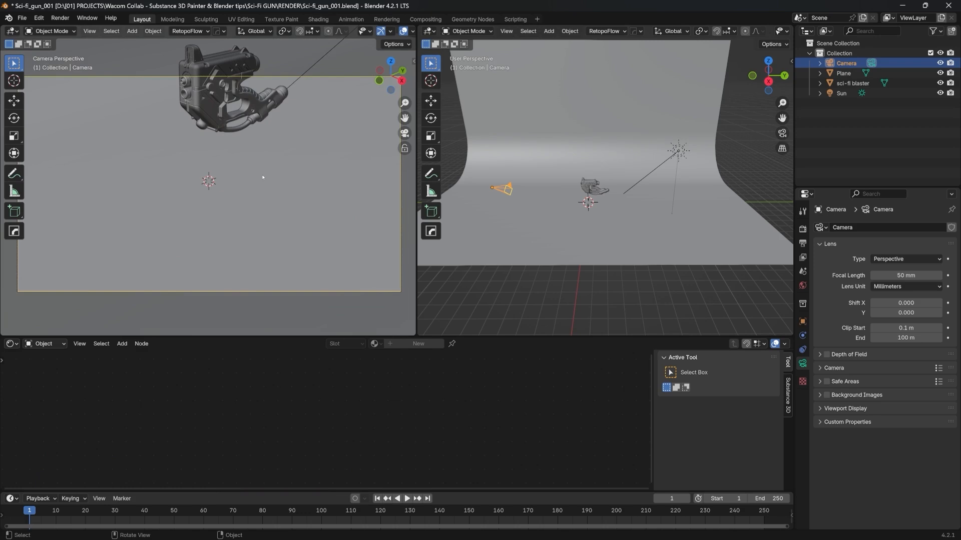
# Step: Hide the tool shelf, gizmos and overlays in the camera viewport for a clean view of the blaster
pyautogui.press('t')
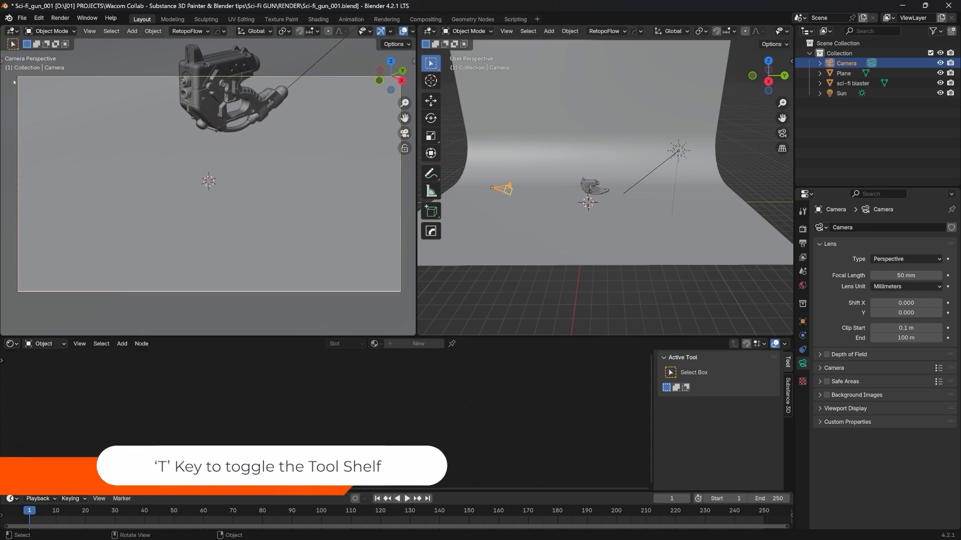
pyautogui.moveTo(381, 31); pyautogui.dragTo(359, 31, button='middle')
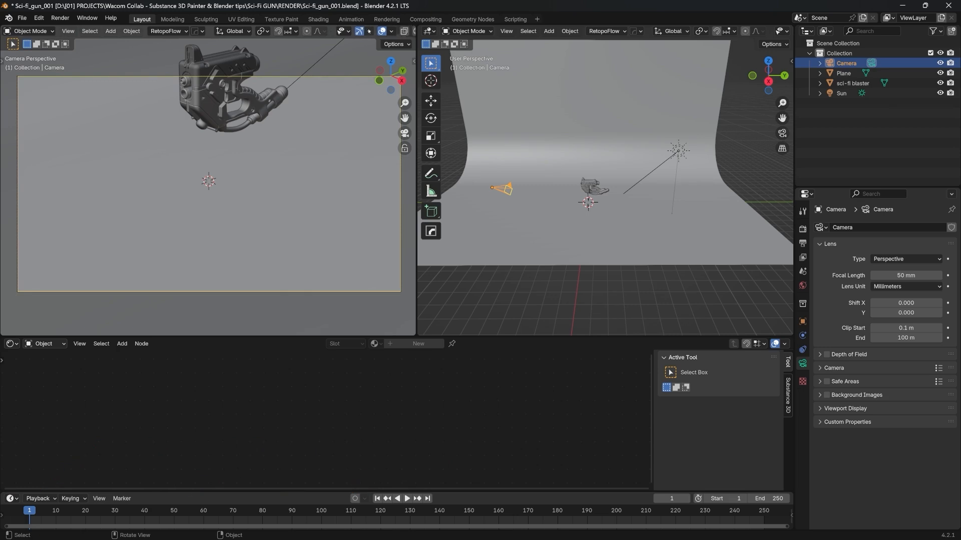
pyautogui.click(380, 31)
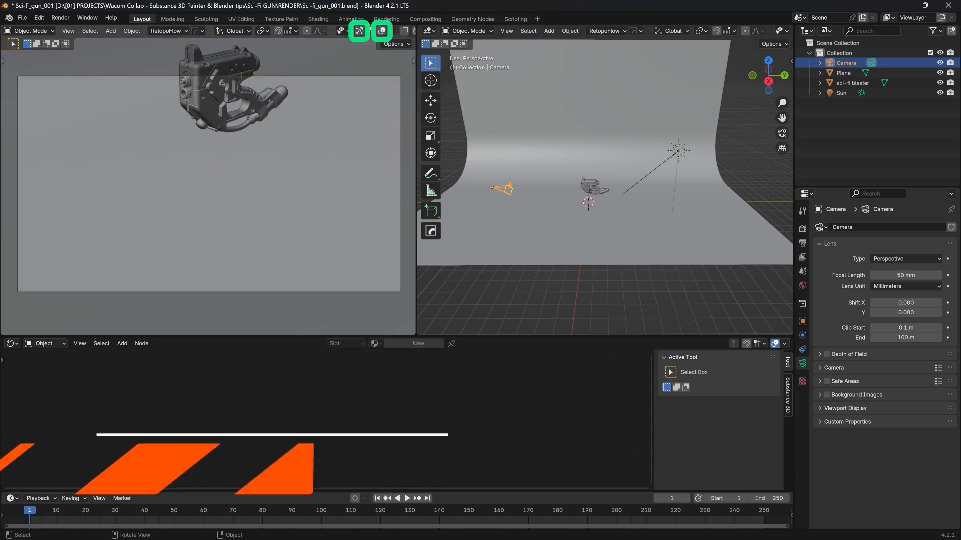
pyautogui.moveTo(360, 31)
pyautogui.mouseDown(button='middle')
pyautogui.moveTo(311, 32)
pyautogui.moveTo(370, 31)
pyautogui.moveTo(311, 31)
pyautogui.mouseUp(button='middle')
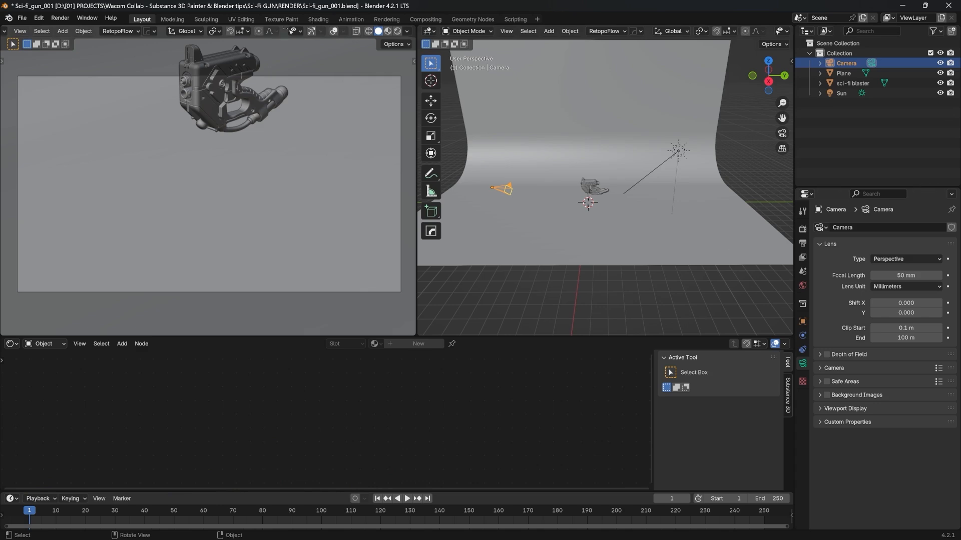
pyautogui.hscroll(-5, 281, 29)
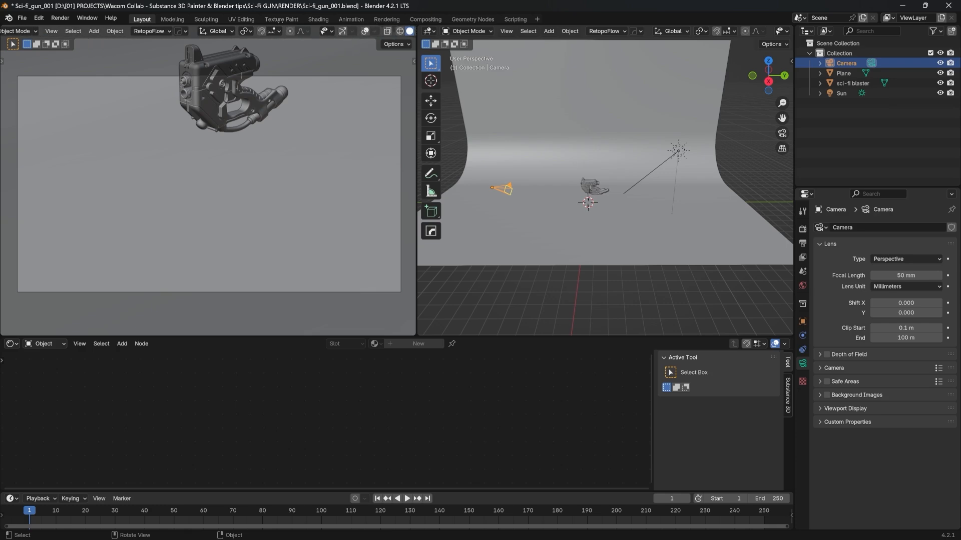
pyautogui.hscroll(-3, 281, 29)
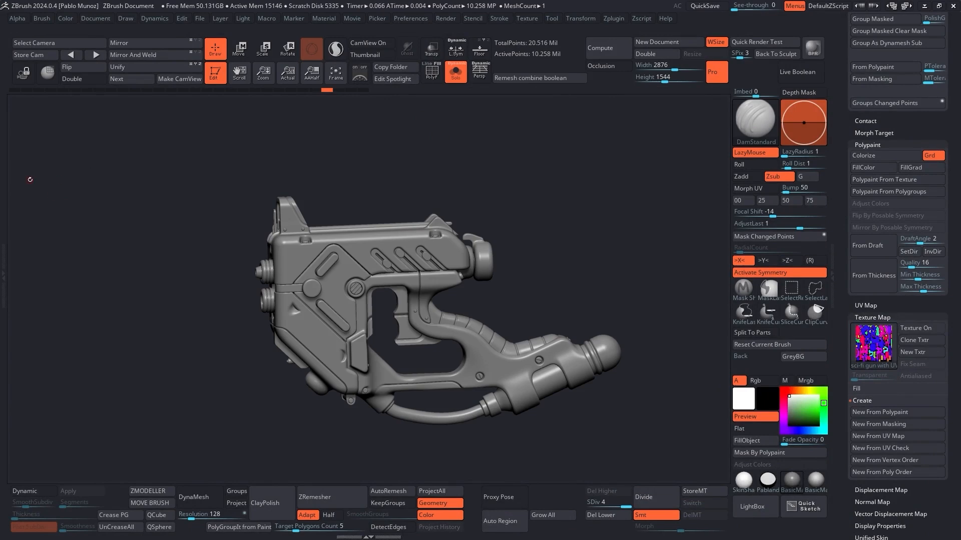
# Step: In ZBrush, open the left tray and slide the upper and lower shelves and the brush column, then return to Blender
pyautogui.doubleClick(4, 249)
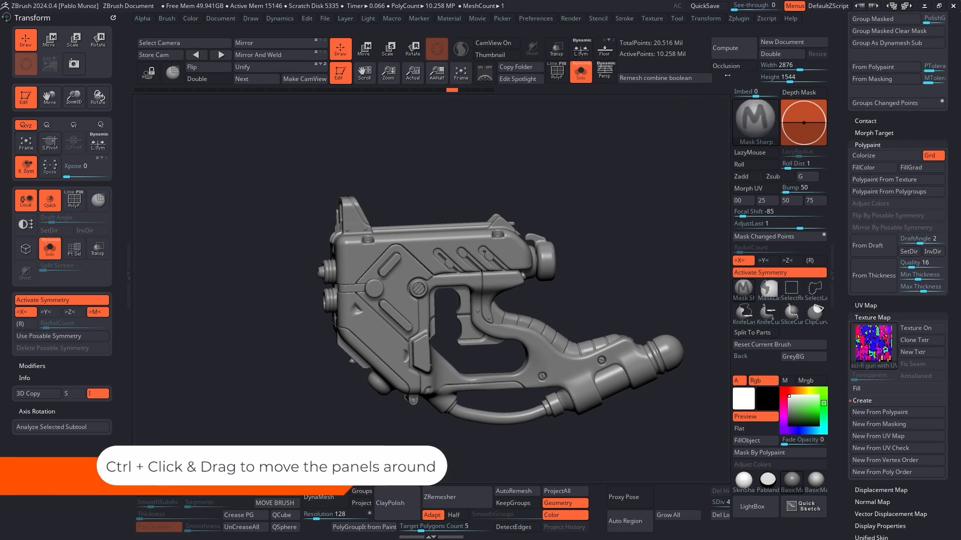
pyautogui.moveTo(732, 76)
pyautogui.keyDown('ctrl'); pyautogui.mouseDown()
pyautogui.moveTo(496, 77)
pyautogui.moveTo(656, 77)
pyautogui.mouseUp(); pyautogui.keyUp('ctrl')
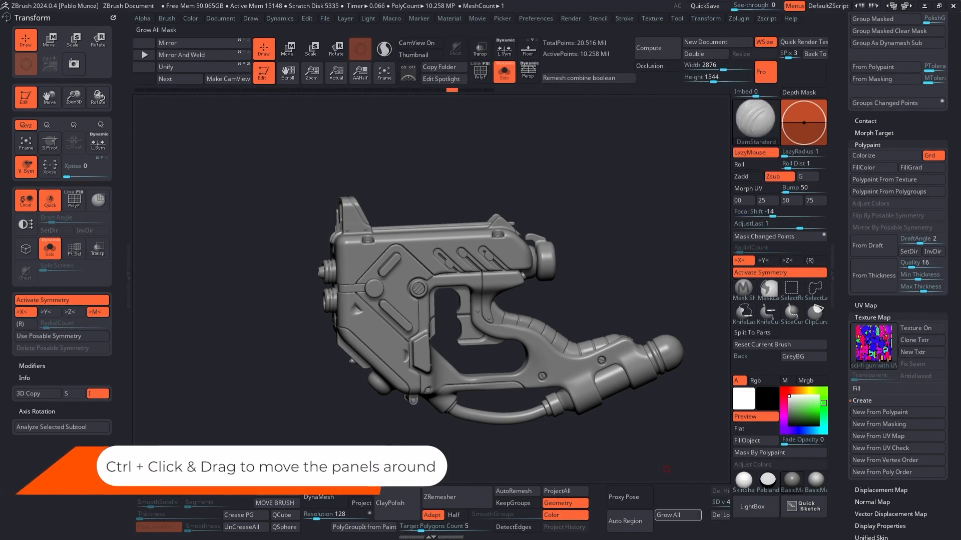
pyautogui.moveTo(681, 493)
pyautogui.keyDown('ctrl'); pyautogui.mouseDown()
pyautogui.moveTo(528, 493)
pyautogui.moveTo(754, 493)
pyautogui.moveTo(693, 492)
pyautogui.mouseUp(); pyautogui.keyUp('ctrl')
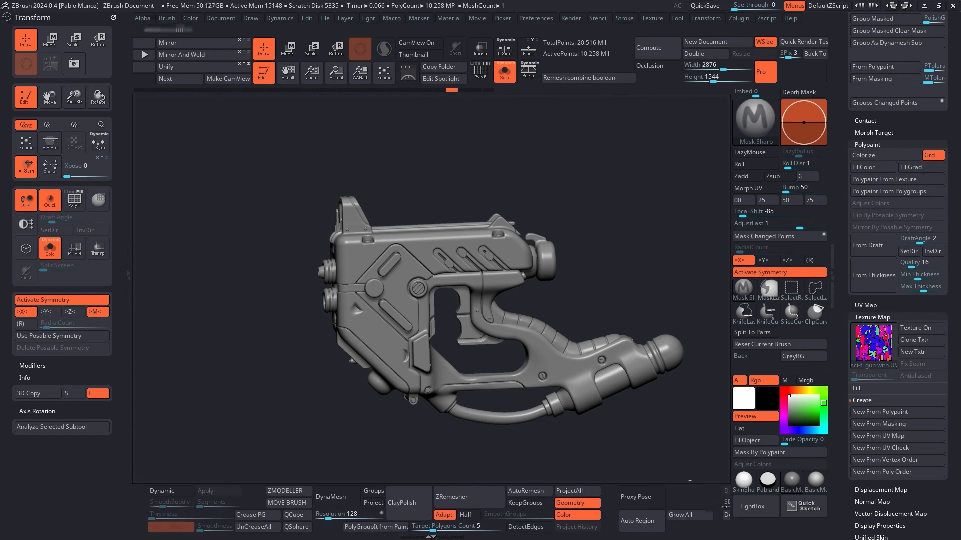
pyautogui.moveTo(791, 530)
pyautogui.keyDown('ctrl'); pyautogui.mouseDown()
pyautogui.moveTo(792, 476)
pyautogui.moveTo(791, 533)
pyautogui.mouseUp(); pyautogui.keyUp('ctrl')
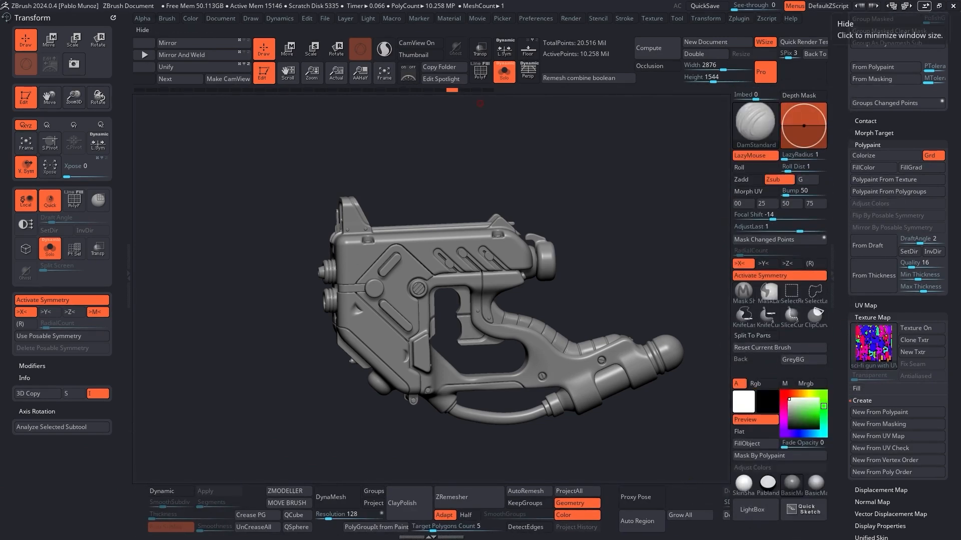
pyautogui.click(925, 6)
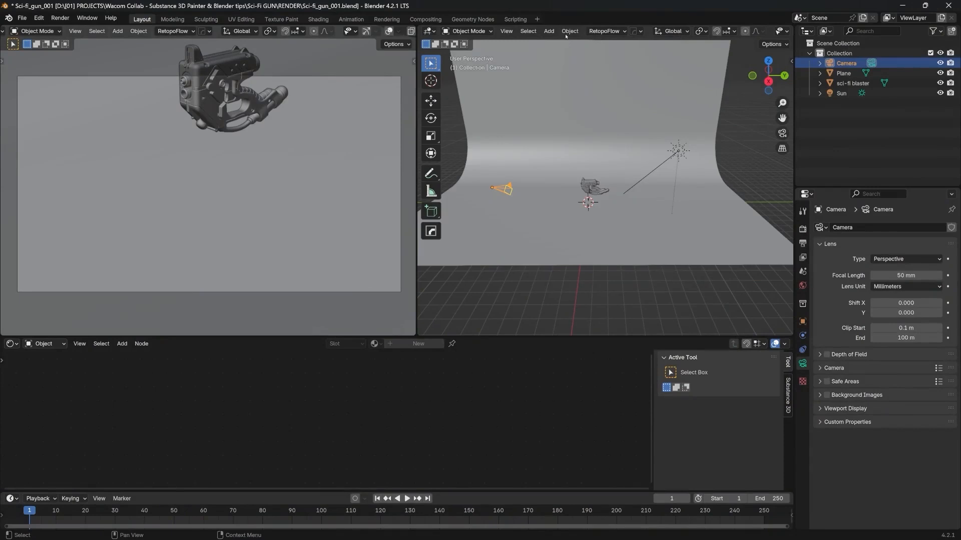
# Step: Lock the camera to the view in the camera viewport so navigating moves the camera, and hide that viewport's sidebar
pyautogui.click(211, 89)
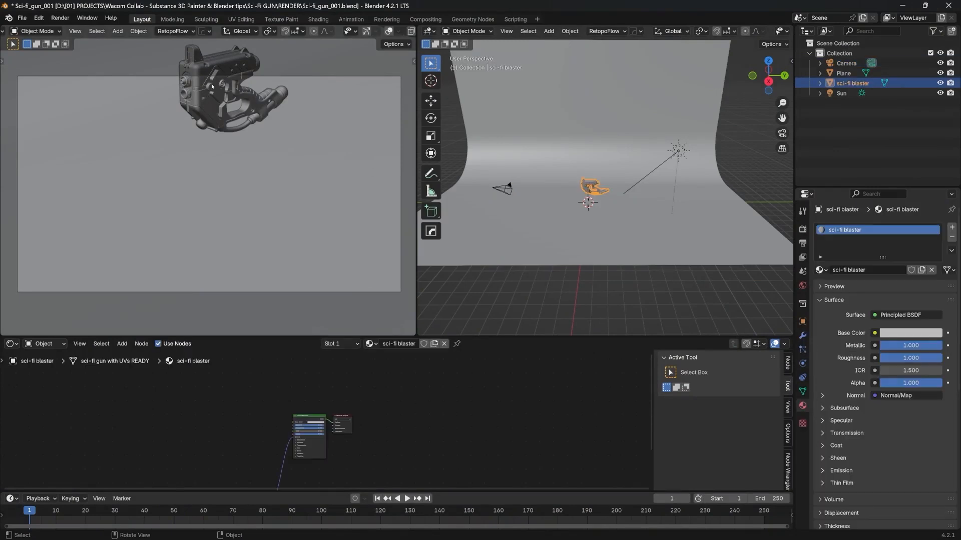
pyautogui.moveTo(217, 93)
pyautogui.keyDown('shift'); pyautogui.mouseDown(button='middle')
pyautogui.moveTo(219, 116)
pyautogui.moveTo(209, 103)
pyautogui.mouseUp(button='middle'); pyautogui.keyUp('shift')
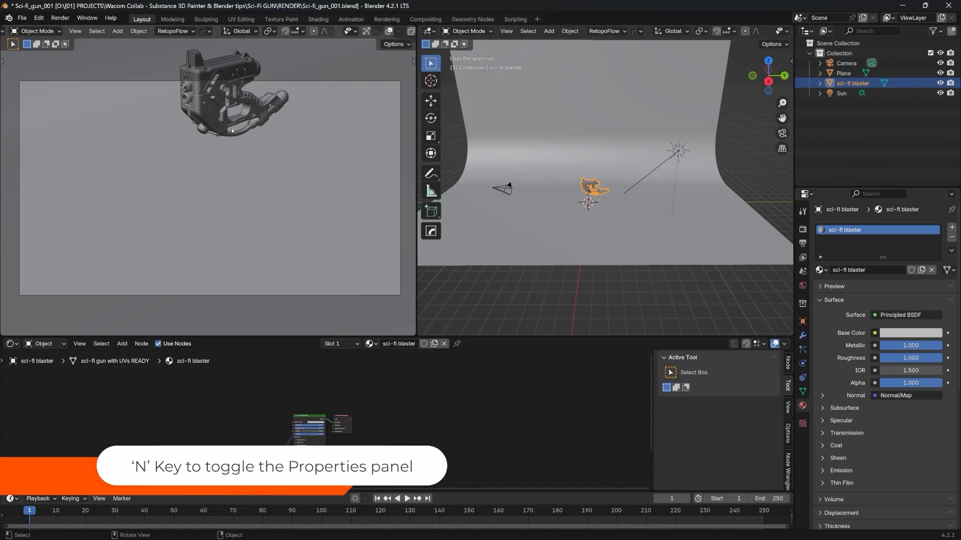
pyautogui.press('n')
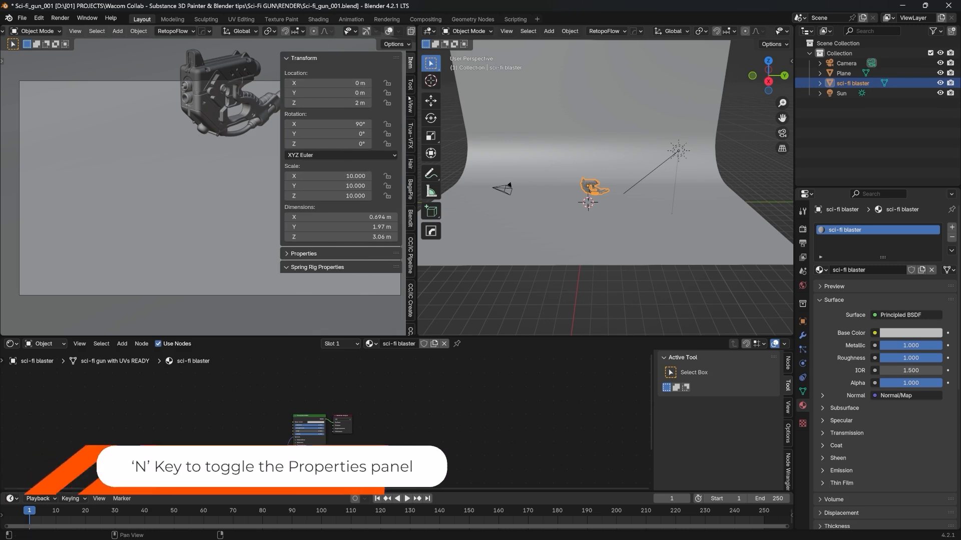
pyautogui.click(411, 106)
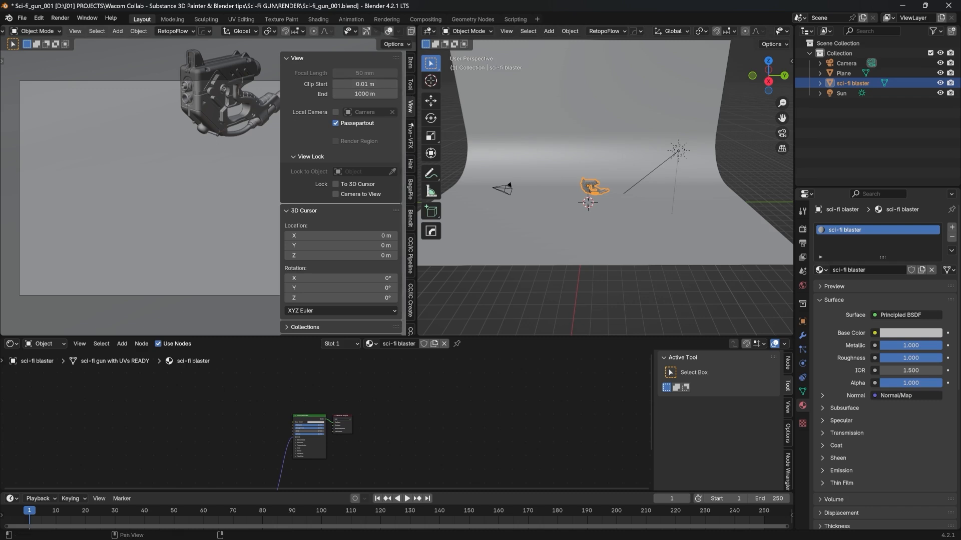
pyautogui.click(512, 187)
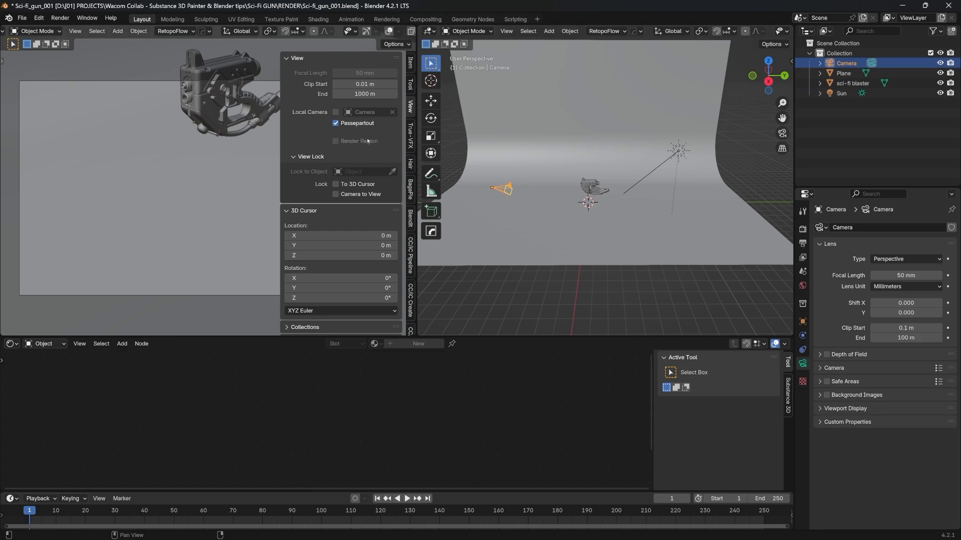
pyautogui.scroll(-1, 390, 150)
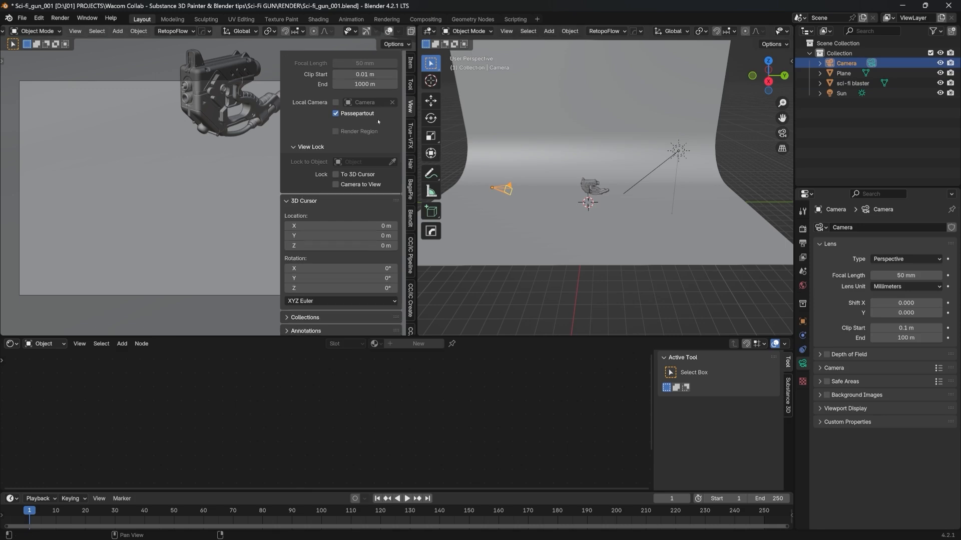
pyautogui.click(335, 184)
pyautogui.press('n')
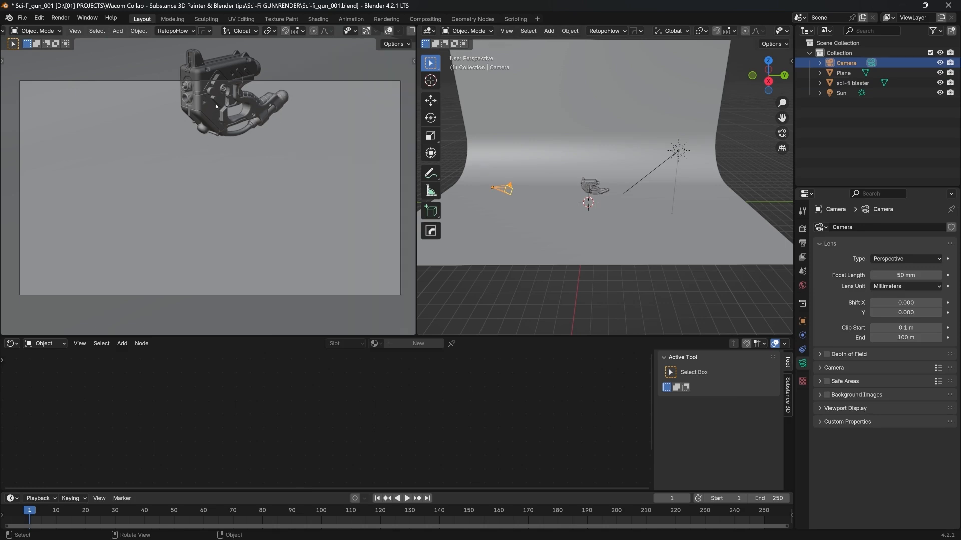
# Step: Move the locked camera so the blaster is framed nearly side-on and large within the camera frame, matching the reference image
pyautogui.click(216, 106)
pyautogui.moveTo(216, 106); pyautogui.dragTo(168, 71, button='middle')
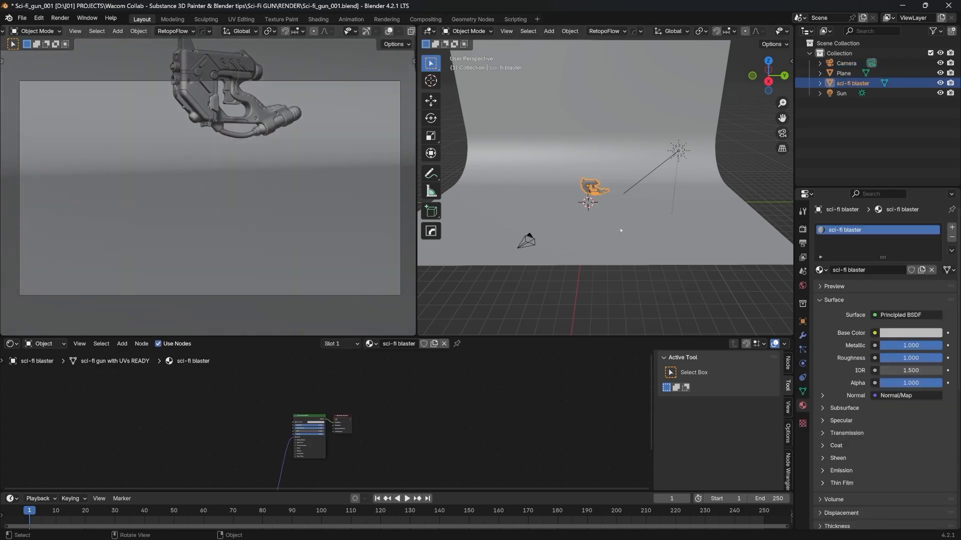
pyautogui.moveTo(220, 110); pyautogui.dragTo(228, 107, button='middle')
pyautogui.moveTo(228, 136); pyautogui.dragTo(350, 170, button='middle')
pyautogui.moveTo(310, 200); pyautogui.dragTo(267, 178, button='middle')
pyautogui.scroll(3, 202, 224)
pyautogui.scroll(-2, 230, 203)
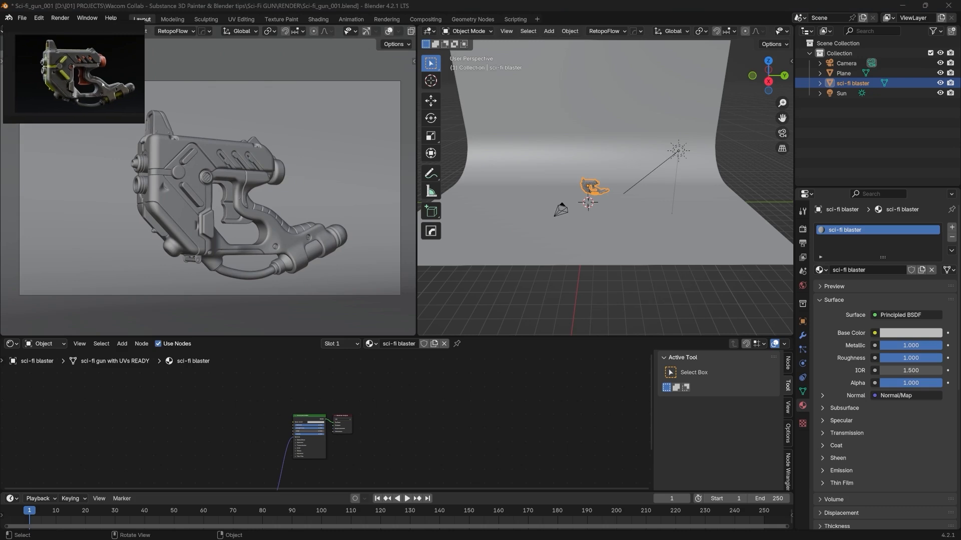
pyautogui.moveTo(271, 150); pyautogui.dragTo(313, 142, button='middle')
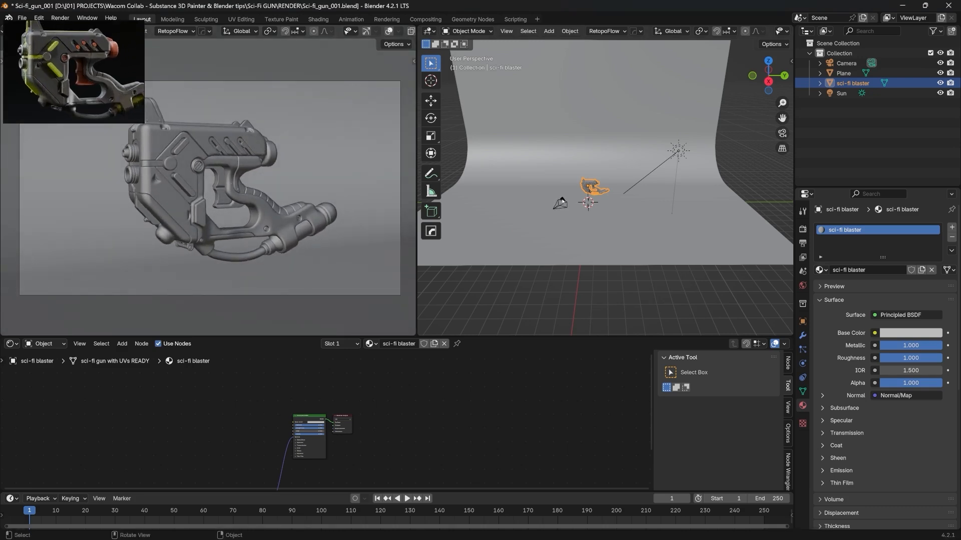
# Step: Set the scene camera's focal length to 85 mm
pyautogui.click(561, 203)
pyautogui.moveTo(106, 65)
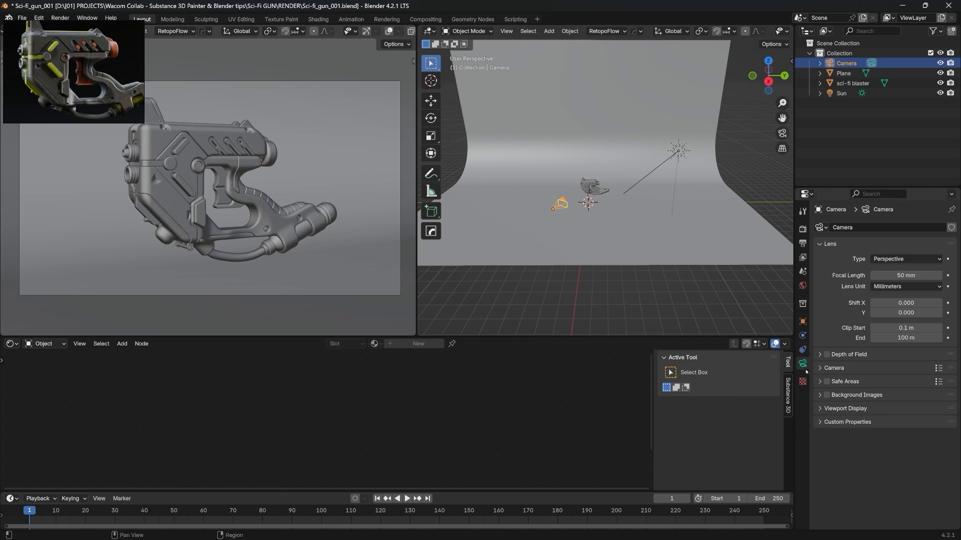
pyautogui.click(890, 275)
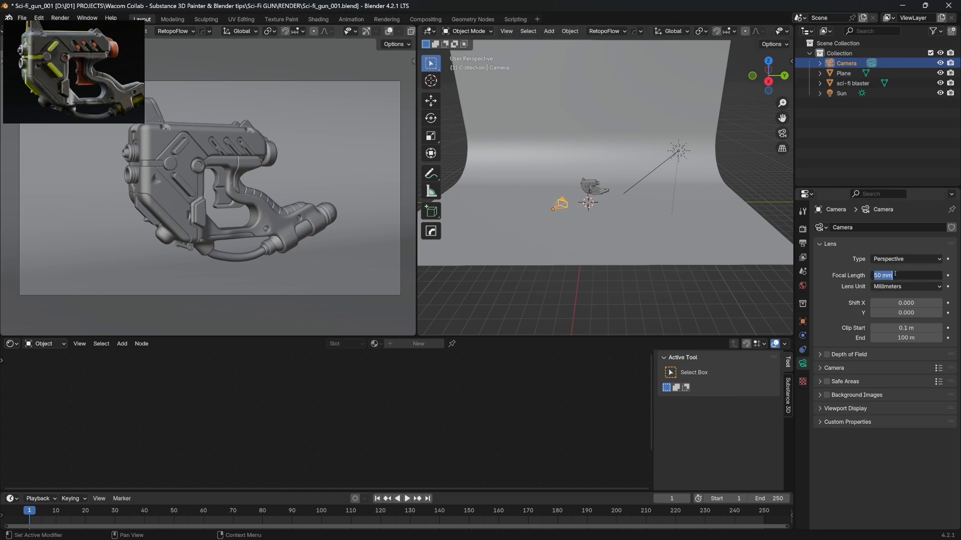
pyautogui.write('85')
pyautogui.press('Return')
# Step: Reframe the camera for the longer lens in a slight three-quarter view of the whole blaster, and move the reference image away
pyautogui.keyDown('ctrl'); pyautogui.moveTo(274, 157); pyautogui.dragTo(273, 181, button='middle'); pyautogui.keyUp('ctrl')
pyautogui.keyDown('shift'); pyautogui.moveTo(313, 150); pyautogui.dragTo(269, 189, button='middle'); pyautogui.keyUp('shift')
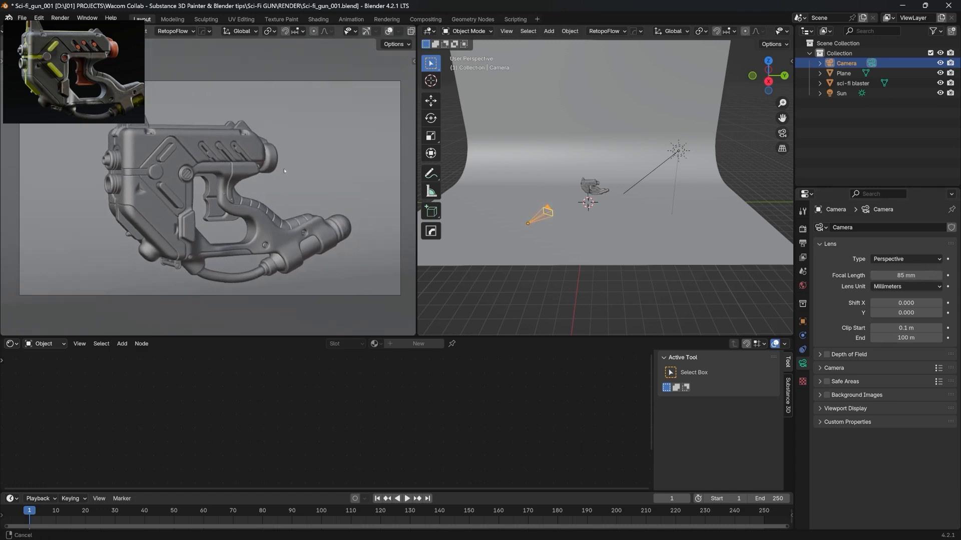
pyautogui.click(189, 193)
pyautogui.moveTo(189, 192); pyautogui.dragTo(226, 179, button='middle')
pyautogui.keyDown('ctrl'); pyautogui.moveTo(225, 179); pyautogui.dragTo(225, 176, button='middle'); pyautogui.keyUp('ctrl')
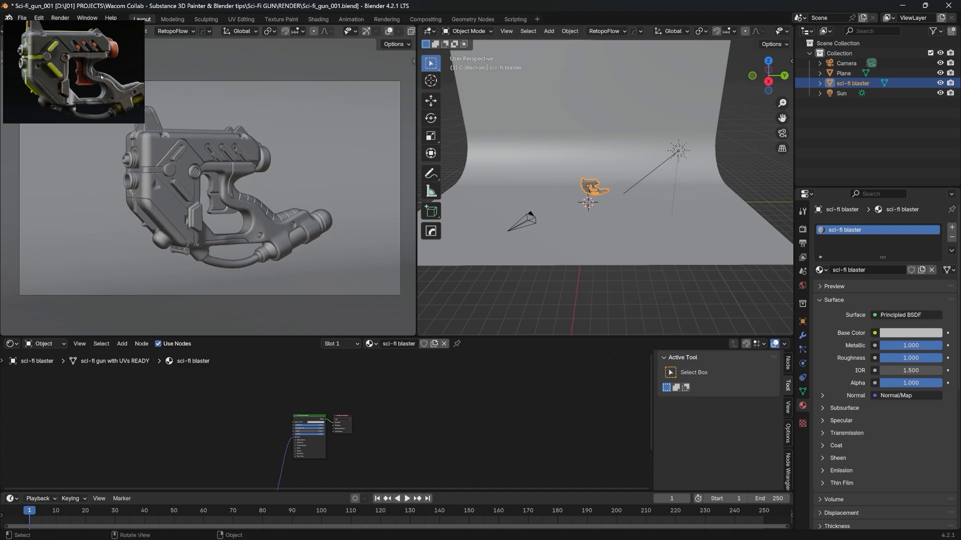
pyautogui.moveTo(101, 77); pyautogui.dragTo(0, 70)
pyautogui.scroll(-3, 280, 181)
pyautogui.scroll(3, 248, 180)
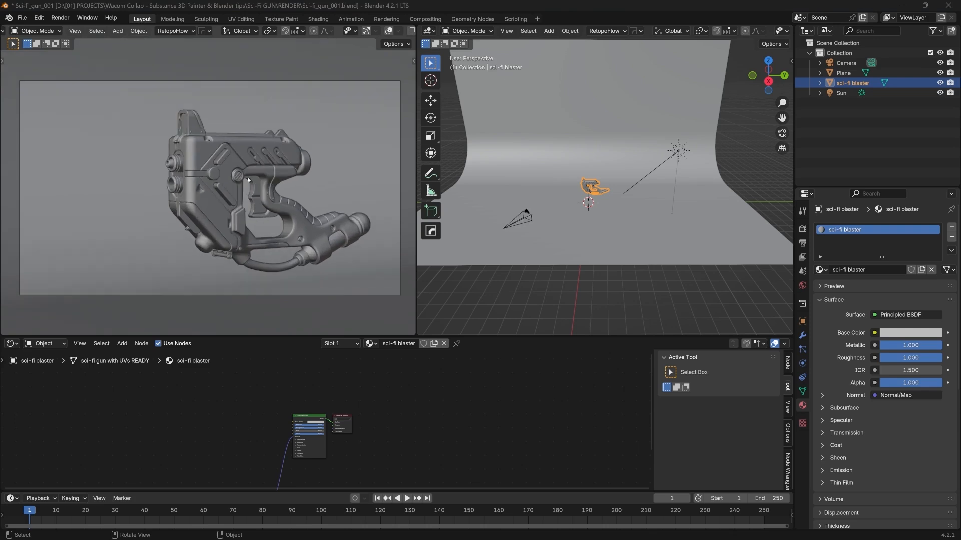
pyautogui.keyDown('shift'); pyautogui.moveTo(248, 180); pyautogui.dragTo(216, 186, button='middle'); pyautogui.keyUp('shift')
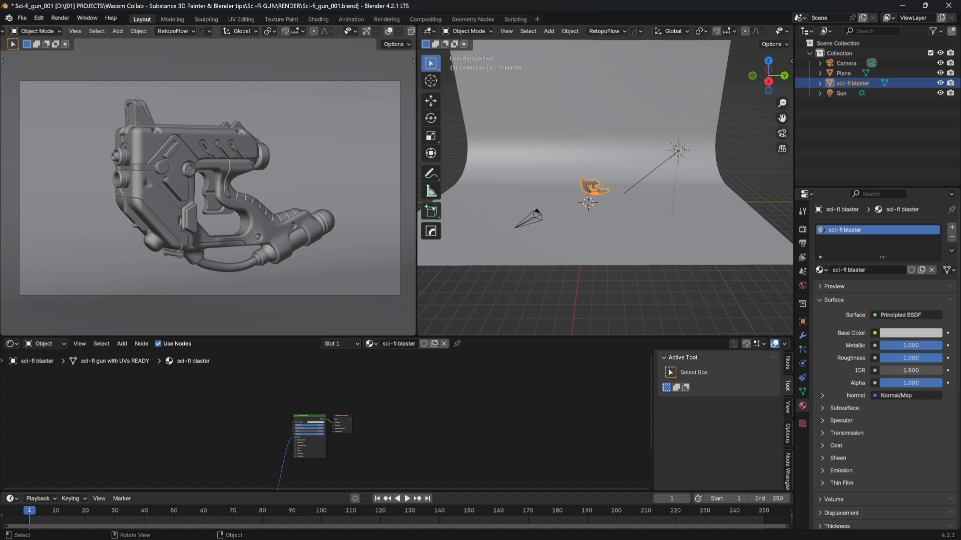
# Step: Keyframe the camera's current framing at frame 1 and restore that framing after a trial orbit
pyautogui.click(538, 214)
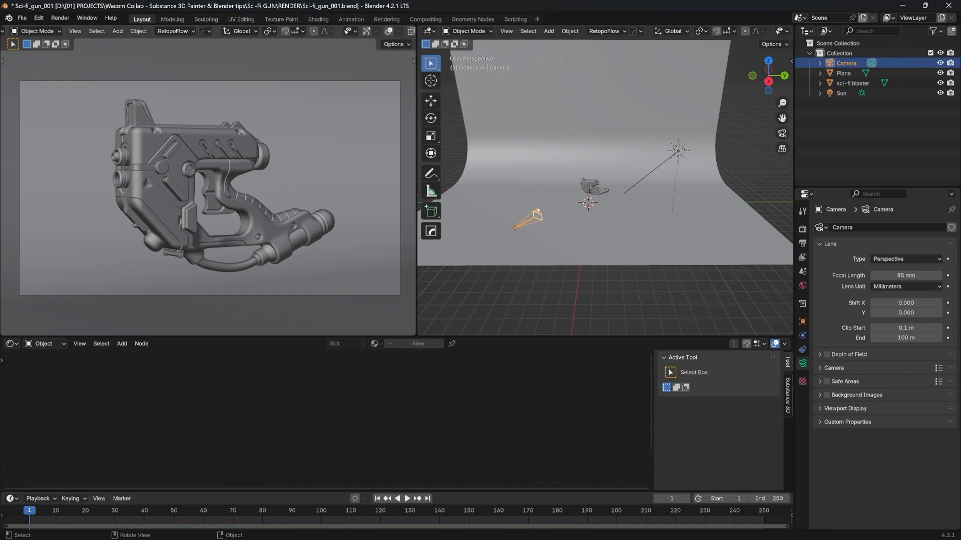
pyautogui.press('i')
pyautogui.moveTo(326, 132); pyautogui.dragTo(322, 268, button='middle')
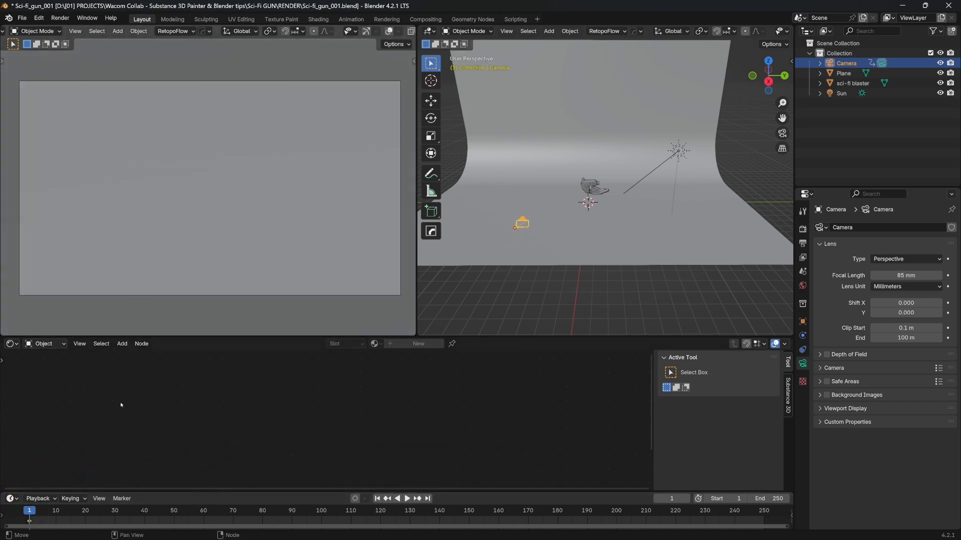
pyautogui.hotkey('ctrl', 'z')
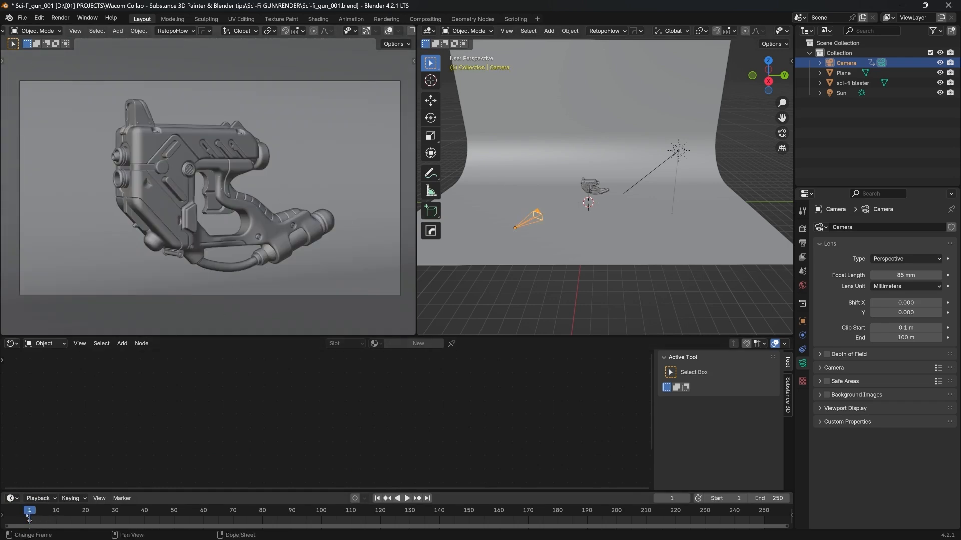
# Step: At frame 10, reposition the camera to view the whole blaster from above and keyframe the camera there
pyautogui.moveTo(27, 516); pyautogui.dragTo(56, 516)
pyautogui.moveTo(270, 165); pyautogui.dragTo(311, 199, button='middle')
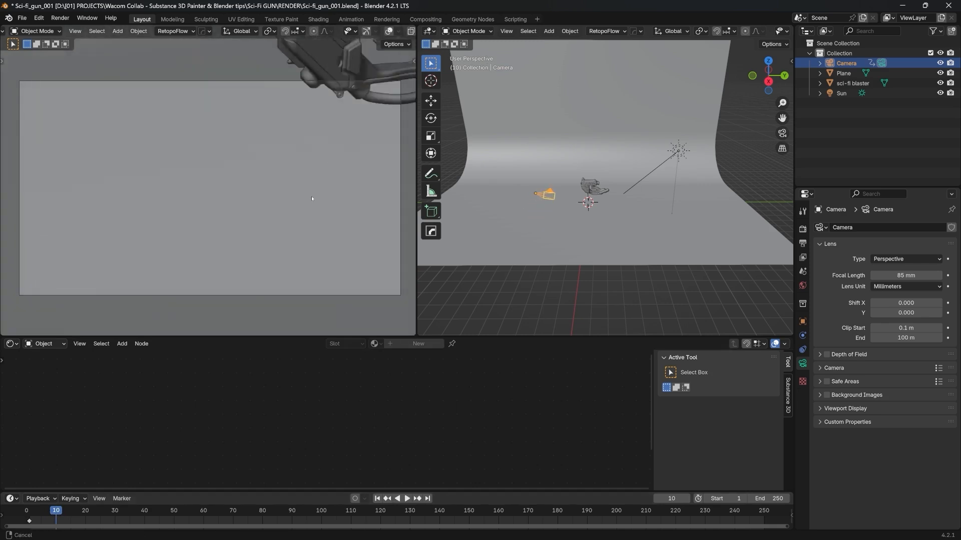
pyautogui.keyDown('shift'); pyautogui.moveTo(312, 199); pyautogui.dragTo(293, 260, button='middle'); pyautogui.keyUp('shift')
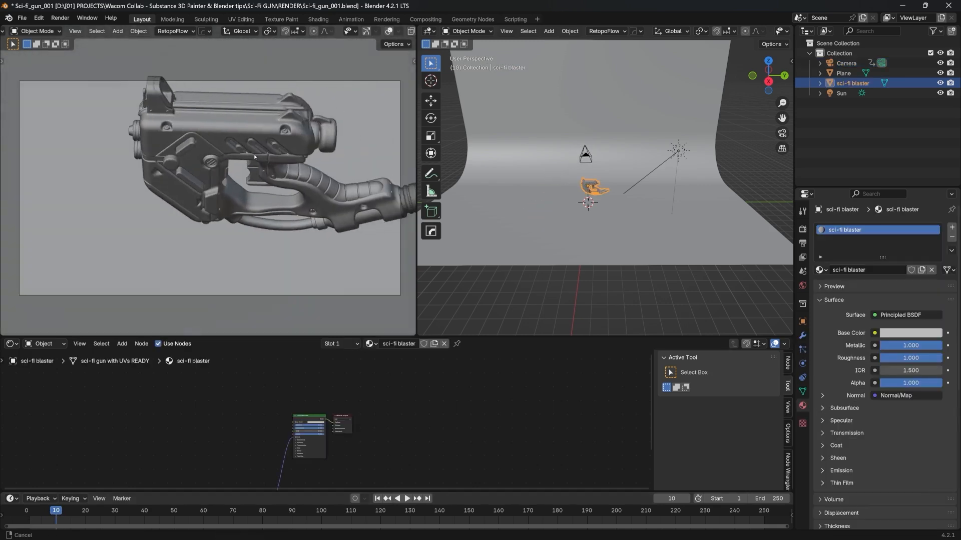
pyautogui.keyDown('shift'); pyautogui.moveTo(270, 165); pyautogui.dragTo(202, 187, button='middle'); pyautogui.keyUp('shift')
pyautogui.click(594, 151)
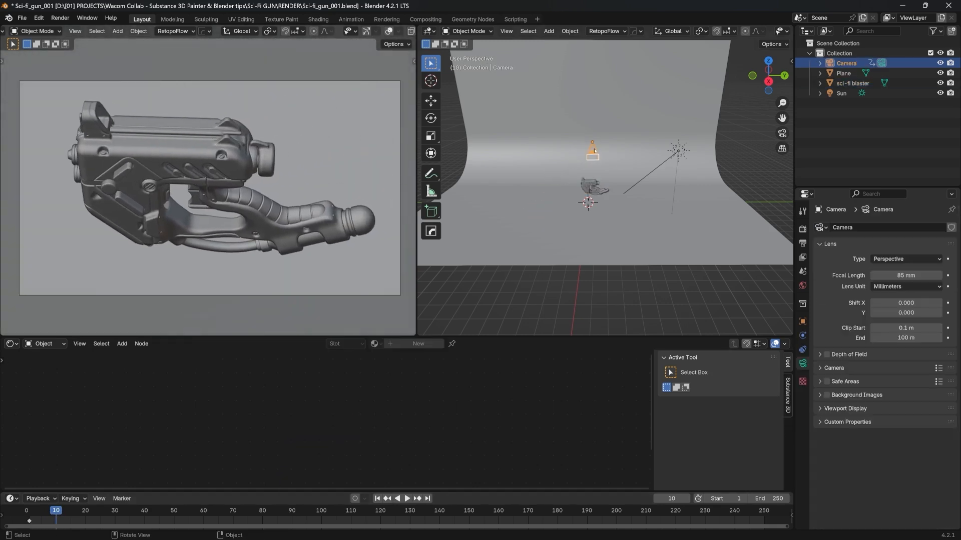
pyautogui.press('i')
pyautogui.click(548, 287)
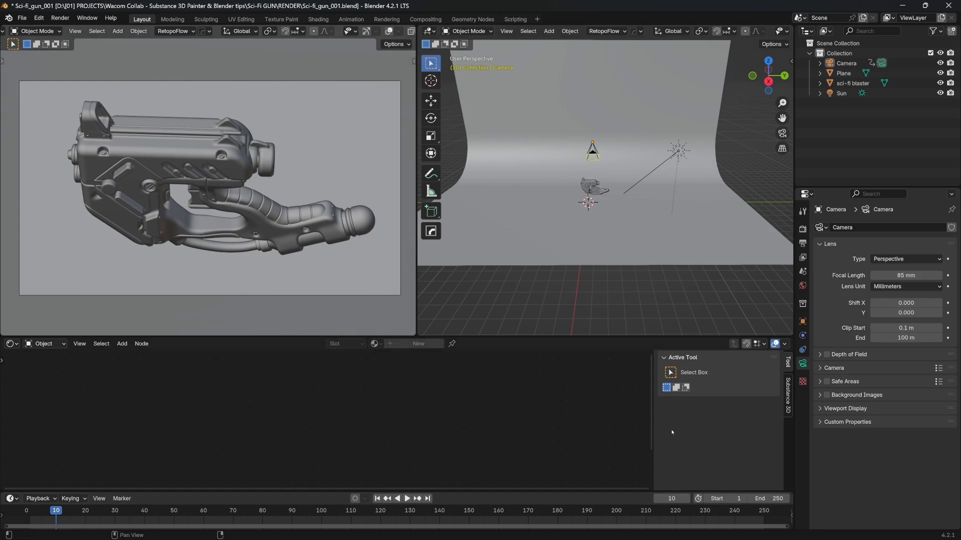
# Step: Compare the two keyframed camera views by jumping between the start and end of the timeline, finishing at frame 1
pyautogui.click(377, 499)
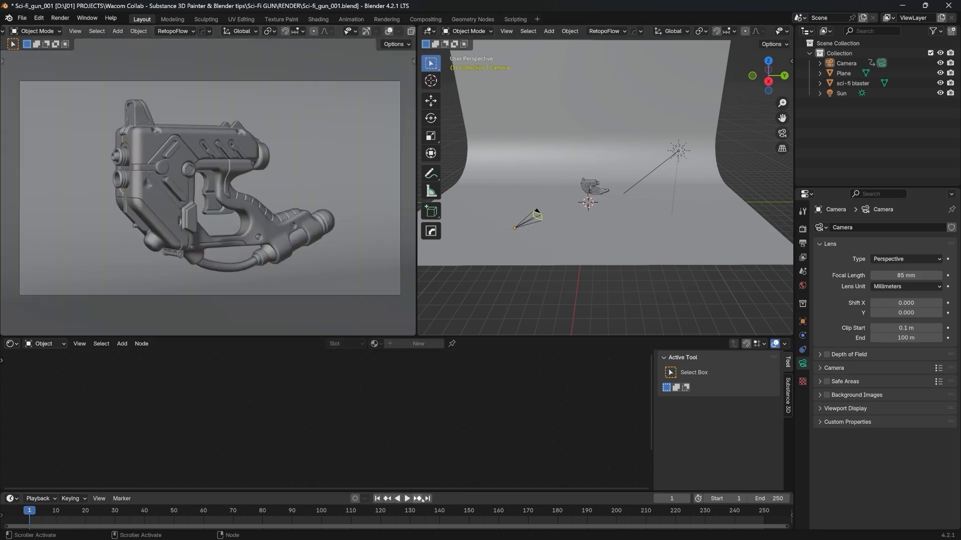
pyautogui.click(418, 499)
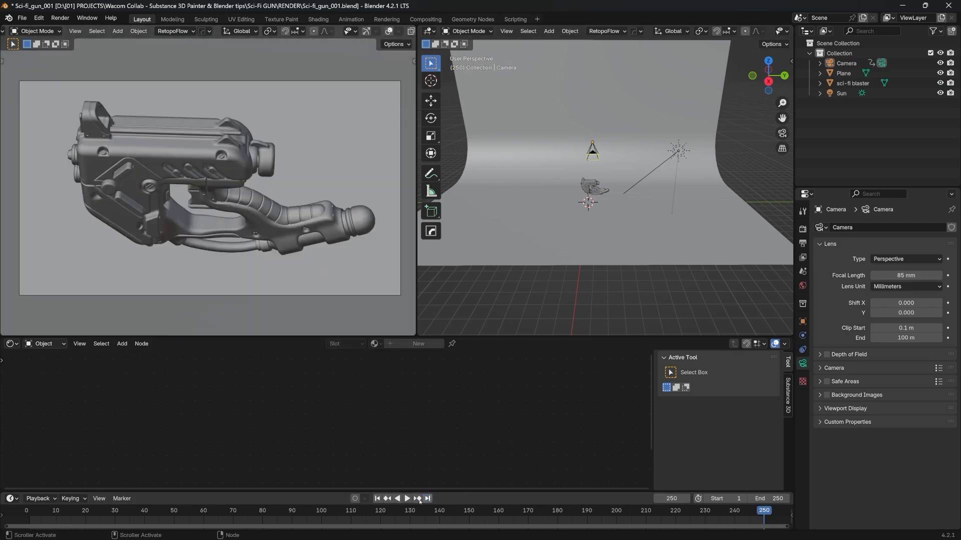
pyautogui.click(377, 499)
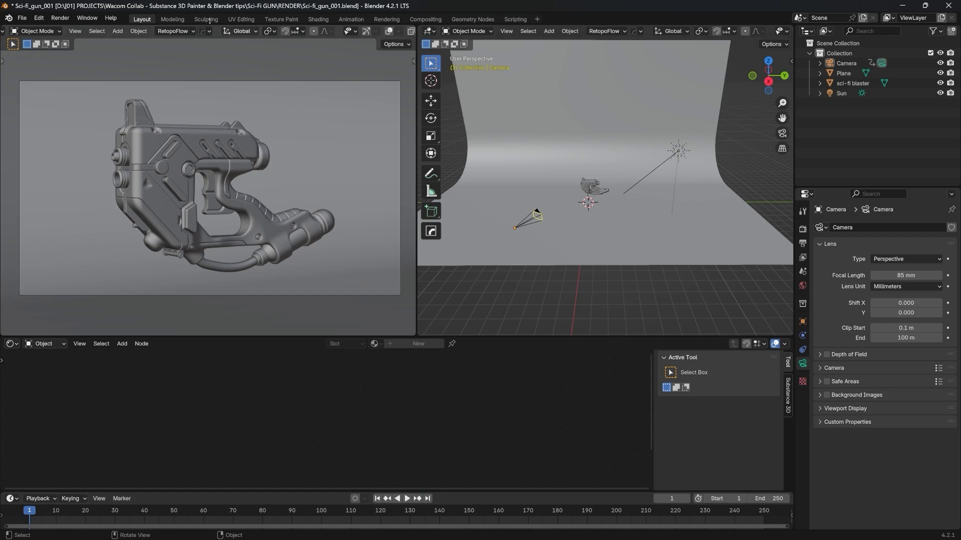
# Step: Select the sci-fi blaster and move its Normal Map node closer to the Principled BSDF in the Shader Editor
pyautogui.moveTo(601, 164); pyautogui.dragTo(602, 187, button='middle')
pyautogui.click(587, 189)
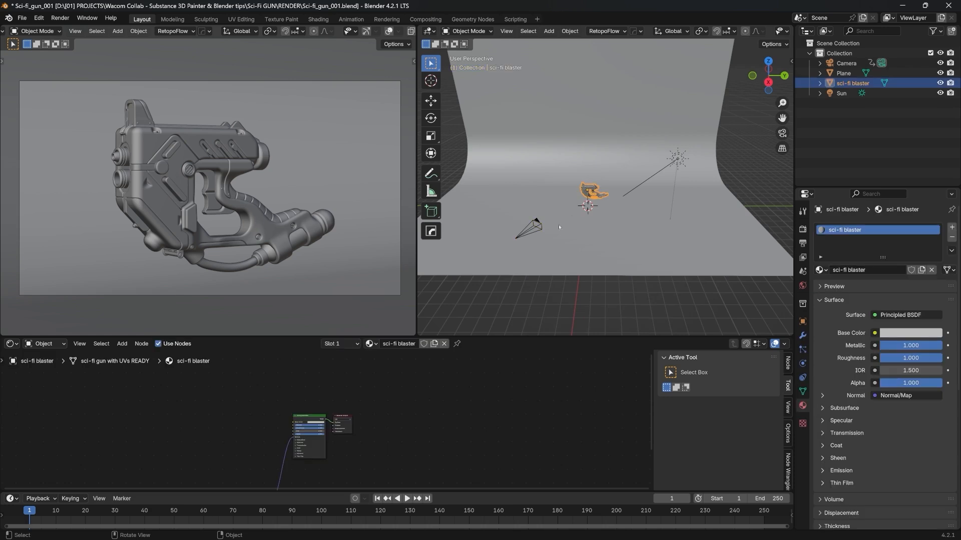
pyautogui.scroll(3, 308, 432)
pyautogui.scroll(-8, 307, 431)
pyautogui.moveTo(306, 433); pyautogui.dragTo(344, 396, button='middle')
pyautogui.moveTo(309, 443); pyautogui.dragTo(314, 423)
pyautogui.scroll(5, 328, 400)
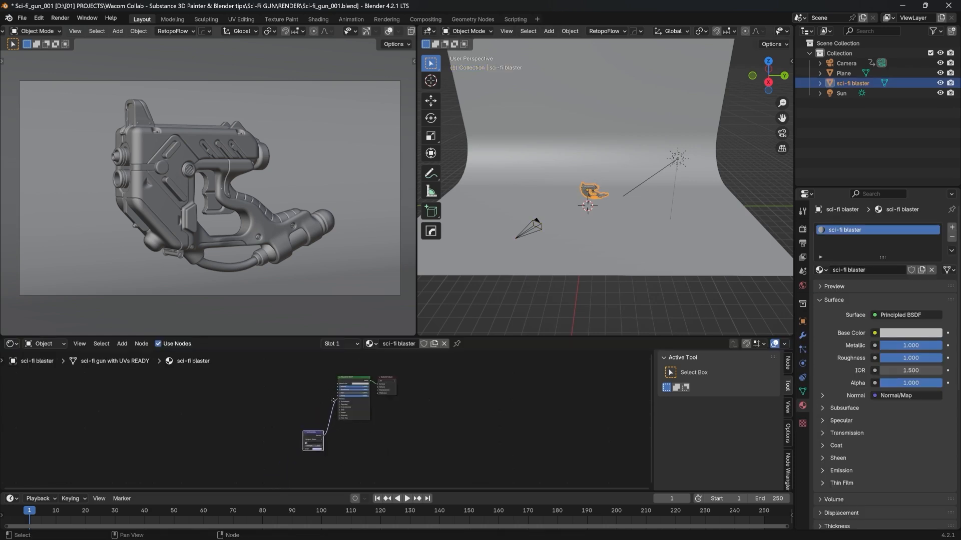
pyautogui.moveTo(357, 405)
pyautogui.mouseDown(button='middle')
pyautogui.moveTo(373, 426)
pyautogui.moveTo(397, 400)
pyautogui.moveTo(371, 417)
pyautogui.mouseUp(button='middle')
pyautogui.scroll(2, 373, 426)
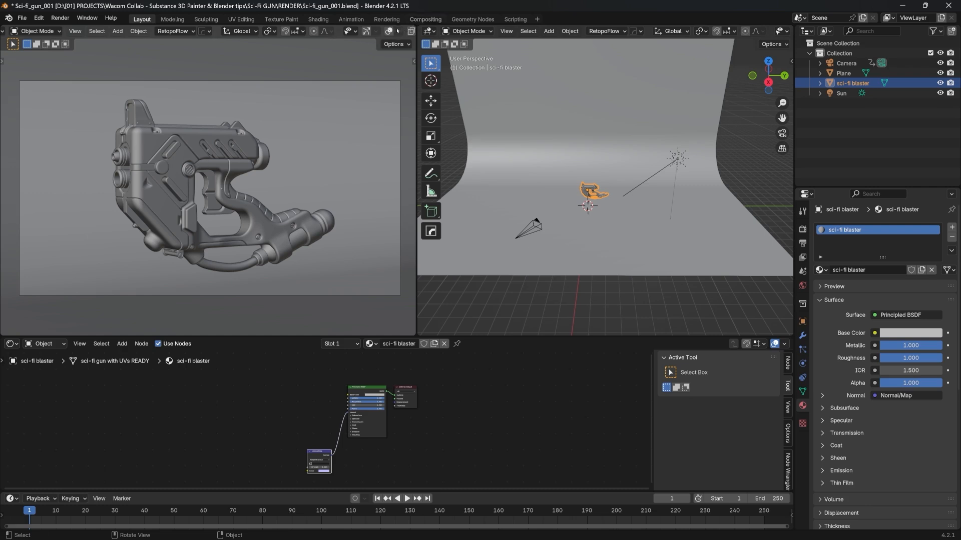
# Step: Switch the camera viewport to Rendered shading and set the scene's render engine to Cycles
pyautogui.scroll(-4, 380, 31)
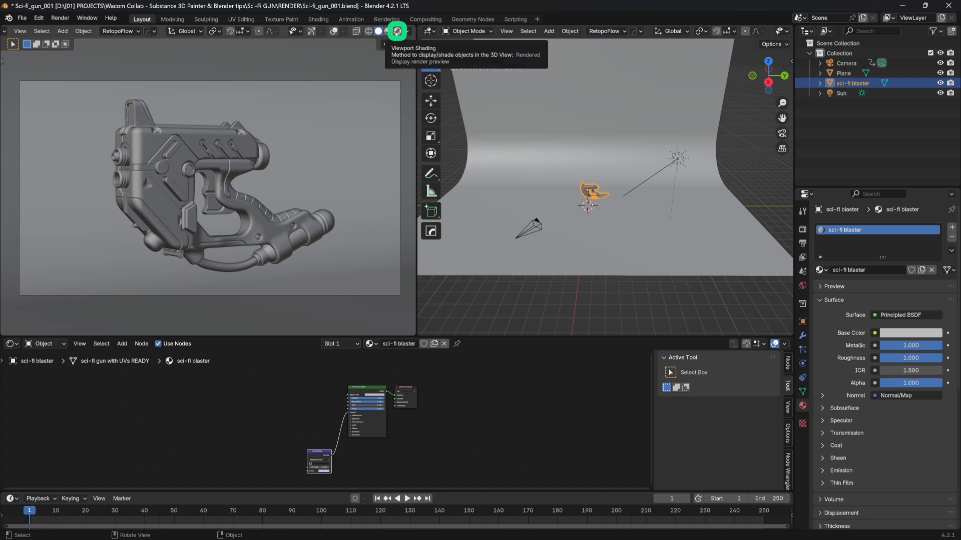
pyautogui.click(398, 31)
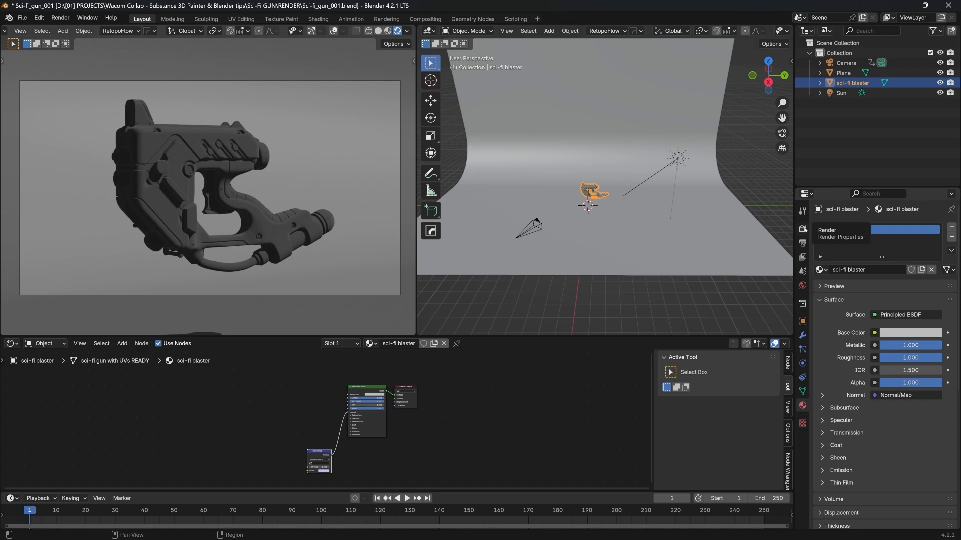
pyautogui.click(802, 229)
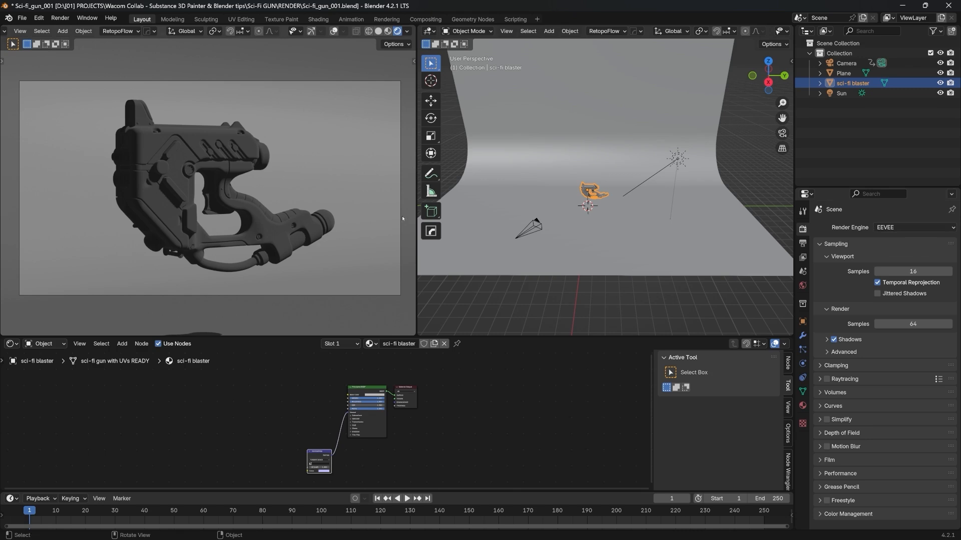
pyautogui.click(897, 229)
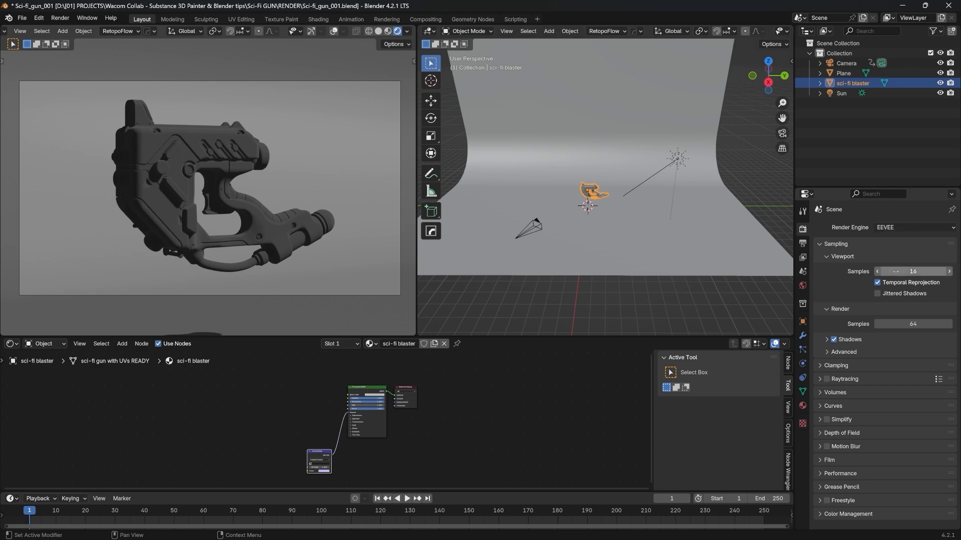
pyautogui.click(895, 228)
pyautogui.click(898, 261)
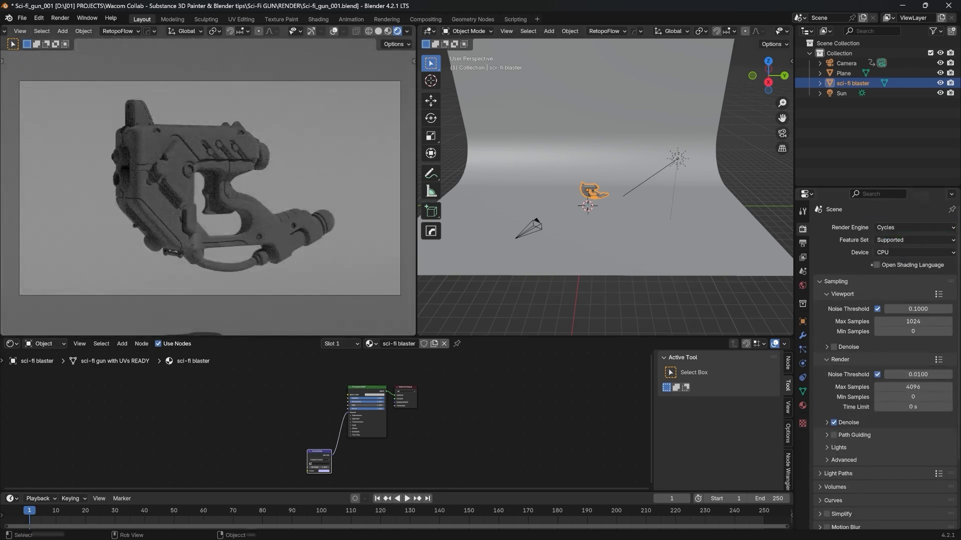
# Step: Set the Cycles render device to GPU Compute and enable denoising for the viewport
pyautogui.click(890, 253)
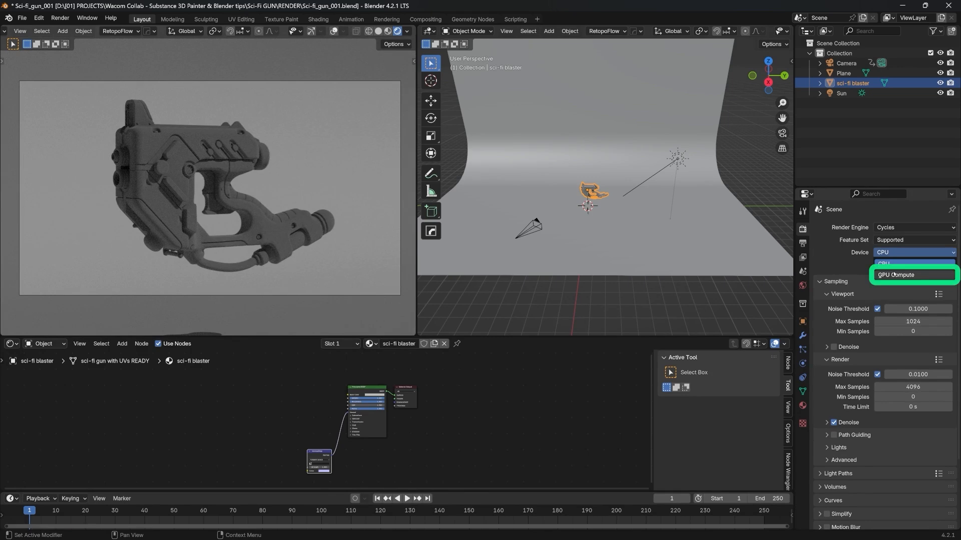
pyautogui.click(894, 274)
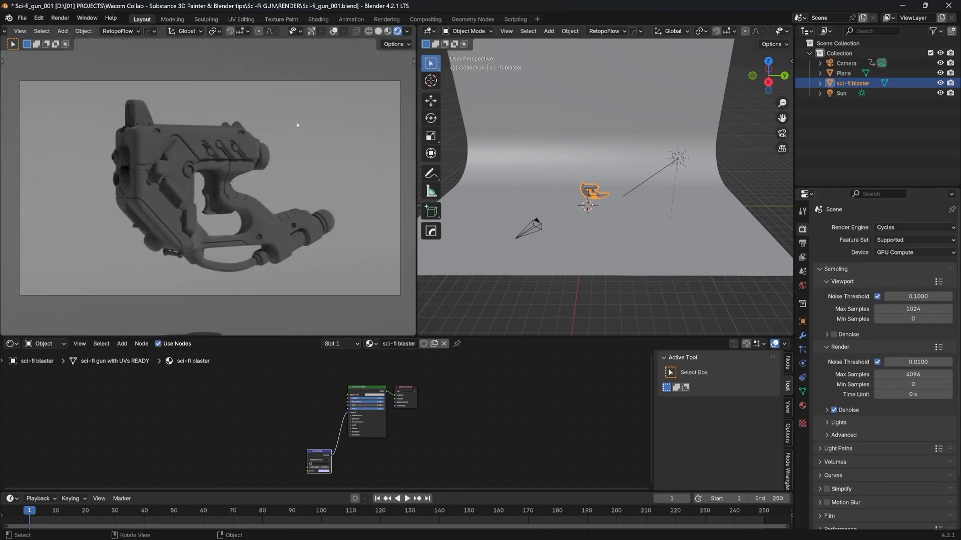
pyautogui.click(833, 335)
# Step: Rotate the Sun light freely so the blaster's shadow falls beneath it, and set the light's strength to 2.070
pyautogui.click(675, 160)
pyautogui.press('r')
pyautogui.press('r')
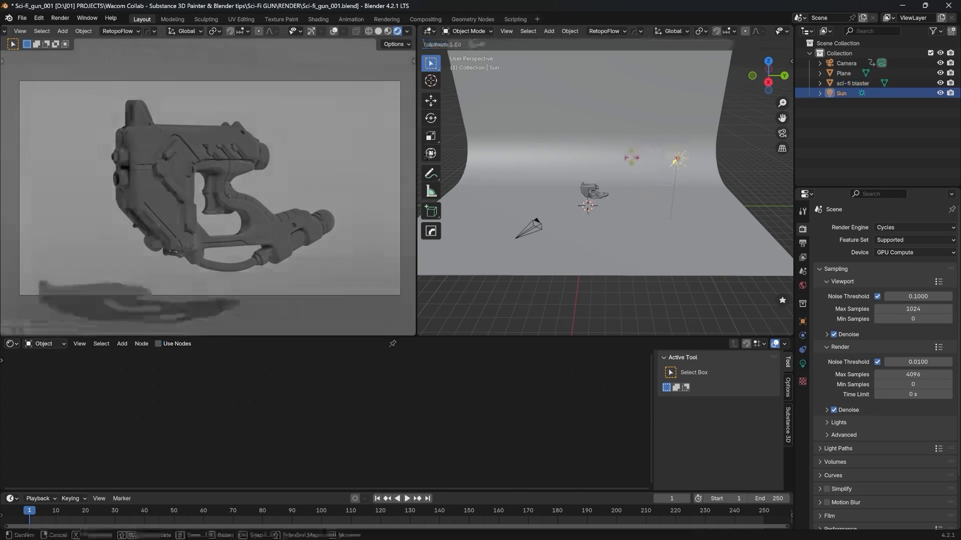
pyautogui.click(632, 137)
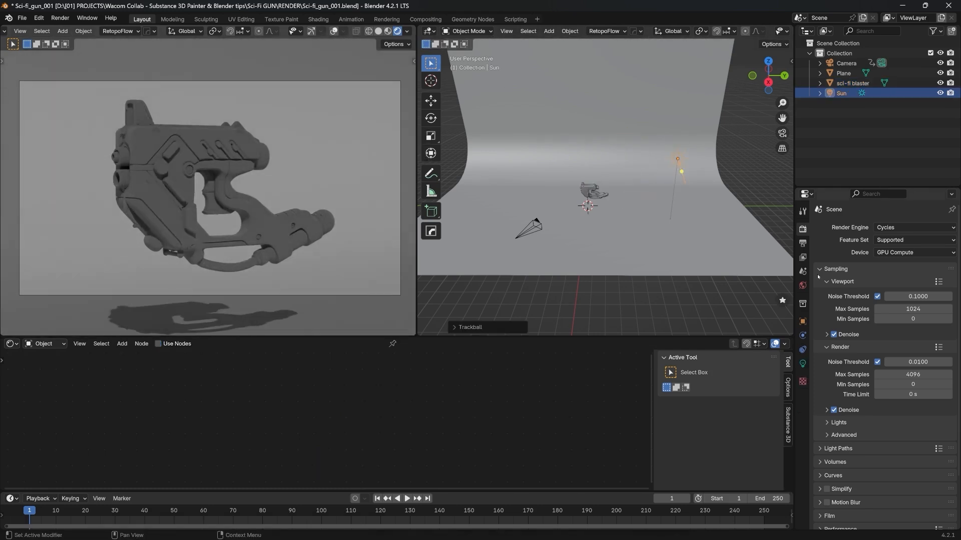
pyautogui.click(803, 364)
pyautogui.moveTo(906, 296); pyautogui.dragTo(936, 296)
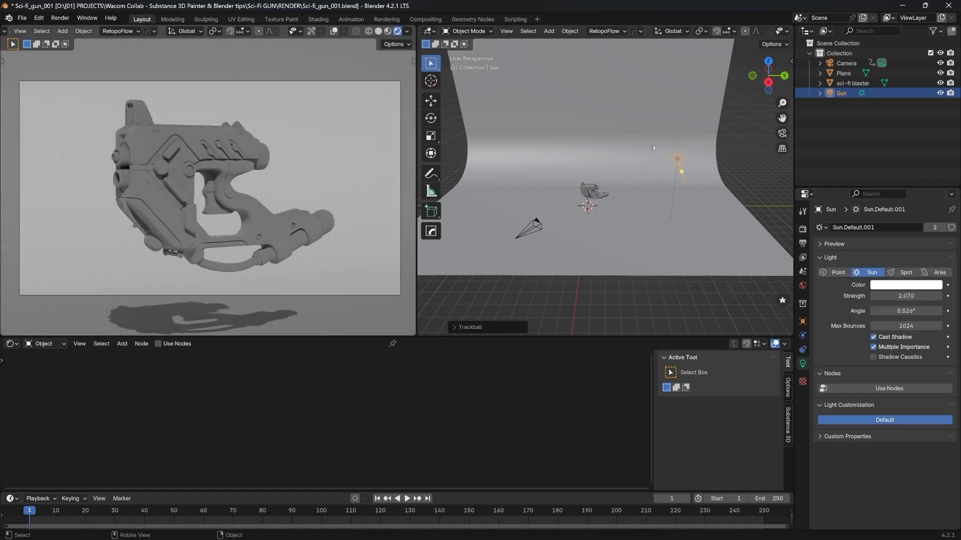
# Step: Select the sci-fi blaster's Principled BSDF node and search the add-on preferences for "wra" to check that Node Wrangler is enabled
pyautogui.click(592, 190)
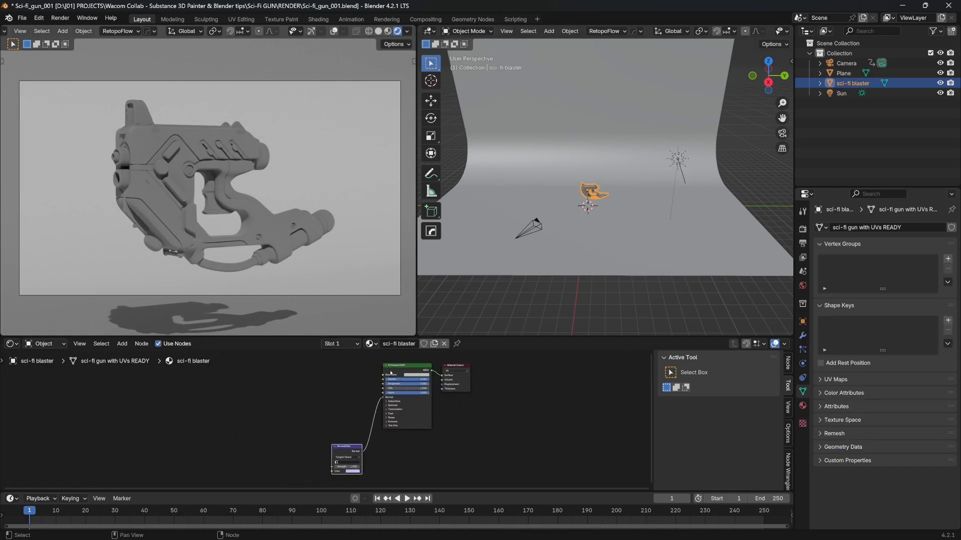
pyautogui.click(401, 366)
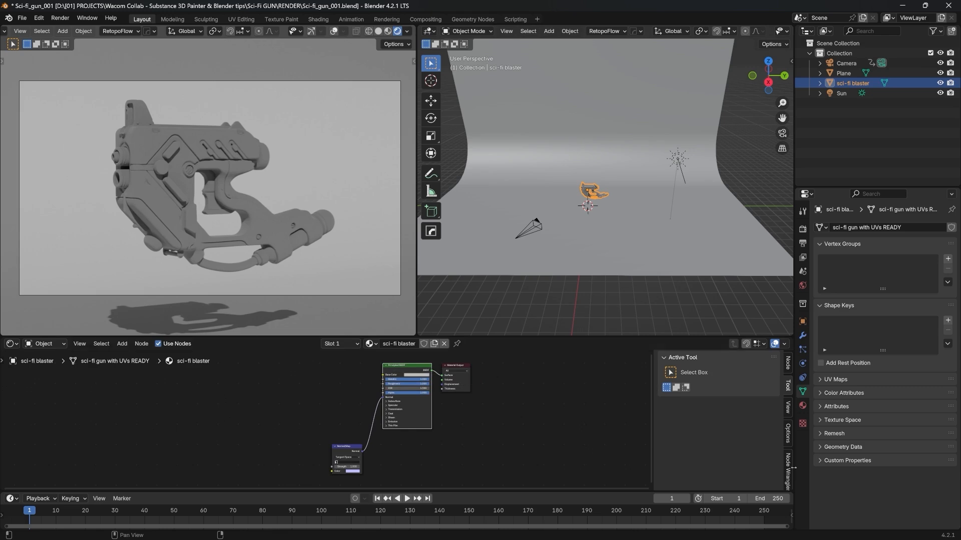
pyautogui.click(39, 17)
pyautogui.click(56, 147)
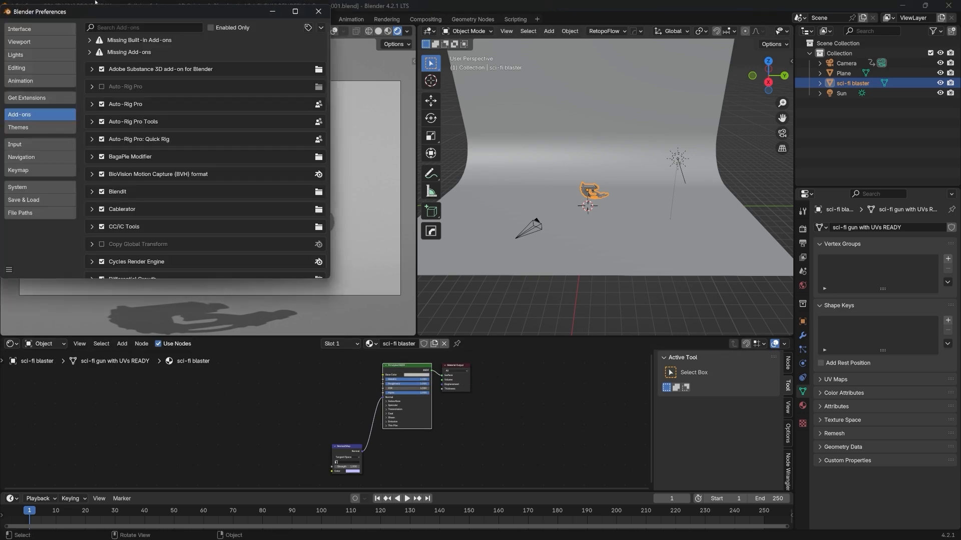
pyautogui.click(126, 28)
pyautogui.write('wra')
pyautogui.press('BackSpace')
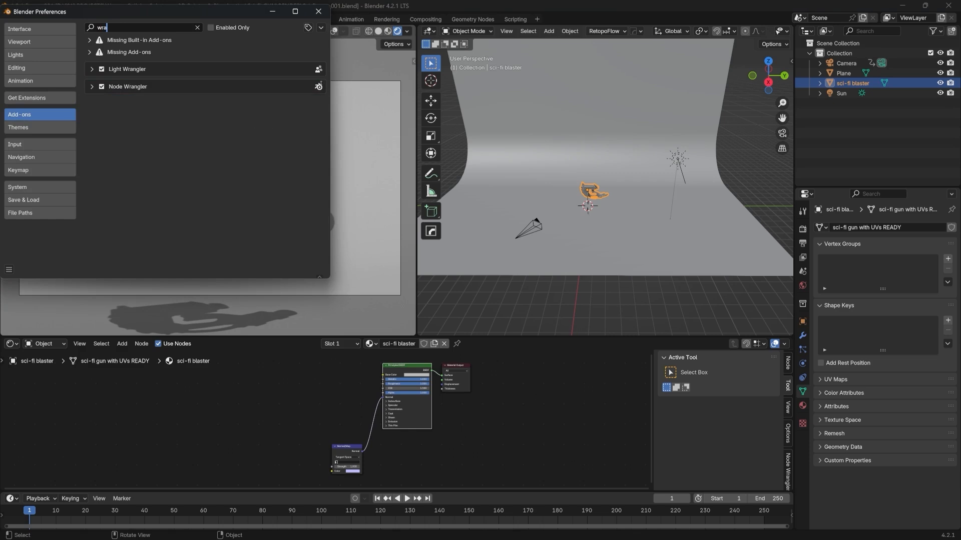
pyautogui.click(320, 10)
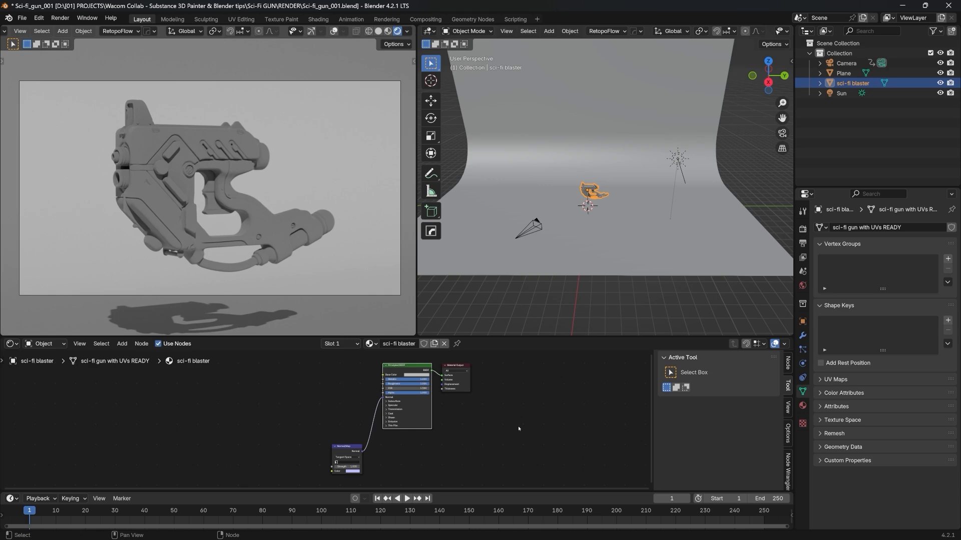
# Step: Open Node Wrangler's Principled Texture Setup file browser for the Principled BSDF and look through the TEXTURES folder
pyautogui.moveTo(519, 429); pyautogui.dragTo(518, 434, button='middle')
pyautogui.moveTo(399, 374); pyautogui.dragTo(399, 375)
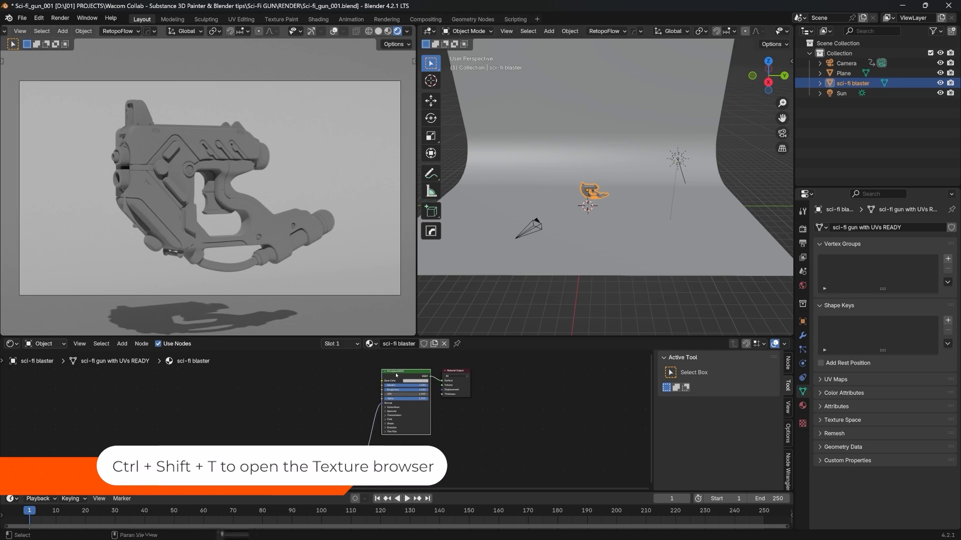
pyautogui.hotkey('ctrl', 'shift', 't')
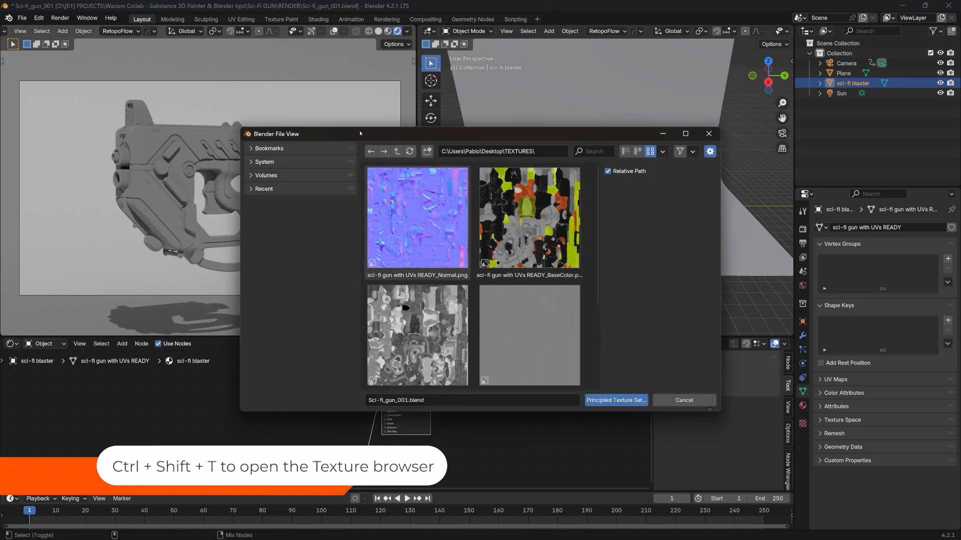
pyautogui.moveTo(360, 133); pyautogui.dragTo(241, 104)
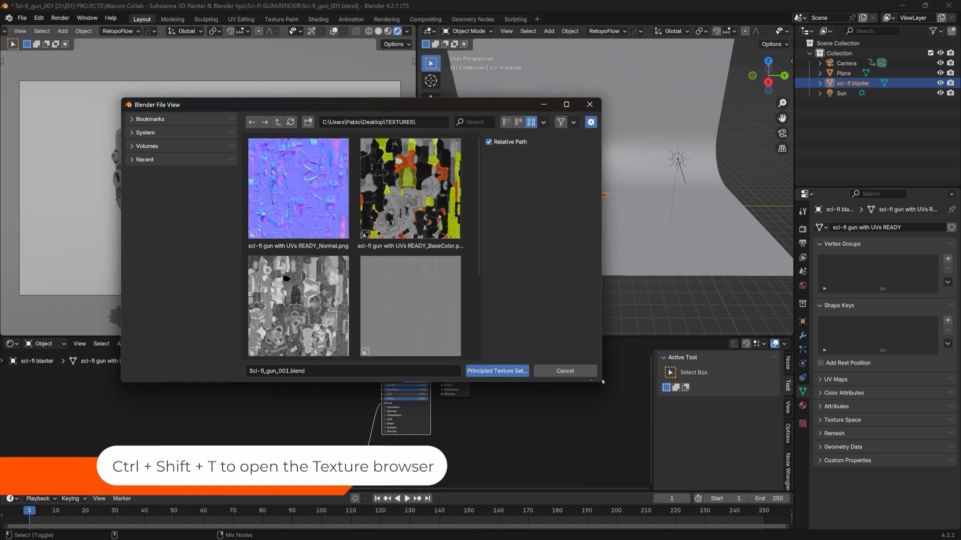
pyautogui.scroll(-5, 347, 211)
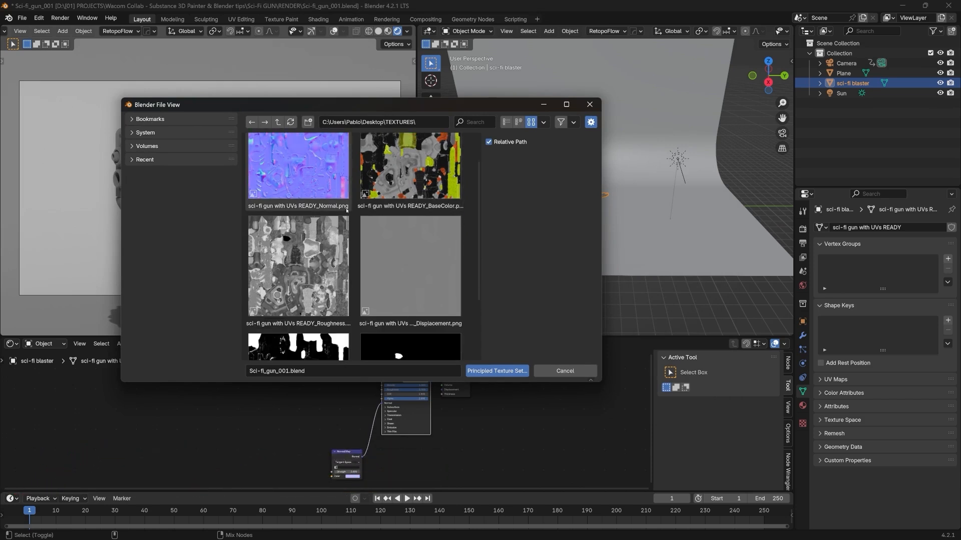
pyautogui.scroll(3, 346, 211)
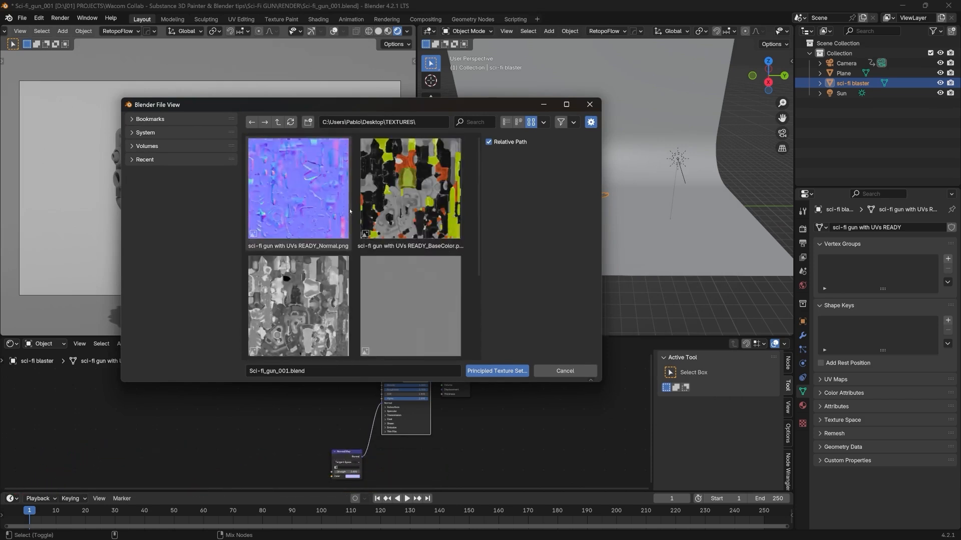
# Step: Load the Normal, BaseColor, Roughness, Metallic and Translucent PNG maps of the sci-fi gun through Principled Texture Setup
pyautogui.click(295, 167)
pyautogui.keyDown('shift'); pyautogui.click(424, 169); pyautogui.keyUp('shift')
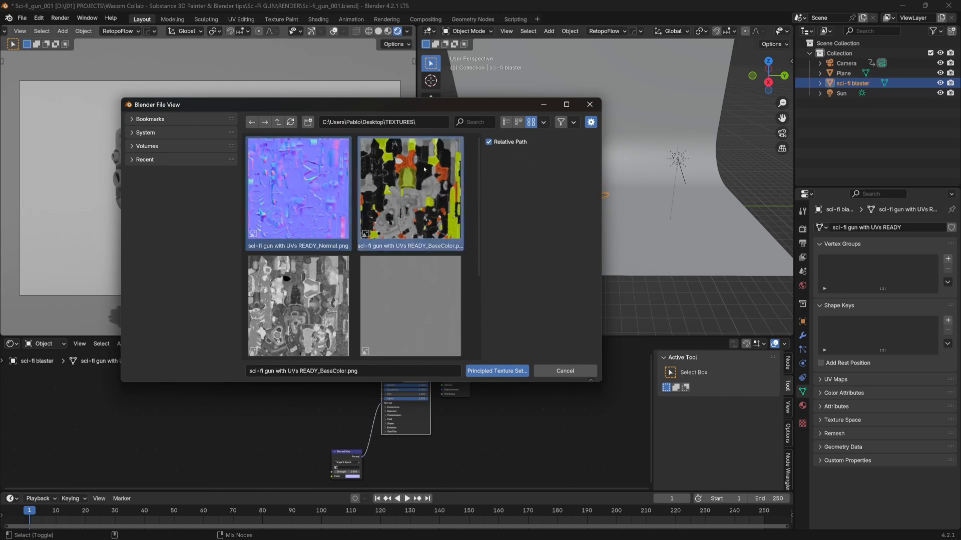
pyautogui.scroll(-1, 297, 274)
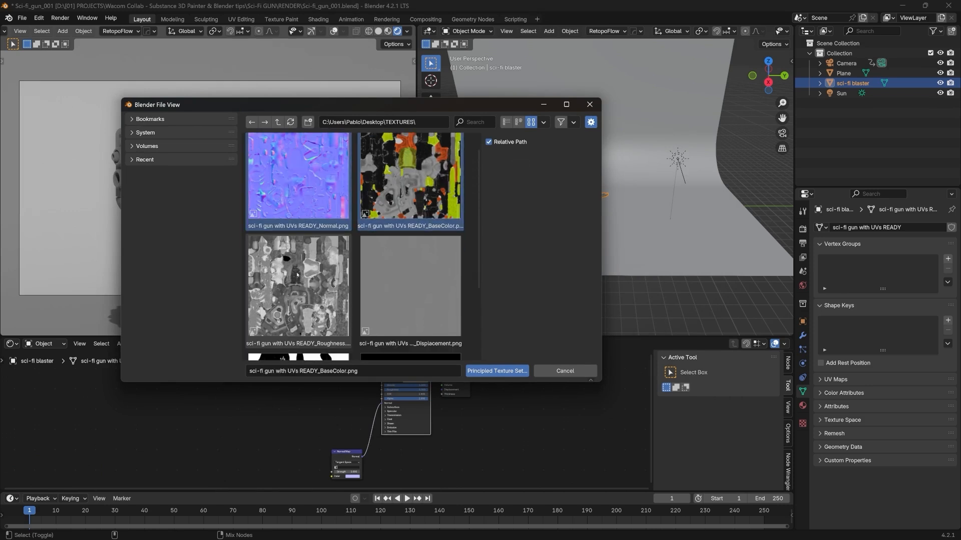
pyautogui.keyDown('shift'); pyautogui.click(298, 274); pyautogui.keyUp('shift')
pyautogui.scroll(-4, 350, 255)
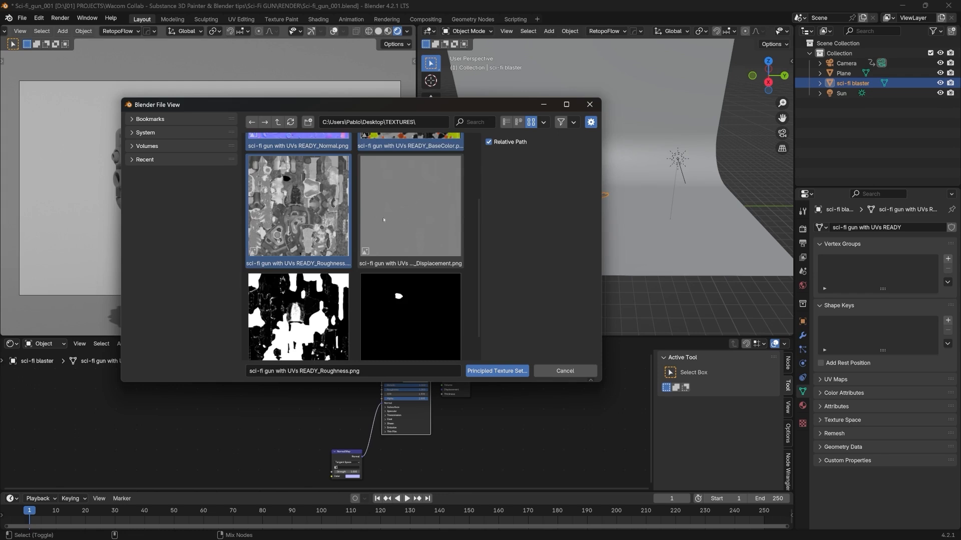
pyautogui.scroll(-2, 383, 218)
pyautogui.keyDown('shift'); pyautogui.click(317, 261); pyautogui.keyUp('shift')
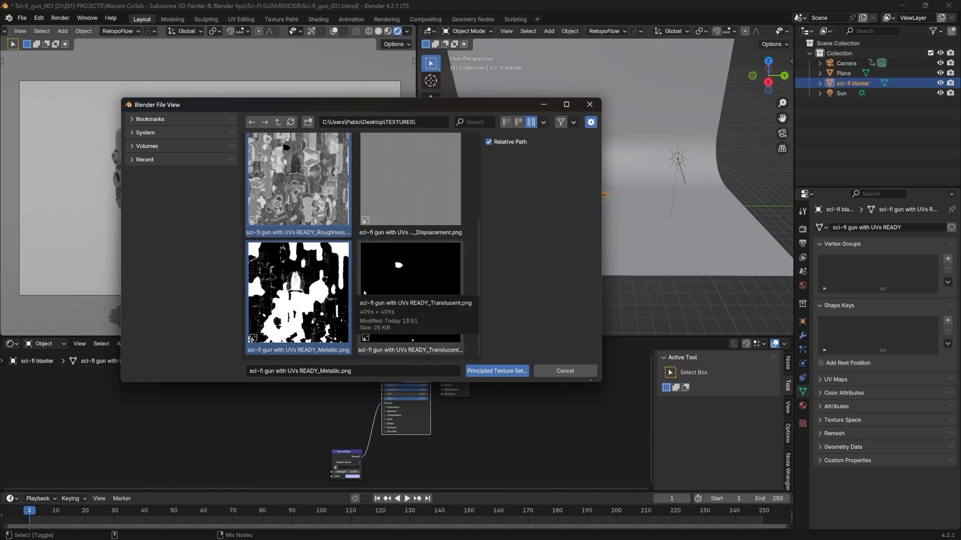
pyautogui.click(404, 281)
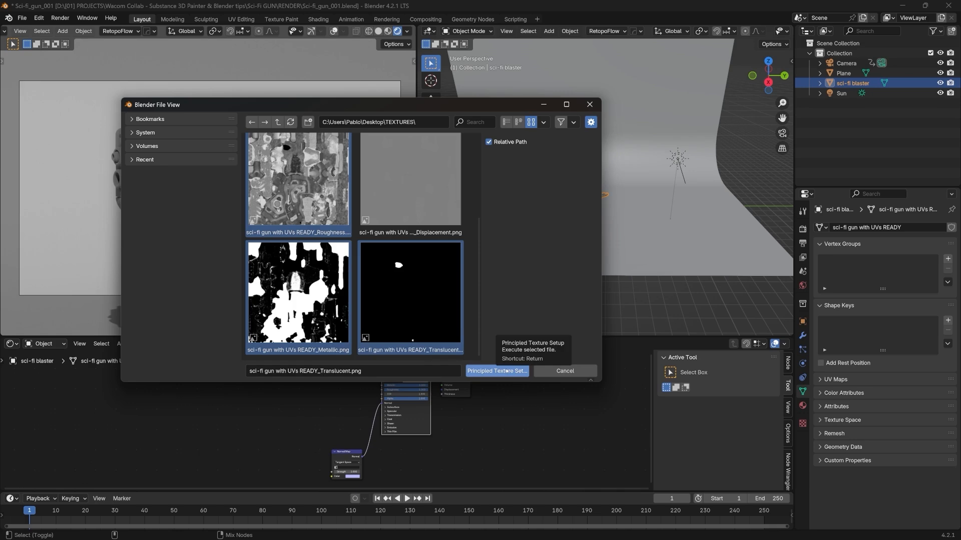
pyautogui.click(506, 371)
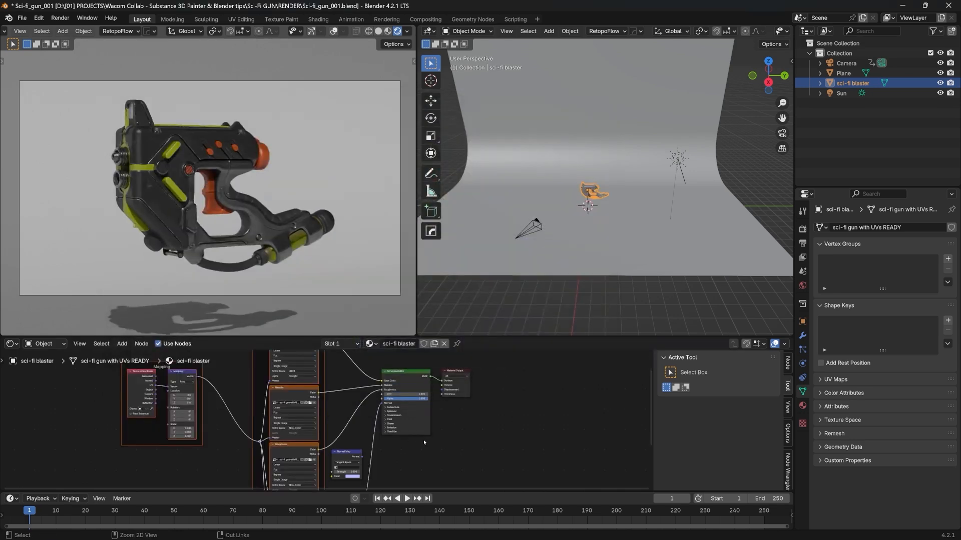
# Step: In a maximized Shader Editor, move the Textures frame away from the shader, delete the unconnected Normal Map node and put the connected one in its place
pyautogui.hotkey('ctrl', 'space')
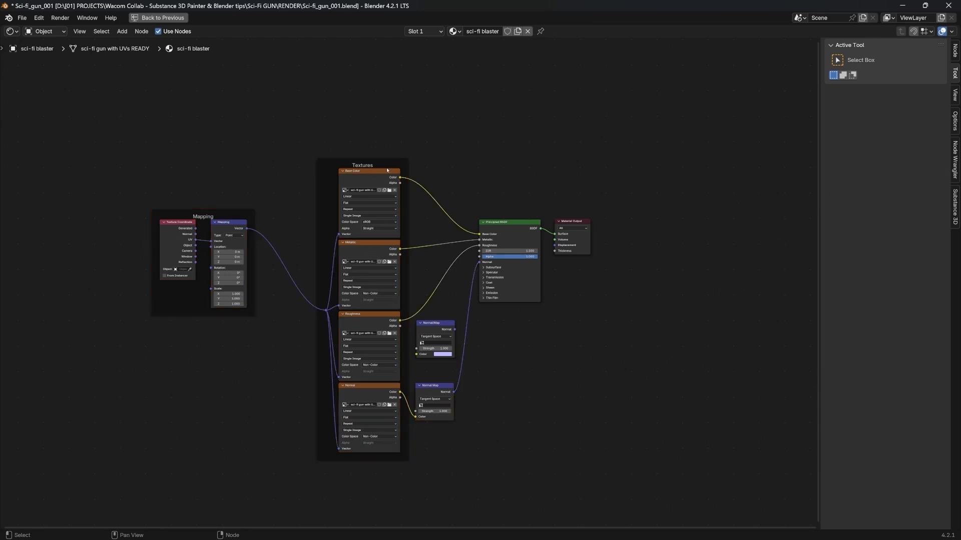
pyautogui.moveTo(380, 163); pyautogui.dragTo(363, 147)
pyautogui.click(440, 330)
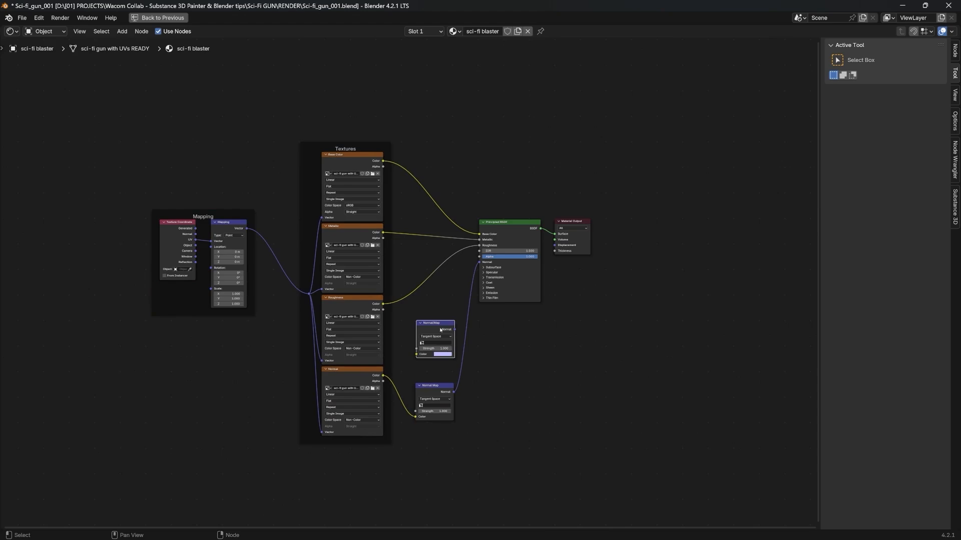
pyautogui.press('x')
pyautogui.moveTo(438, 381); pyautogui.dragTo(438, 335)
# Step: Examine the Normal texture's color space and its connection through the Normal Map node to the Principled BSDF
pyautogui.scroll(6, 355, 398)
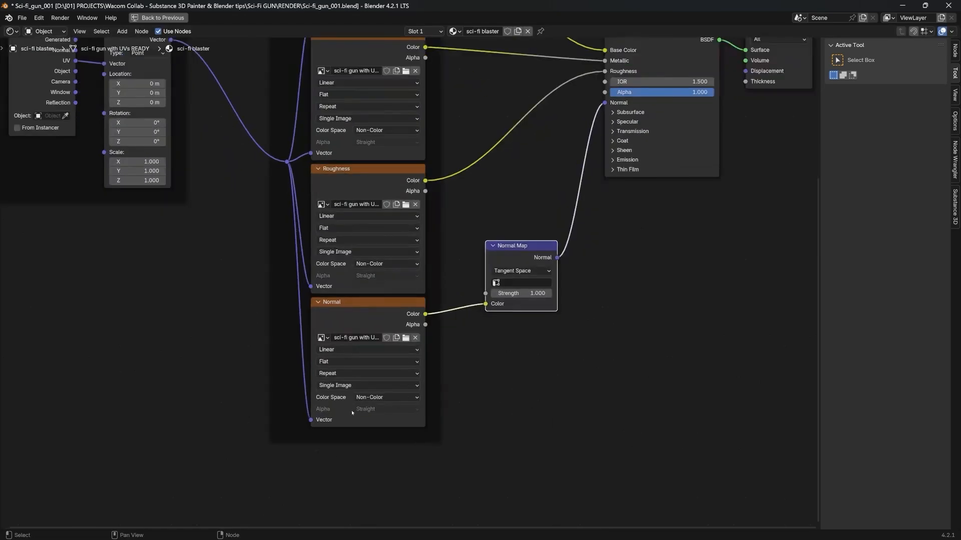
pyautogui.moveTo(356, 399); pyautogui.dragTo(358, 360, button='middle')
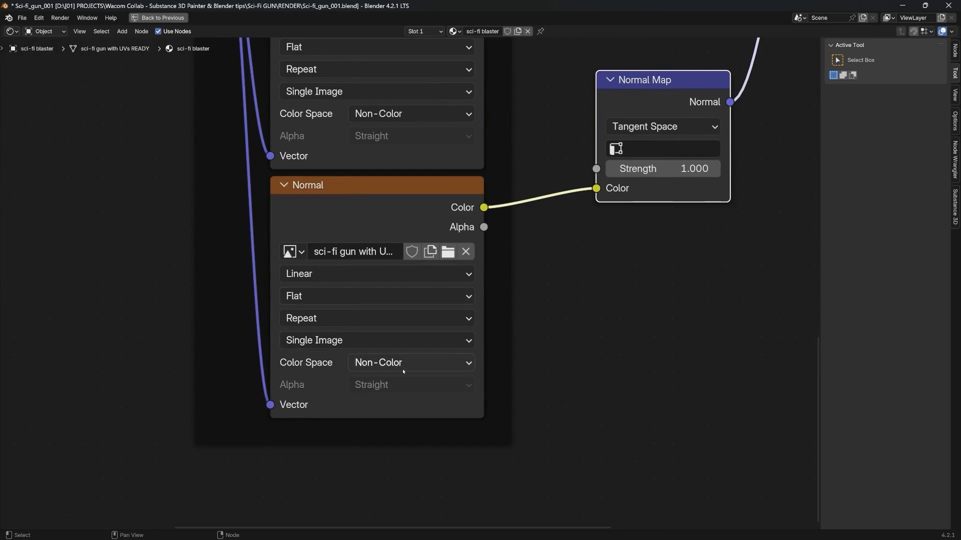
pyautogui.moveTo(660, 129); pyautogui.dragTo(397, 333, button='middle')
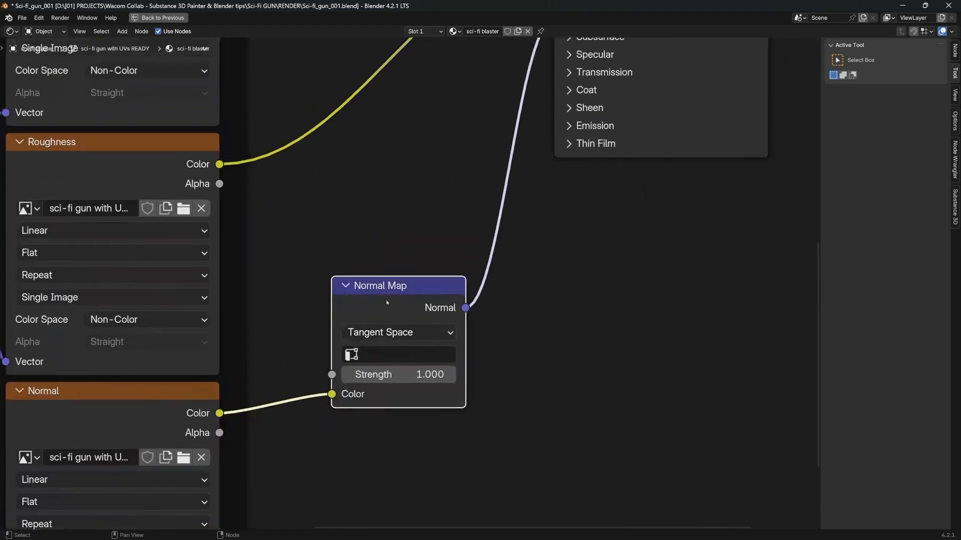
pyautogui.moveTo(489, 150); pyautogui.dragTo(401, 295, button='middle')
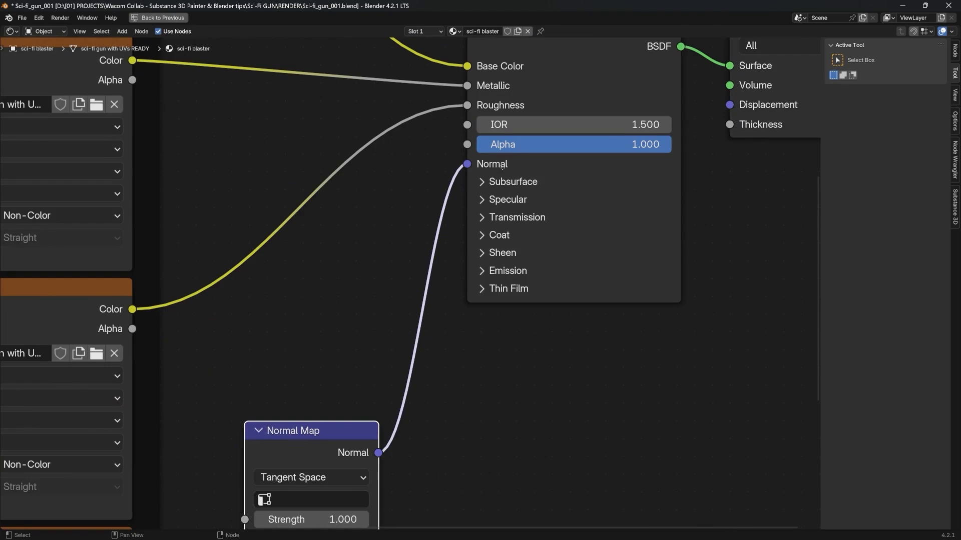
pyautogui.scroll(-5, 502, 167)
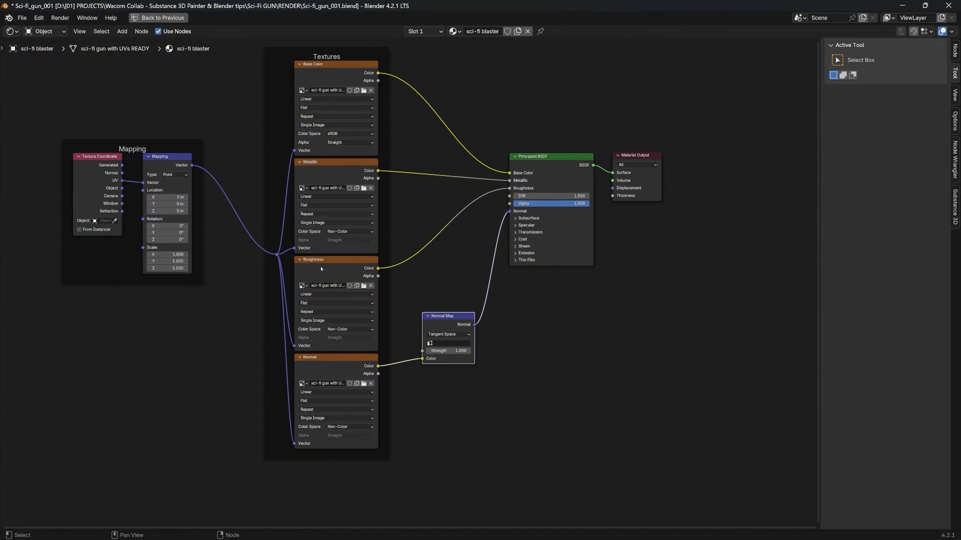
pyautogui.moveTo(332, 270); pyautogui.dragTo(339, 271, button='middle')
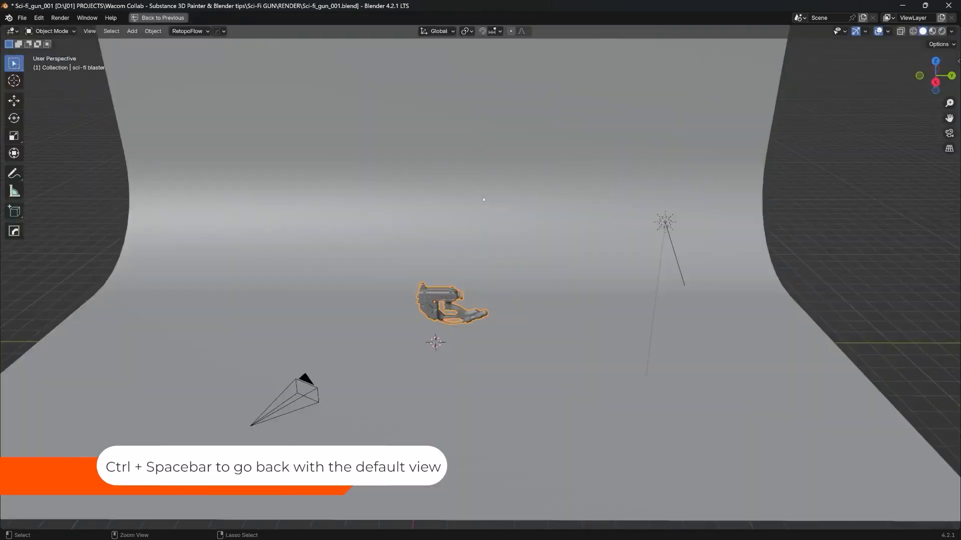
# Step: Restore the default layout and inspect the textured blaster in a maximized camera viewport before returning to the layout
pyautogui.hotkey('ctrl', 'space')
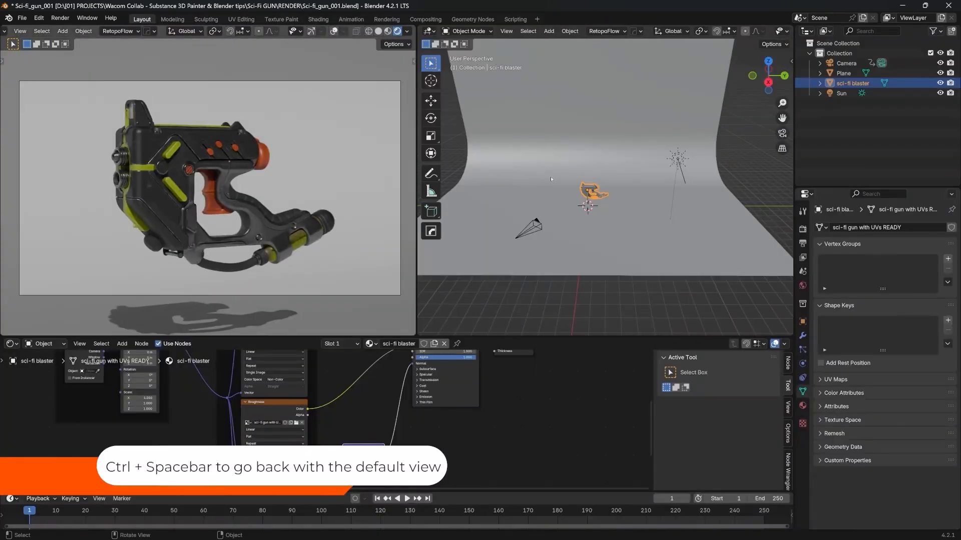
pyautogui.hotkey('ctrl', 'space')
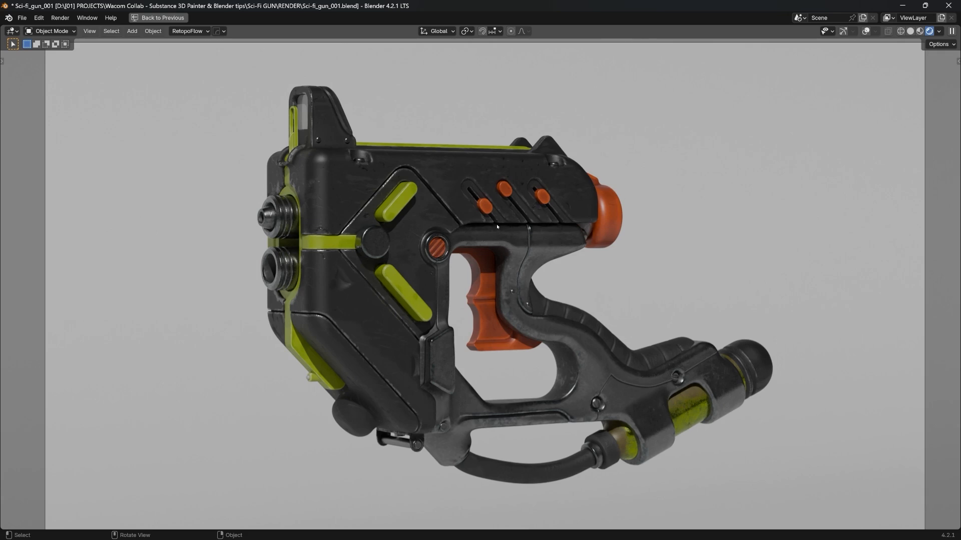
pyautogui.press('ctrl')
pyautogui.hotkey('ctrl', 'space')
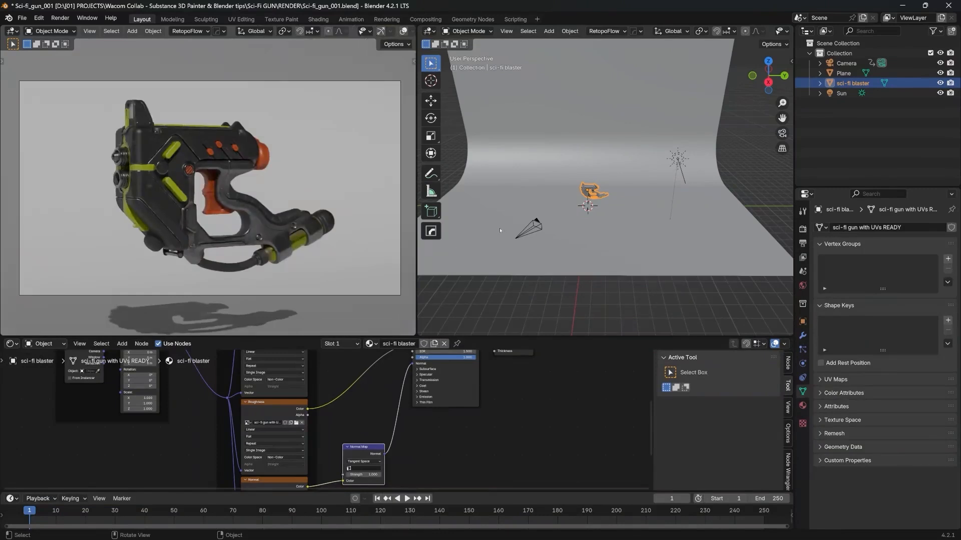
# Step: Add the sci-fi gun's Translucent map as an image texture node above the Textures frame in a maximized Shader Editor
pyautogui.scroll(-5, 513, 392)
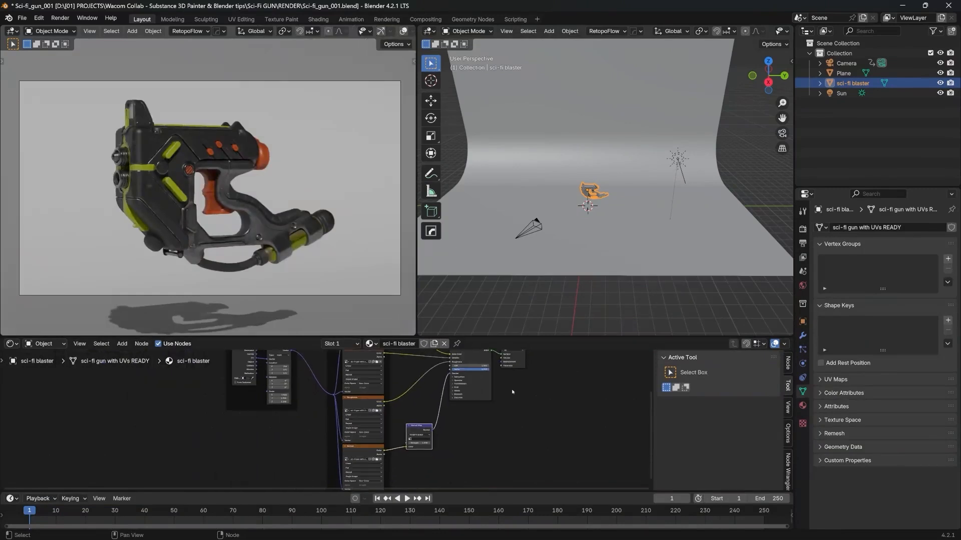
pyautogui.hotkey('ctrl', 'space')
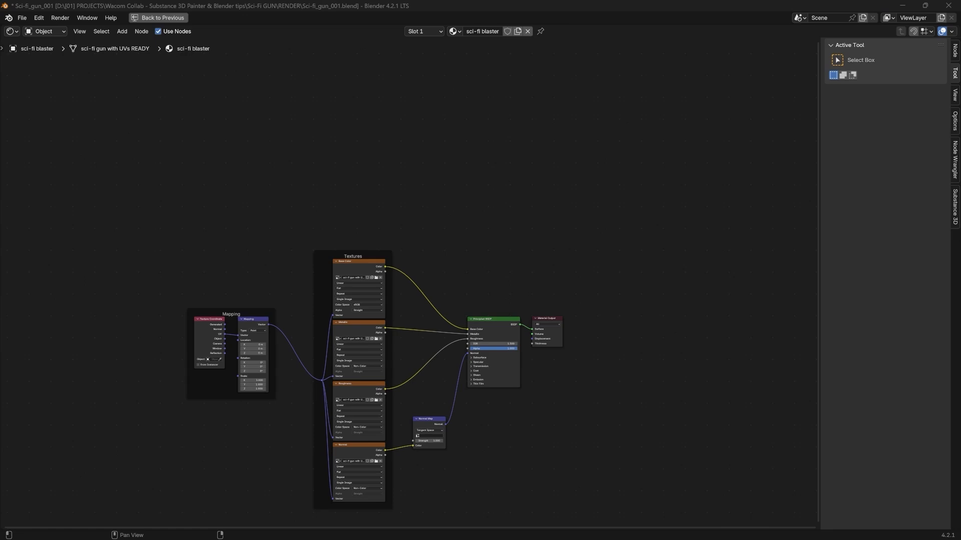
pyautogui.moveTo(399, 177); pyautogui.dragTo(355, 170)
pyautogui.scroll(3, 358, 184)
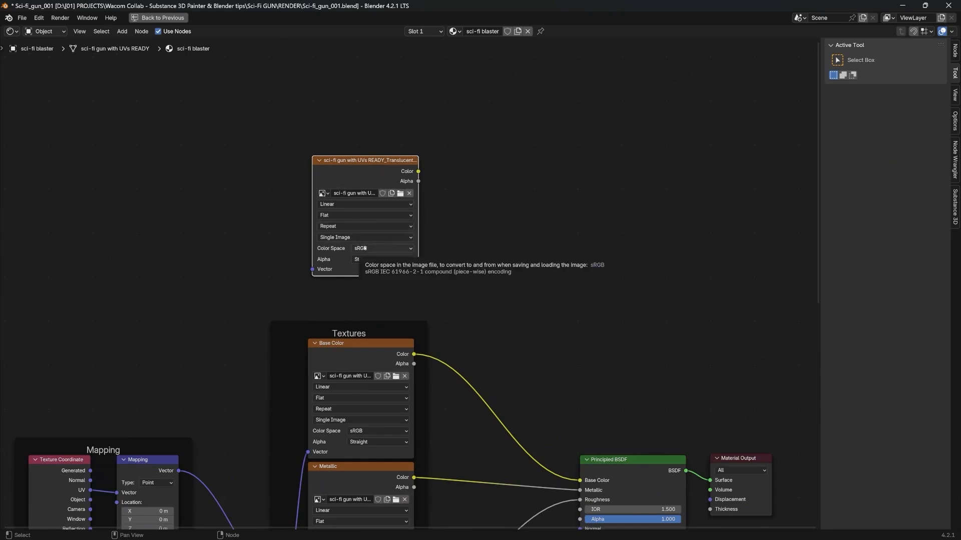
# Step: Set the Translucent texture's color space to Non-Color and check the Transmission settings of the Principled BSDF
pyautogui.click(383, 249)
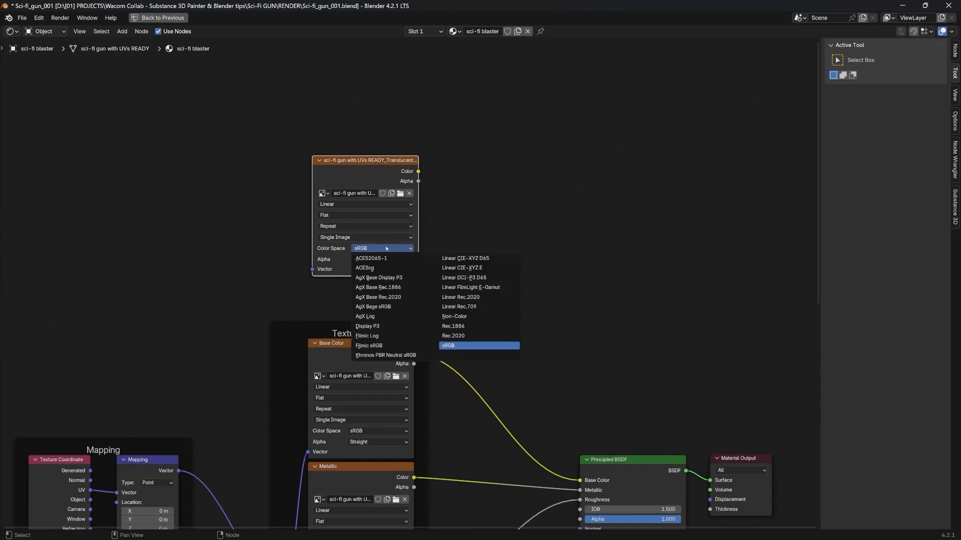
pyautogui.click(455, 316)
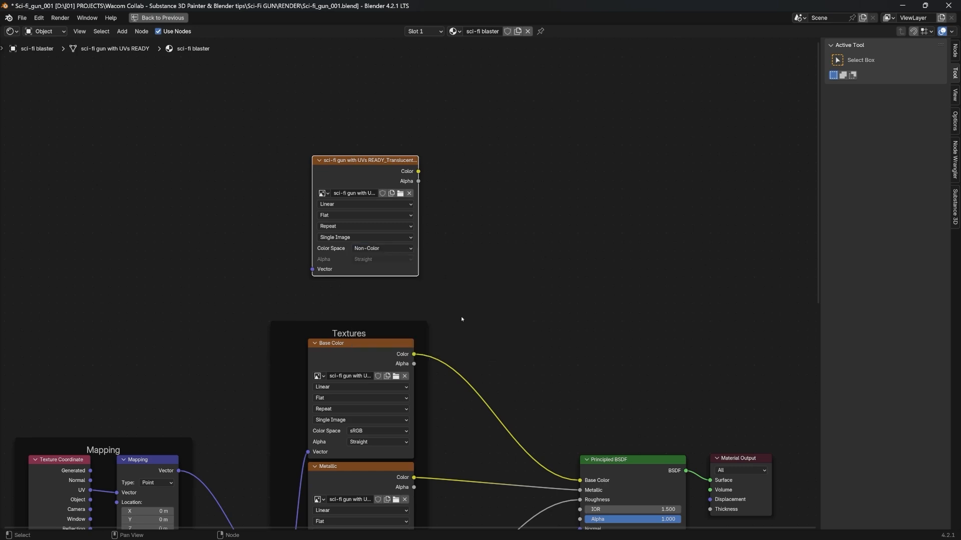
pyautogui.scroll(-1, 447, 226)
pyautogui.moveTo(509, 277); pyautogui.dragTo(420, 210, button='middle')
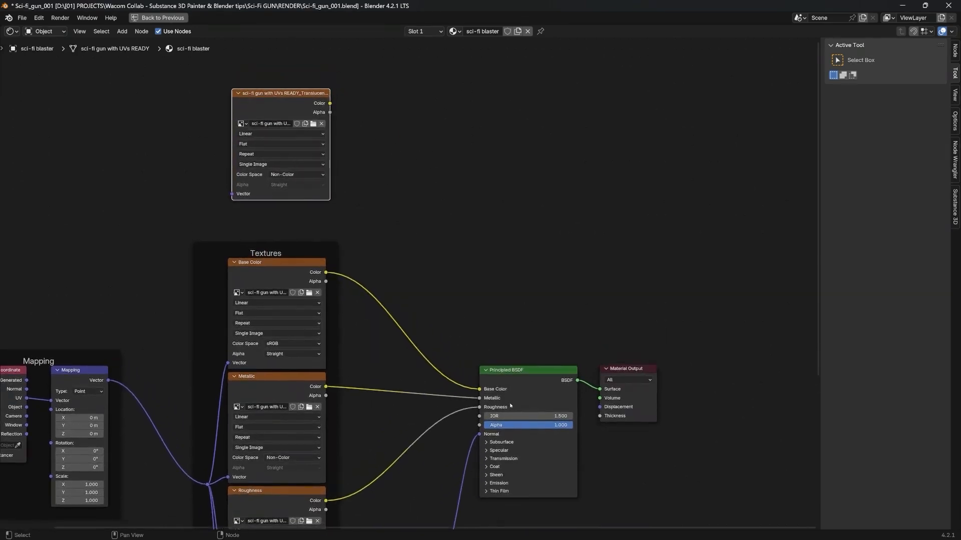
pyautogui.moveTo(510, 406); pyautogui.dragTo(510, 383)
pyautogui.scroll(-2, 496, 439)
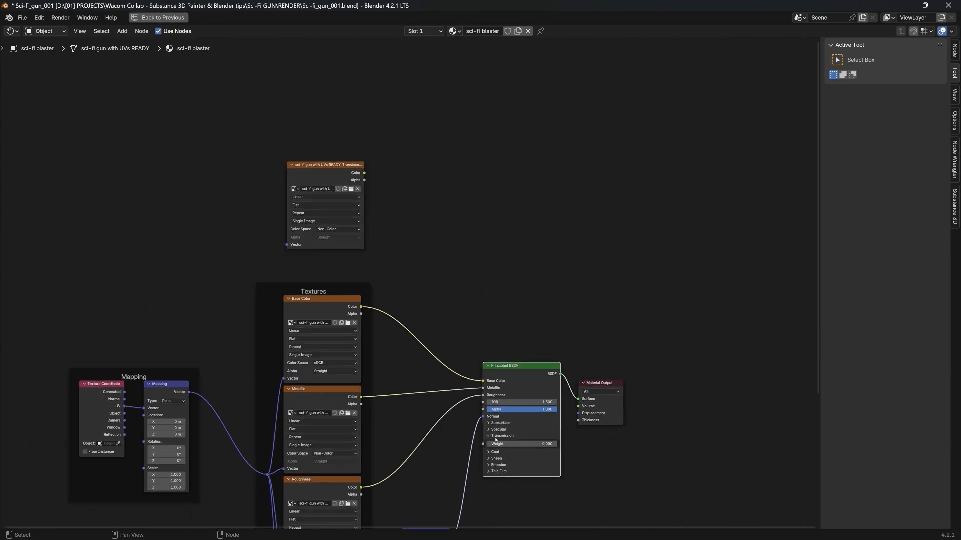
pyautogui.scroll(1, 500, 435)
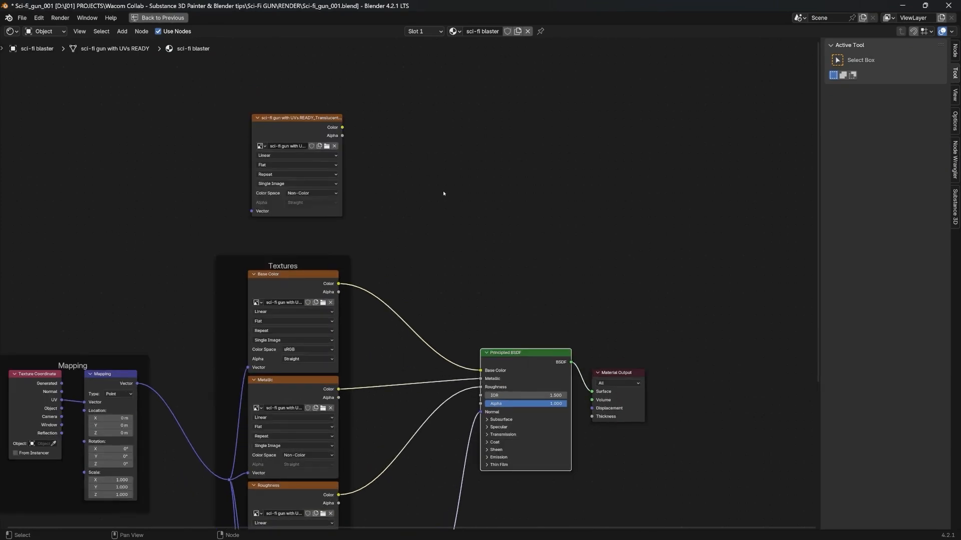
# Step: Move the Material Output node away from the Principled BSDF and add a Glass BSDF node above the Principled BSDF
pyautogui.moveTo(627, 370); pyautogui.dragTo(745, 280)
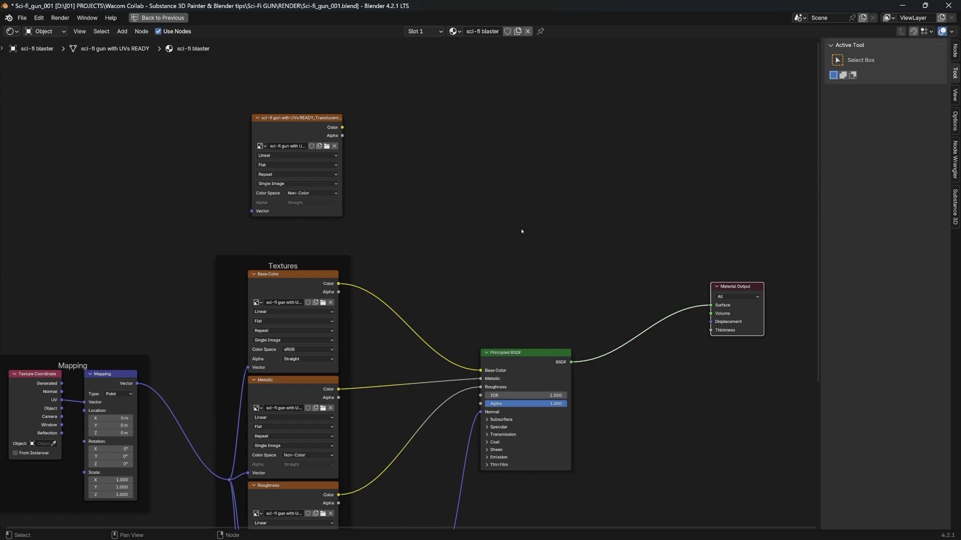
pyautogui.click(520, 190)
pyautogui.hotkey('shift', 'a')
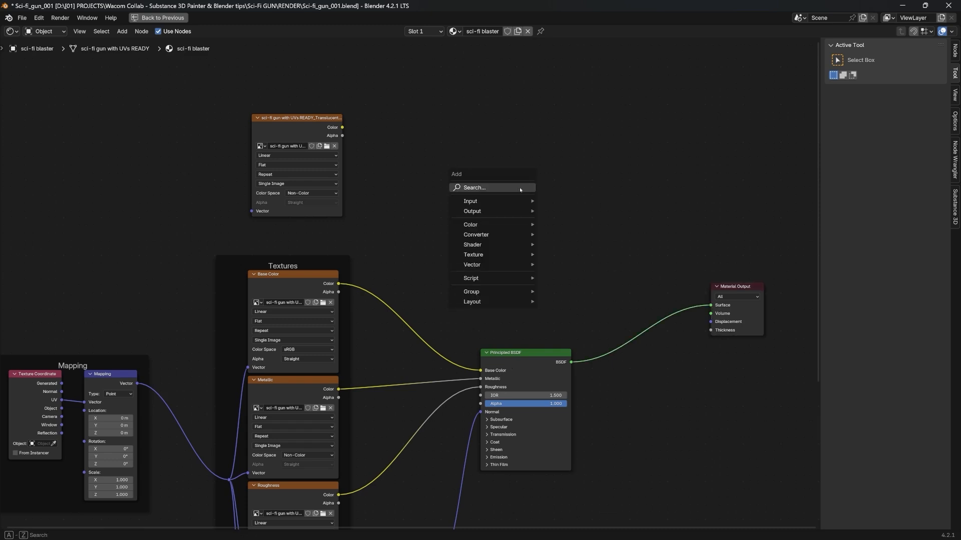
pyautogui.click(503, 187)
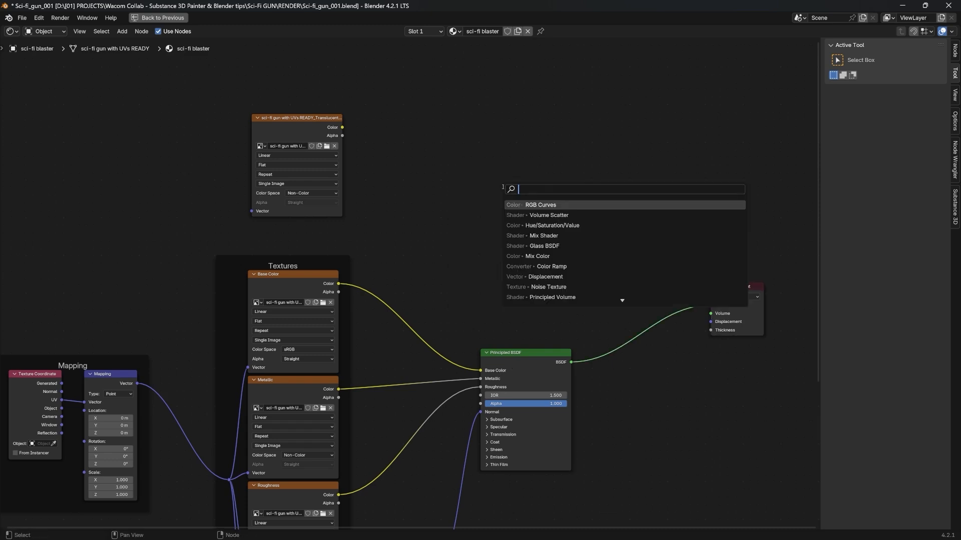
pyautogui.write('glas')
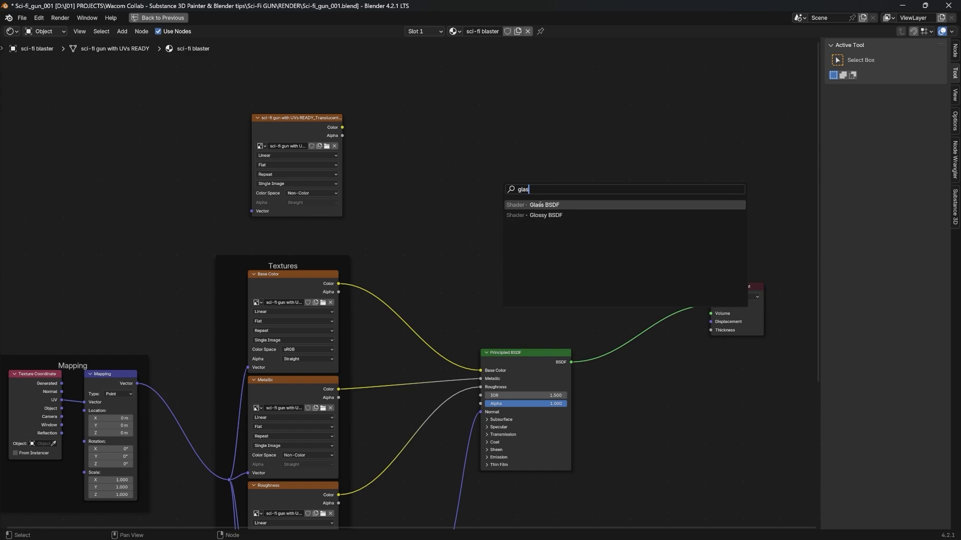
pyautogui.click(543, 204)
pyautogui.click(493, 222)
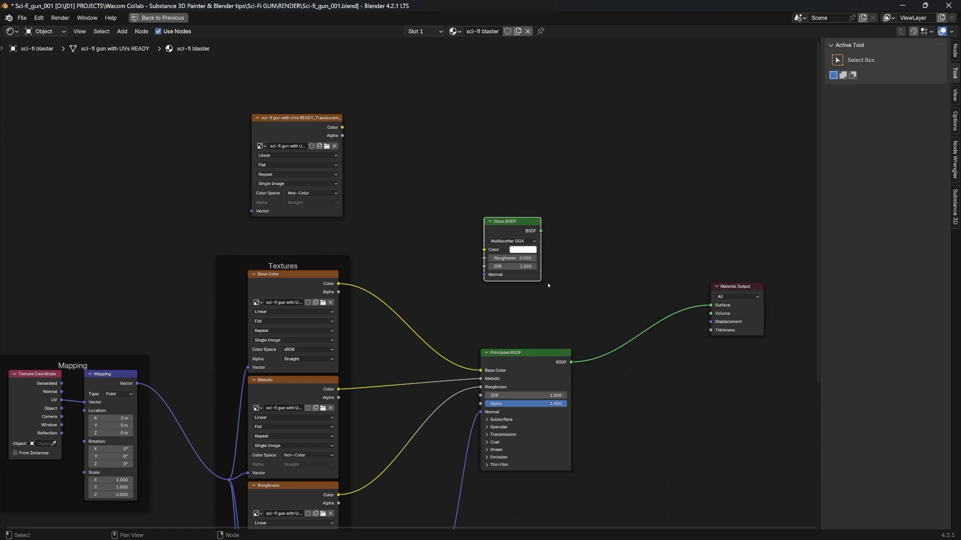
# Step: Add a Mix Shader node between the Glass BSDF and the Material Output
pyautogui.moveTo(548, 285); pyautogui.dragTo(497, 280, button='middle')
pyautogui.hotkey('shift', 'a')
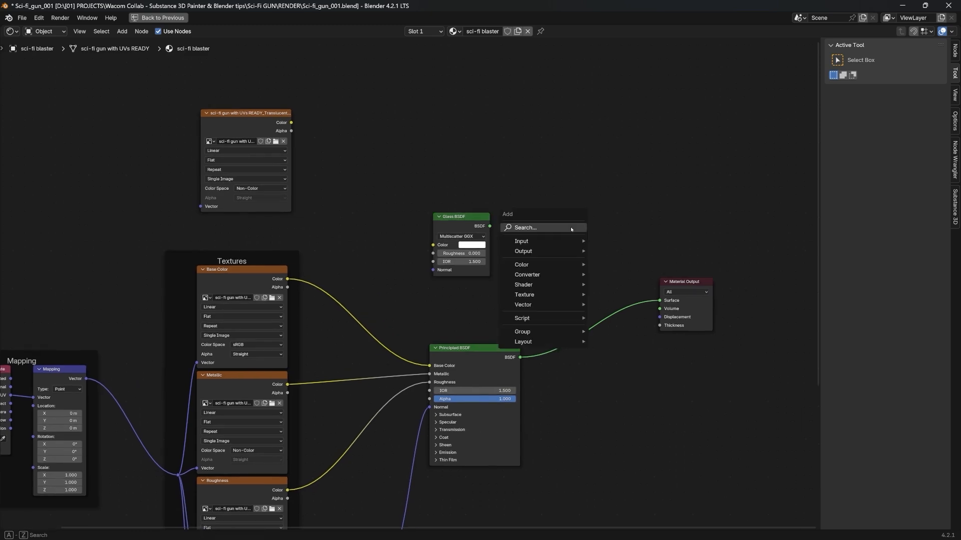
pyautogui.click(571, 229)
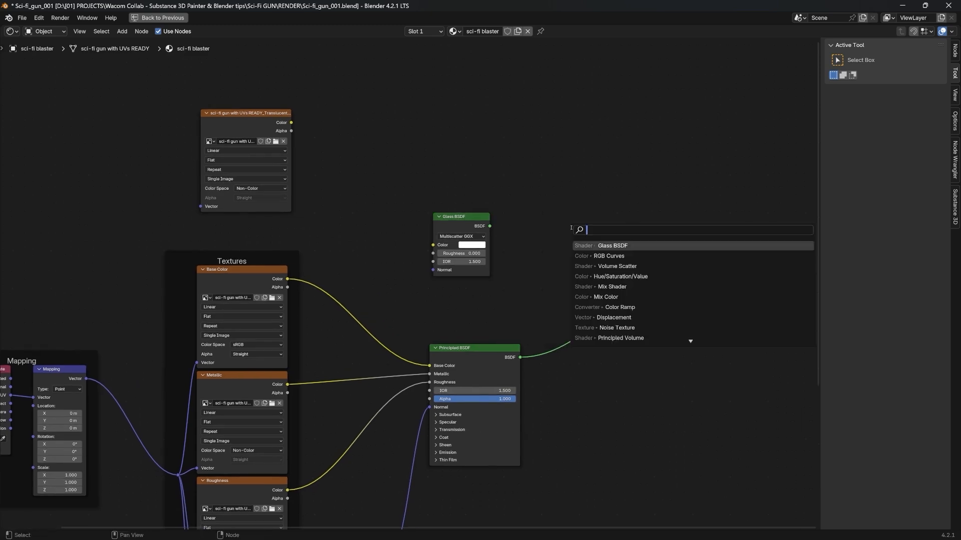
pyautogui.write('mix')
pyautogui.press('Down')
pyautogui.press('Down')
pyautogui.press('Return')
pyautogui.click(534, 227)
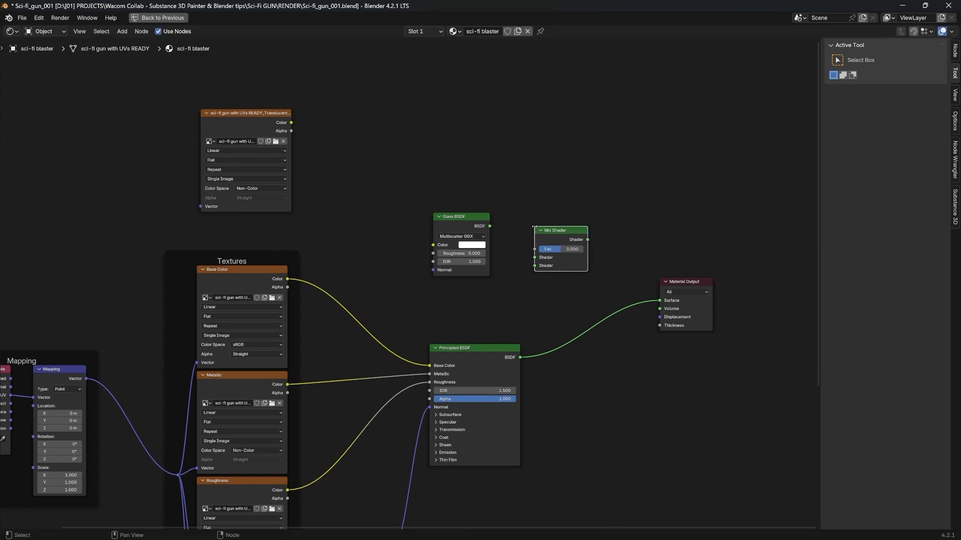
pyautogui.moveTo(548, 242); pyautogui.dragTo(549, 260)
# Step: Feed the Glass BSDF and Principled BSDF into the Mix Shader, connect it to the Material Output's Surface, and tidy the nodes
pyautogui.click(452, 223)
pyautogui.click(463, 374)
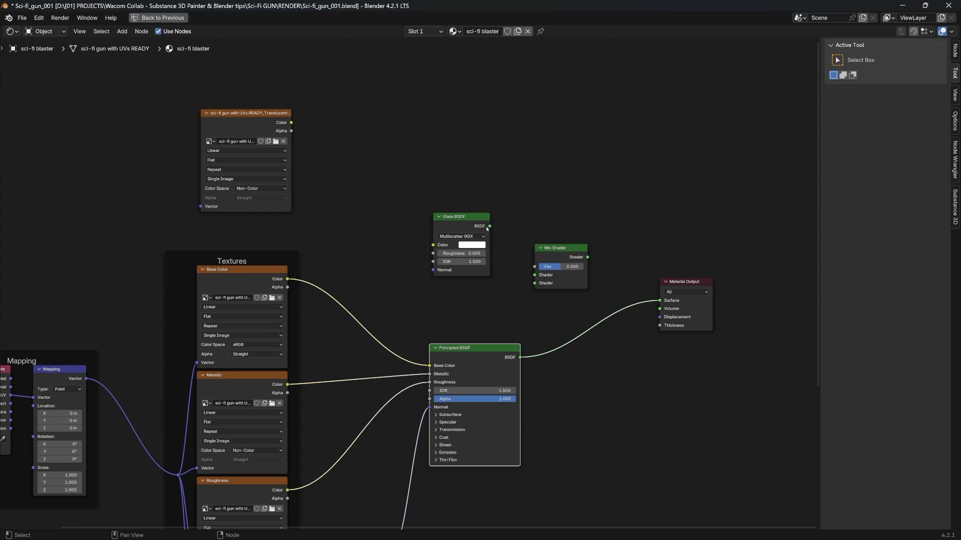
pyautogui.moveTo(489, 227); pyautogui.dragTo(534, 275)
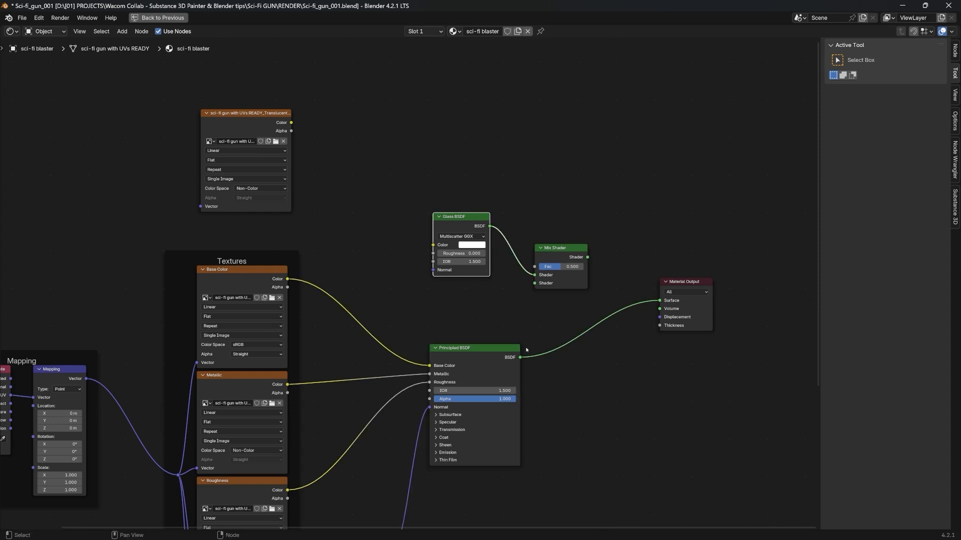
pyautogui.moveTo(522, 357); pyautogui.dragTo(534, 283)
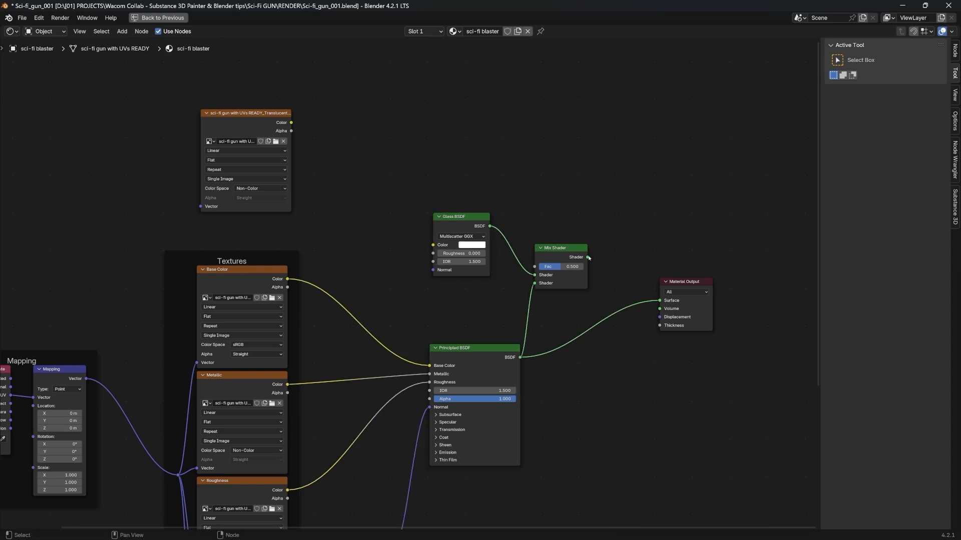
pyautogui.moveTo(584, 259); pyautogui.dragTo(659, 300)
pyautogui.moveTo(556, 249); pyautogui.dragTo(590, 290)
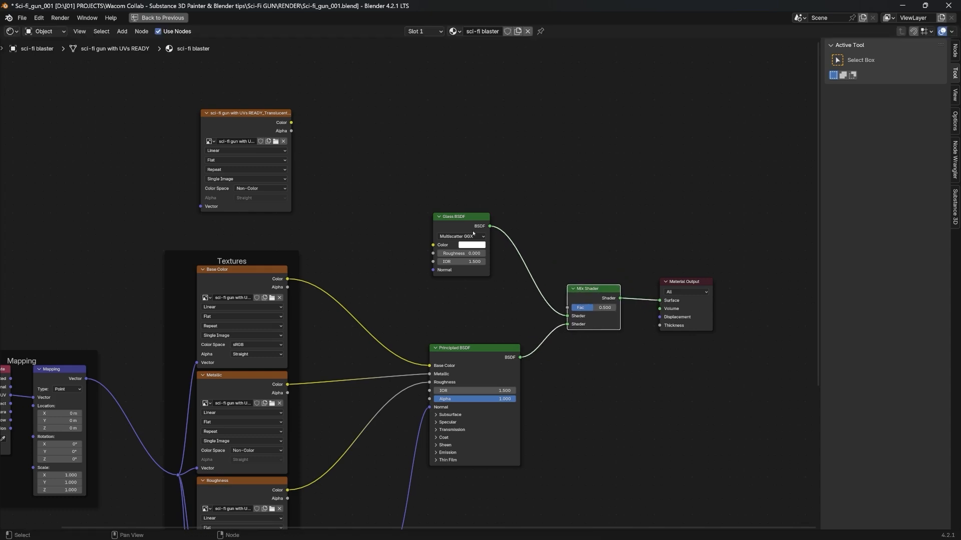
pyautogui.moveTo(467, 228); pyautogui.dragTo(479, 244)
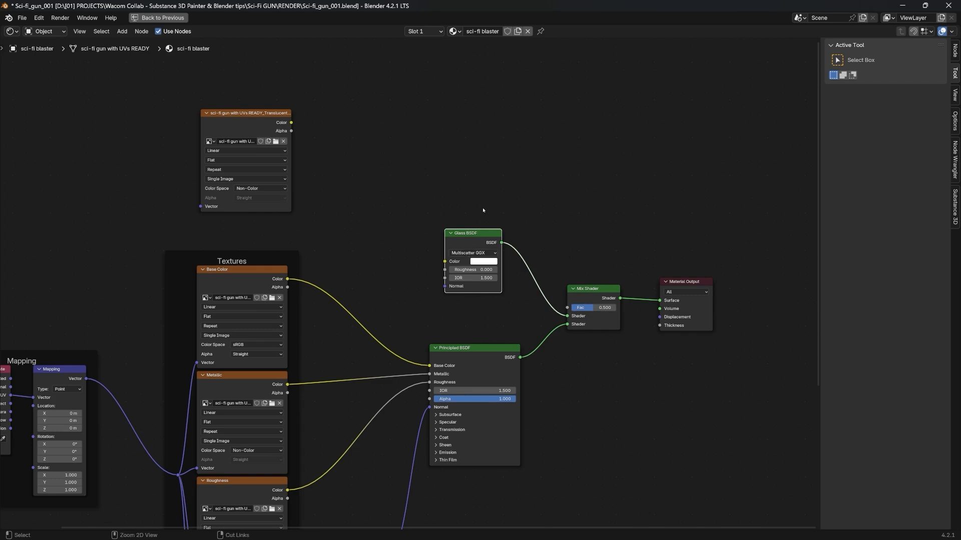
# Step: Restore the default layout and test the Mix Shader factor at 1.000, 0.000 and 0.396 against the rendered preview
pyautogui.hotkey('ctrl', 'space')
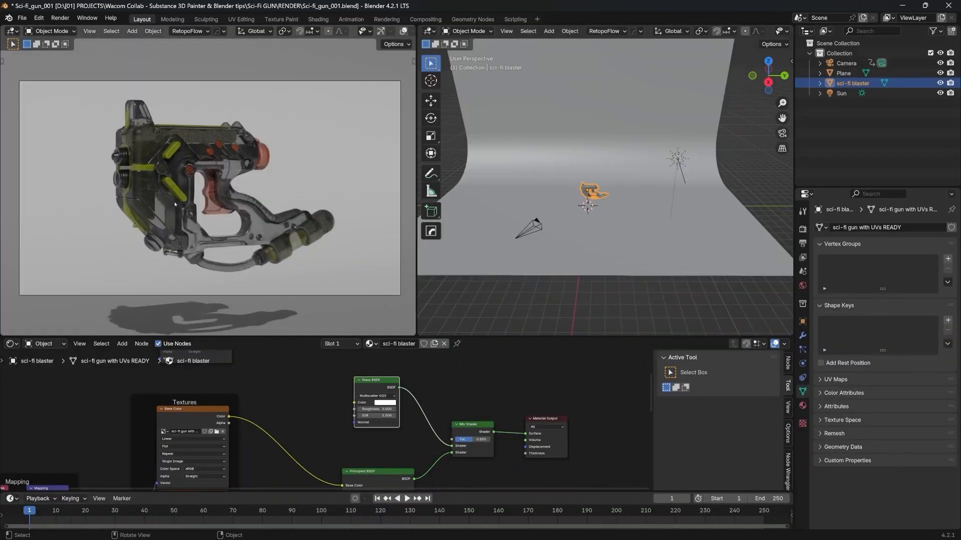
pyautogui.scroll(6, 488, 463)
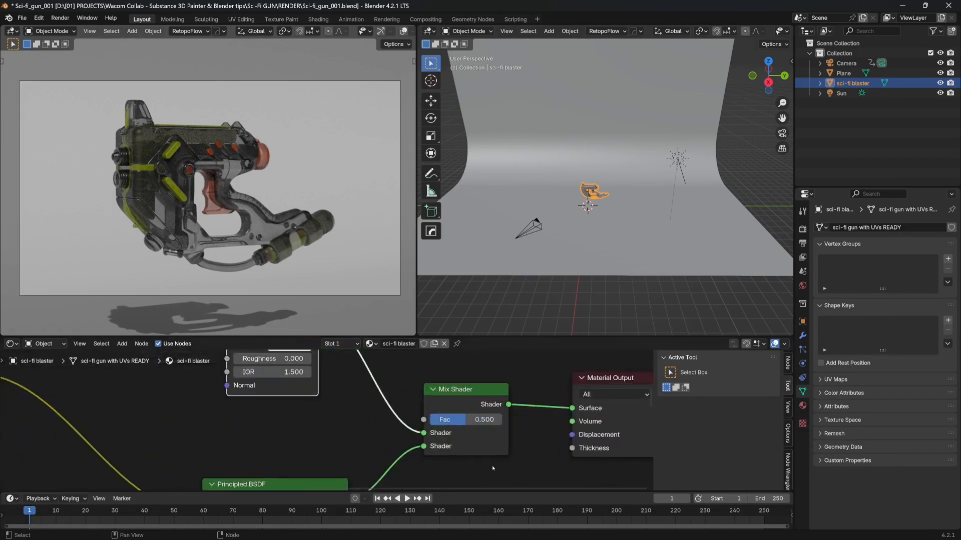
pyautogui.moveTo(475, 399); pyautogui.dragTo(509, 399)
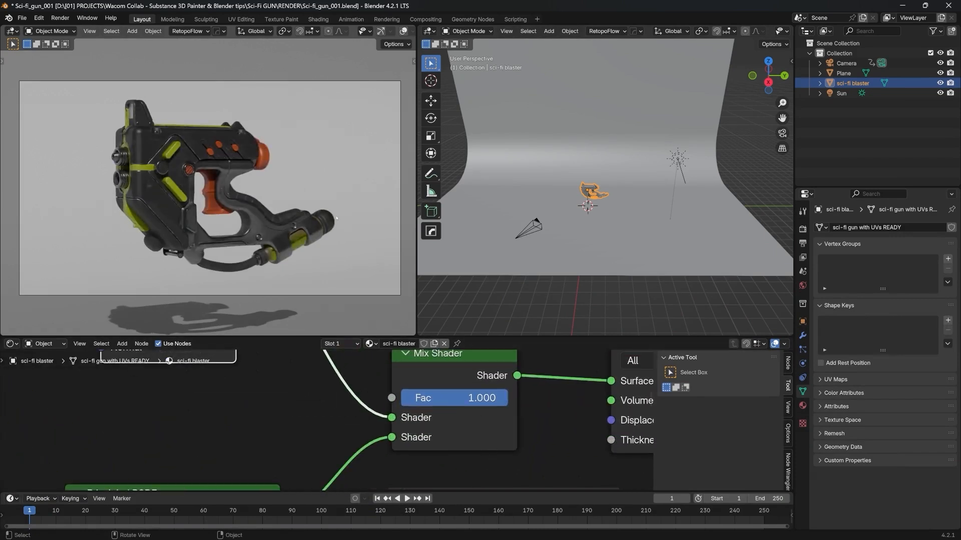
pyautogui.moveTo(500, 398); pyautogui.dragTo(400, 398)
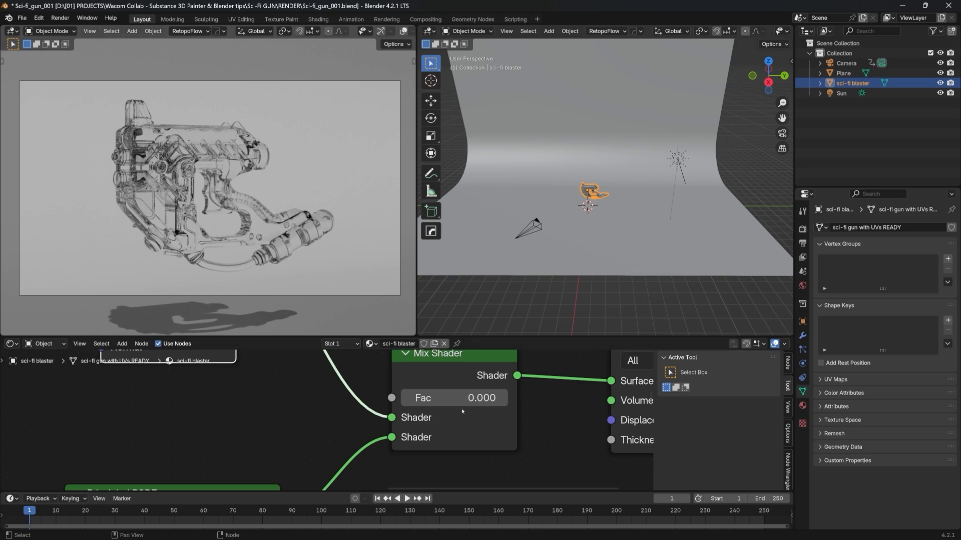
pyautogui.moveTo(402, 399); pyautogui.dragTo(444, 398)
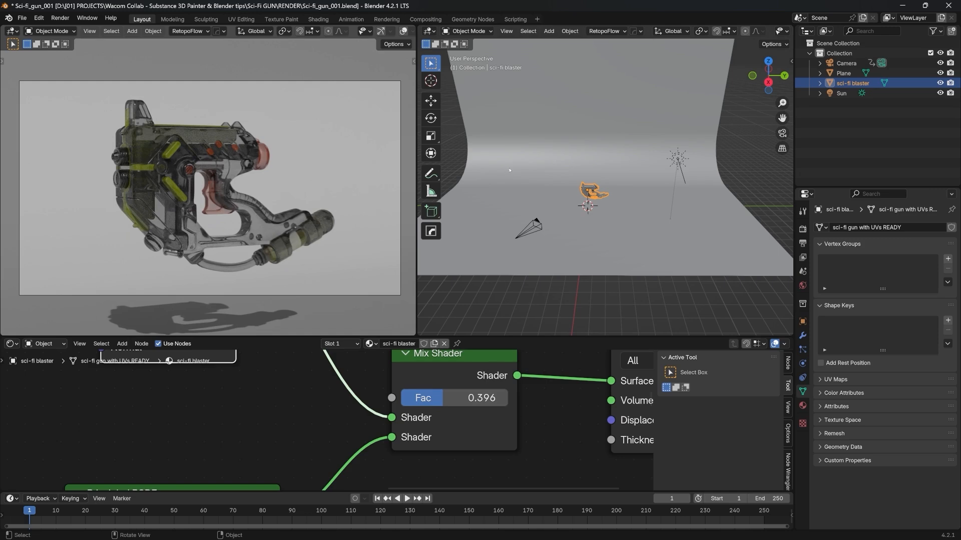
# Step: Examine the blaster's rear sight up close in the solid viewport and, outside the camera view, in the rendered viewport
pyautogui.moveTo(560, 176); pyautogui.dragTo(619, 185, button='middle')
pyautogui.scroll(5, 620, 185)
pyautogui.scroll(-3, 620, 185)
pyautogui.keyDown('shift'); pyautogui.moveTo(494, 205); pyautogui.dragTo(607, 205, button='middle'); pyautogui.keyUp('shift')
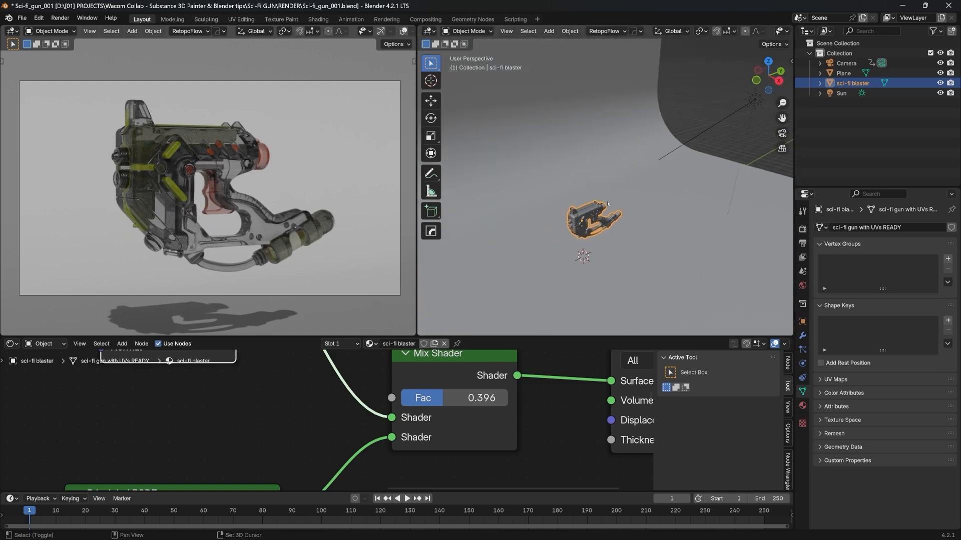
pyautogui.scroll(10, 608, 204)
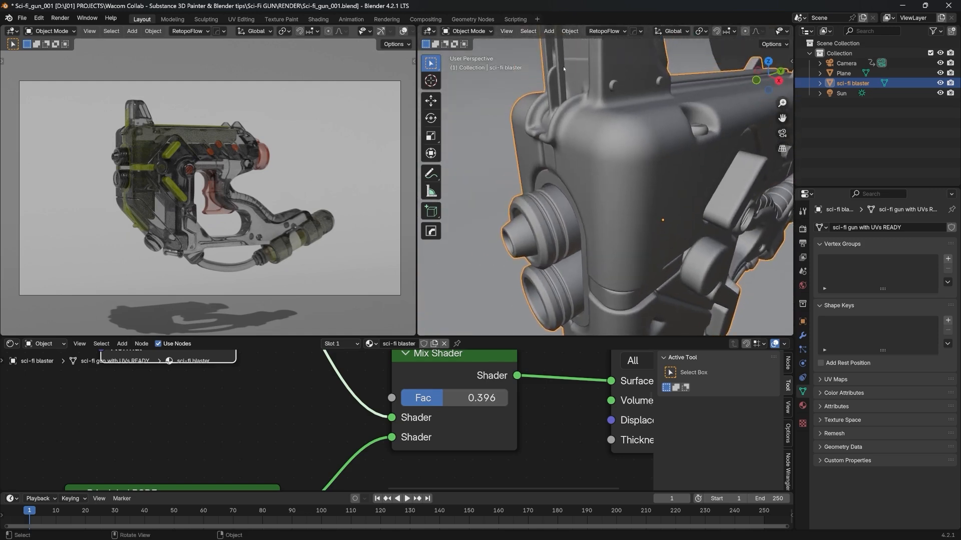
pyautogui.scroll(-10, 563, 69)
pyautogui.click(175, 61)
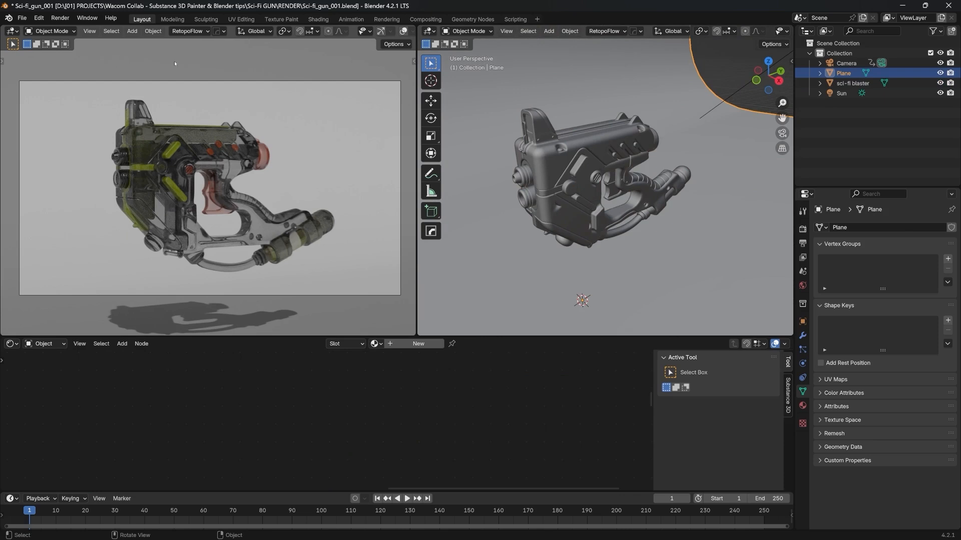
pyautogui.press('KP_0')
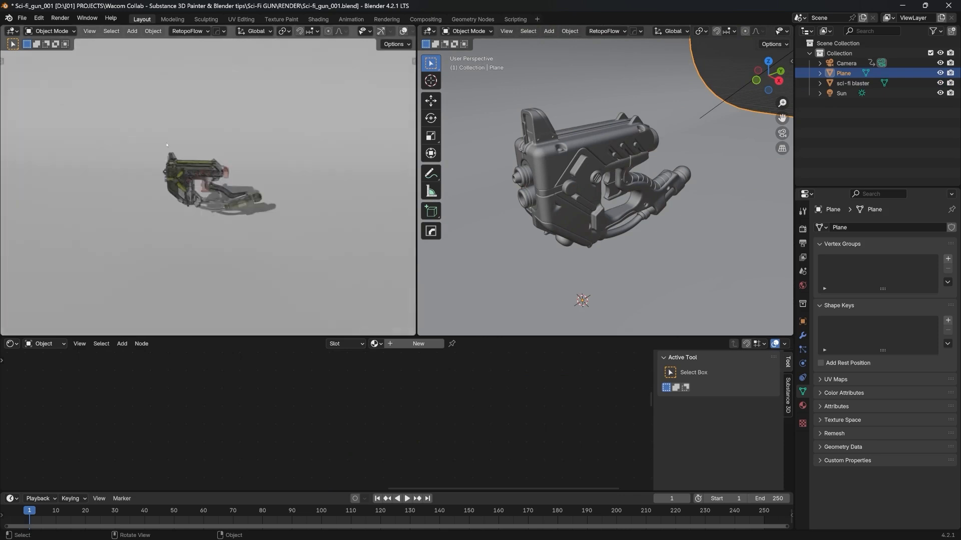
pyautogui.scroll(5, 170, 150)
pyautogui.click(175, 152)
pyautogui.scroll(5, 180, 157)
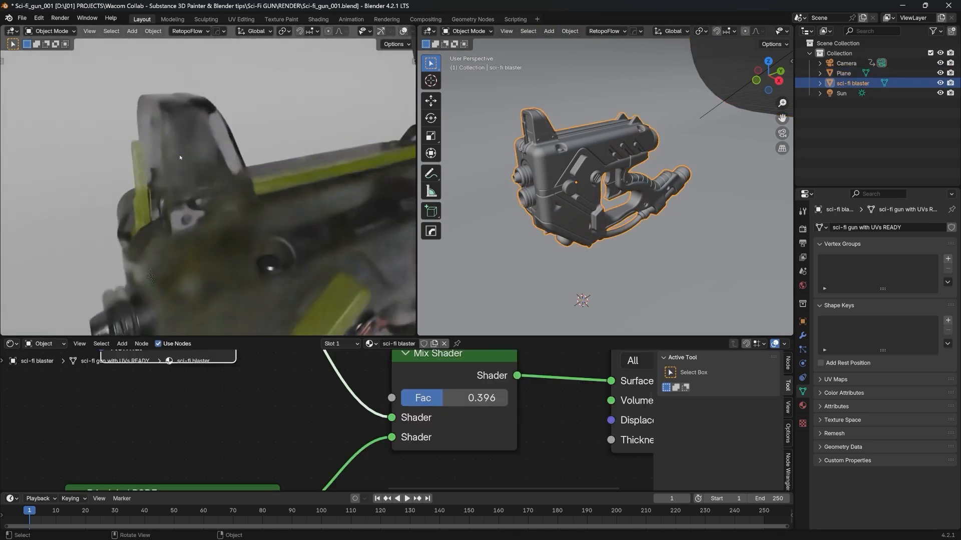
pyautogui.moveTo(180, 157); pyautogui.dragTo(280, 149, button='middle')
pyautogui.scroll(-8, 304, 149)
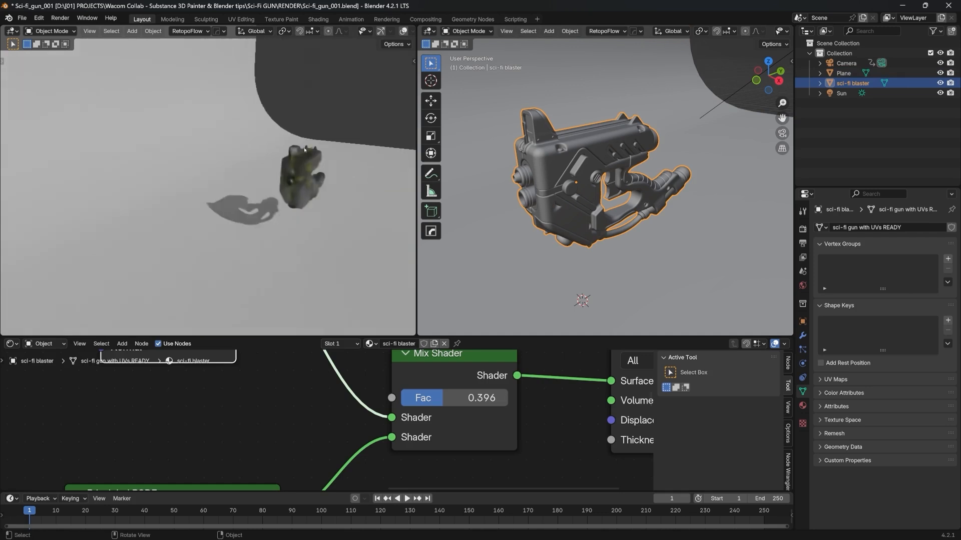
pyautogui.scroll(10, 305, 149)
# Step: Set the Mix Shader factor to 0.575
pyautogui.moveTo(425, 391); pyautogui.dragTo(397, 410, button='middle')
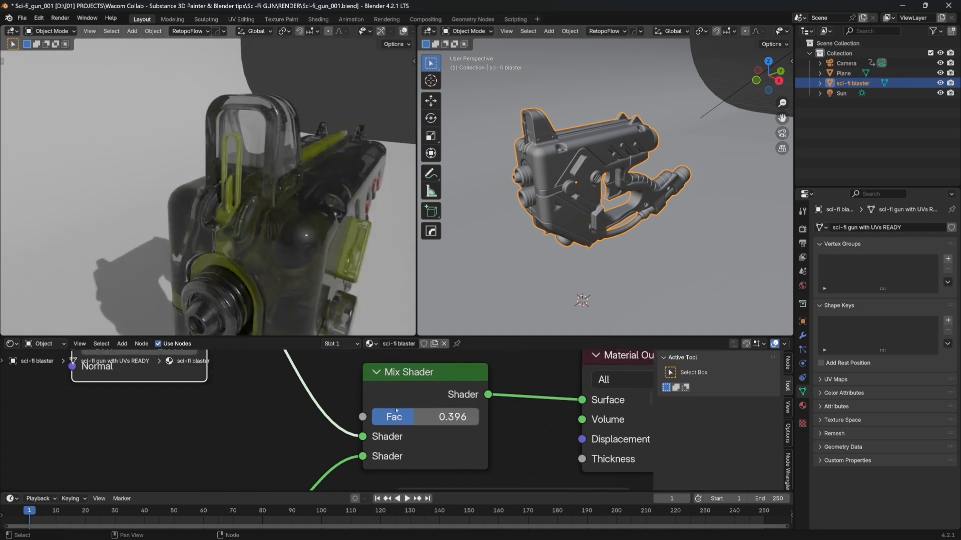
pyautogui.moveTo(396, 411); pyautogui.dragTo(416, 417)
pyautogui.scroll(-3, 247, 398)
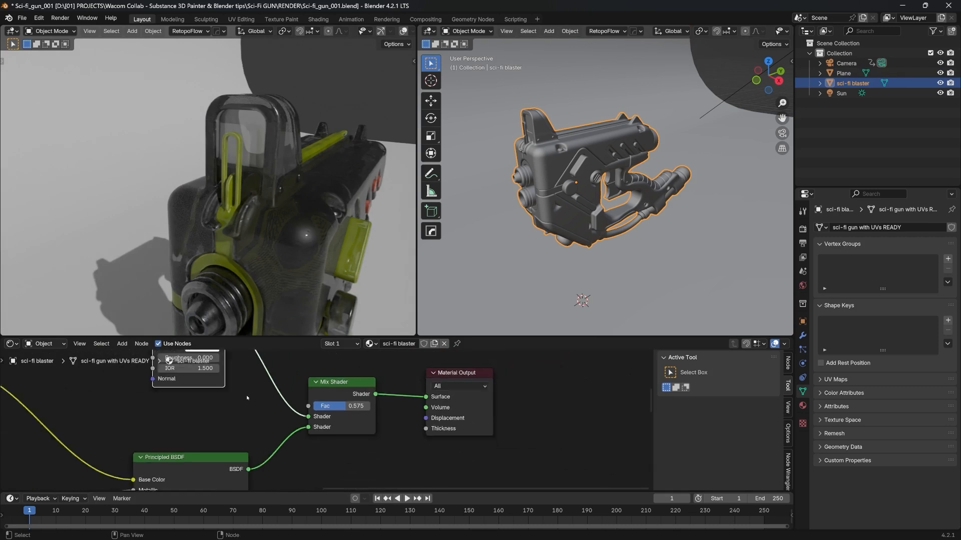
# Step: Move the Translucent texture node beside the Glass BSDF and connect its Color output to the Mix Shader's Fac input
pyautogui.scroll(-2, 247, 398)
pyautogui.moveTo(256, 396); pyautogui.dragTo(373, 464, button='middle')
pyautogui.scroll(-8, 403, 389)
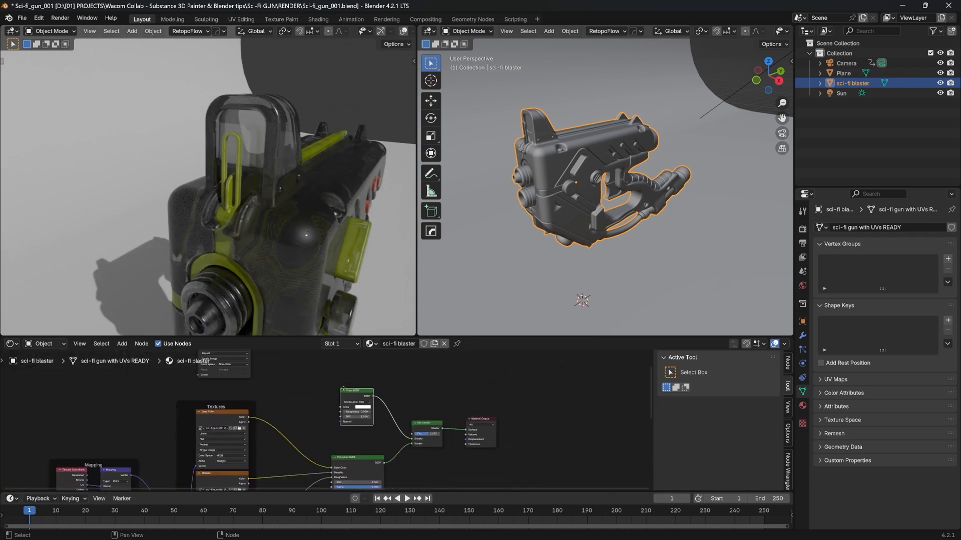
pyautogui.moveTo(343, 388); pyautogui.dragTo(344, 434, button='middle')
pyautogui.moveTo(240, 374); pyautogui.dragTo(311, 403)
pyautogui.moveTo(311, 403); pyautogui.dragTo(294, 360, button='middle')
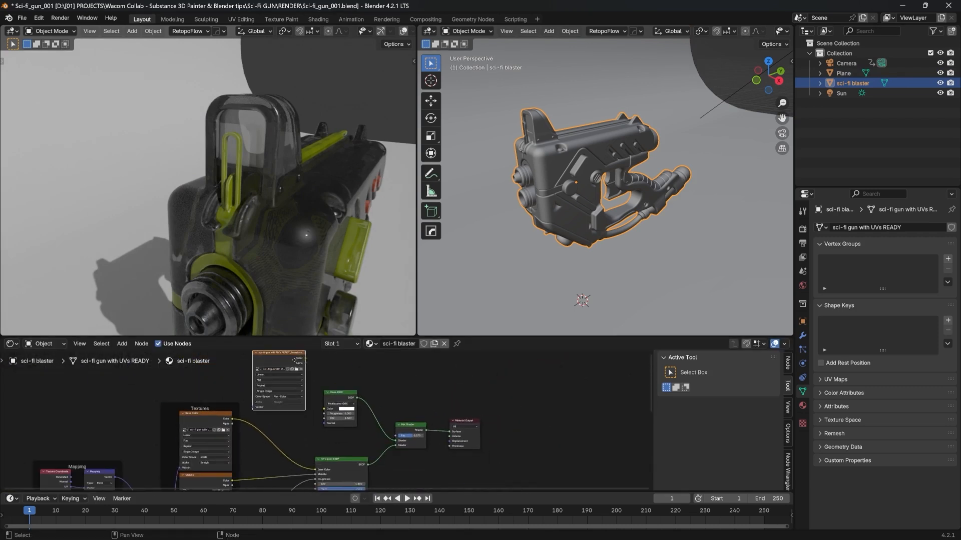
pyautogui.click(306, 359)
pyautogui.moveTo(306, 359); pyautogui.dragTo(394, 435)
# Step: Swap the Mix Shader's inputs so the Principled BSDF feeds the first Shader socket and the Glass BSDF the second
pyautogui.scroll(5, 398, 449)
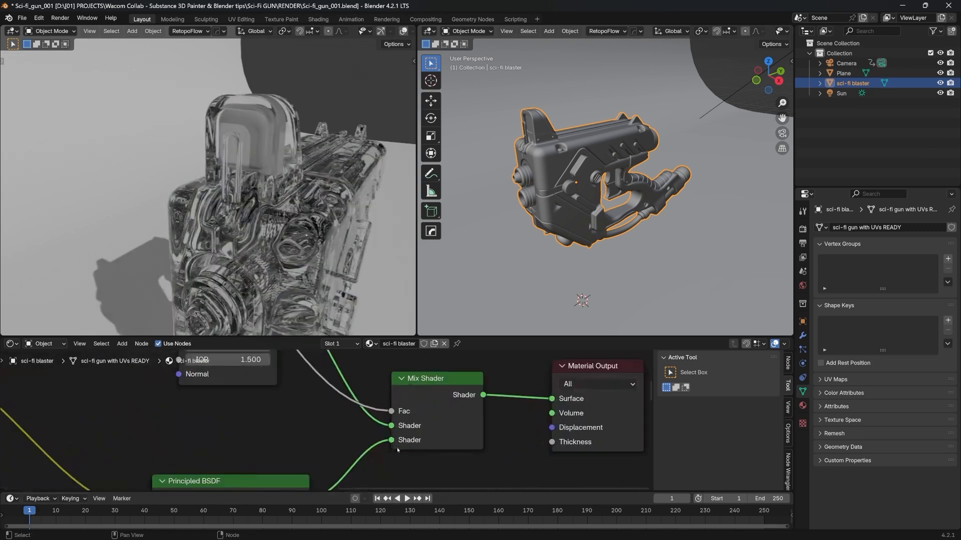
pyautogui.moveTo(391, 439); pyautogui.dragTo(405, 389)
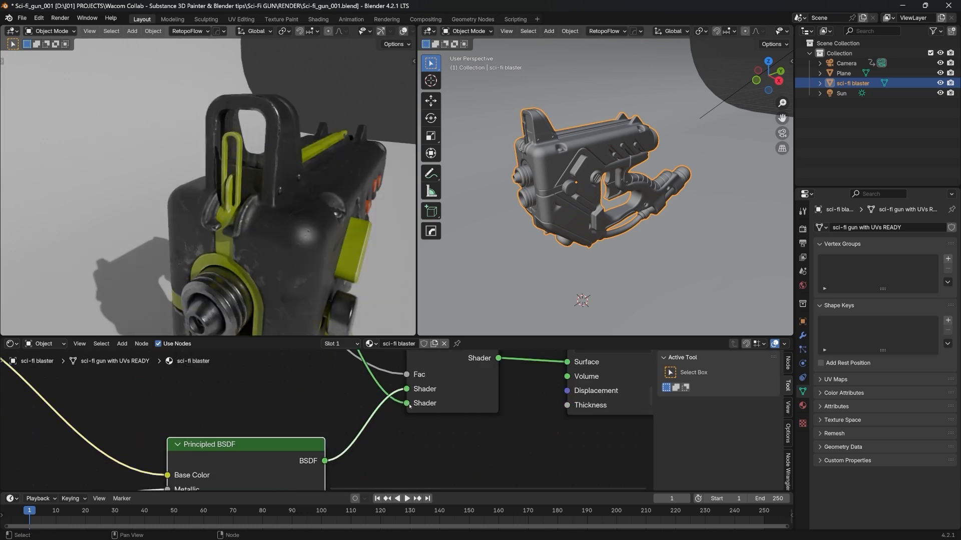
# Step: Move the Translucent texture node slightly farther from the Glass BSDF node
pyautogui.moveTo(409, 406); pyautogui.dragTo(489, 489, button='middle')
pyautogui.scroll(-8, 436, 439)
pyautogui.moveTo(340, 401); pyautogui.dragTo(348, 445, button='middle')
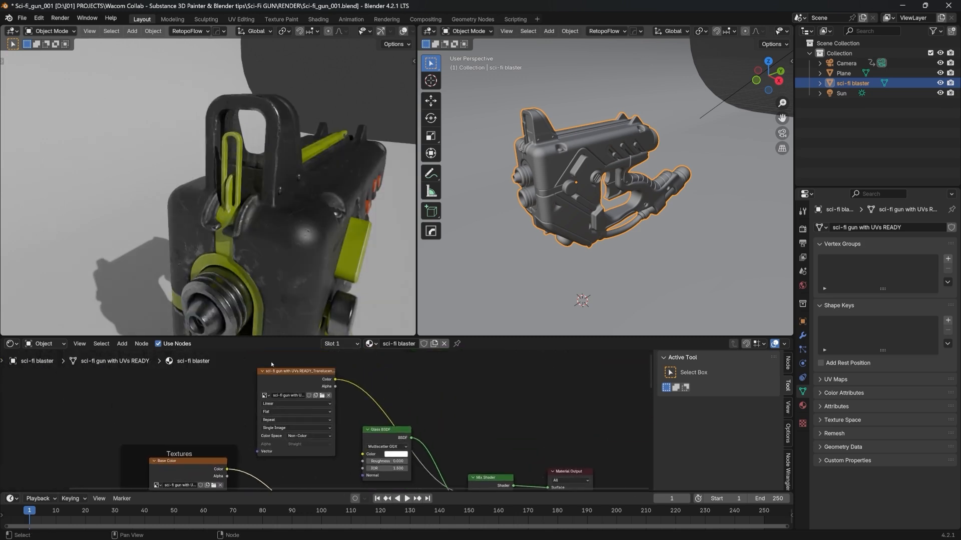
pyautogui.click(286, 382)
pyautogui.moveTo(287, 382); pyautogui.dragTo(277, 385)
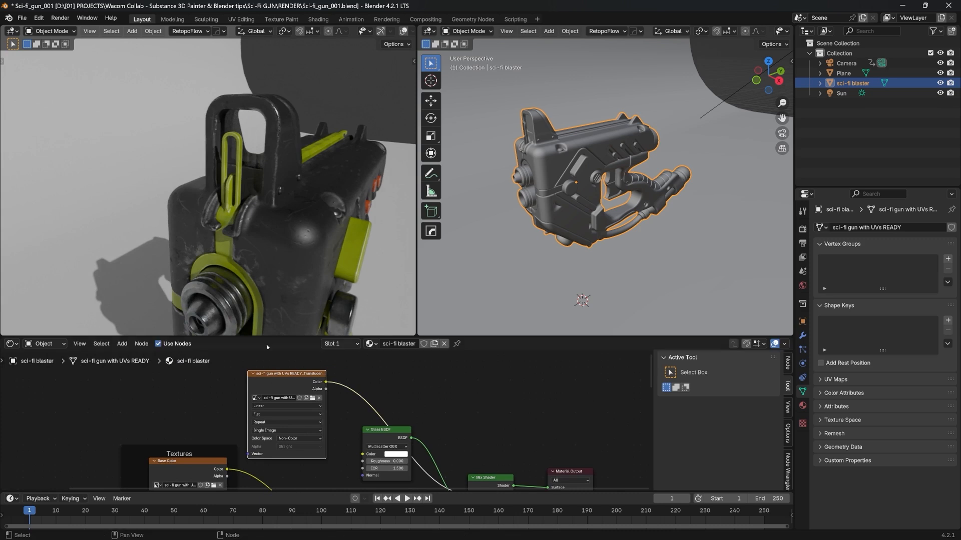
# Step: Change the Glass BSDF color from white to a light orange and inspect the tinted rear sight glass in the rendered viewport
pyautogui.moveTo(233, 165); pyautogui.dragTo(271, 132, button='middle')
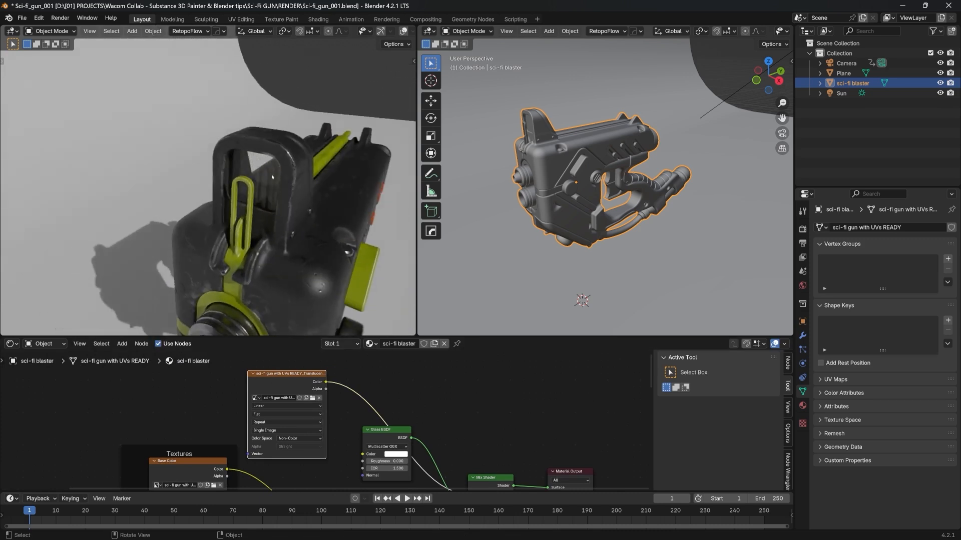
pyautogui.scroll(2, 393, 435)
pyautogui.moveTo(393, 435); pyautogui.dragTo(362, 383, button='middle')
pyautogui.scroll(4, 346, 427)
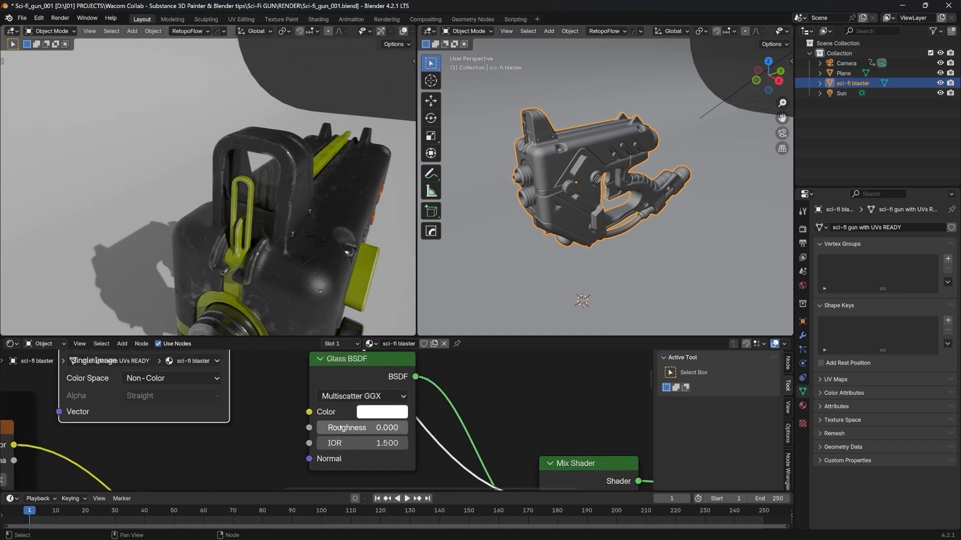
pyautogui.moveTo(346, 426); pyautogui.dragTo(384, 460, button='middle')
pyautogui.scroll(-3, 436, 371)
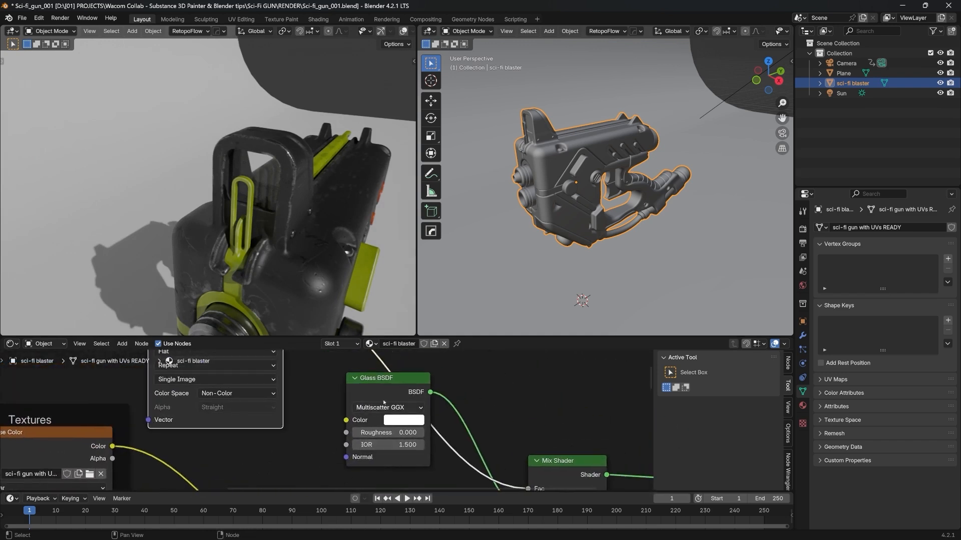
pyautogui.click(397, 423)
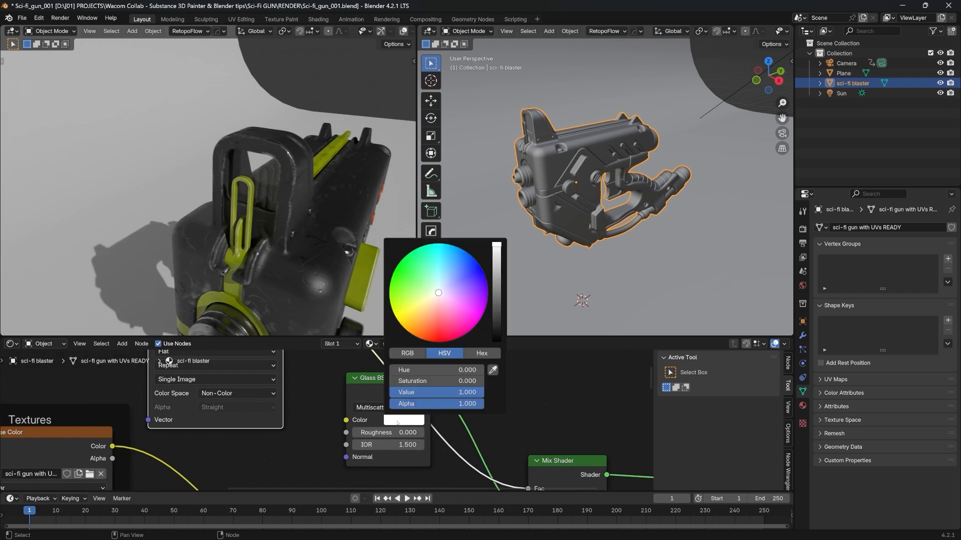
pyautogui.click(428, 342)
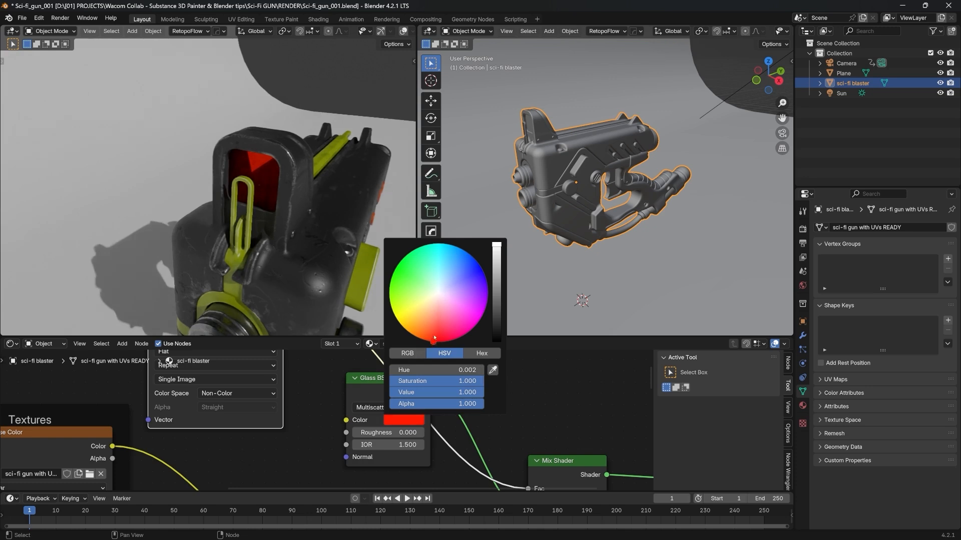
pyautogui.moveTo(427, 339); pyautogui.dragTo(431, 320)
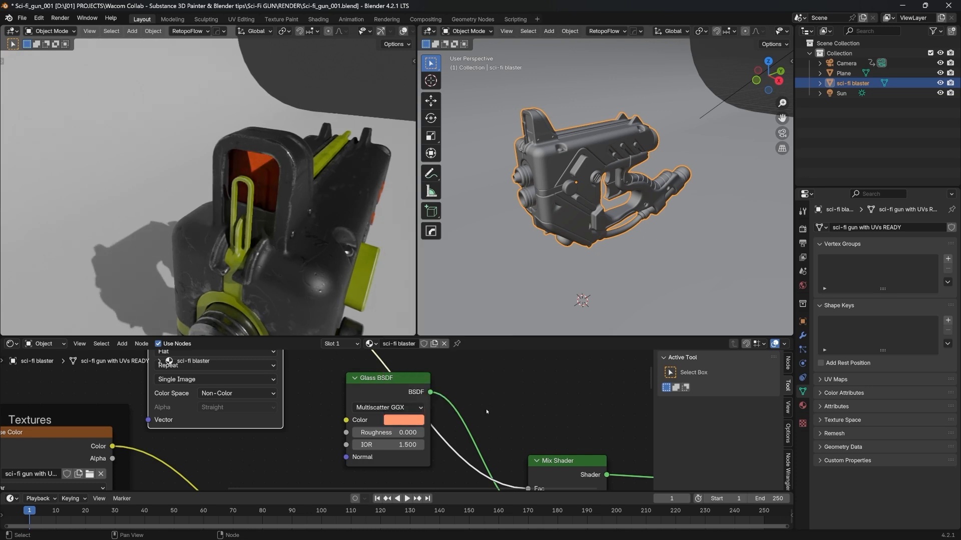
pyautogui.moveTo(301, 177); pyautogui.dragTo(260, 175, button='middle')
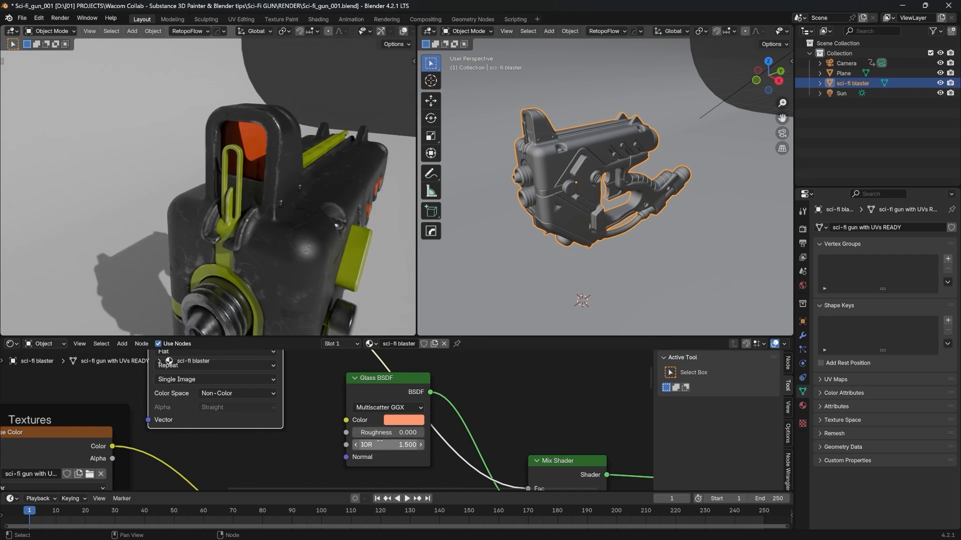
# Step: Try IOR values of 0.7 and 1.333 on the Glass BSDF
pyautogui.moveTo(379, 442); pyautogui.dragTo(351, 442)
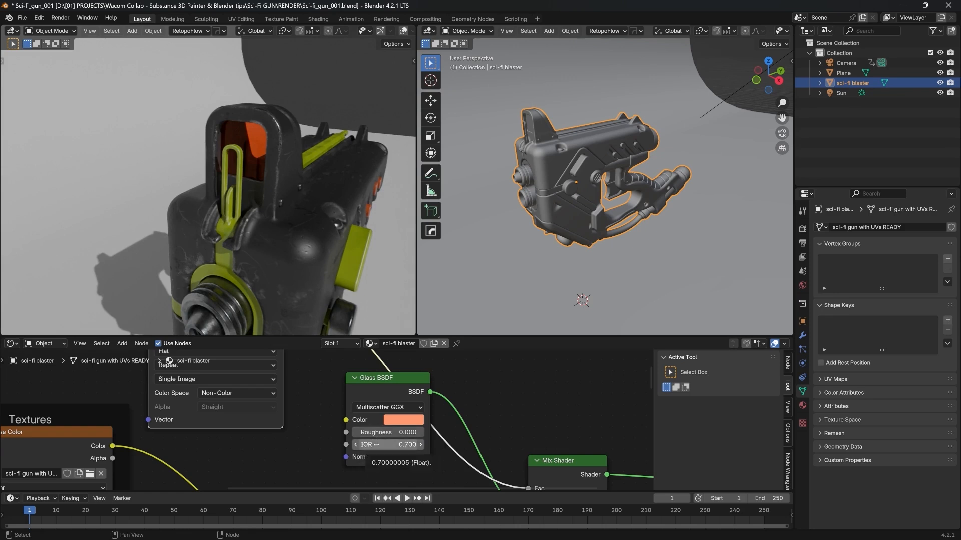
pyautogui.click(376, 444)
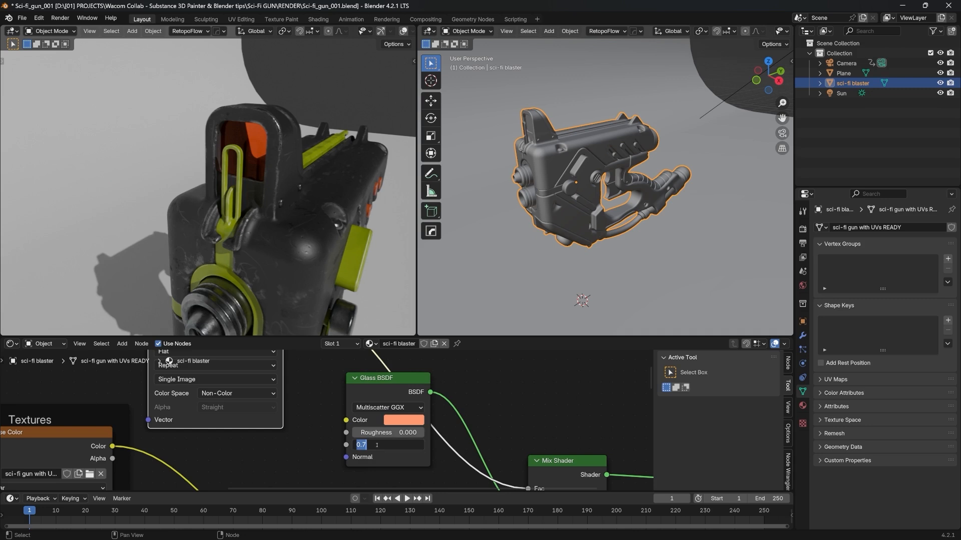
pyautogui.write('1.333')
pyautogui.press('Return')
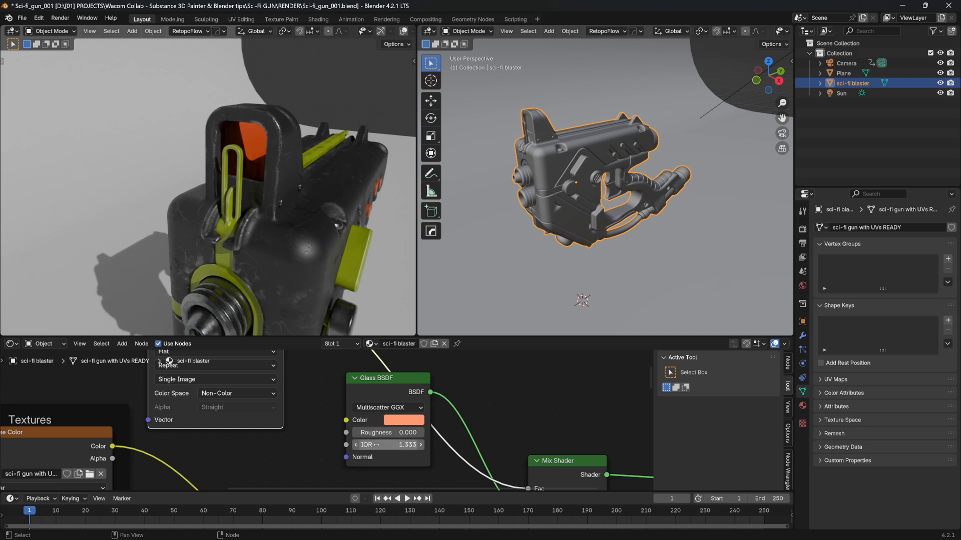
# Step: Set the Glass BSDF's IOR to 1.35
pyautogui.click(376, 445)
pyautogui.write('1')
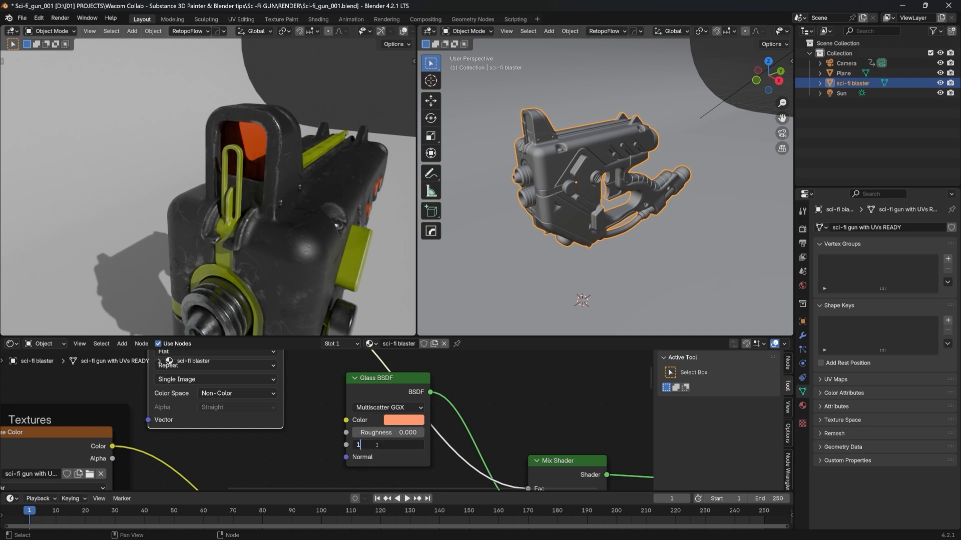
pyautogui.write('.35')
pyautogui.press('Return')
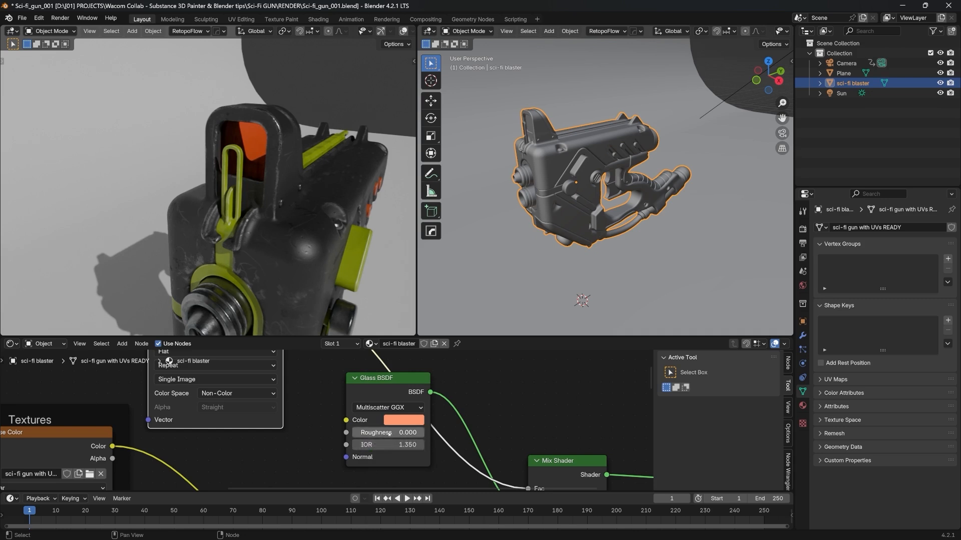
# Step: Try Roughness values of 0.331 and 0.25 on the Glass BSDF while checking the sight glass
pyautogui.moveTo(389, 379); pyautogui.dragTo(391, 379)
pyautogui.moveTo(357, 433); pyautogui.dragTo(379, 432)
pyautogui.moveTo(227, 129); pyautogui.dragTo(253, 131, button='middle')
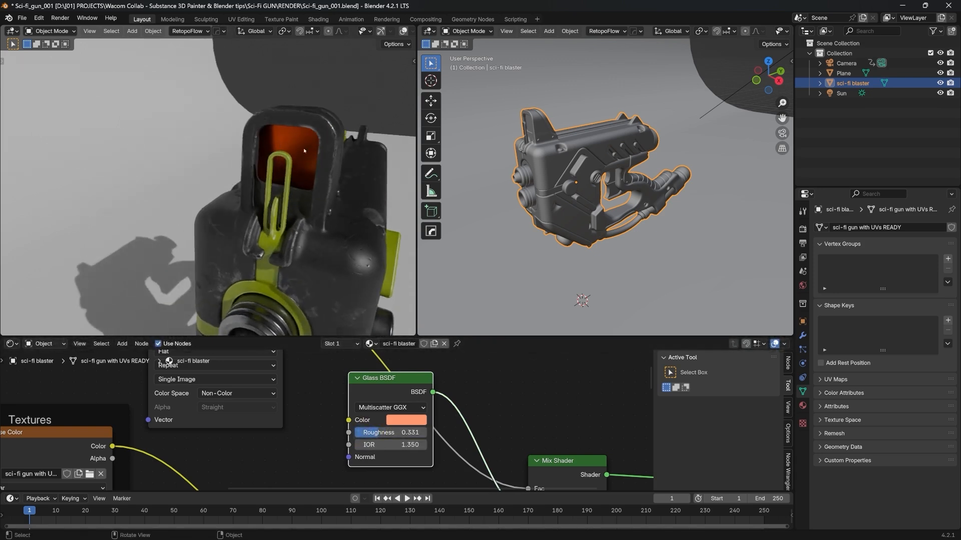
pyautogui.moveTo(379, 432)
pyautogui.mouseDown()
pyautogui.moveTo(362, 433)
pyautogui.moveTo(373, 432)
pyautogui.mouseUp()
# Step: Maximize the shader node editor with the blaster's texture nodes and shaders in view
pyautogui.scroll(-7, 220, 429)
pyautogui.moveTo(179, 446); pyautogui.dragTo(366, 356, button='middle')
pyautogui.scroll(-3, 315, 383)
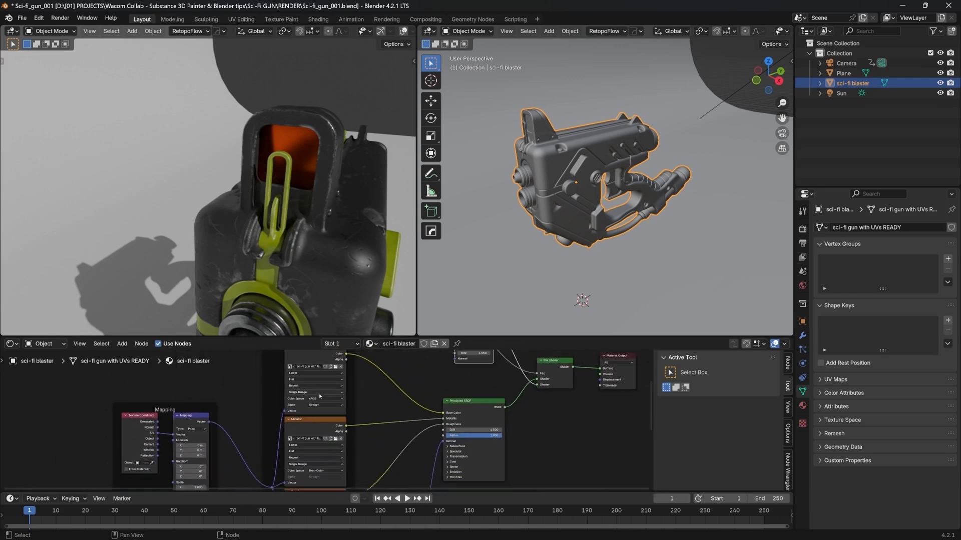
pyautogui.moveTo(317, 384); pyautogui.dragTo(309, 398, button='middle')
pyautogui.scroll(4, 309, 398)
pyautogui.hotkey('ctrl', 'space')
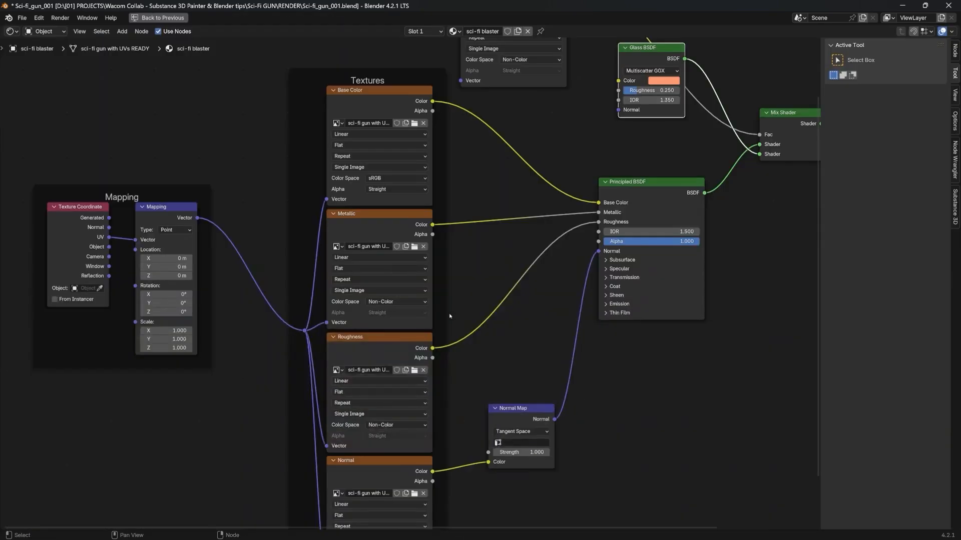
# Step: Connect the Roughness texture's Color to the Glass BSDF's Roughness and the Normal Map's Normal output to its Normal input
pyautogui.scroll(-2, 405, 366)
pyautogui.moveTo(405, 365); pyautogui.dragTo(388, 288, button='middle')
pyautogui.click(322, 322)
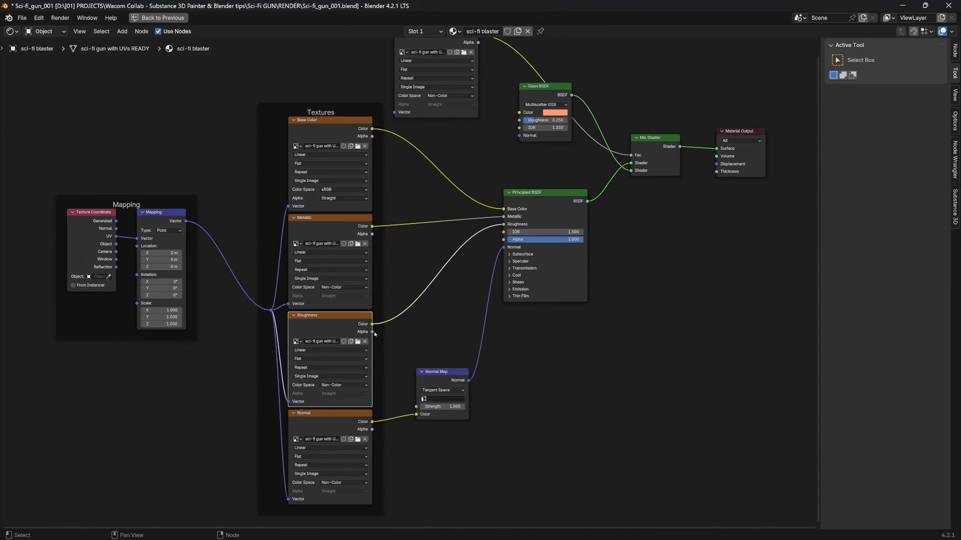
pyautogui.moveTo(374, 321); pyautogui.dragTo(519, 121)
pyautogui.moveTo(468, 381); pyautogui.dragTo(519, 136)
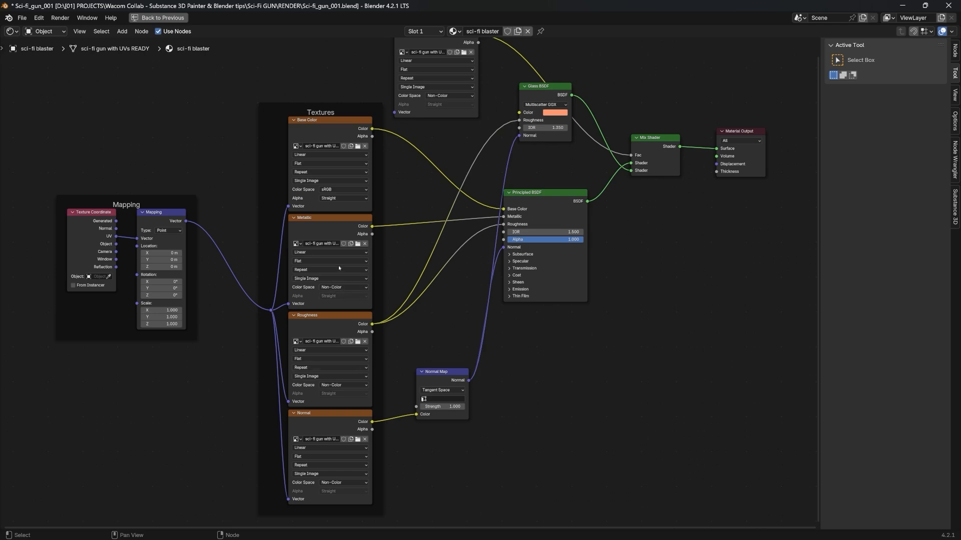
# Step: Restore the multi-editor layout and inspect the blaster's orange glass window up close and from a distance in the rendered viewport
pyautogui.hotkey('ctrl', 'space')
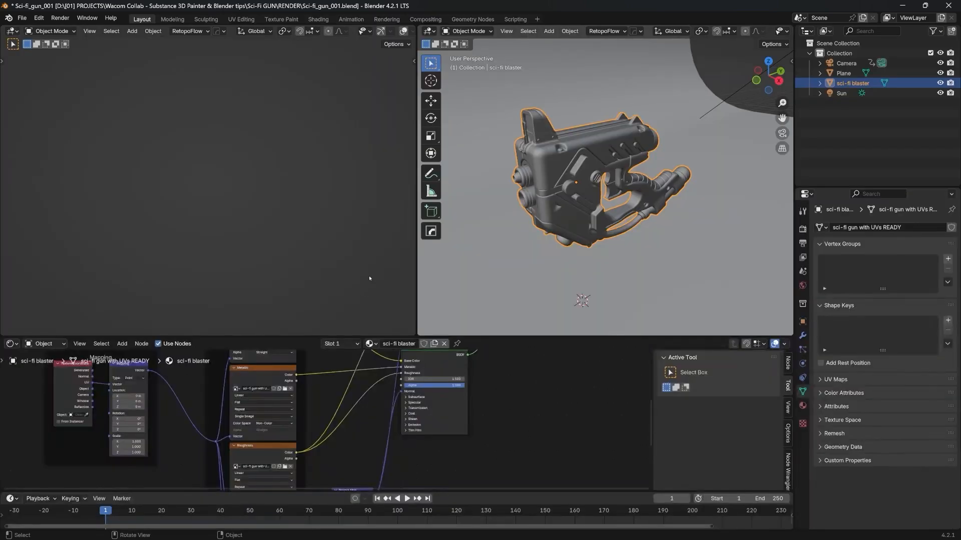
pyautogui.scroll(6, 299, 133)
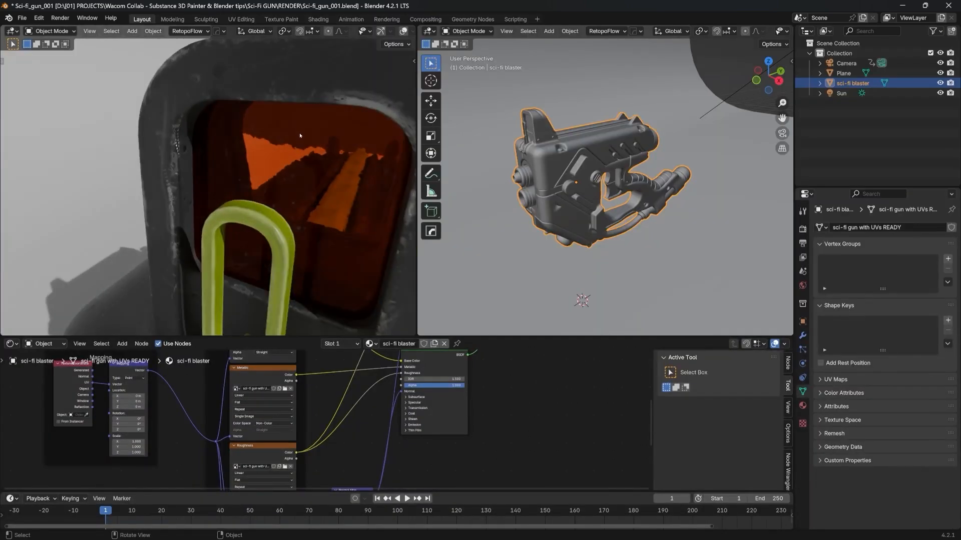
pyautogui.moveTo(299, 134); pyautogui.dragTo(307, 152, button='middle')
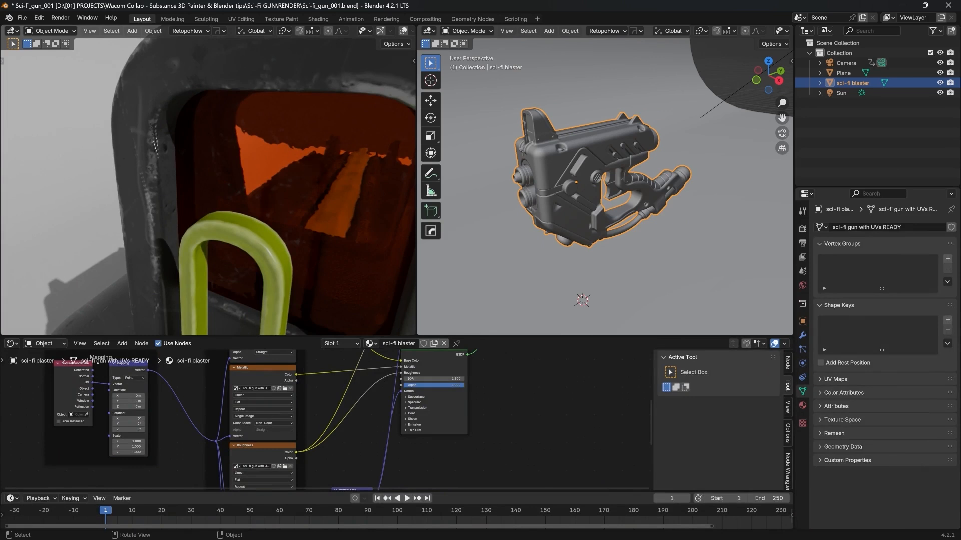
pyautogui.scroll(-5, 427, 388)
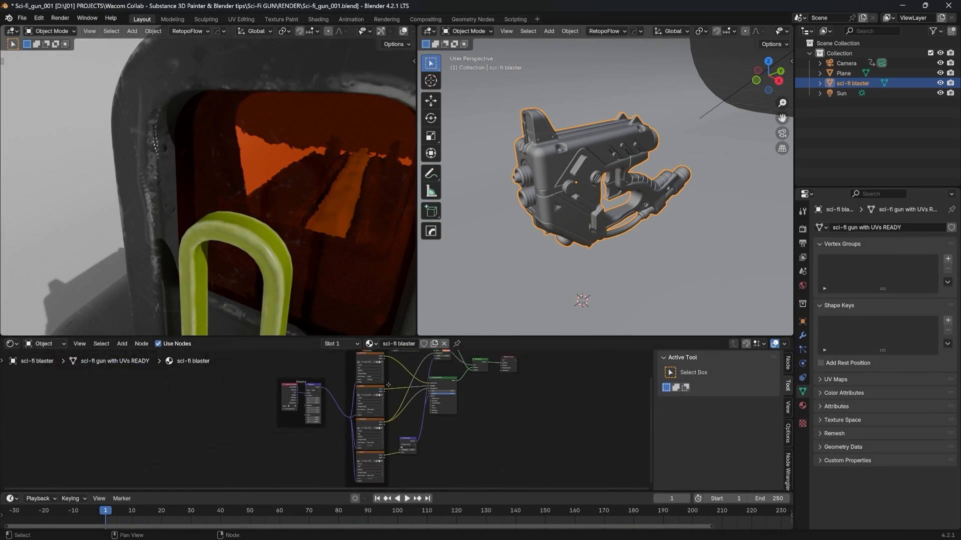
pyautogui.scroll(-5, 347, 255)
pyautogui.moveTo(343, 246); pyautogui.dragTo(274, 221, button='middle')
pyautogui.scroll(-2, 265, 220)
pyautogui.scroll(-4, 254, 162)
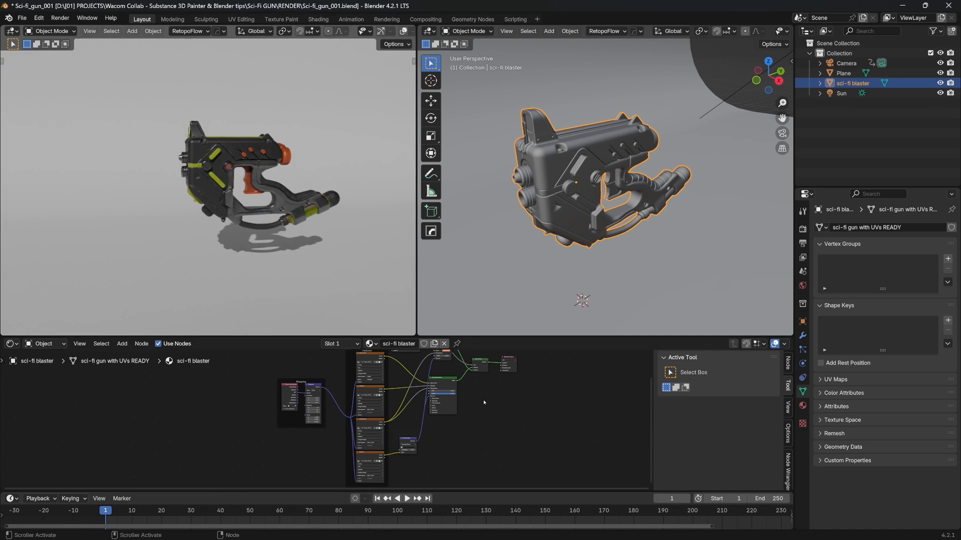
pyautogui.moveTo(483, 402); pyautogui.dragTo(456, 433, button='middle')
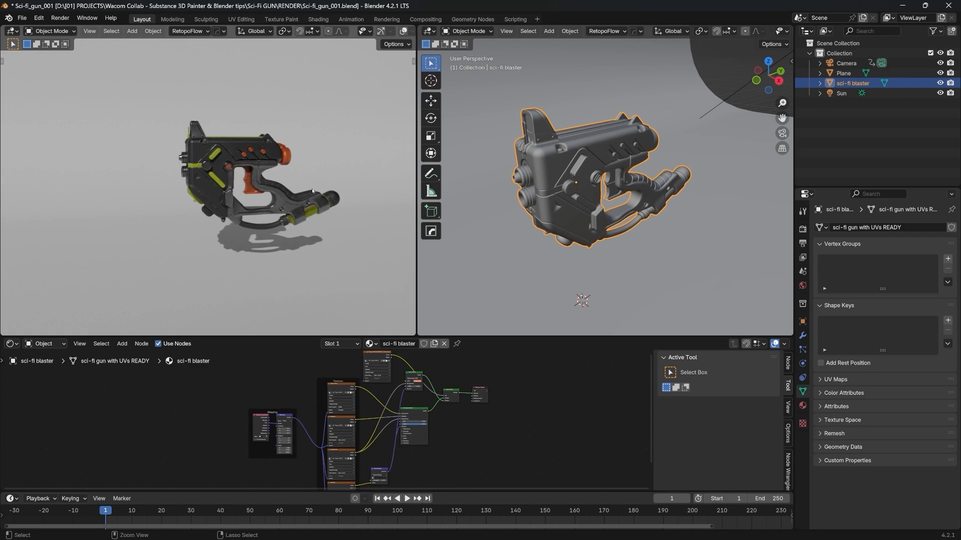
# Step: View the rendered blaster through the scene camera and delete the Sun light from the scene
pyautogui.press('KP_1')
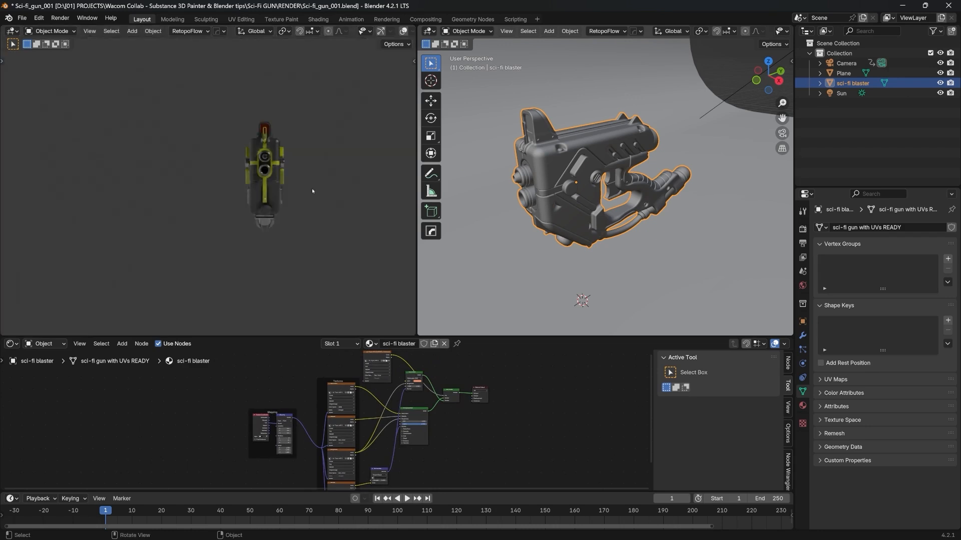
pyautogui.press('KP_0')
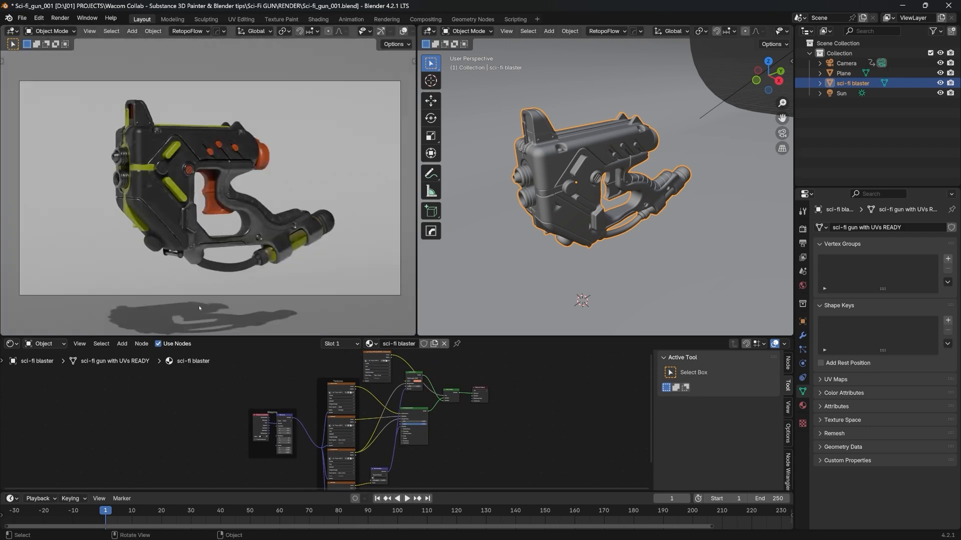
pyautogui.scroll(-5, 615, 165)
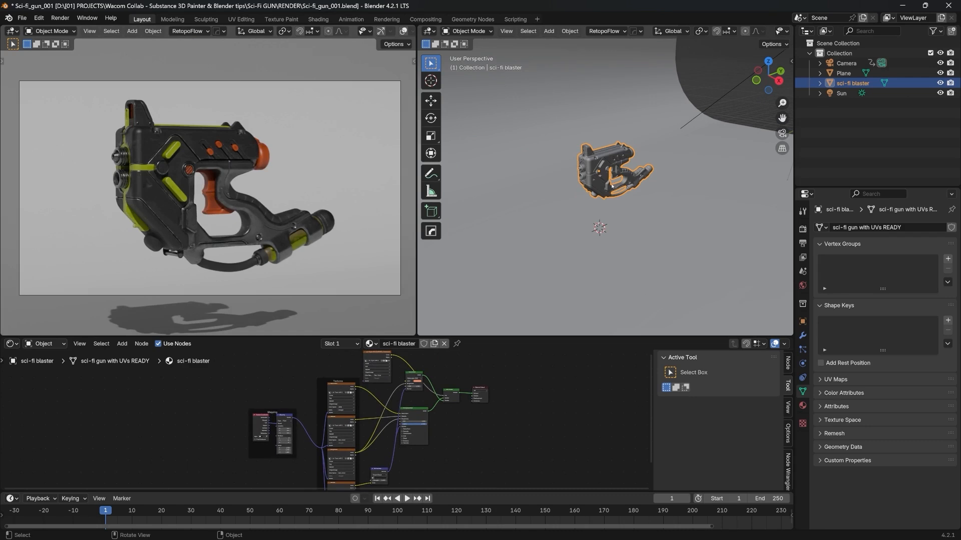
pyautogui.moveTo(554, 140); pyautogui.dragTo(525, 150, button='middle')
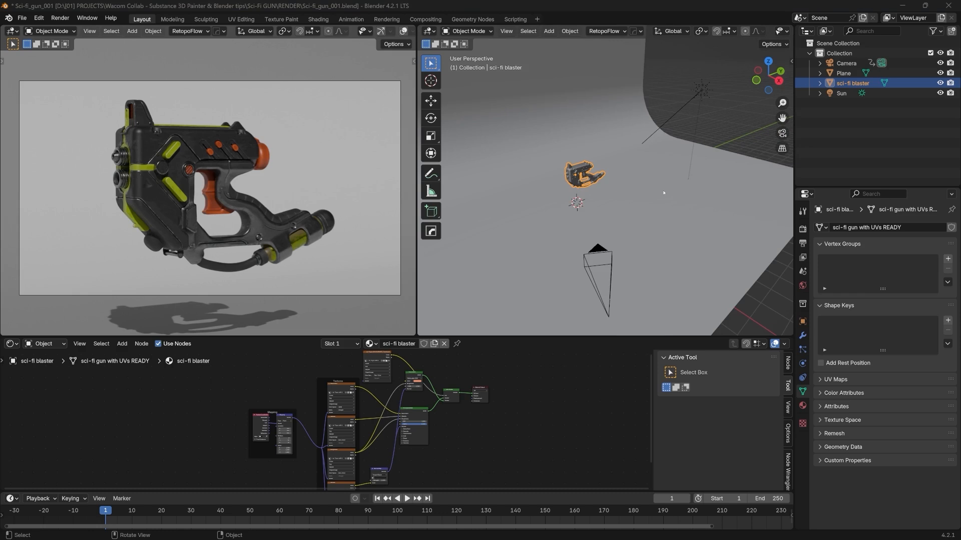
pyautogui.click(698, 96)
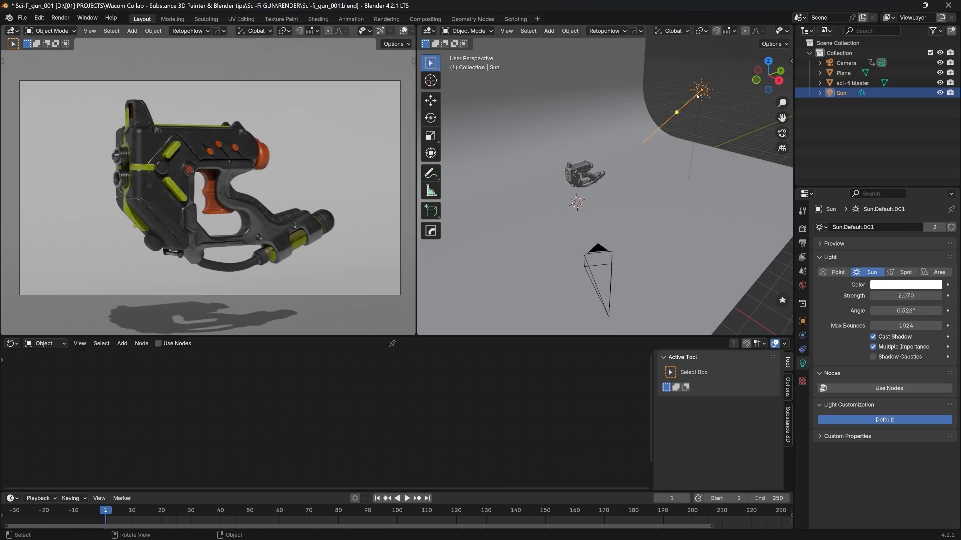
pyautogui.press('Delete')
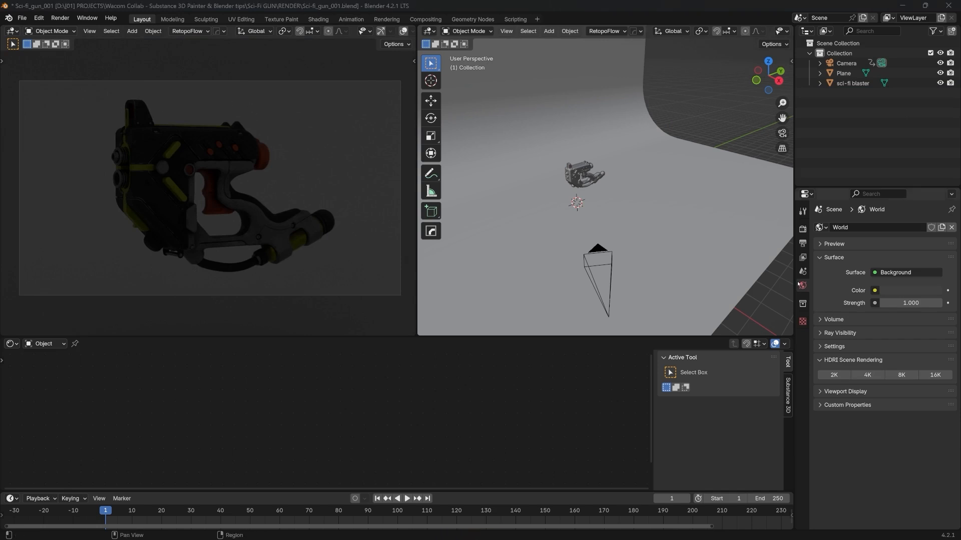
# Step: Try brightening the world background color to a value of 0.900 and darken it to a grey
pyautogui.click(907, 291)
pyautogui.moveTo(933, 198); pyautogui.dragTo(934, 136)
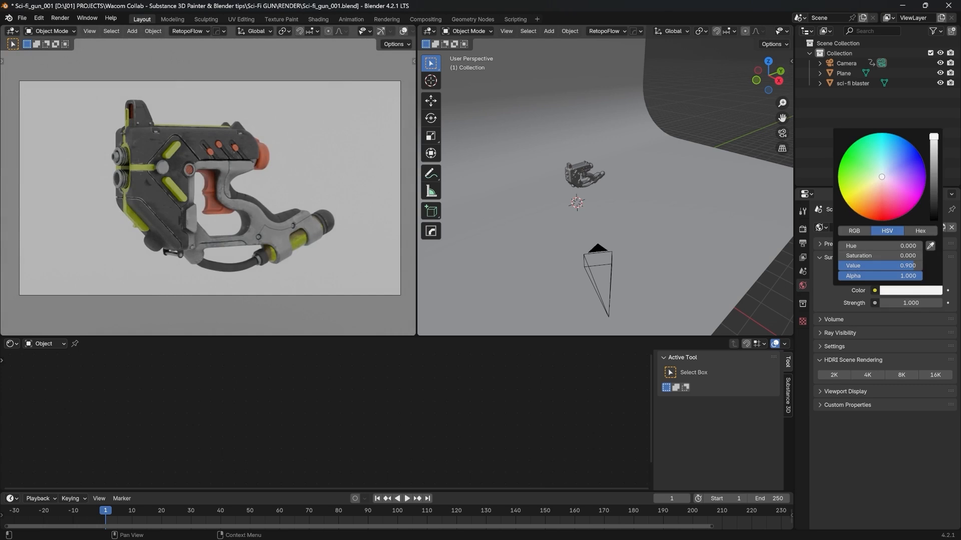
pyautogui.moveTo(934, 136); pyautogui.dragTo(934, 166)
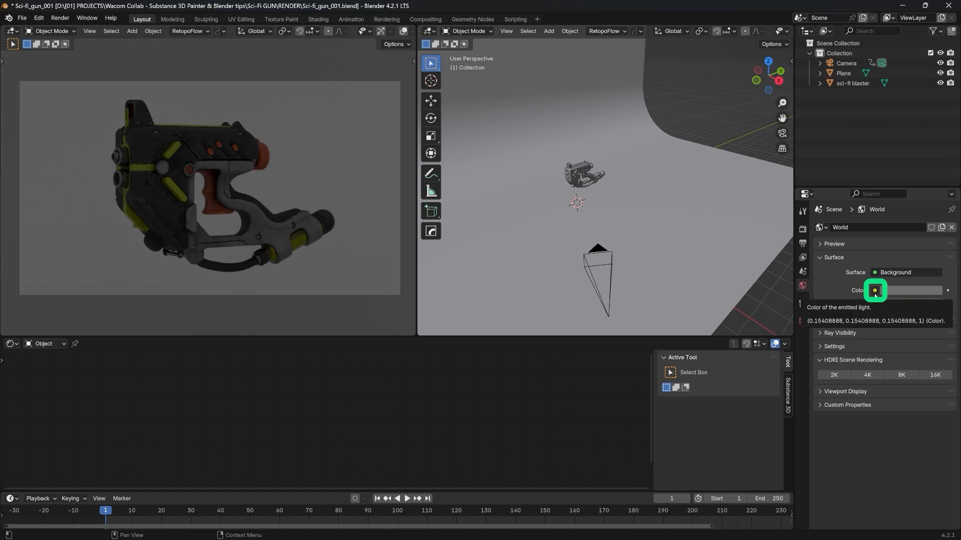
# Step: Assign an Environment Texture to the color of the world background
pyautogui.click(875, 291)
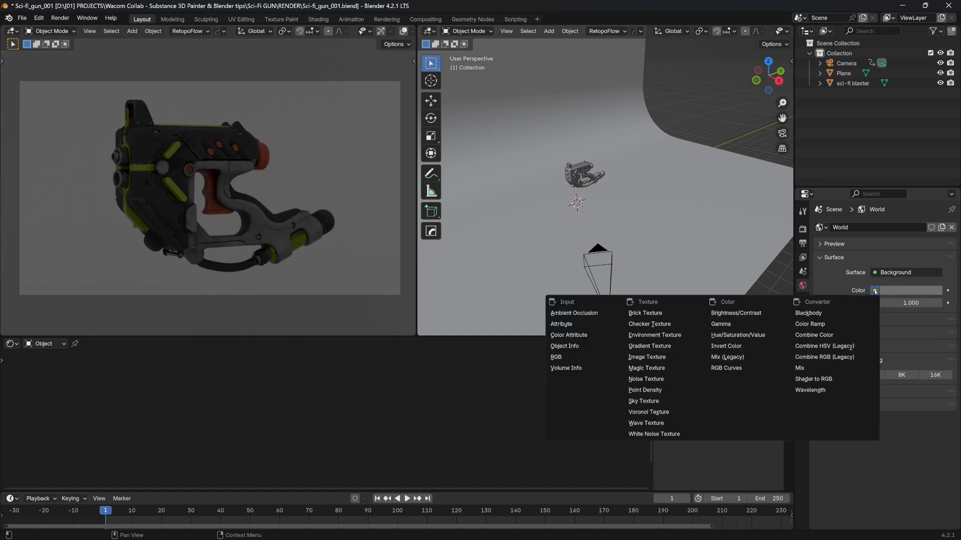
pyautogui.click(875, 290)
pyautogui.click(678, 334)
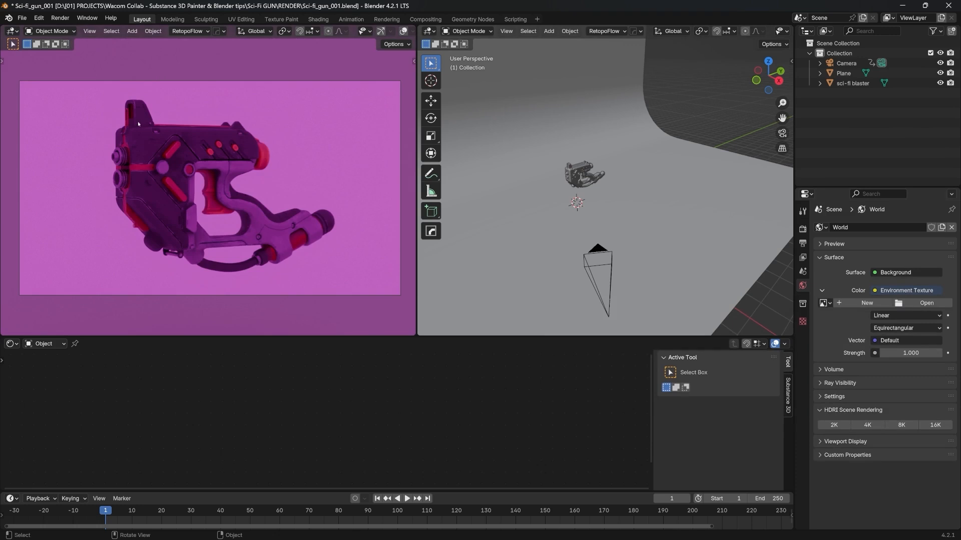
# Step: Load the workshop_4k.exr HDRI from the HDRI folder as the world's environment image
pyautogui.click(913, 303)
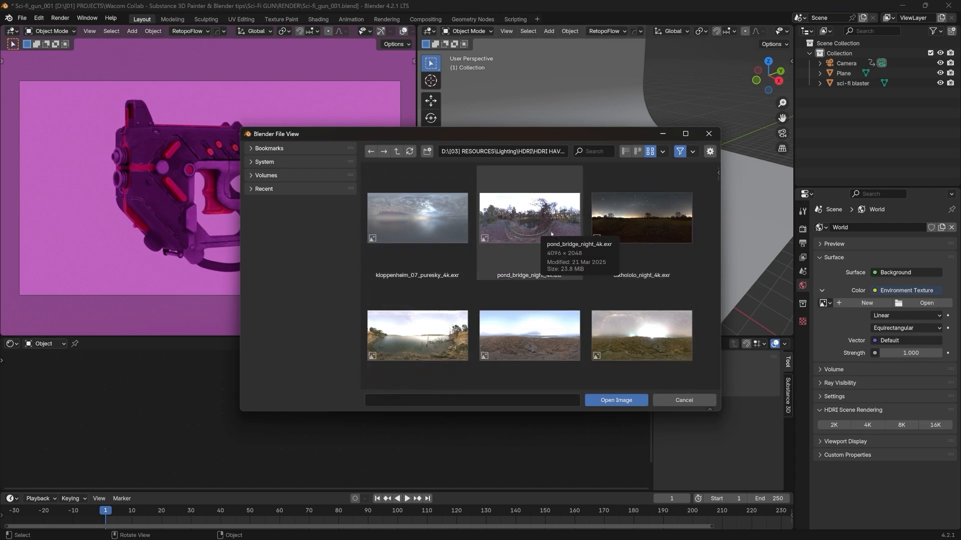
pyautogui.scroll(-5, 538, 261)
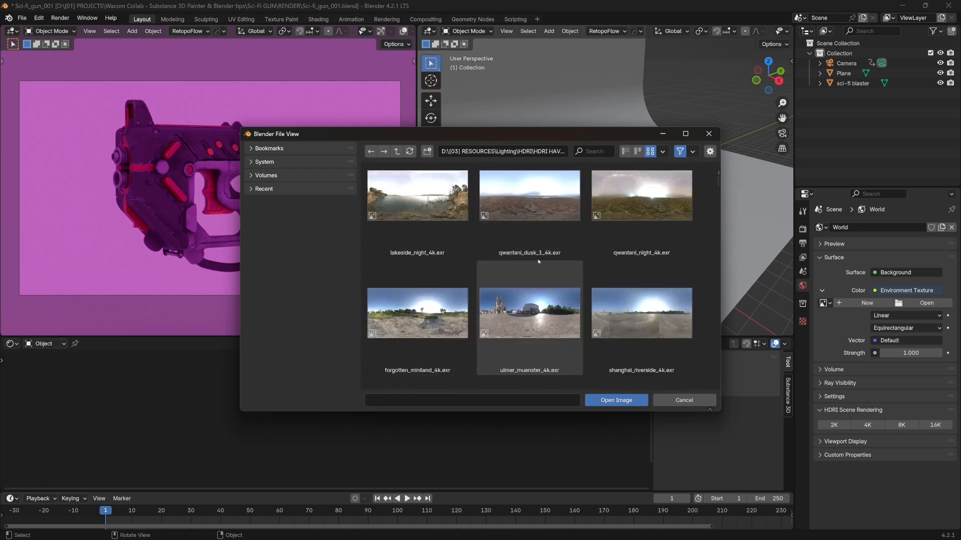
pyautogui.scroll(-10, 503, 261)
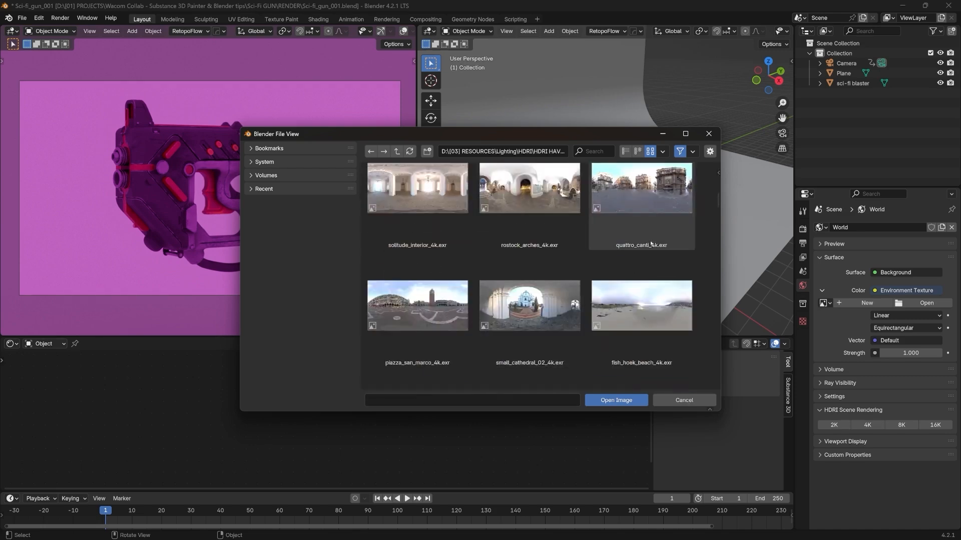
pyautogui.scroll(-4, 504, 223)
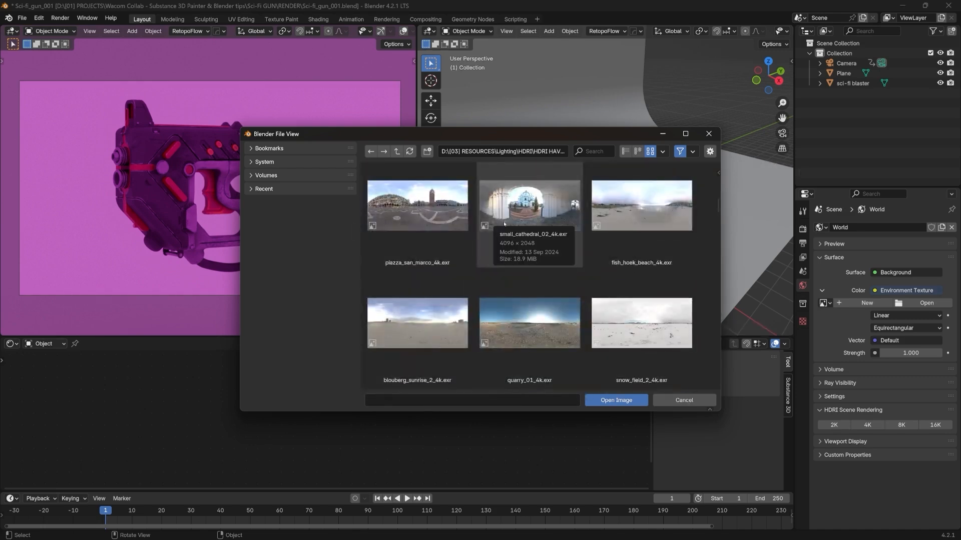
pyautogui.scroll(-8, 504, 224)
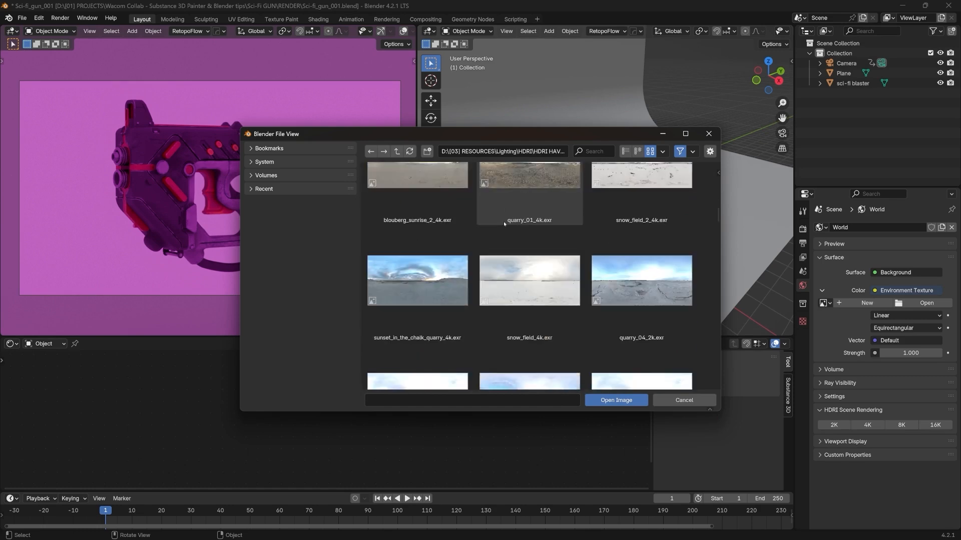
pyautogui.scroll(-12, 503, 221)
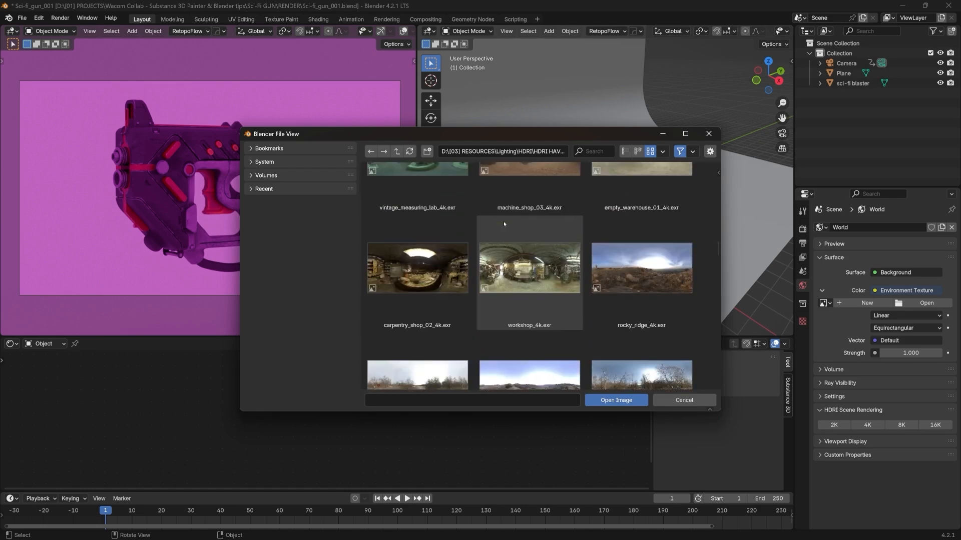
pyautogui.click(530, 300)
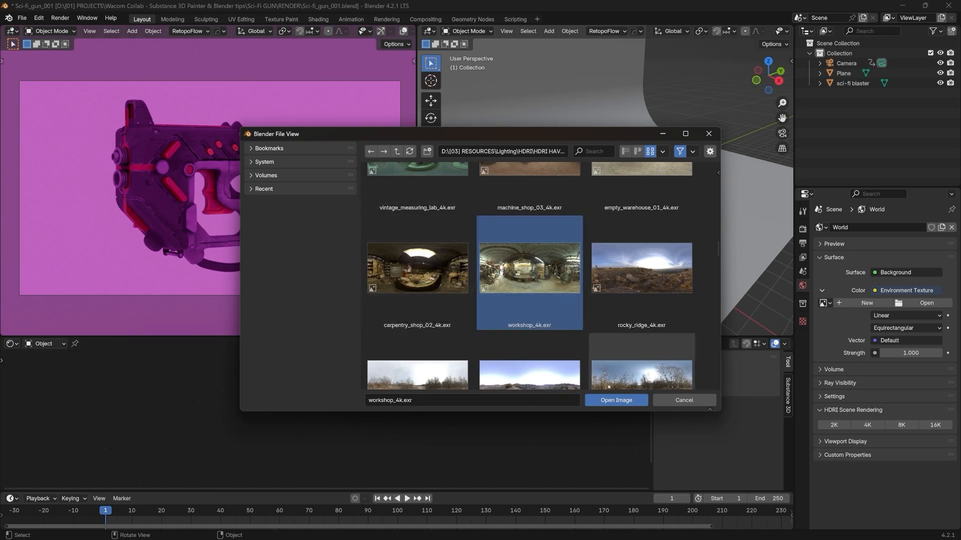
pyautogui.click(616, 400)
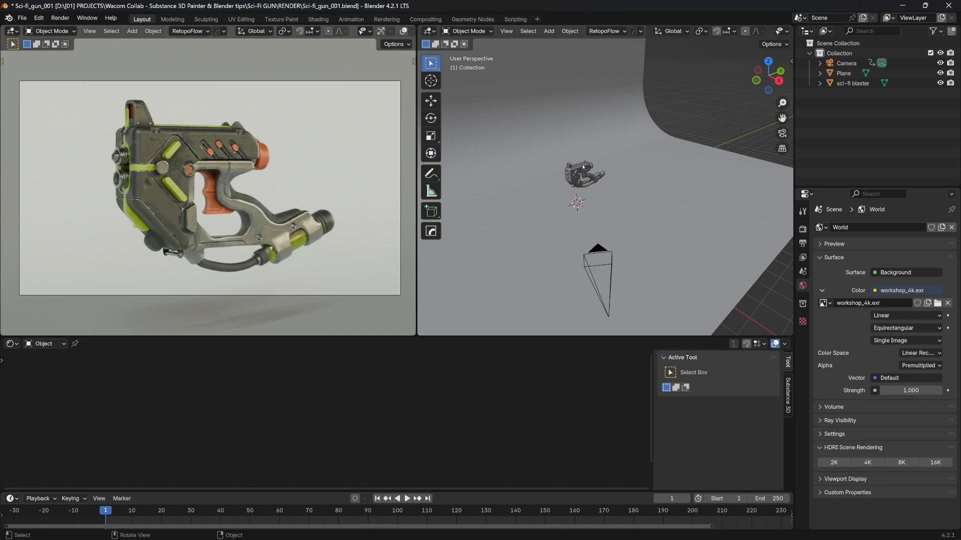
# Step: Create a new material for the curved backdrop plane behind the blaster
pyautogui.click(552, 98)
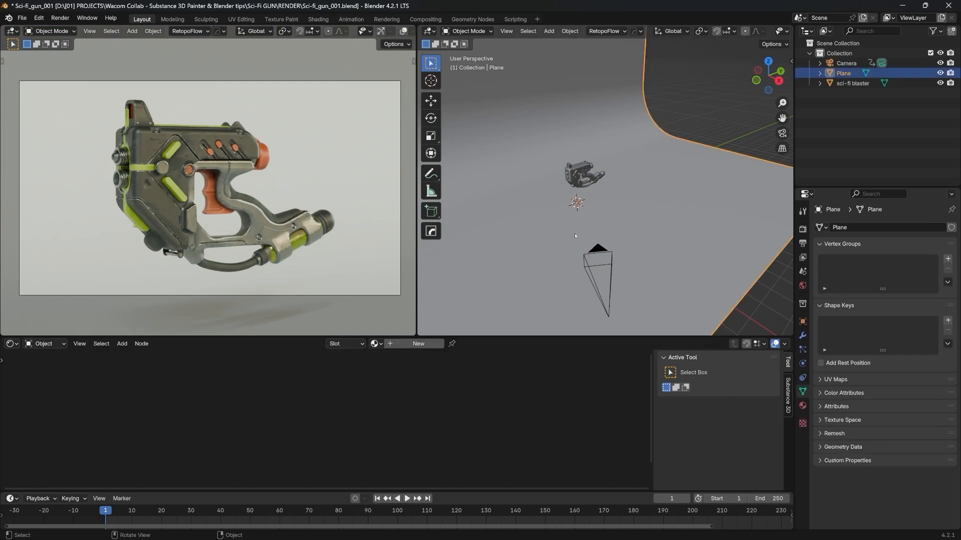
pyautogui.scroll(-6, 575, 236)
pyautogui.moveTo(585, 200); pyautogui.dragTo(561, 194, button='middle')
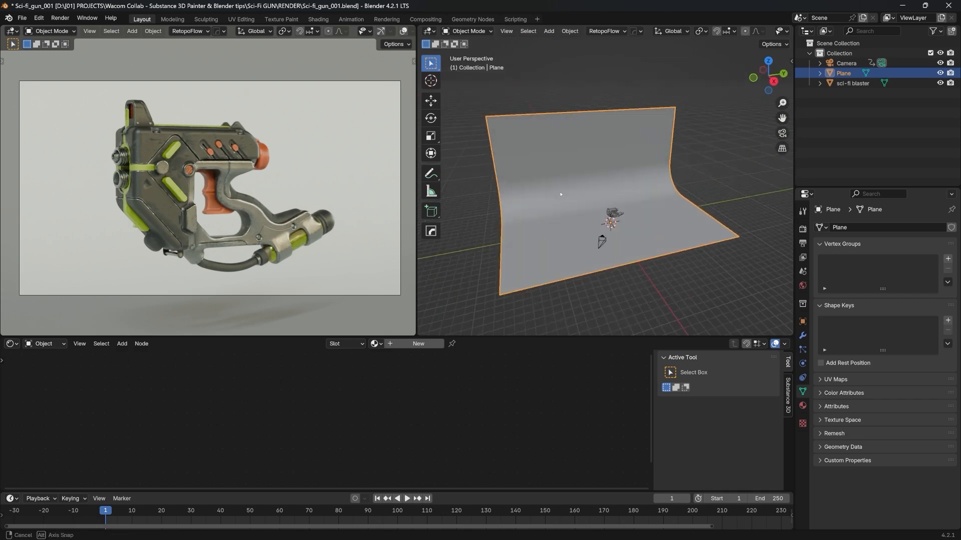
pyautogui.click(418, 344)
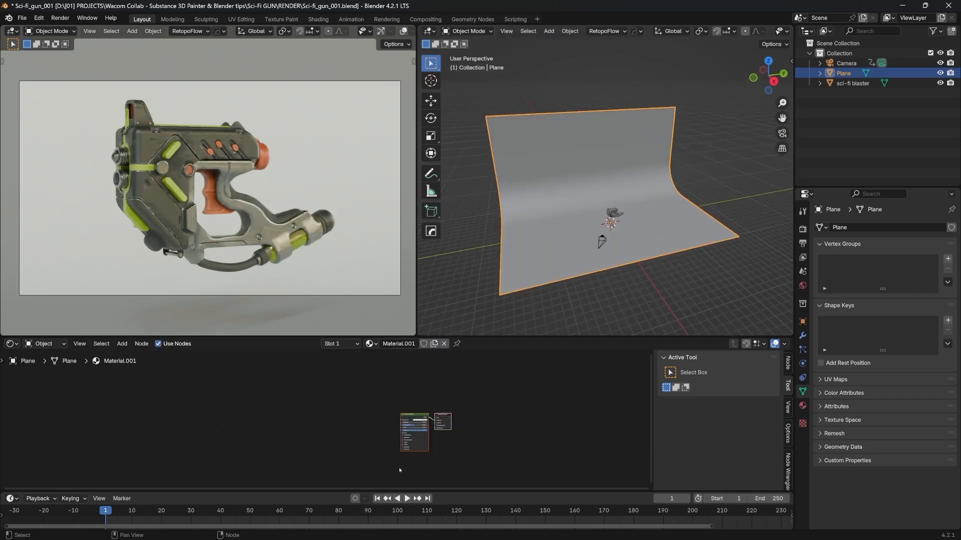
# Step: Set the backdrop material's base color to black
pyautogui.scroll(4, 408, 447)
pyautogui.scroll(2, 391, 400)
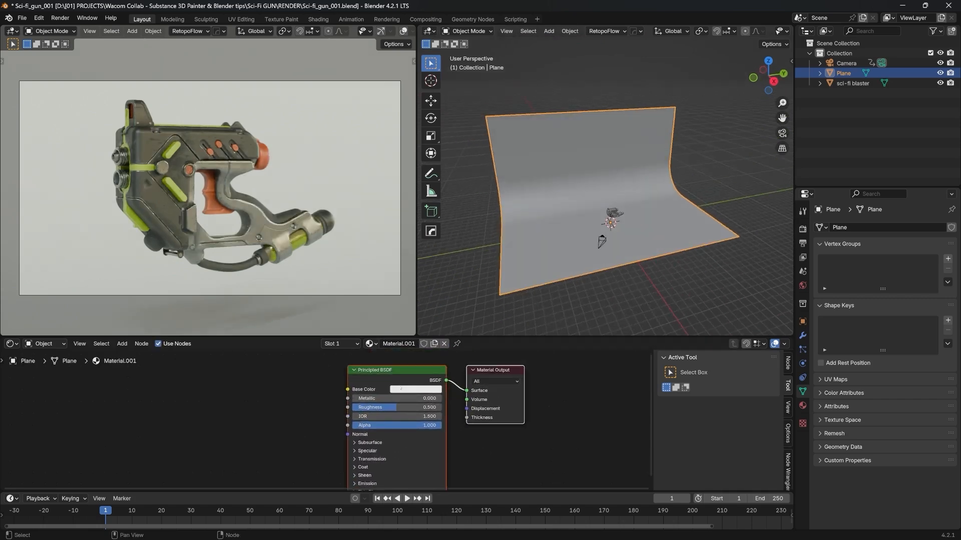
pyautogui.click(416, 389)
pyautogui.moveTo(472, 263); pyautogui.dragTo(472, 313)
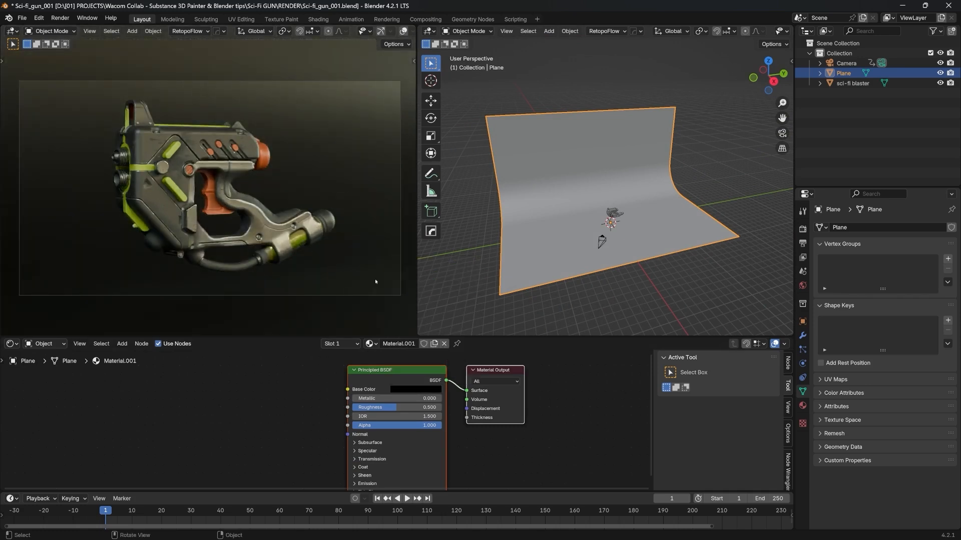
# Step: Set the backdrop material's roughness to 1.000 and its metallic value to about 0.664
pyautogui.moveTo(398, 407); pyautogui.dragTo(443, 408)
pyautogui.moveTo(371, 398); pyautogui.dragTo(396, 396)
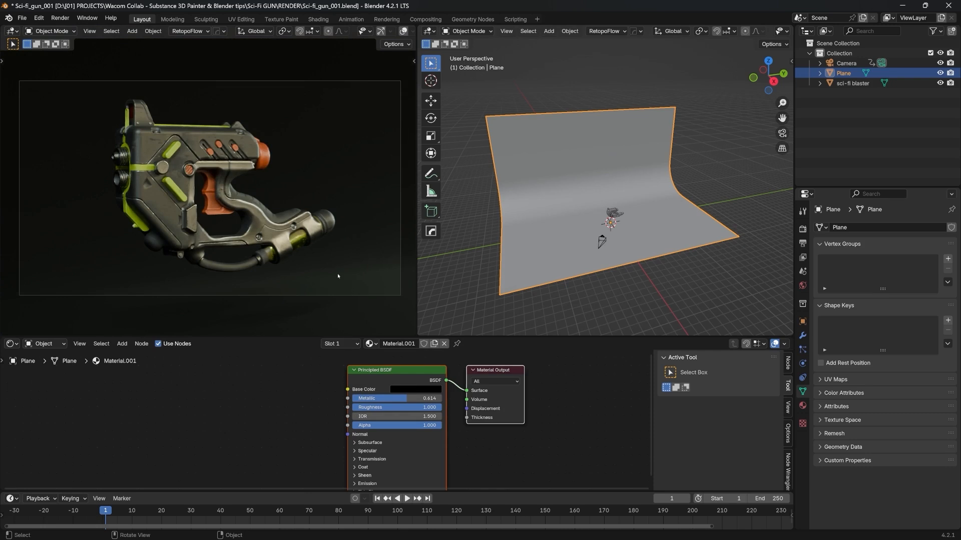
pyautogui.moveTo(407, 398); pyautogui.dragTo(412, 399)
# Step: Show the World shader nodes and add Texture Coordinate and Mapping nodes to the workshop_4k.exr environment texture
pyautogui.click(37, 345)
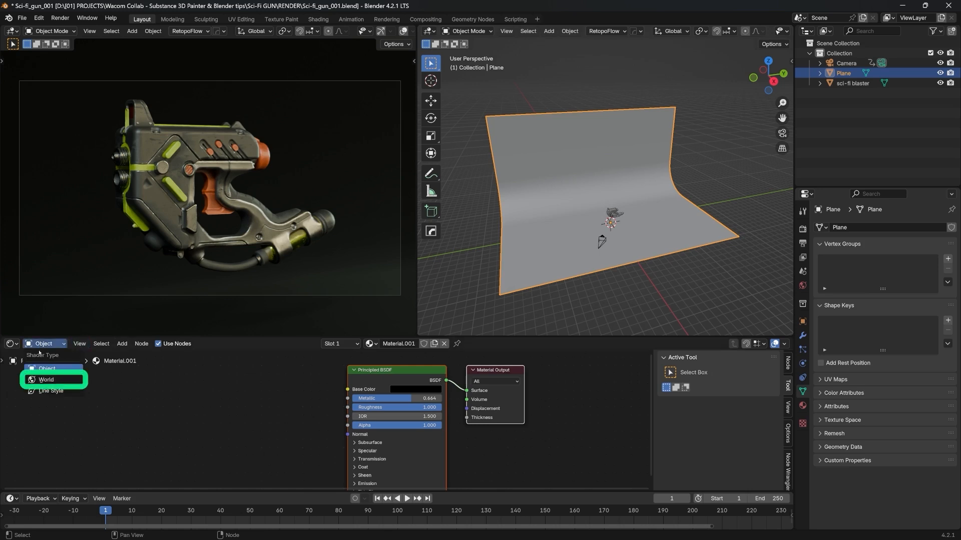
pyautogui.click(40, 380)
pyautogui.moveTo(425, 385); pyautogui.dragTo(476, 384, button='middle')
pyautogui.click(341, 387)
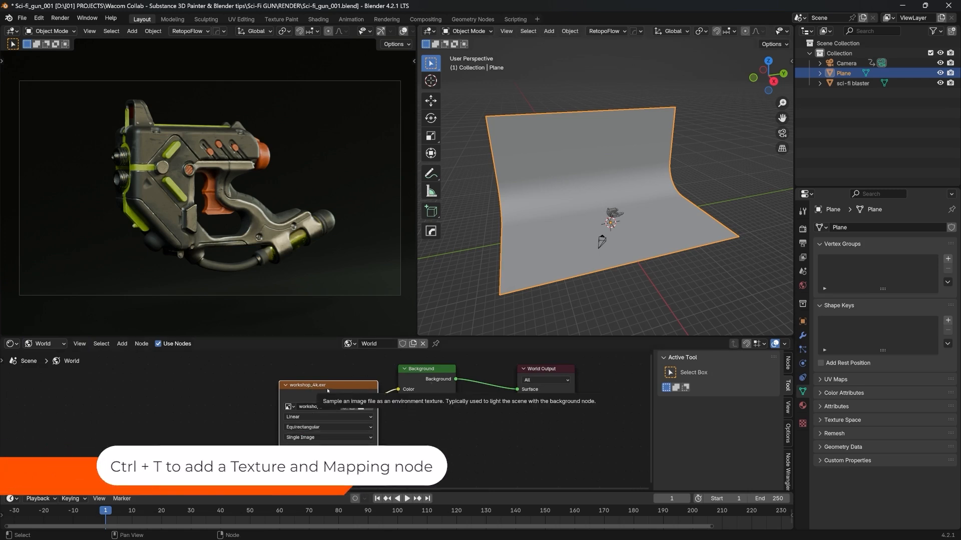
pyautogui.hotkey('ctrl', 't')
pyautogui.moveTo(262, 397); pyautogui.dragTo(334, 359, button='middle')
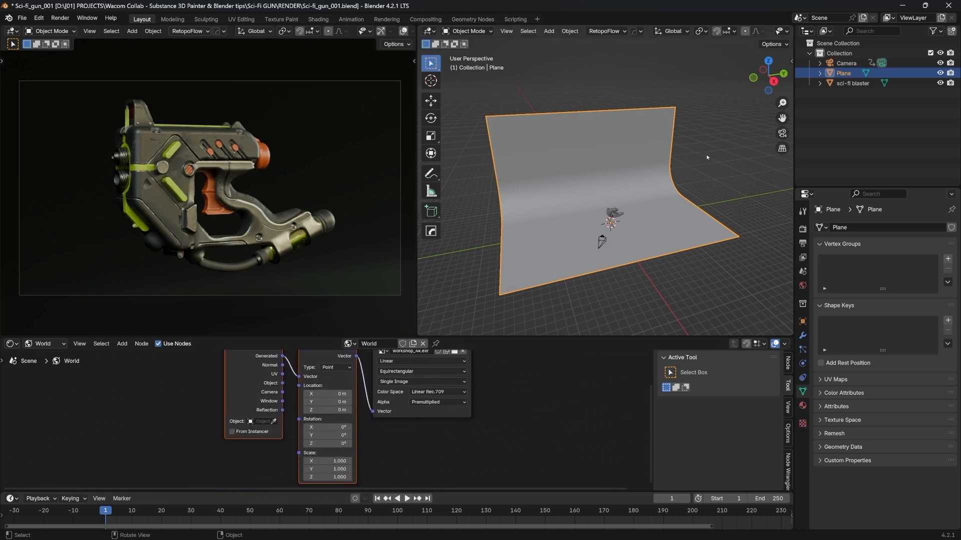
# Step: Set the perspective viewport beside the camera view to Material Preview shading and examine the blaster against the dark backdrop
pyautogui.scroll(-5, 605, 31)
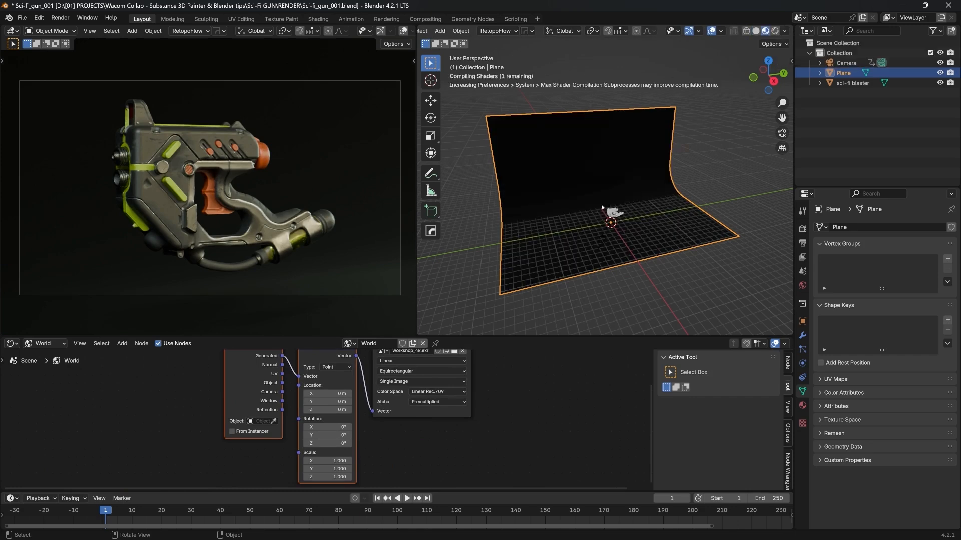
pyautogui.scroll(3, 644, 243)
pyautogui.scroll(13, 608, 196)
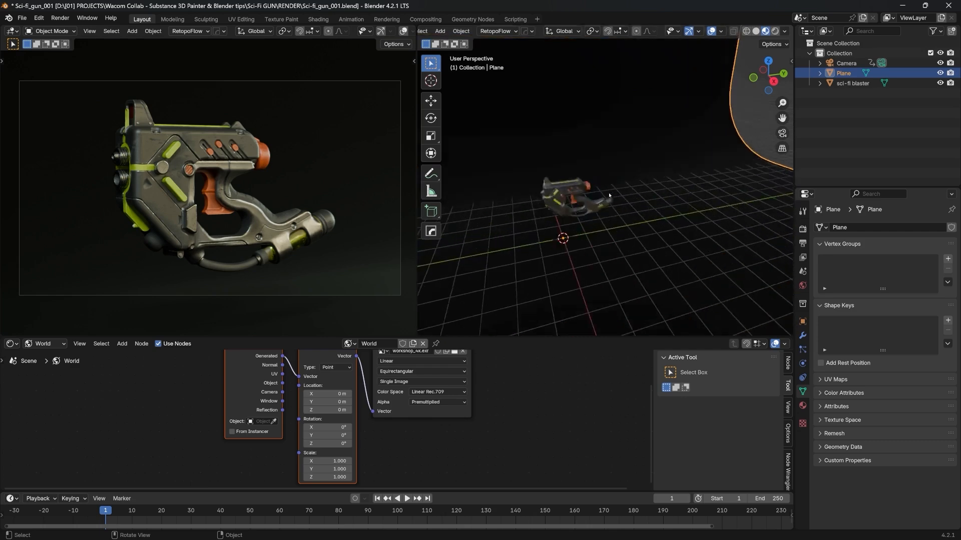
pyautogui.scroll(-9, 608, 197)
pyautogui.keyDown('shift'); pyautogui.moveTo(540, 191); pyautogui.dragTo(575, 195, button='middle'); pyautogui.keyUp('shift')
pyautogui.scroll(3, 575, 195)
pyautogui.scroll(4, 593, 169)
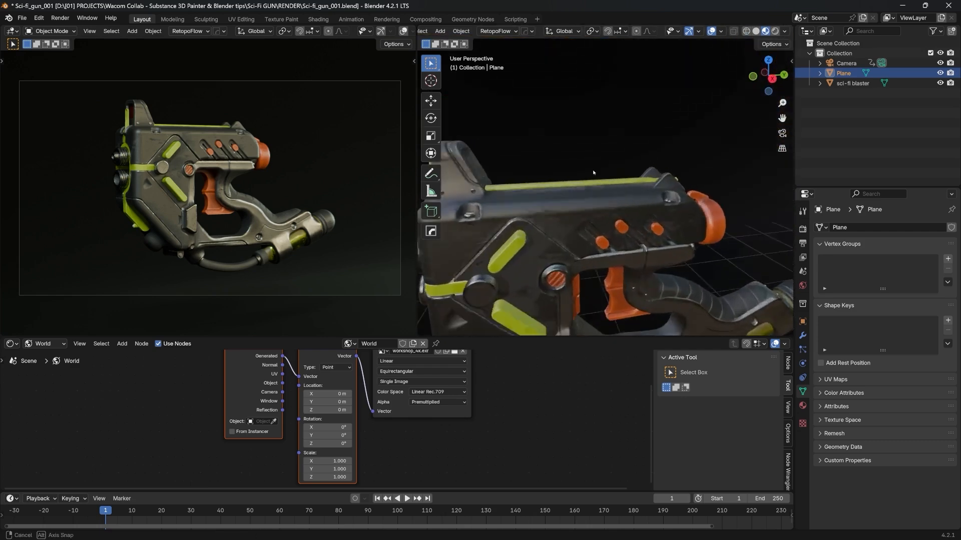
pyautogui.scroll(-7, 580, 197)
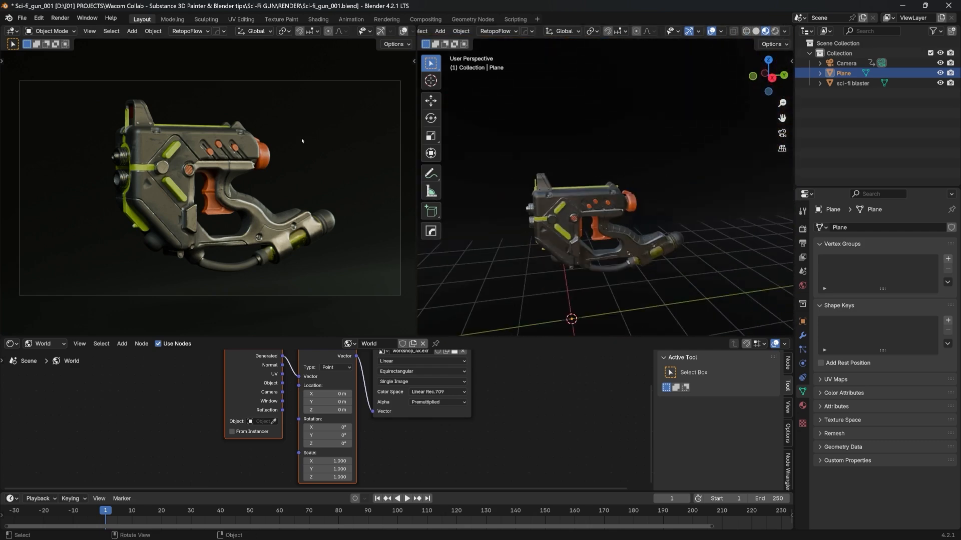
# Step: Rotate the workshop environment to 244° about Z in its Mapping node, judging the lighting on the blaster through the camera
pyautogui.moveTo(302, 140); pyautogui.dragTo(266, 93, button='middle')
pyautogui.moveTo(318, 131); pyautogui.dragTo(218, 65, button='middle')
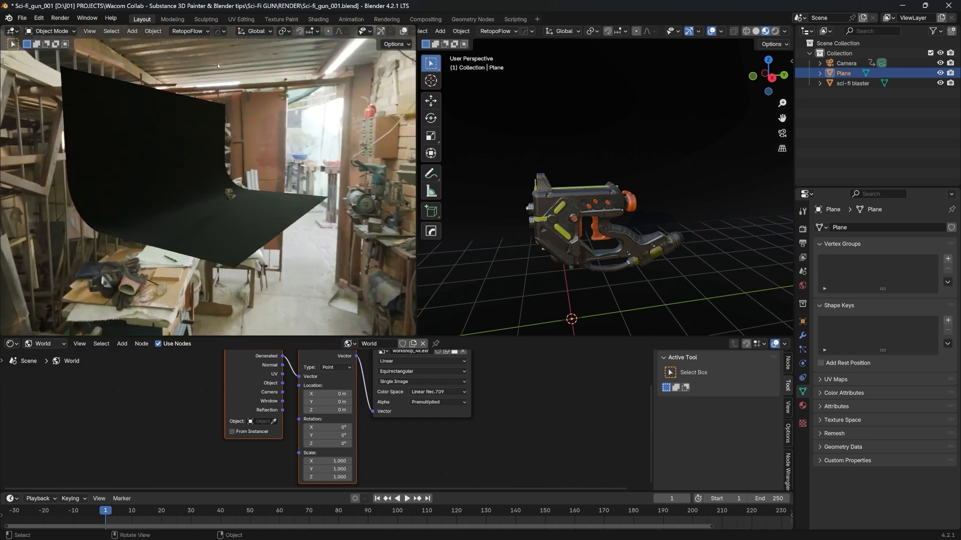
pyautogui.moveTo(327, 444); pyautogui.dragTo(576, 443)
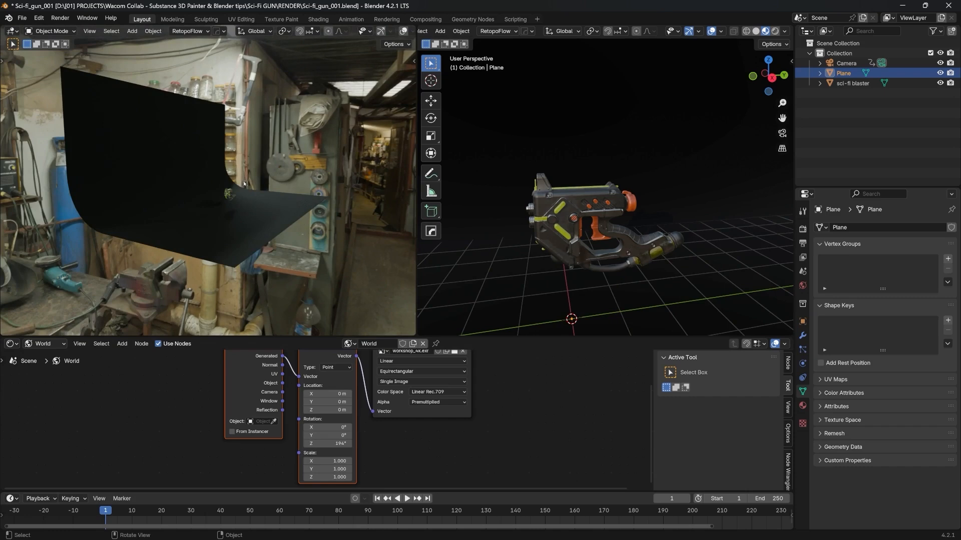
pyautogui.press('KP_0')
pyautogui.moveTo(327, 443); pyautogui.dragTo(370, 443)
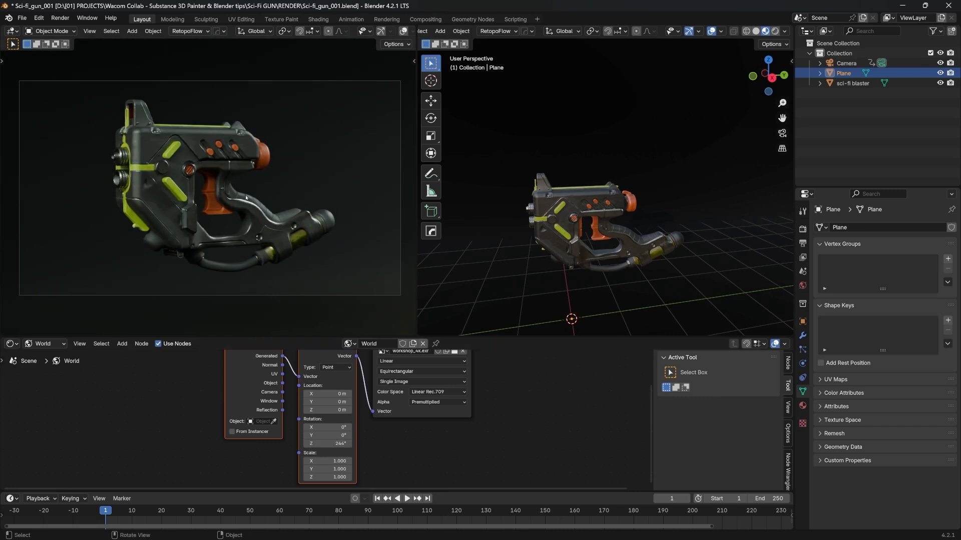
# Step: Examine the blaster full-screen through the camera under the rotated environment lighting, and return to the normal layout
pyautogui.hotkey('ctrl', 'space')
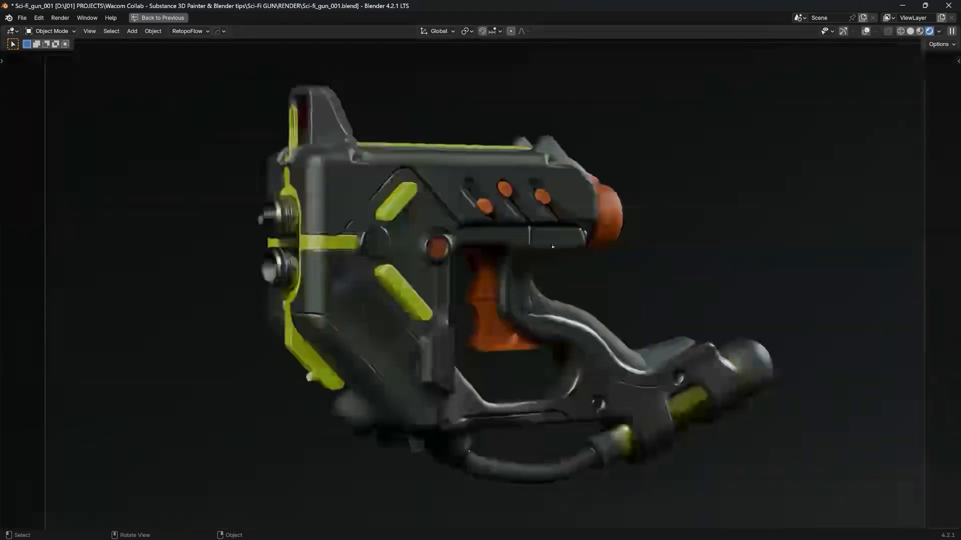
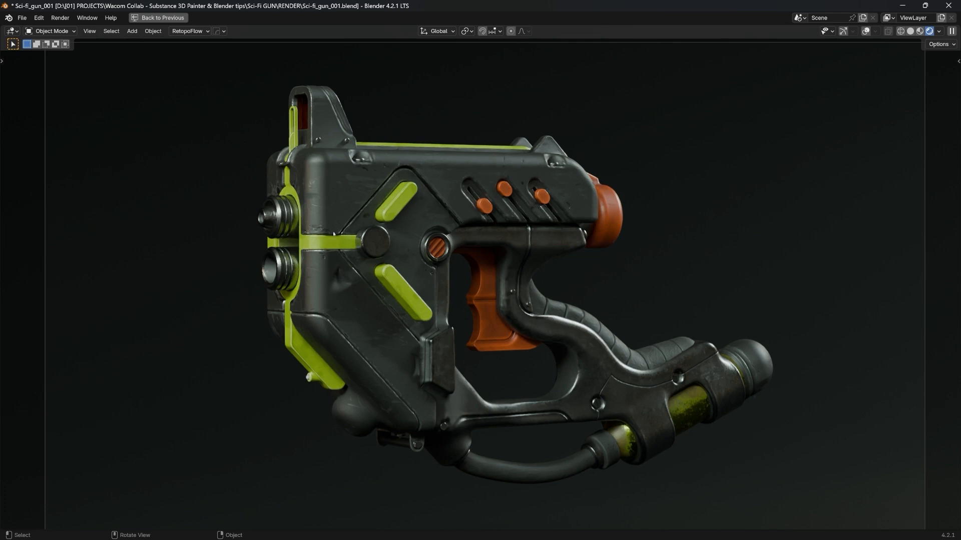
pyautogui.press('ctrl')
pyautogui.hotkey('ctrl', 'space')
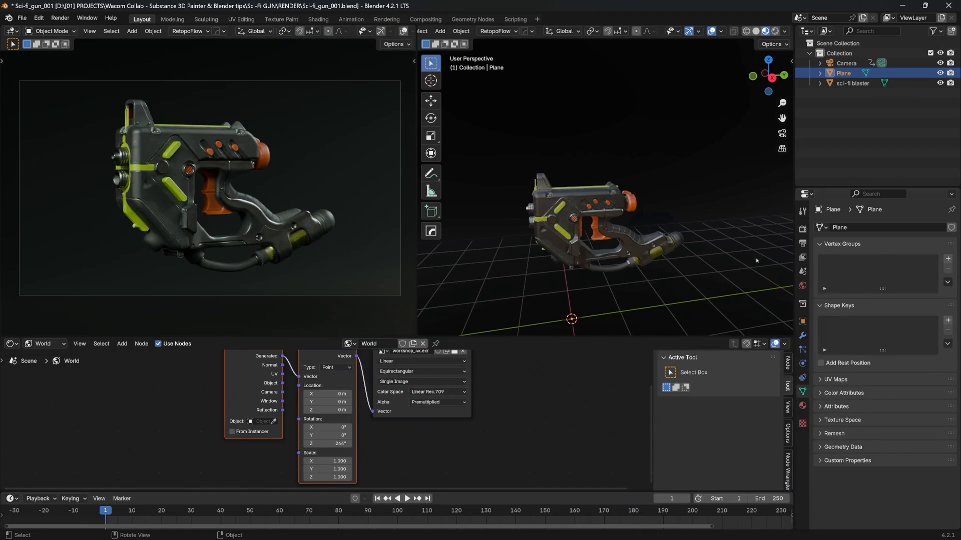
# Step: Reduce the World background strength to 0.600
pyautogui.click(802, 271)
pyautogui.click(803, 285)
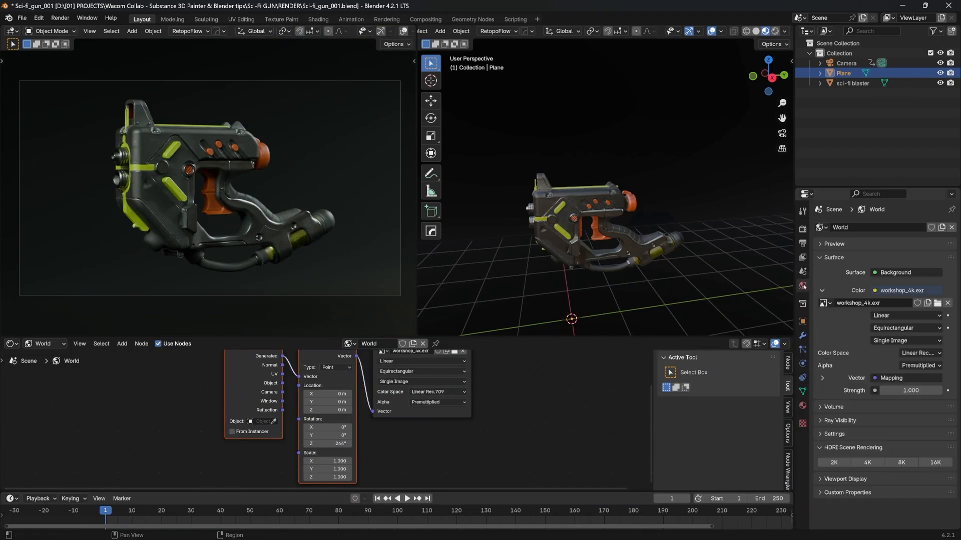
pyautogui.click(906, 390)
pyautogui.write('00')
pyautogui.press('Return')
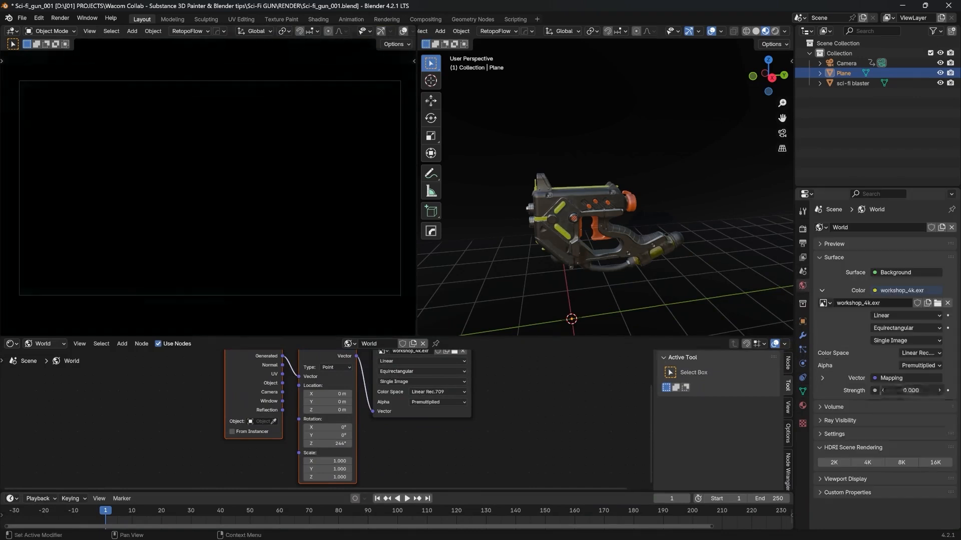
pyautogui.click(910, 390)
pyautogui.write('0.6')
pyautogui.press('Return')
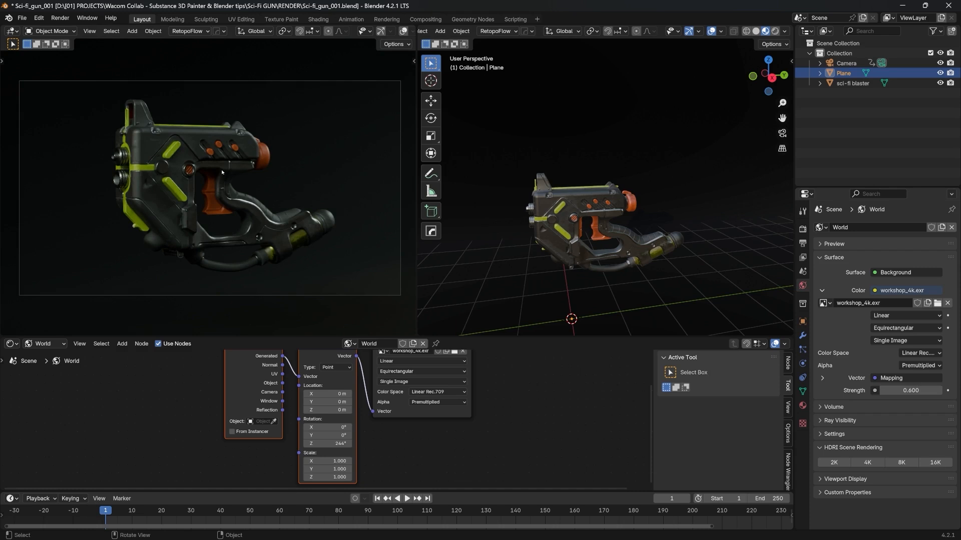
# Step: Set the perspective viewport to Solid shading and bring the whole backdrop, blaster and camera into view
pyautogui.scroll(-3, 686, 194)
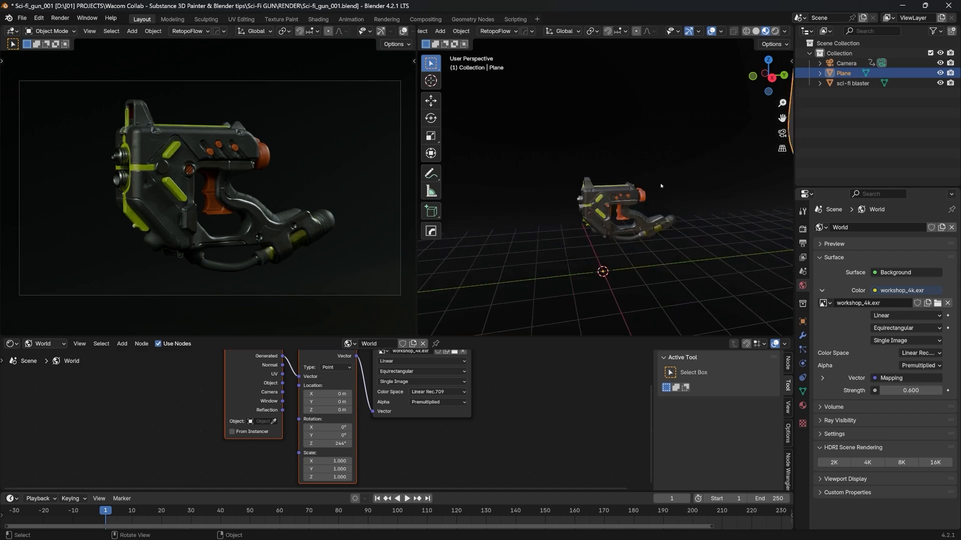
pyautogui.moveTo(686, 193); pyautogui.dragTo(645, 184, button='middle')
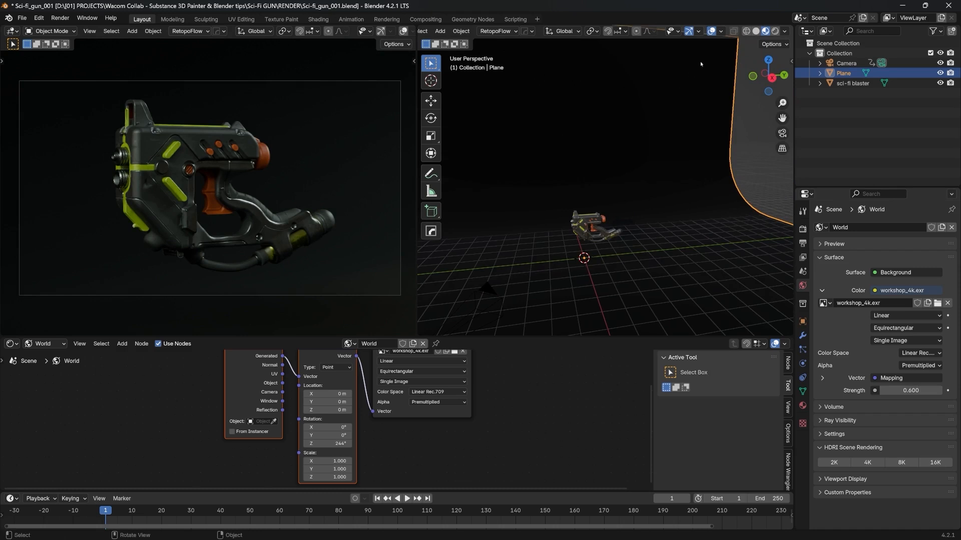
pyautogui.click(756, 31)
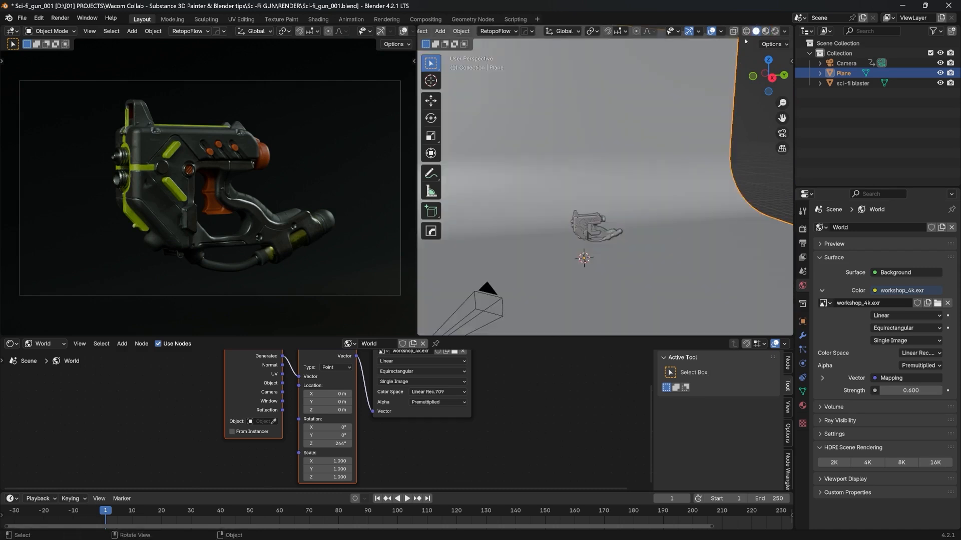
pyautogui.moveTo(547, 232); pyautogui.dragTo(538, 237, button='middle')
pyautogui.scroll(-2, 538, 237)
pyautogui.scroll(-5, 538, 237)
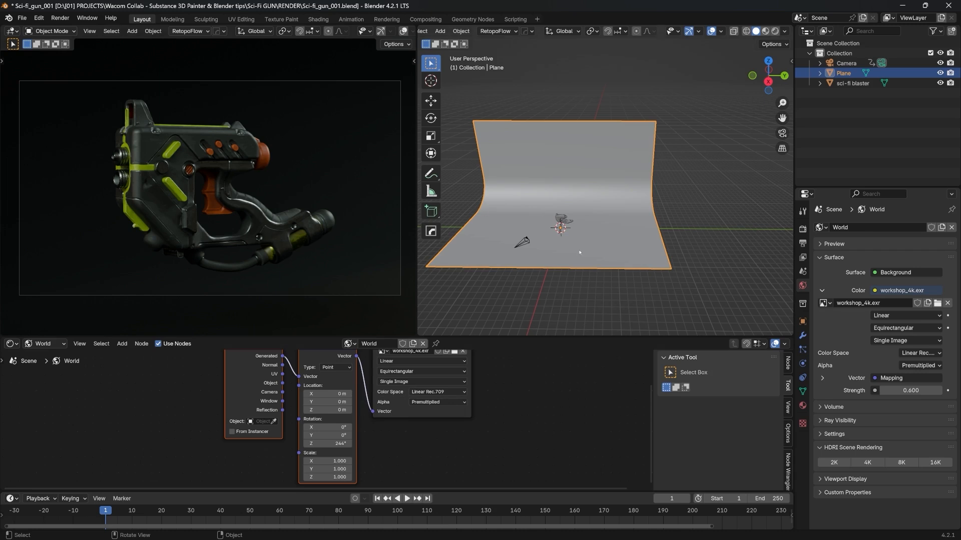
# Step: Add an Area light to the scene and raise it well above the blaster
pyautogui.hotkey('shift', 'a')
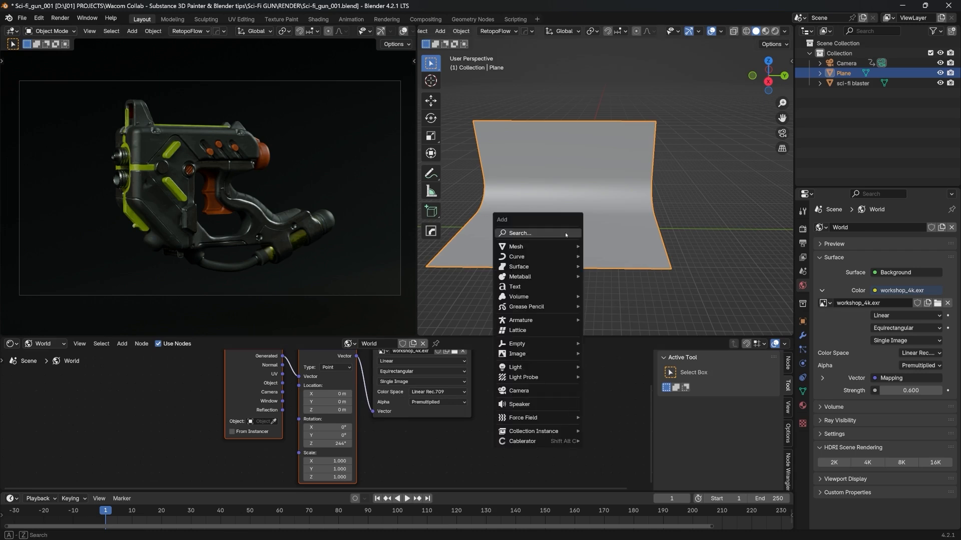
pyautogui.moveTo(562, 368)
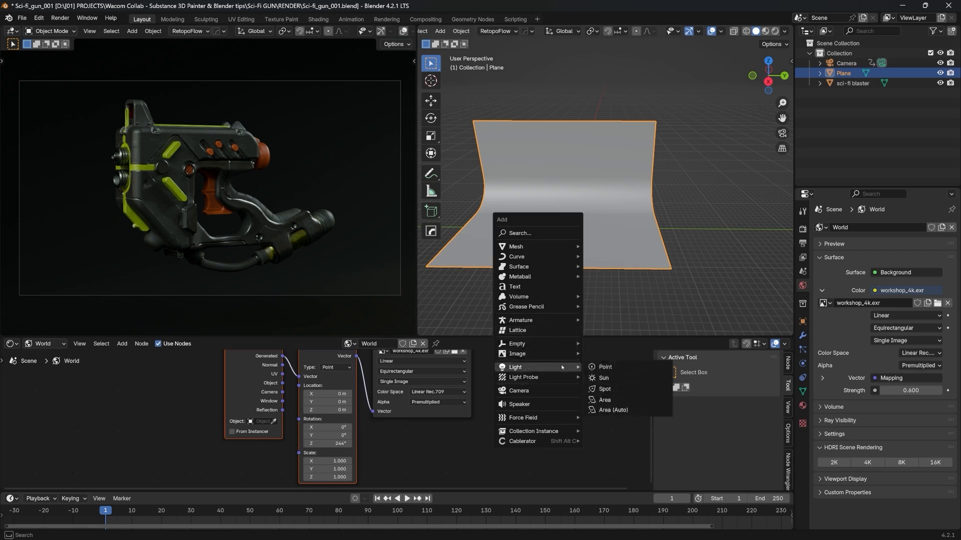
pyautogui.click(606, 400)
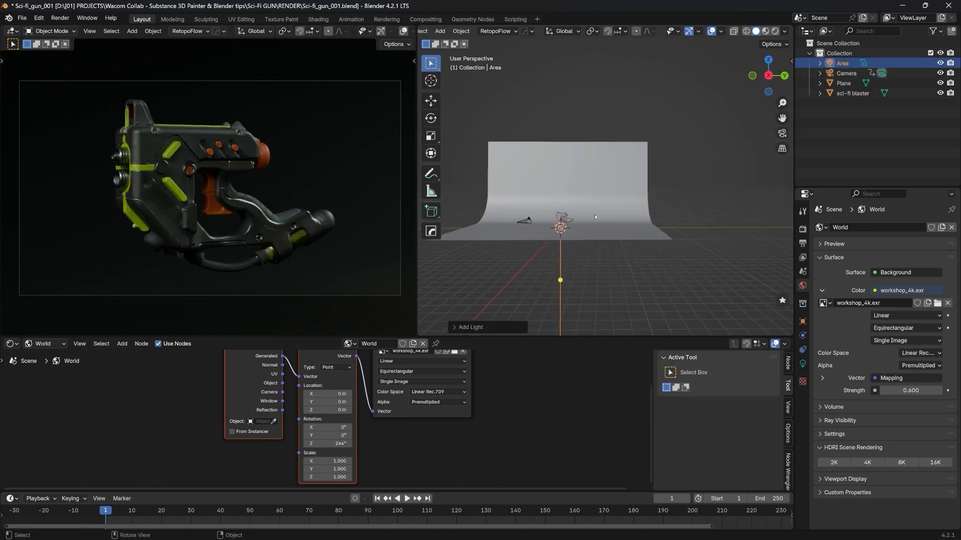
pyautogui.press('g')
pyautogui.press('z')
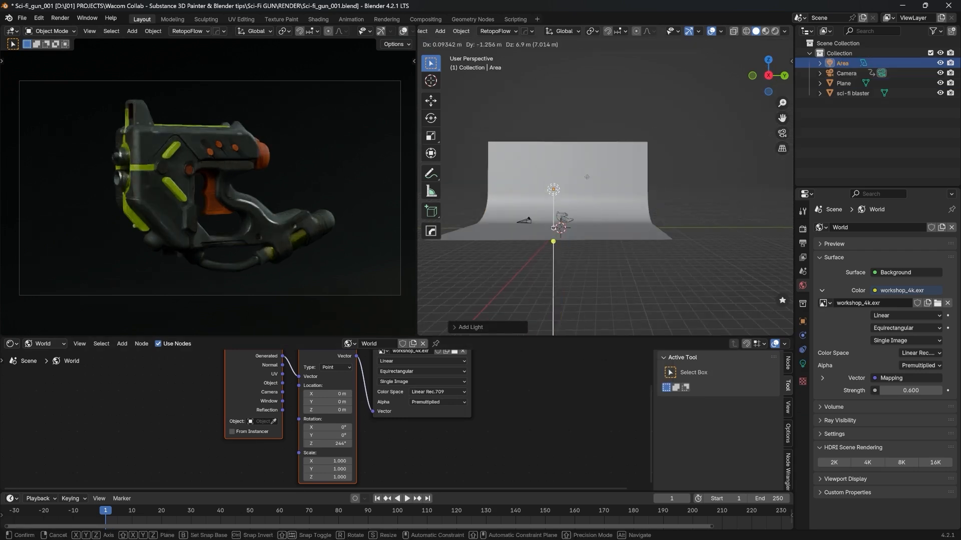
pyautogui.click(592, 172)
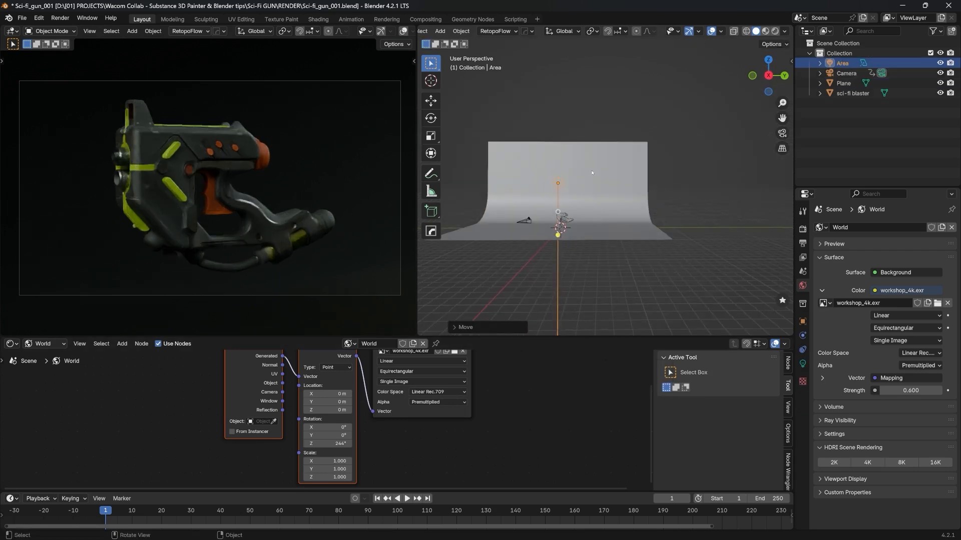
# Step: Set the area light's power to 940.3 W
pyautogui.click(802, 365)
pyautogui.scroll(7, 564, 198)
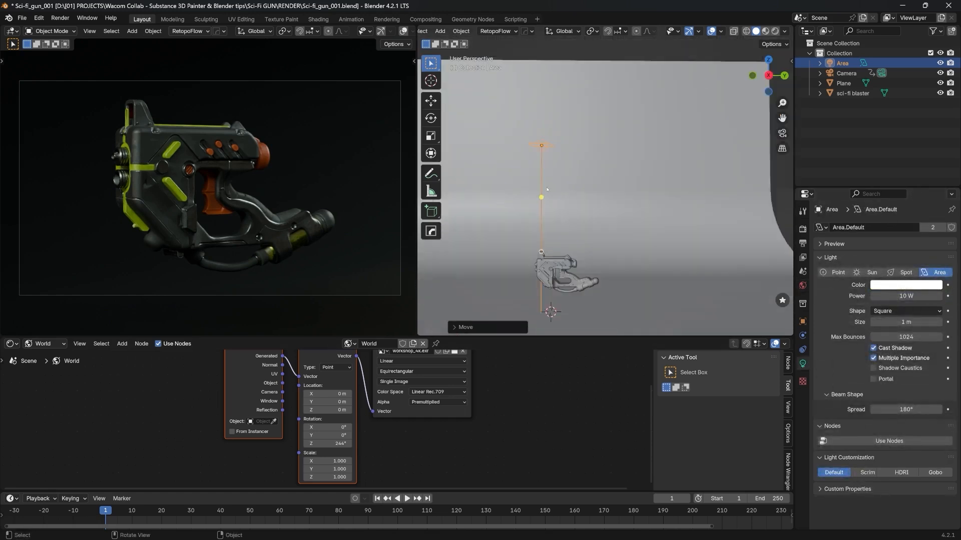
pyautogui.scroll(-2, 556, 188)
pyautogui.moveTo(905, 296); pyautogui.dragTo(948, 295)
# Step: Tilt the area light slightly from vertical and shift it a little above the blaster
pyautogui.moveTo(520, 100); pyautogui.dragTo(503, 162, button='middle')
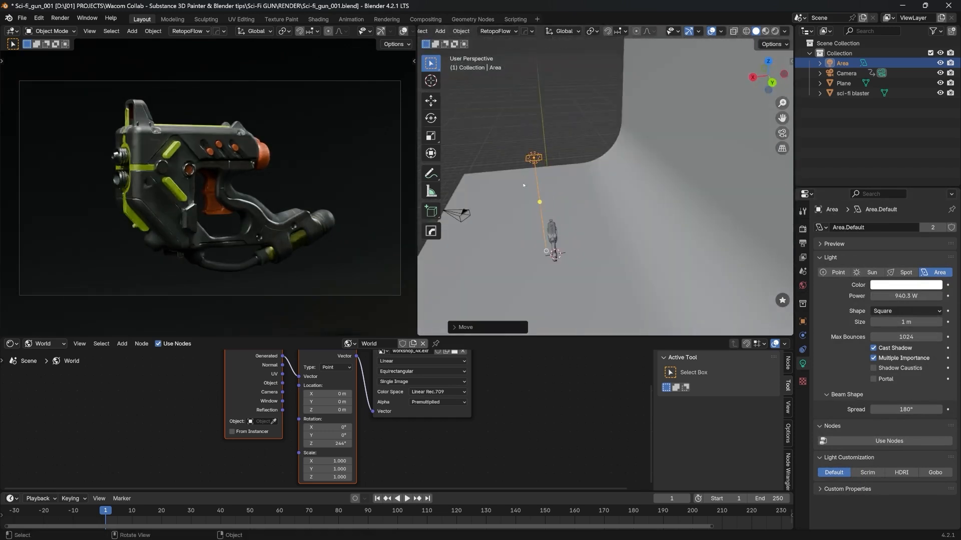
pyautogui.press('r')
pyautogui.click(527, 203)
pyautogui.moveTo(527, 203); pyautogui.dragTo(624, 173, button='middle')
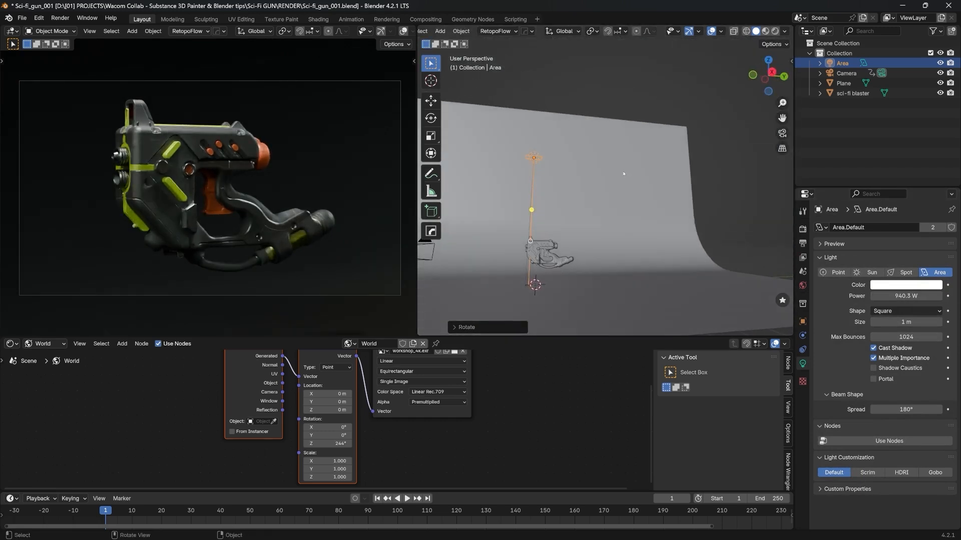
pyautogui.press('g')
pyautogui.click(525, 203)
# Step: In the right side view, tilt the area light diagonally downward and move it behind the blaster's rear so it points at the blaster
pyautogui.press('KP_3')
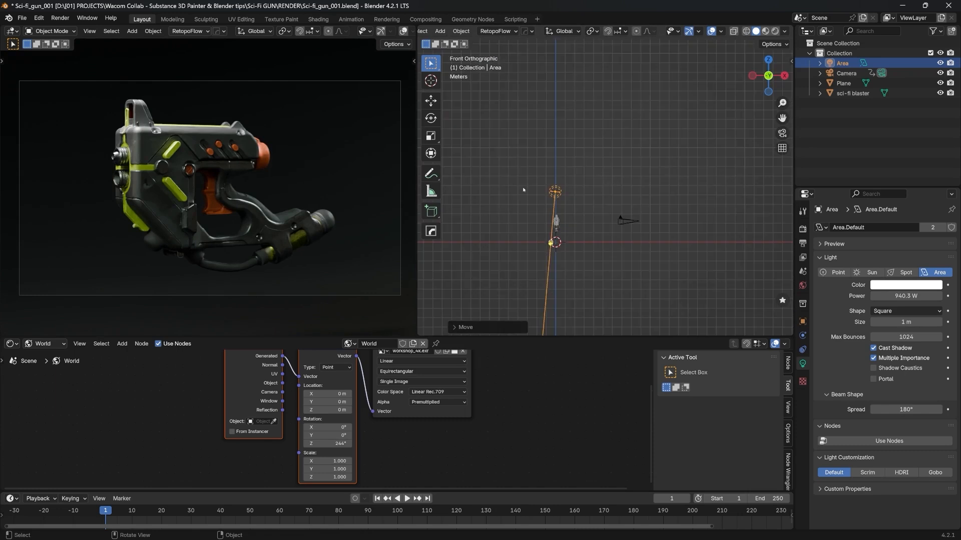
pyautogui.scroll(5, 528, 203)
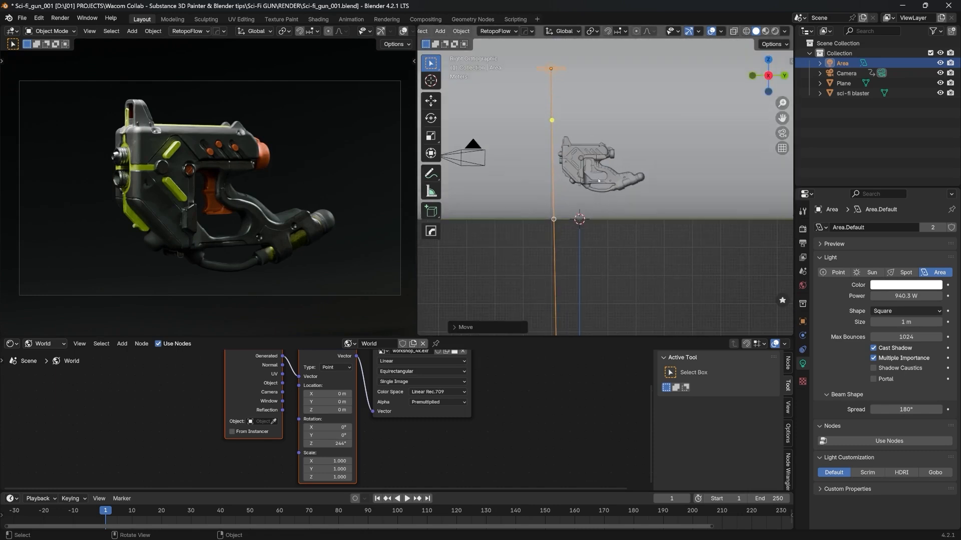
pyautogui.press('r')
pyautogui.click(732, 146)
pyautogui.press('g')
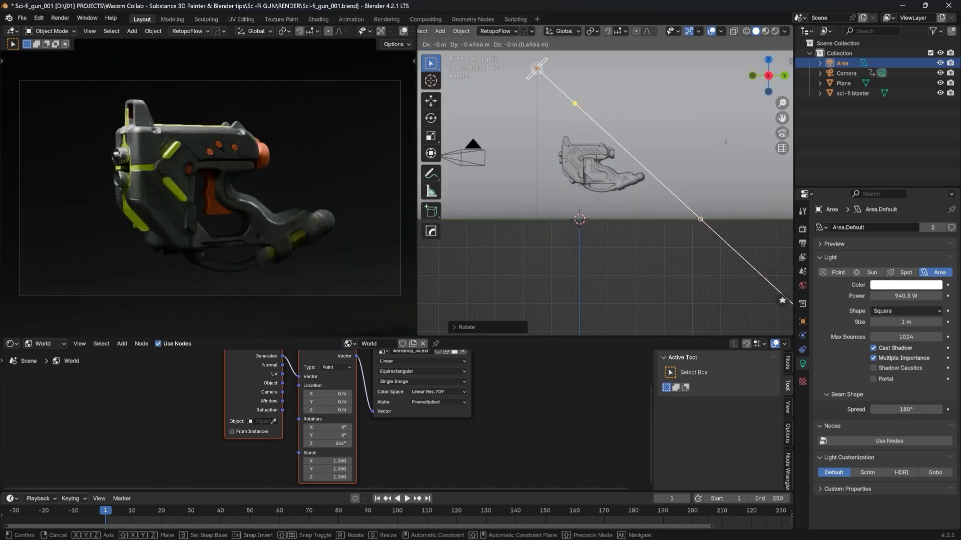
pyautogui.click(666, 144)
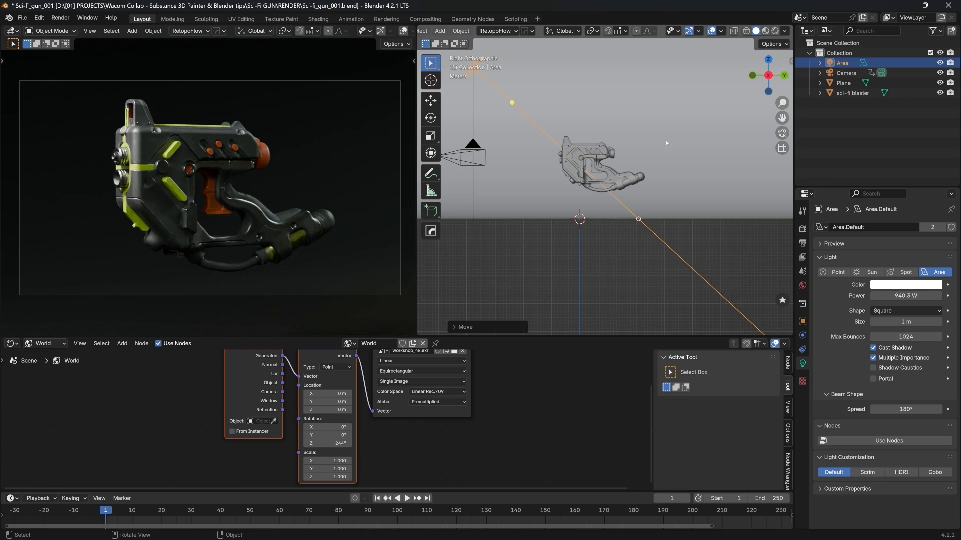
pyautogui.press('g')
pyautogui.click(664, 144)
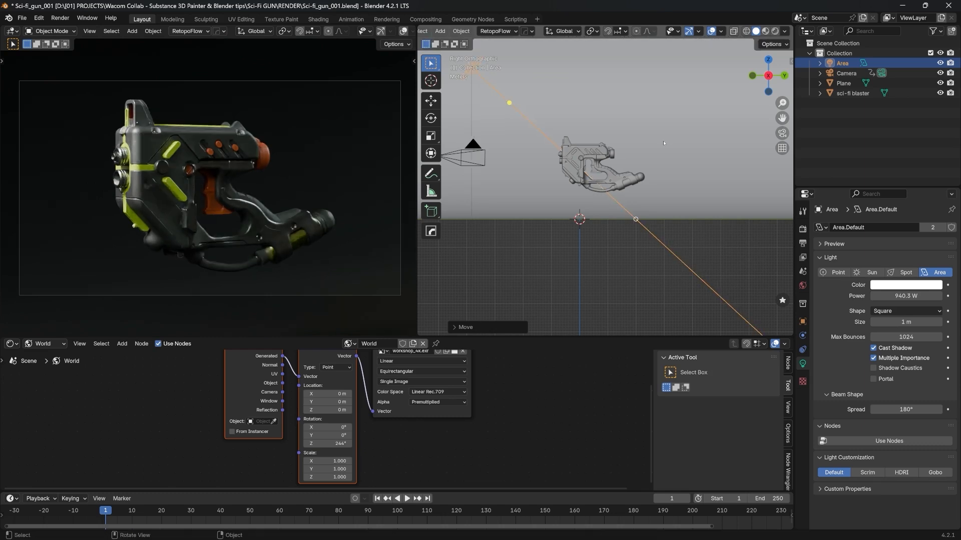
# Step: Toggle the area light's visibility off and on to compare its effect on the blaster
pyautogui.click(941, 63)
pyautogui.click(941, 63)
pyautogui.click(940, 63)
pyautogui.click(941, 63)
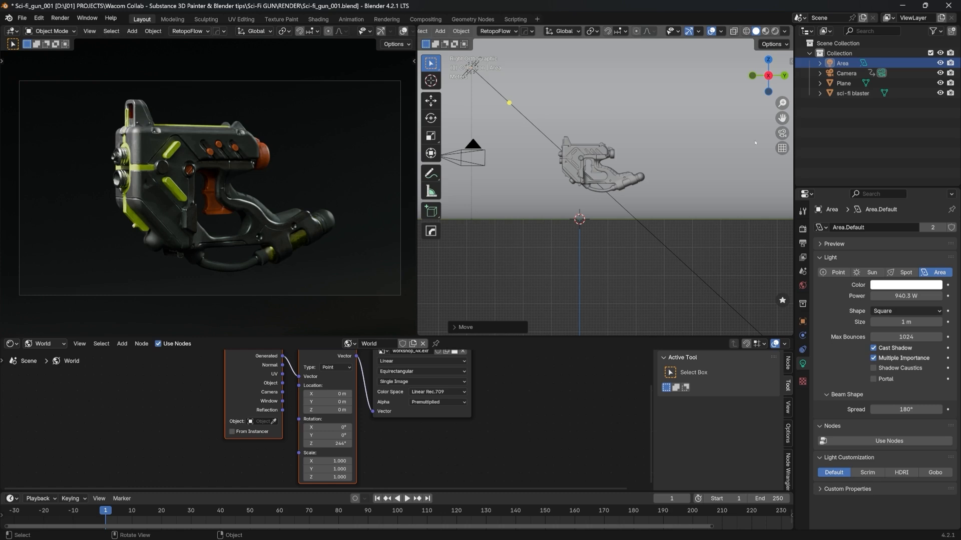
# Step: In the top view, turn the area light about the vertical axis and move it closer so it aims across the blaster from its rear corner
pyautogui.scroll(7, 719, 70)
pyautogui.moveTo(718, 70); pyautogui.dragTo(719, 102, button='middle')
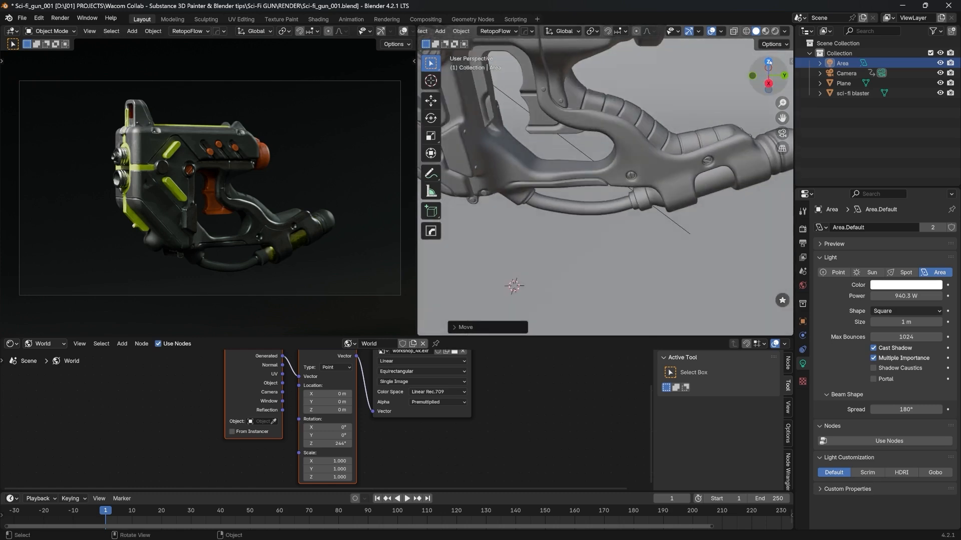
pyautogui.click(769, 62)
pyautogui.scroll(-9, 576, 192)
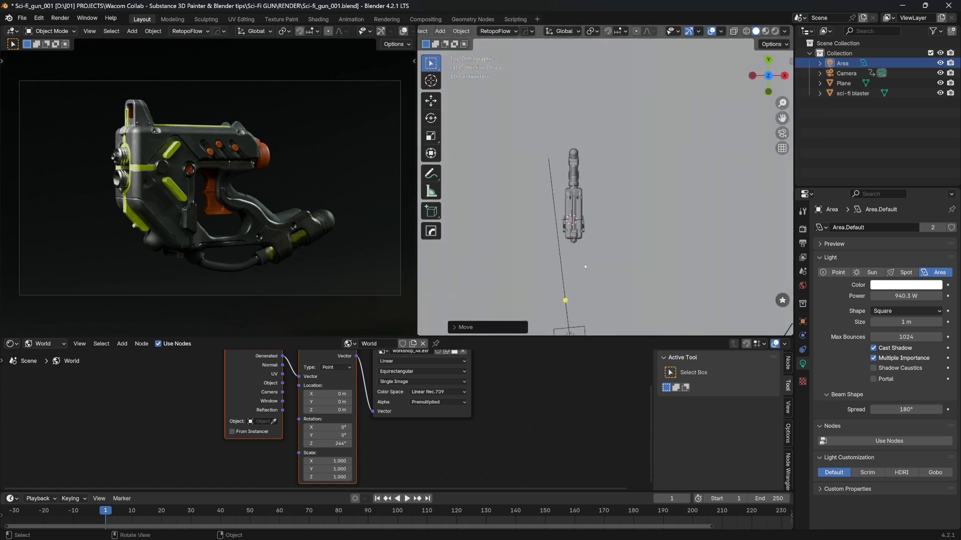
pyautogui.click(569, 296)
pyautogui.scroll(-3, 569, 298)
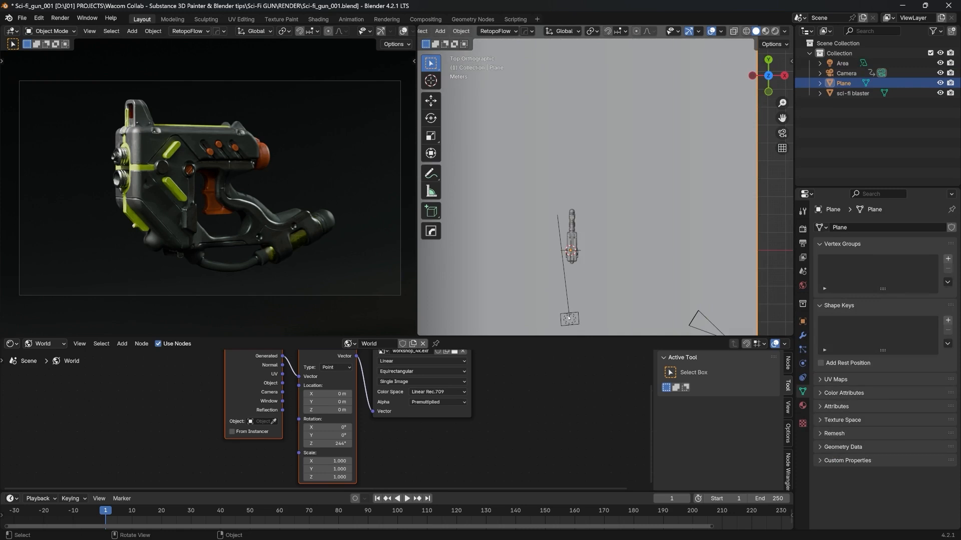
pyautogui.click(569, 319)
pyautogui.press('r')
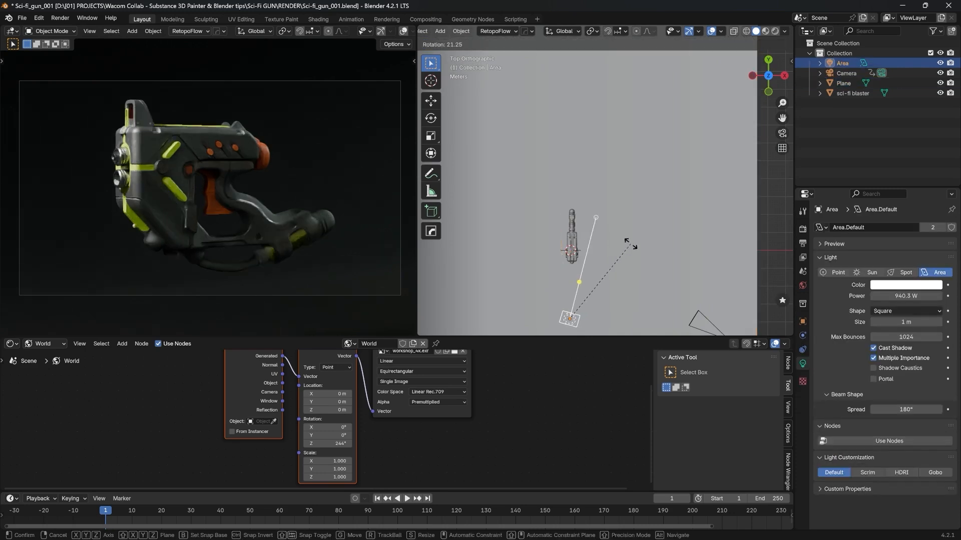
pyautogui.click(631, 244)
pyautogui.press('g')
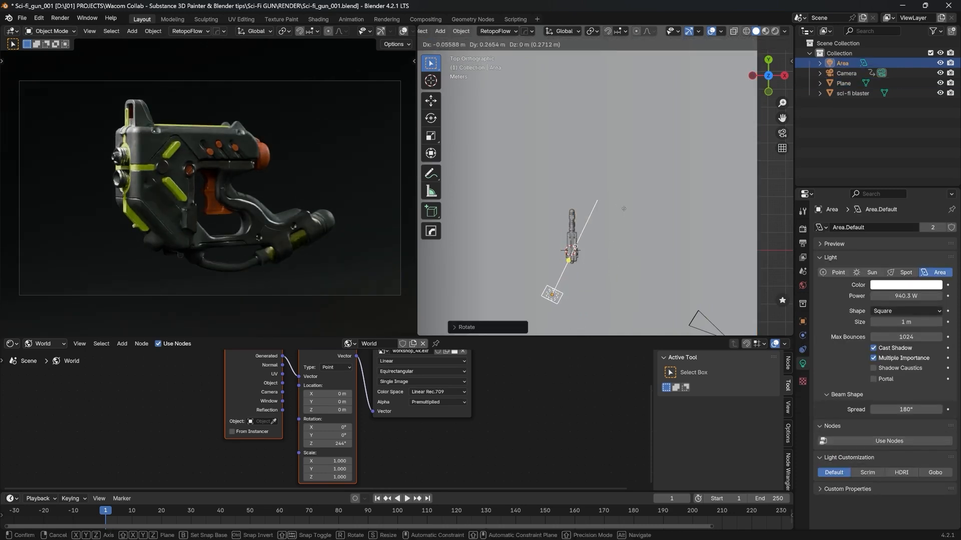
pyautogui.click(624, 209)
# Step: Enlarge the square area light to 2.48 m
pyautogui.moveTo(906, 322); pyautogui.dragTo(942, 323)
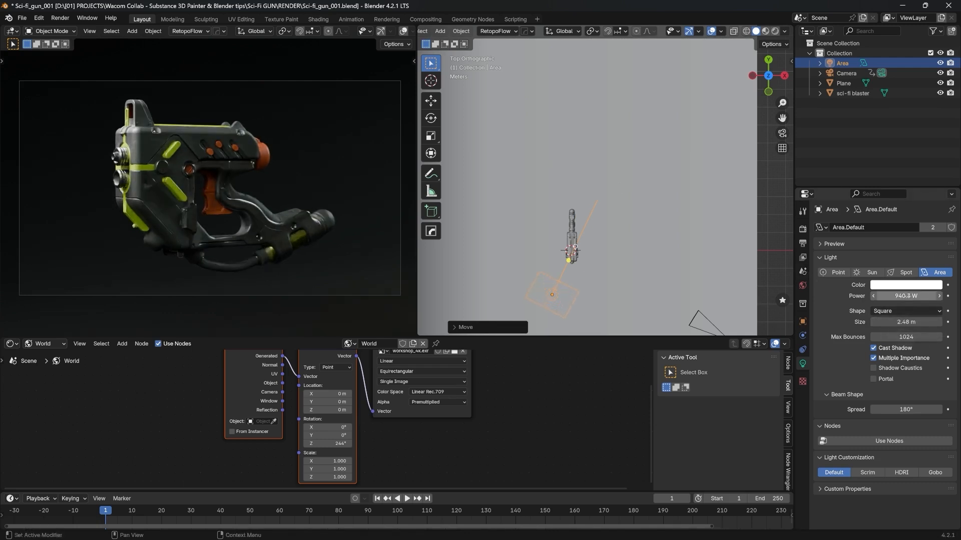
# Step: Set the area light's power to 946.1 W and lower it slightly at the blaster's rear
pyautogui.moveTo(907, 296); pyautogui.dragTo(911, 296)
pyautogui.moveTo(587, 239); pyautogui.dragTo(579, 129, button='middle')
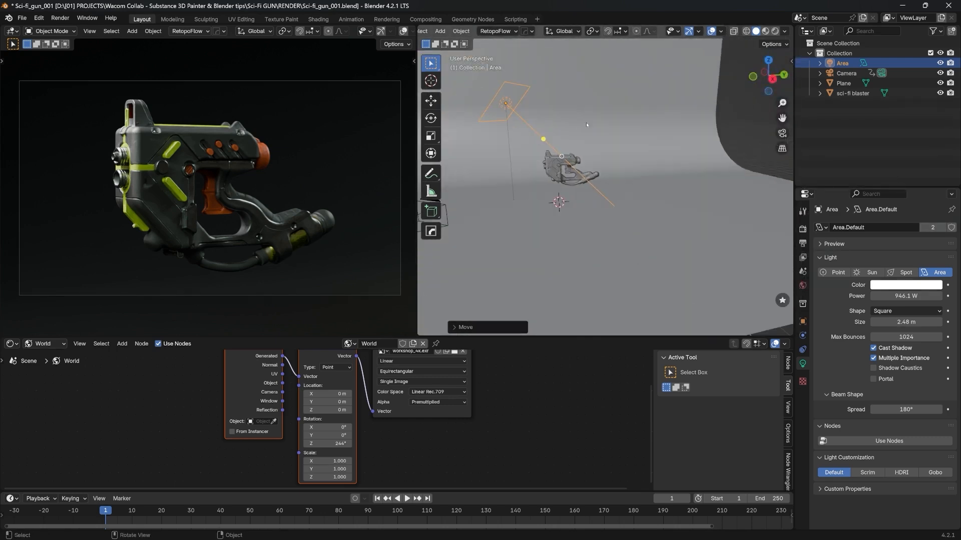
pyautogui.press('g')
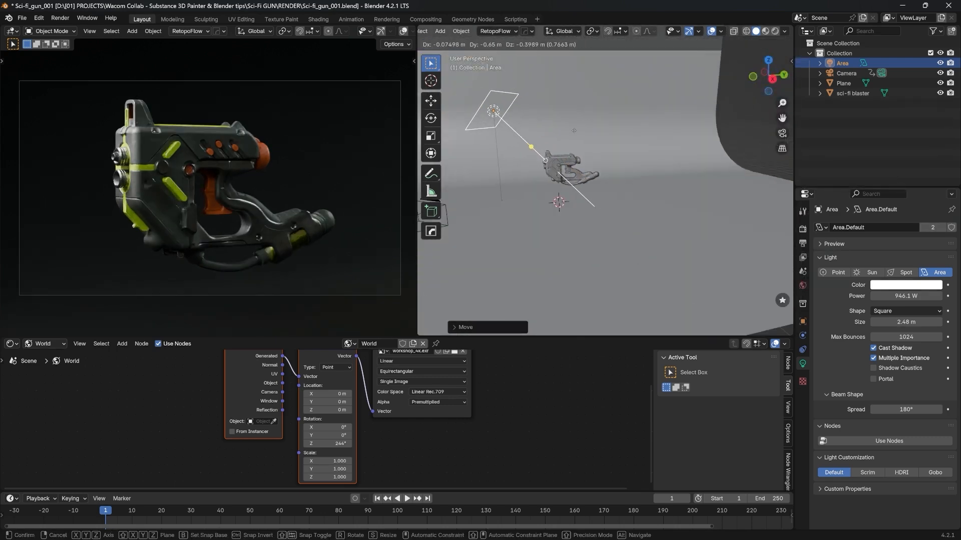
pyautogui.click(575, 131)
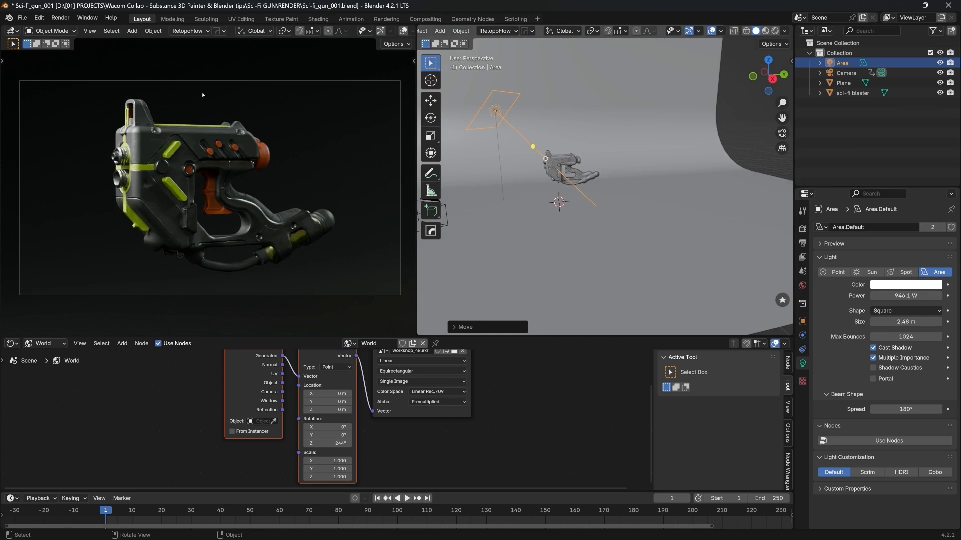
# Step: Hide and show the area light to compare its effect on the blaster
pyautogui.click(940, 63)
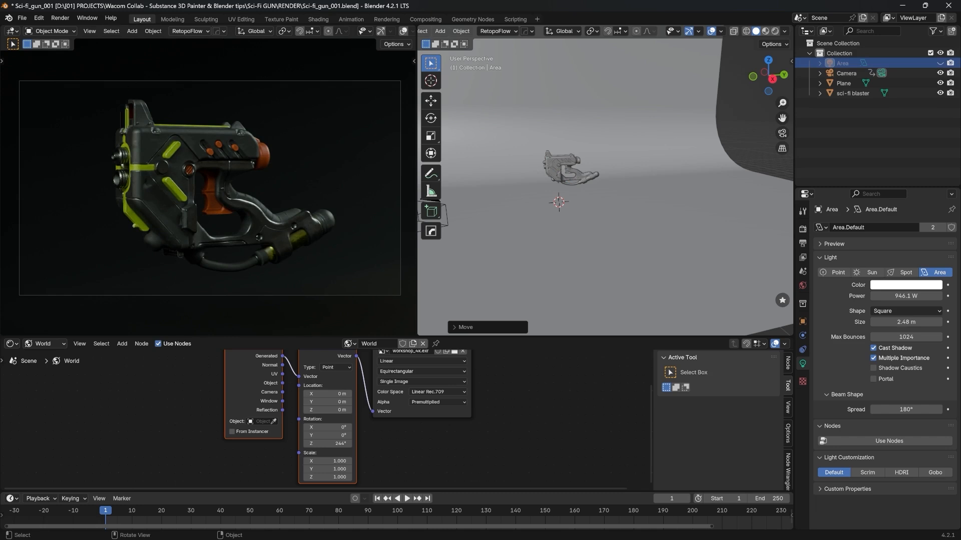
pyautogui.click(940, 64)
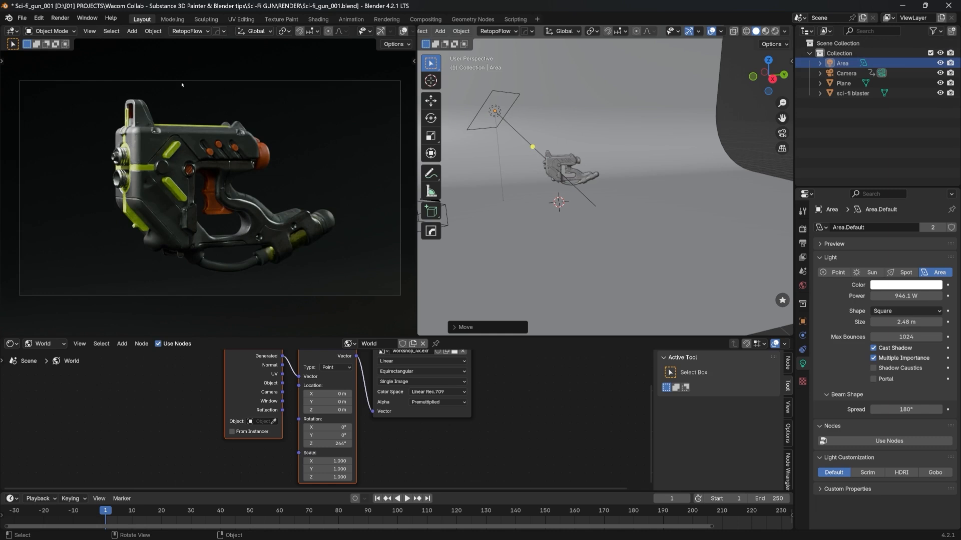
# Step: Duplicate the area light, place the copy above the blaster and rotate it to slant the opposite way
pyautogui.scroll(-2, 637, 149)
pyautogui.moveTo(637, 149); pyautogui.dragTo(616, 152, button='middle')
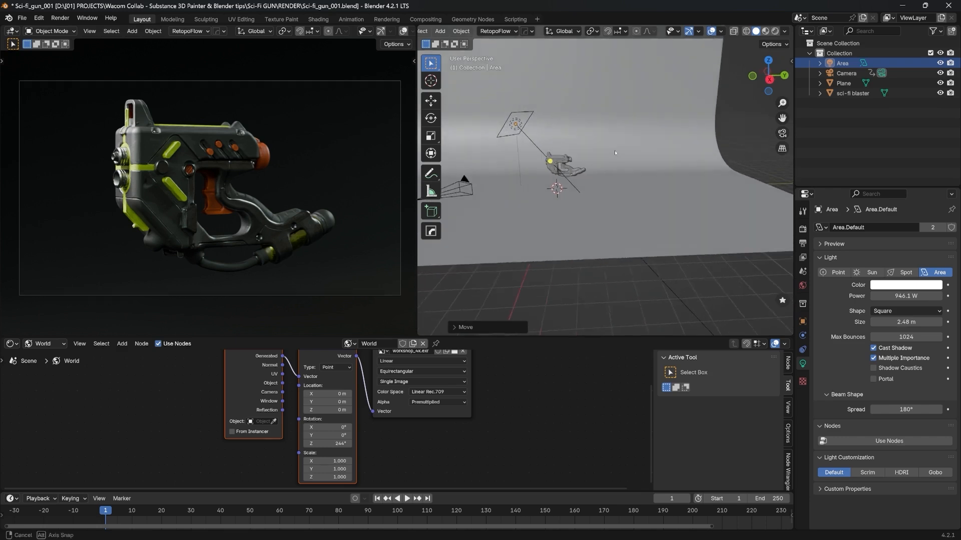
pyautogui.click(504, 125)
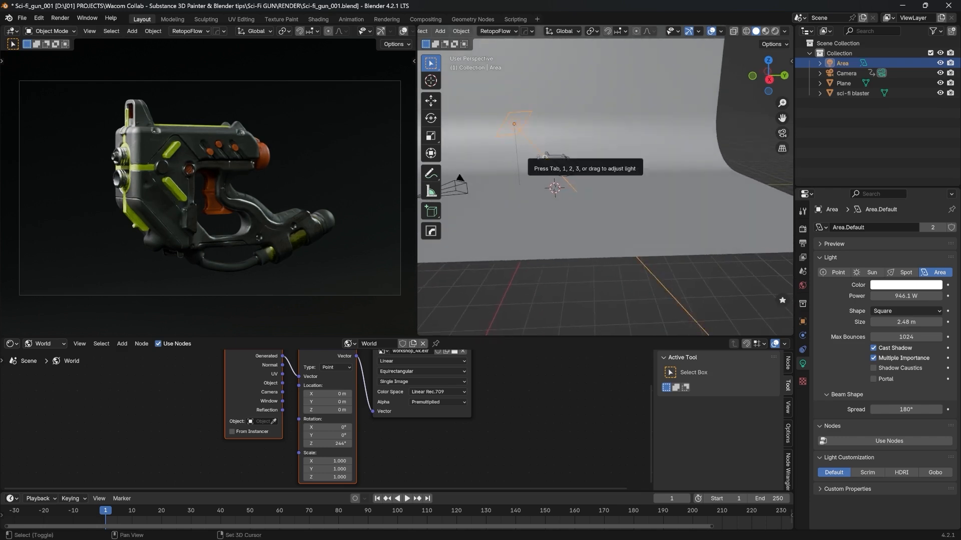
pyautogui.hotkey('shift', 'd')
pyautogui.click(626, 132)
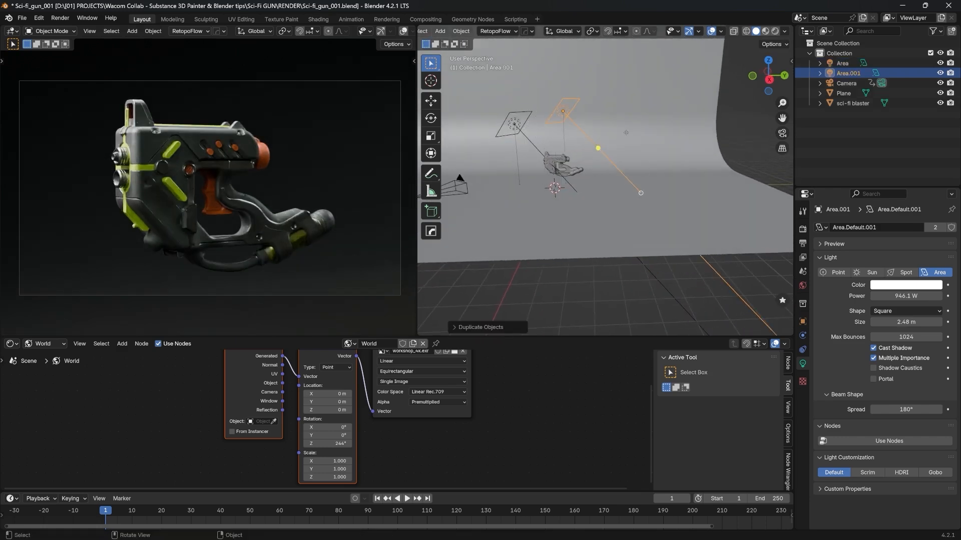
pyautogui.press('r')
pyautogui.click(582, 170)
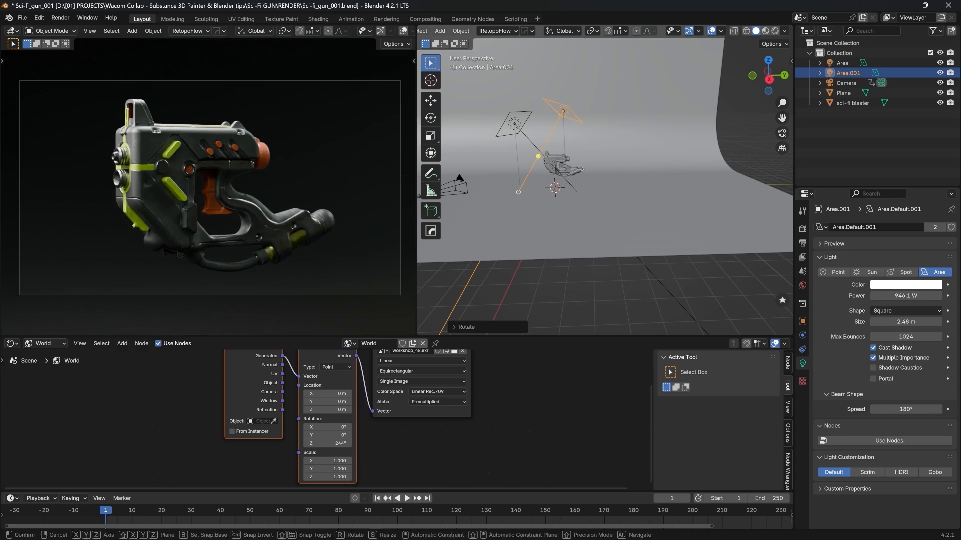
# Step: Move the duplicated area light to the opposite end of the blaster, lower it and tilt it nearly level, facing the blaster
pyautogui.press('g')
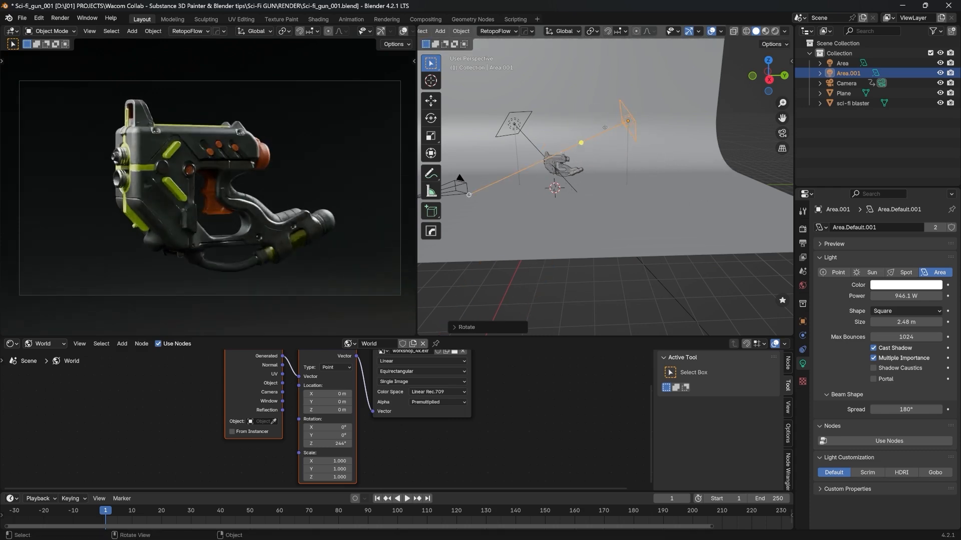
pyautogui.click(616, 143)
pyautogui.press('r')
pyautogui.click(613, 152)
pyautogui.press('g')
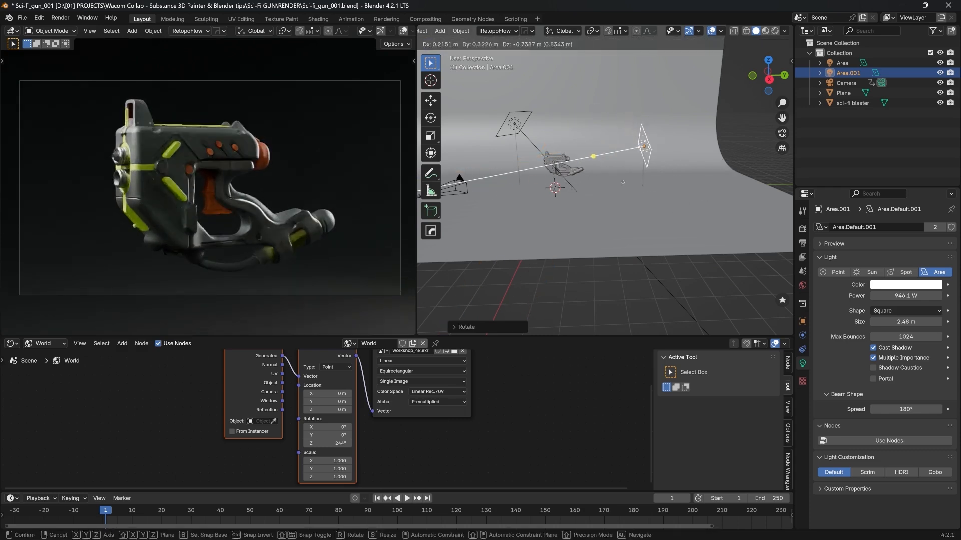
pyautogui.click(613, 158)
# Step: In the top view, turn the duplicated area light by about 18° and reposition it to shine along the blaster's length
pyautogui.moveTo(613, 162); pyautogui.dragTo(612, 205, button='middle')
pyautogui.press('KP_7')
pyautogui.press('r')
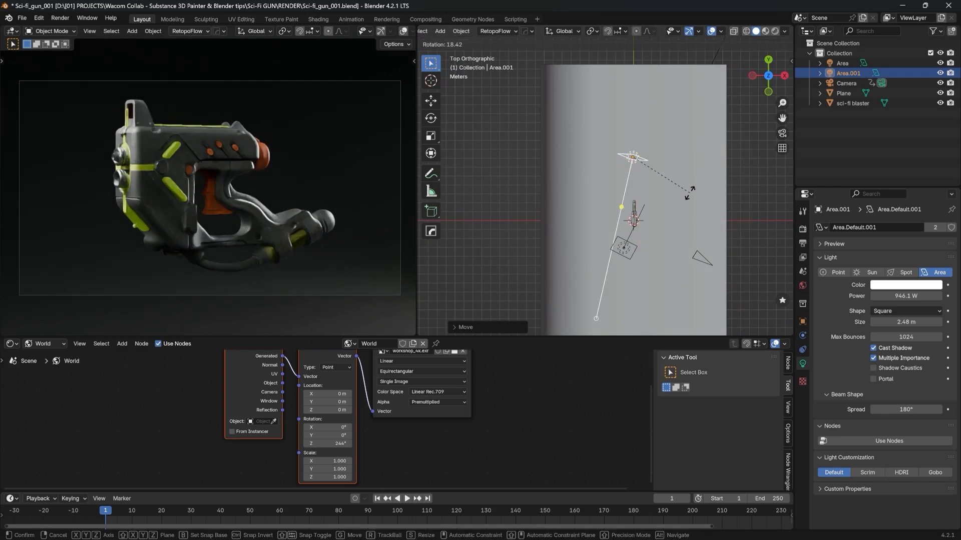
pyautogui.click(688, 193)
pyautogui.press('g')
pyautogui.click(689, 198)
pyautogui.scroll(3, 688, 200)
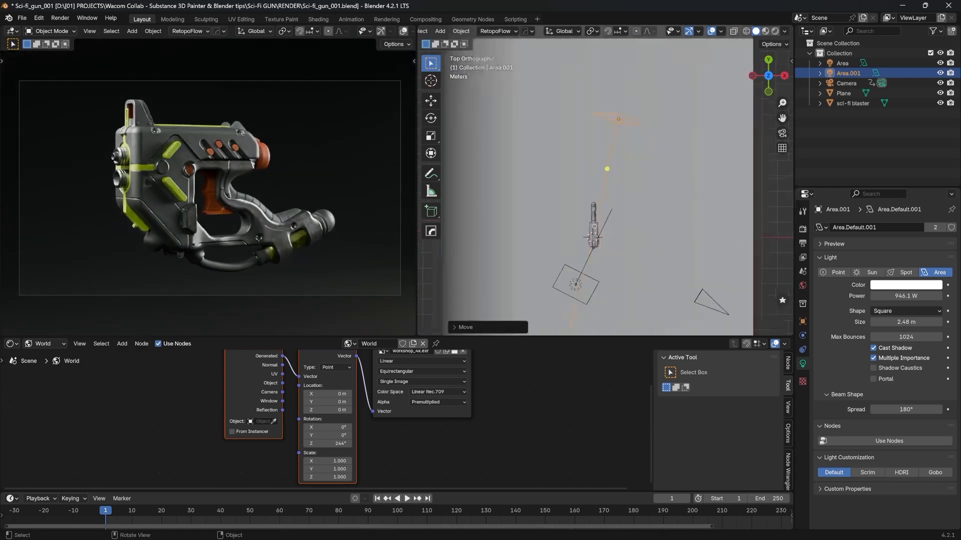
# Step: Enlarge the duplicated area light to 3.55 m and reduce its power to 569.8 W
pyautogui.moveTo(688, 200); pyautogui.dragTo(618, 111, button='middle')
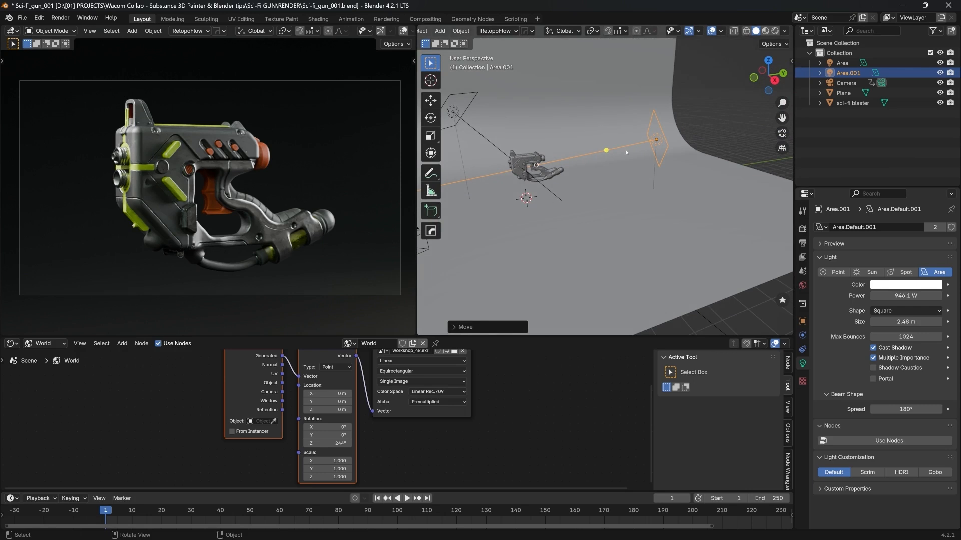
pyautogui.moveTo(626, 151); pyautogui.dragTo(625, 142, button='middle')
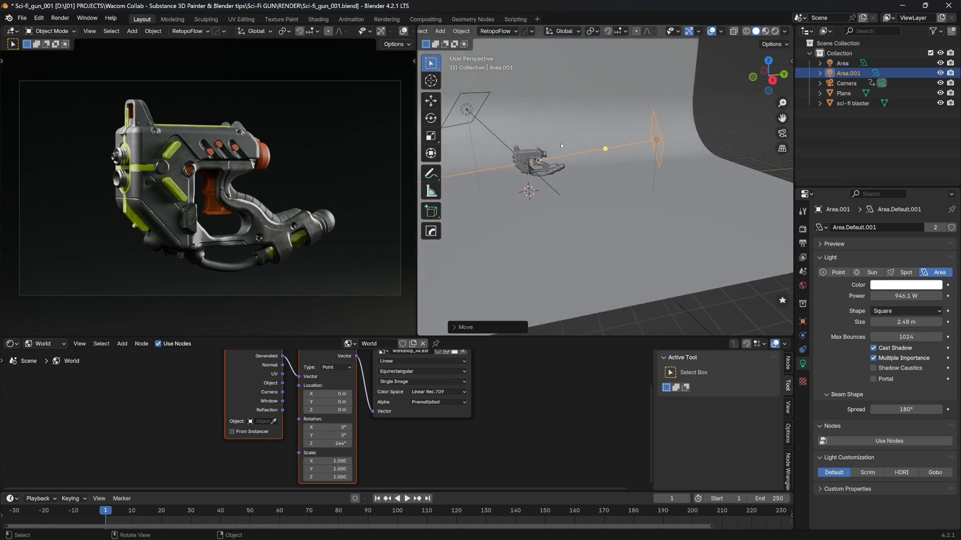
pyautogui.moveTo(561, 146); pyautogui.dragTo(601, 151, button='middle')
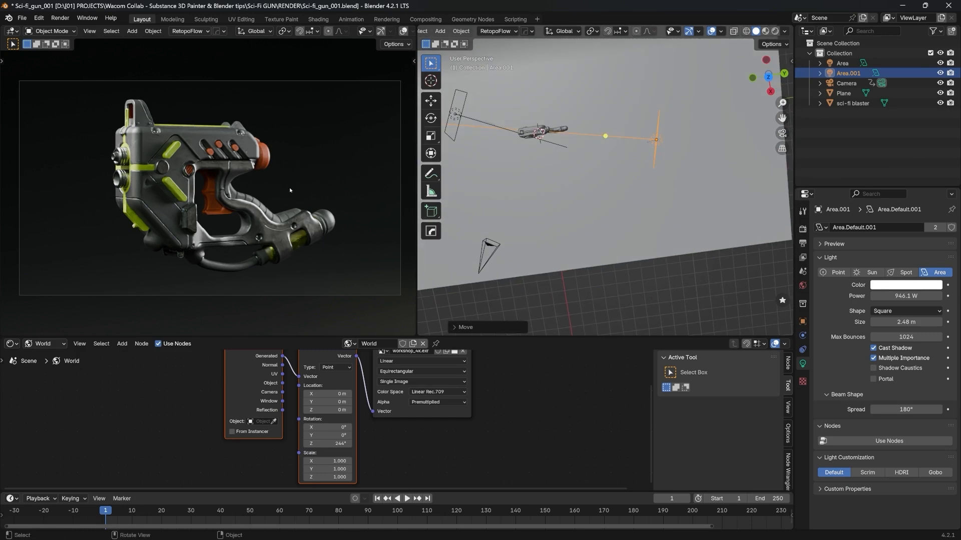
pyautogui.moveTo(572, 191); pyautogui.dragTo(642, 183, button='middle')
pyautogui.scroll(3, 575, 145)
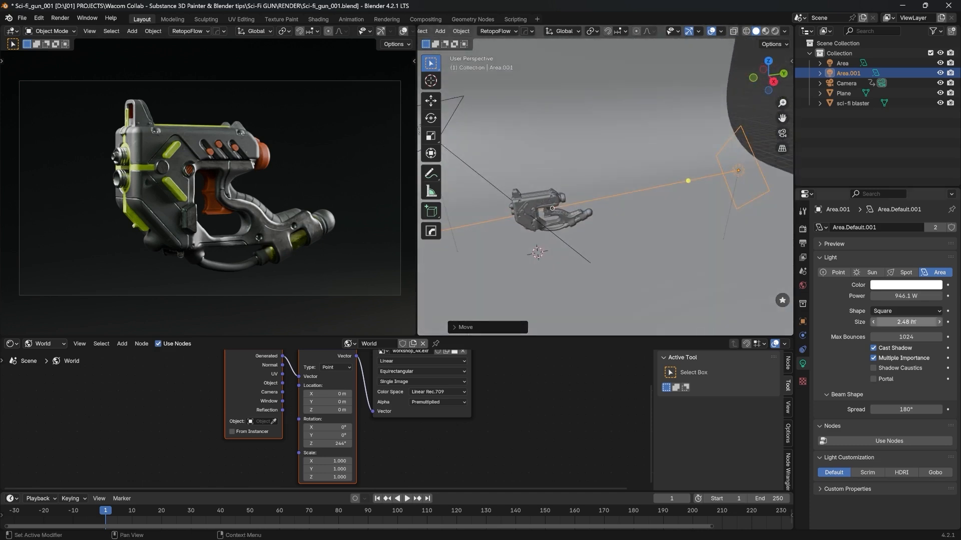
pyautogui.moveTo(906, 322); pyautogui.dragTo(907, 322)
pyautogui.keyDown('shift'); pyautogui.moveTo(754, 155); pyautogui.dragTo(710, 169, button='middle'); pyautogui.keyUp('shift')
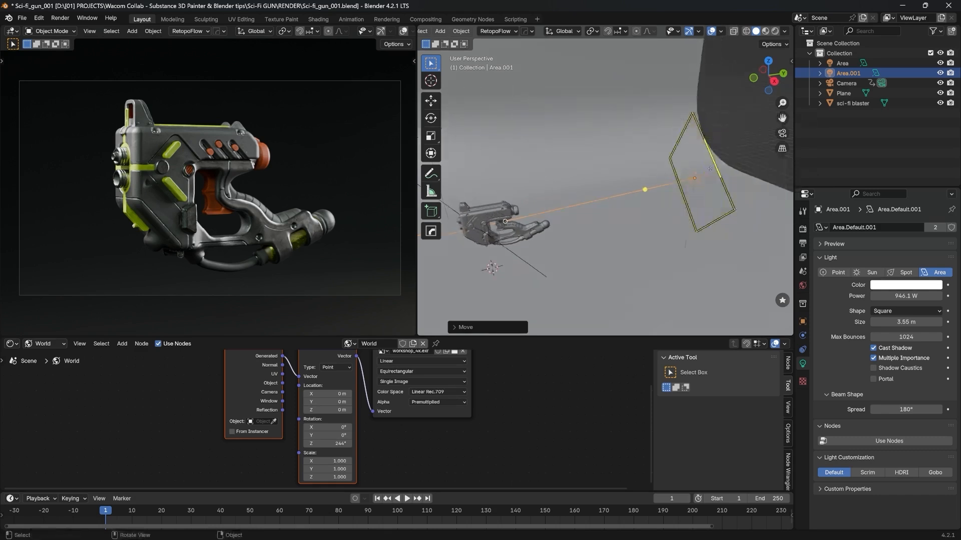
pyautogui.moveTo(907, 296); pyautogui.dragTo(891, 296)
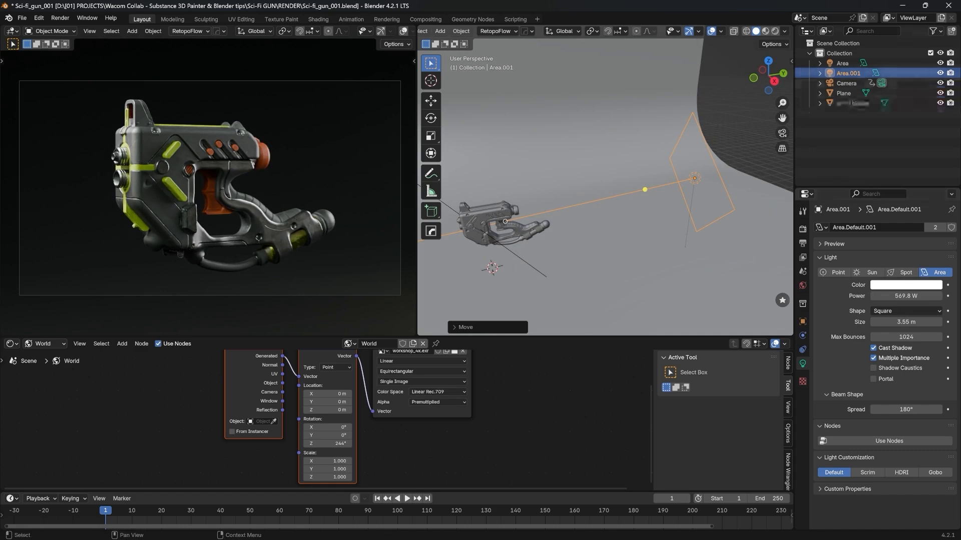
# Step: Compare the blaster with the area lights hidden and shown, and inspect the rendered camera view maximized
pyautogui.click(940, 73)
pyautogui.click(941, 73)
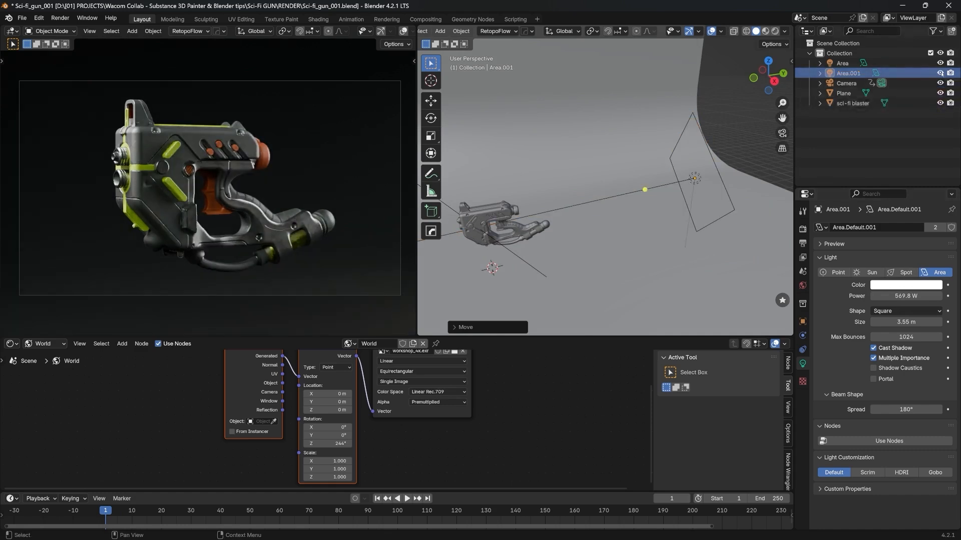
pyautogui.moveTo(940, 73); pyautogui.dragTo(941, 64)
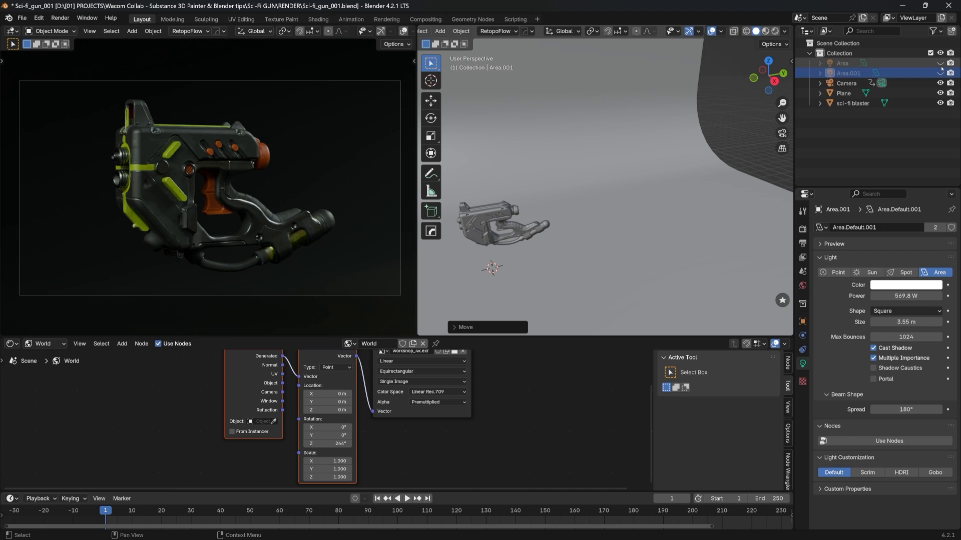
pyautogui.hotkey('ctrl', 'space')
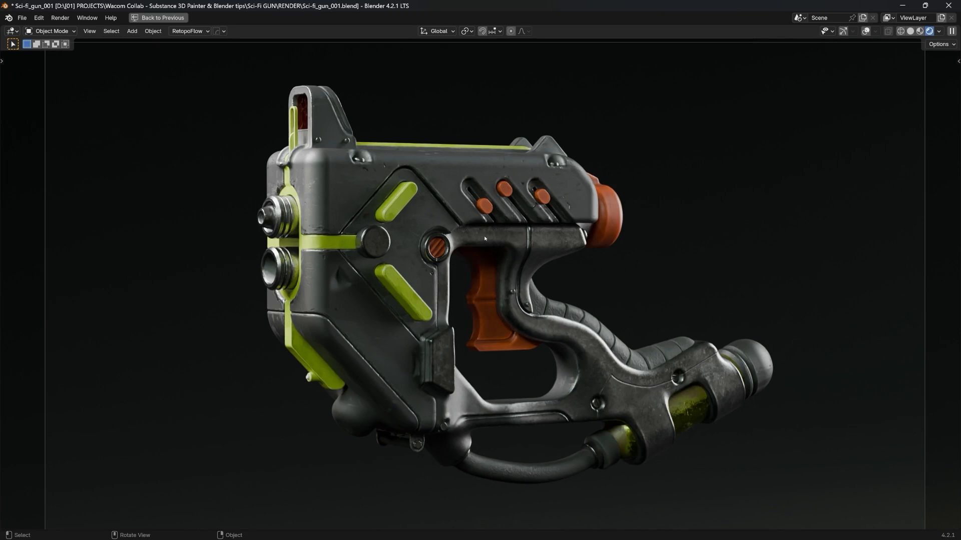
pyautogui.hotkey('ctrl', 'space')
# Step: Add a spot light and raise it vertically above the blaster
pyautogui.scroll(-3, 547, 145)
pyautogui.moveTo(547, 146); pyautogui.dragTo(564, 197, button='middle')
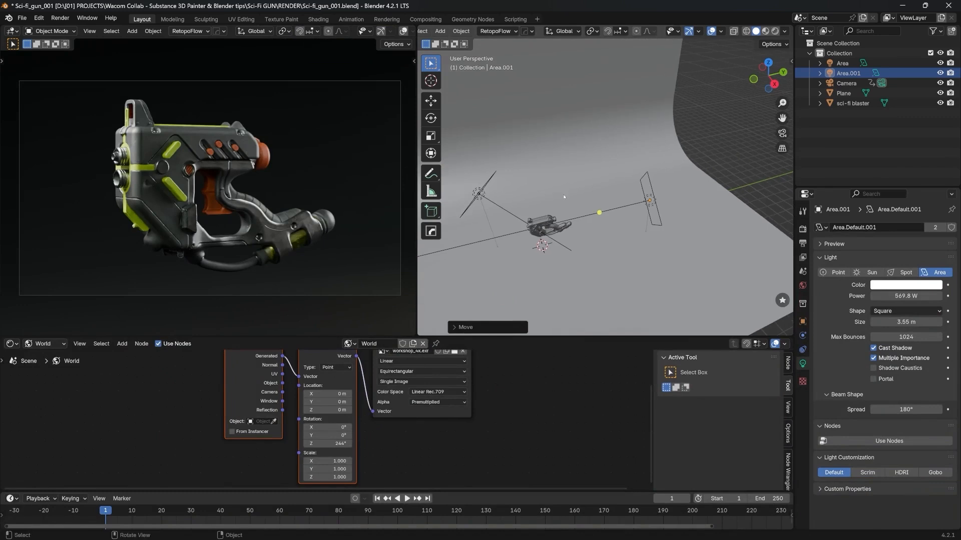
pyautogui.hotkey('shift', 'a')
pyautogui.moveTo(566, 195)
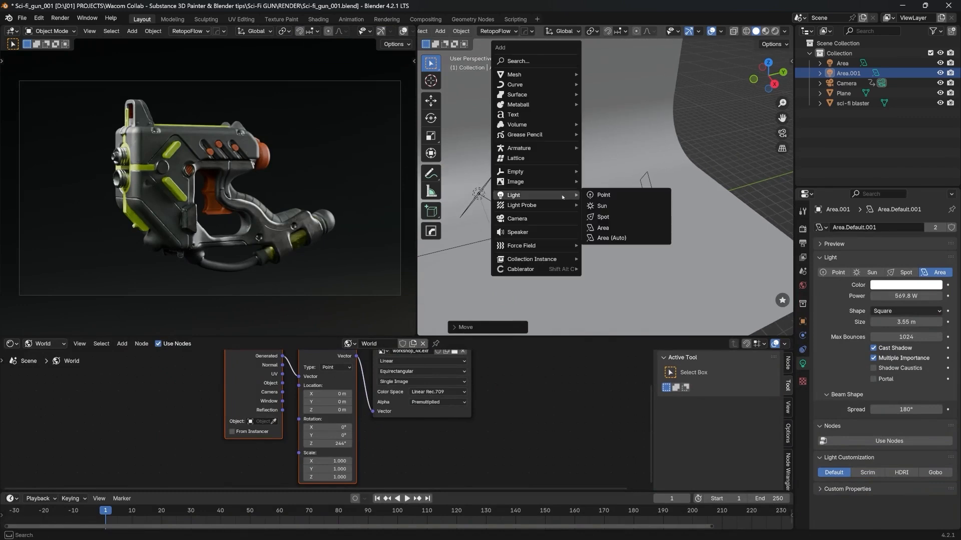
pyautogui.click(604, 217)
pyautogui.moveTo(603, 216); pyautogui.dragTo(561, 250, button='middle')
pyautogui.press('g')
pyautogui.press('z')
pyautogui.click(560, 140)
# Step: Reposition the spot light toward the backdrop and tilt it so its cone aims down at the blaster
pyautogui.moveTo(560, 143); pyautogui.dragTo(660, 159, button='middle')
pyautogui.press('g')
pyautogui.click(647, 155)
pyautogui.press('r')
pyautogui.click(651, 142)
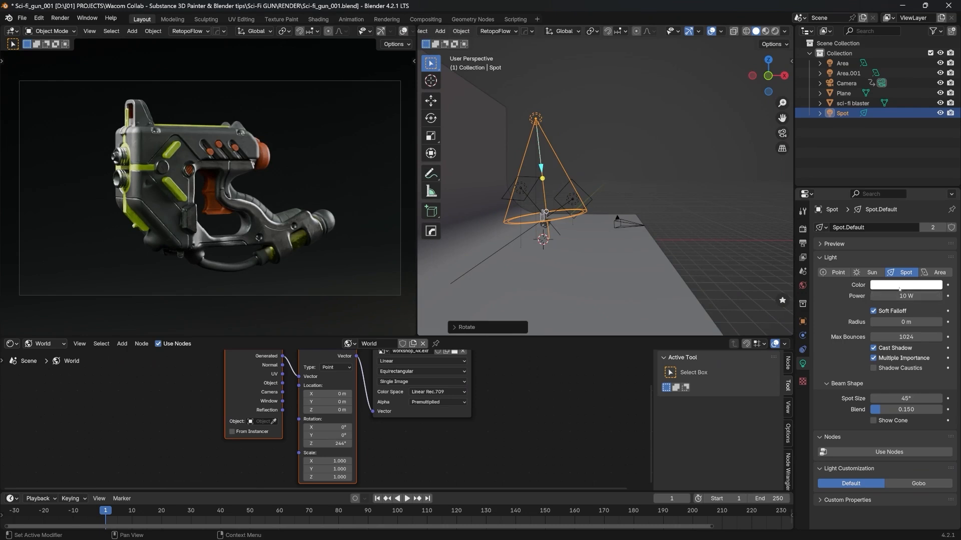
# Step: Hide both area lights and raise the spot light's power to 5932 W
pyautogui.moveTo(901, 296); pyautogui.dragTo(941, 296)
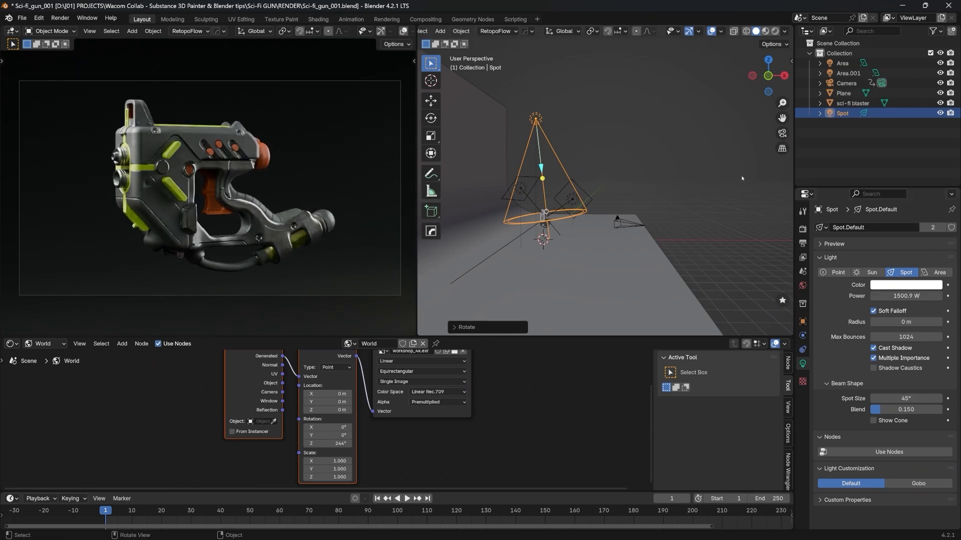
pyautogui.click(940, 64)
pyautogui.click(940, 73)
pyautogui.moveTo(905, 296); pyautogui.dragTo(941, 295)
# Step: Shift the spot light slightly upward and closer to the backdrop, keeping it above the blaster
pyautogui.press('g')
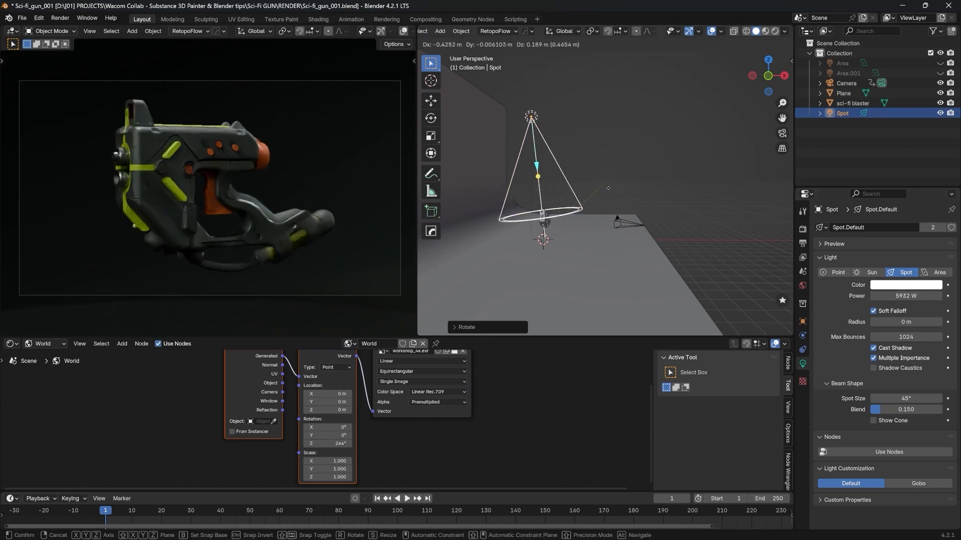
pyautogui.click(605, 189)
pyautogui.moveTo(605, 188); pyautogui.dragTo(552, 184, button='middle')
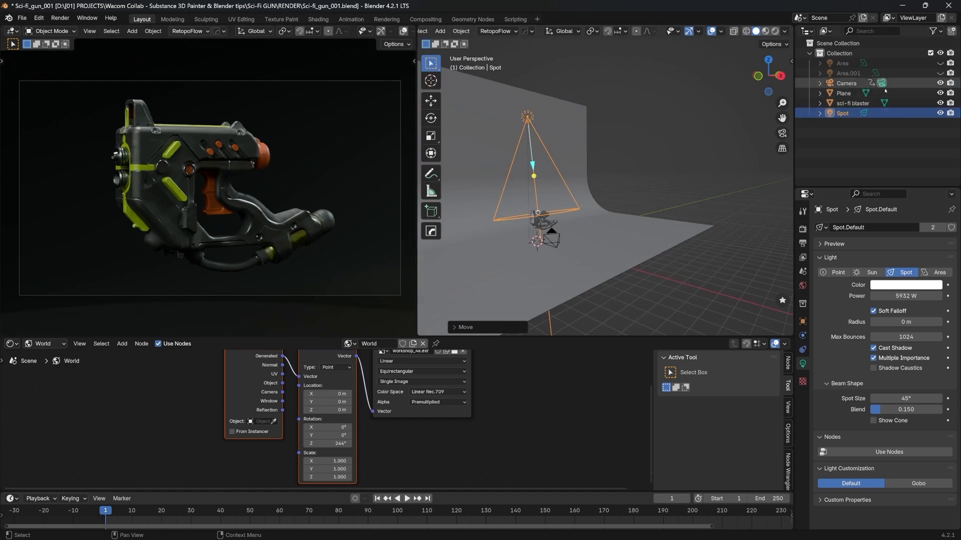
# Step: Toggle the spot light's visibility repeatedly to compare the blaster with and without it
pyautogui.click(940, 113)
pyautogui.click(940, 113)
pyautogui.click(940, 113)
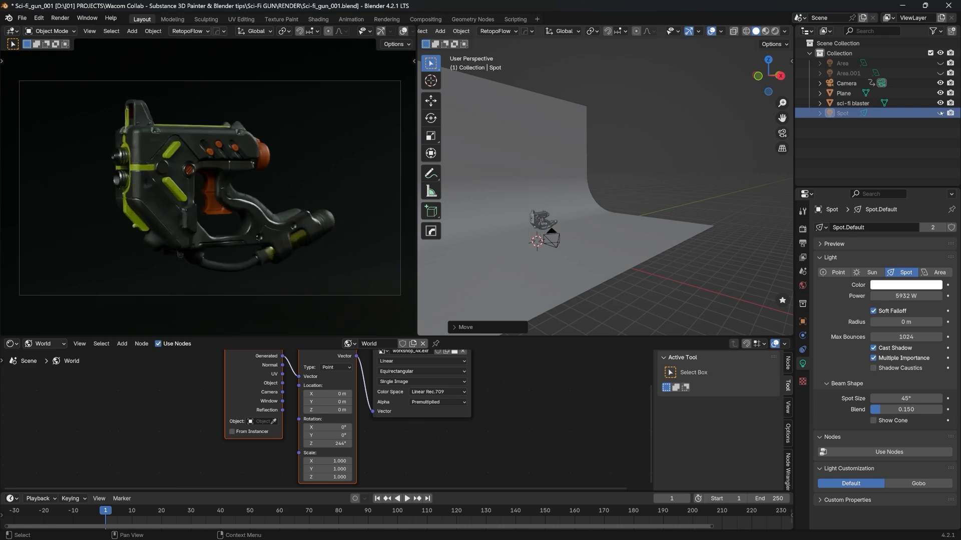
pyautogui.click(941, 113)
pyautogui.click(940, 113)
pyautogui.click(940, 113)
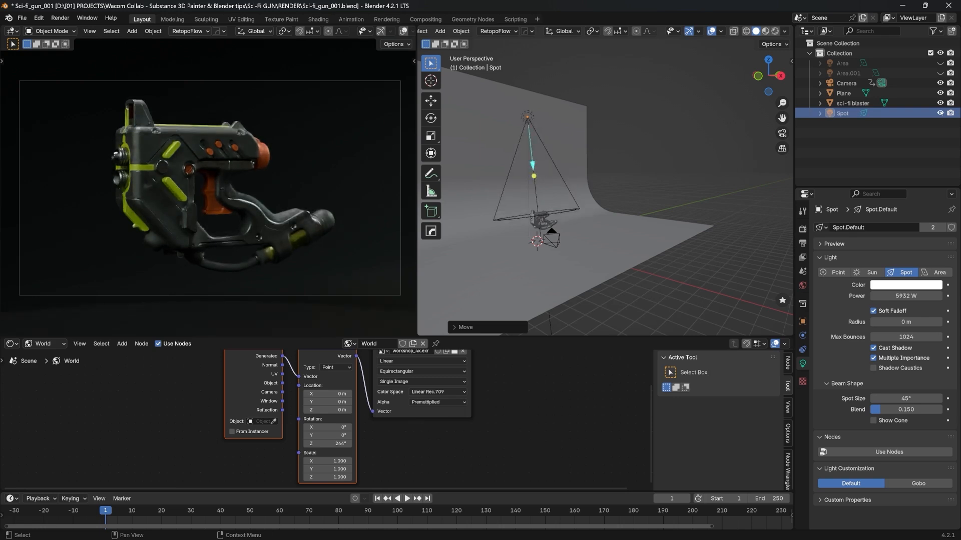
# Step: Show both area lights again and toggle the spot light to check its contribution to the full lighting
pyautogui.click(940, 63)
pyautogui.click(940, 73)
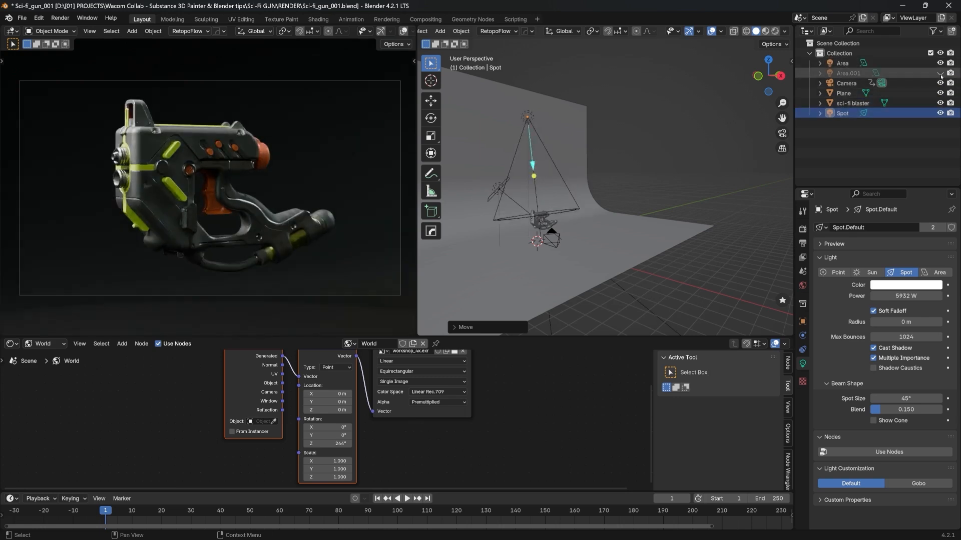
pyautogui.click(940, 113)
pyautogui.click(940, 113)
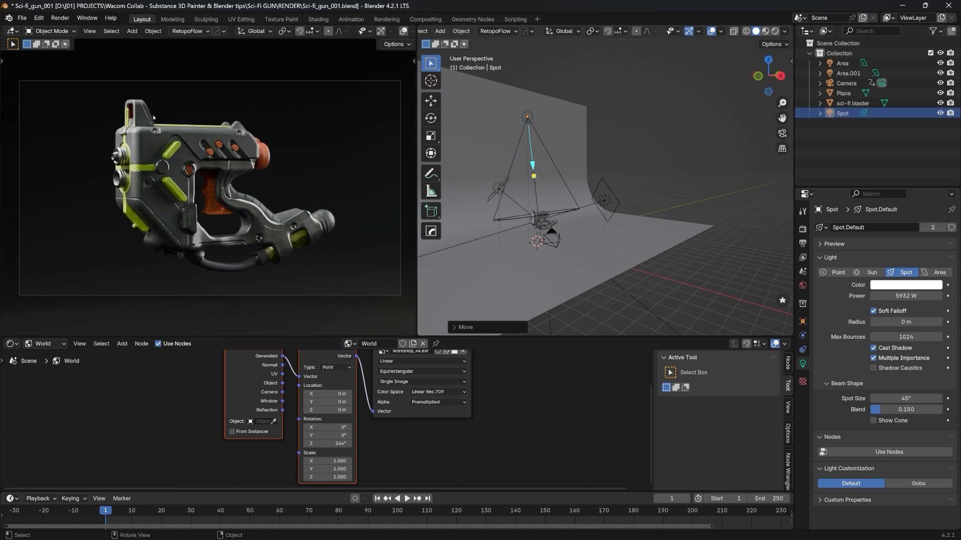
# Step: Add a point light to the scene and set its color to a saturated blue
pyautogui.moveTo(502, 203); pyautogui.dragTo(526, 213, button='middle')
pyautogui.hotkey('shift', 'a')
pyautogui.moveTo(550, 206)
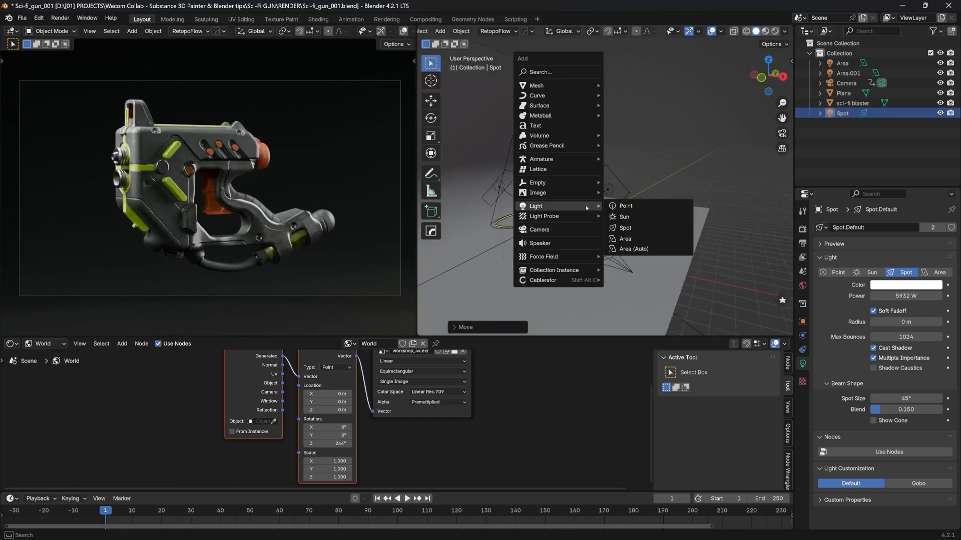
pyautogui.click(636, 206)
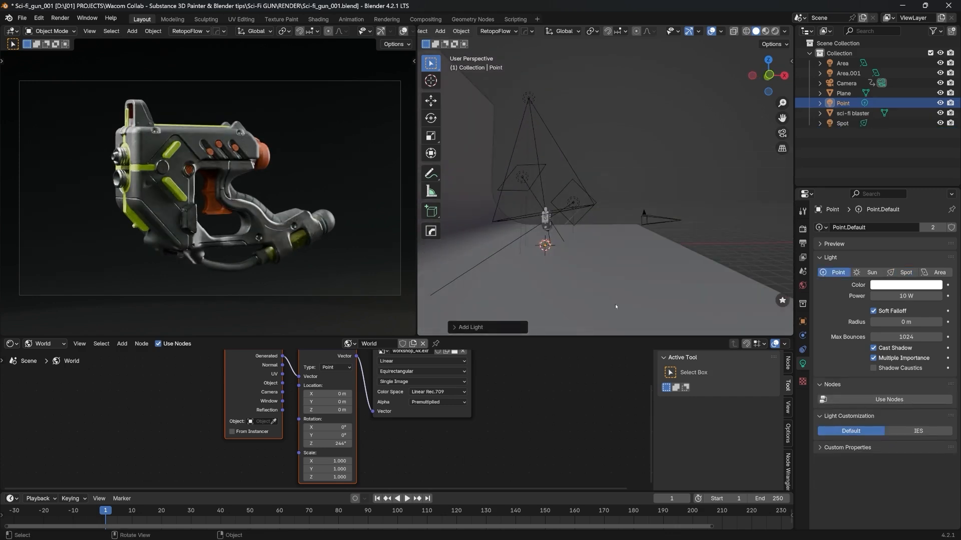
pyautogui.click(922, 284)
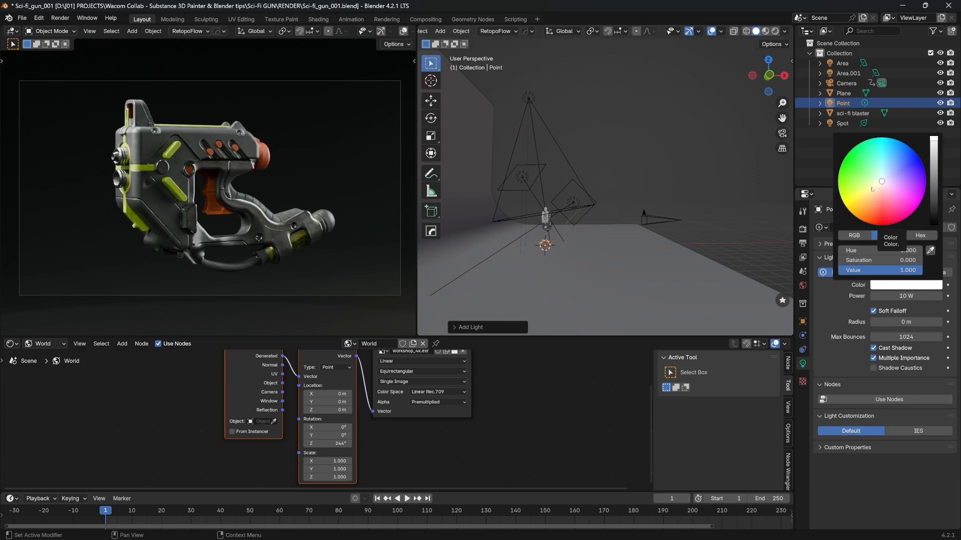
pyautogui.moveTo(881, 185); pyautogui.dragTo(899, 142)
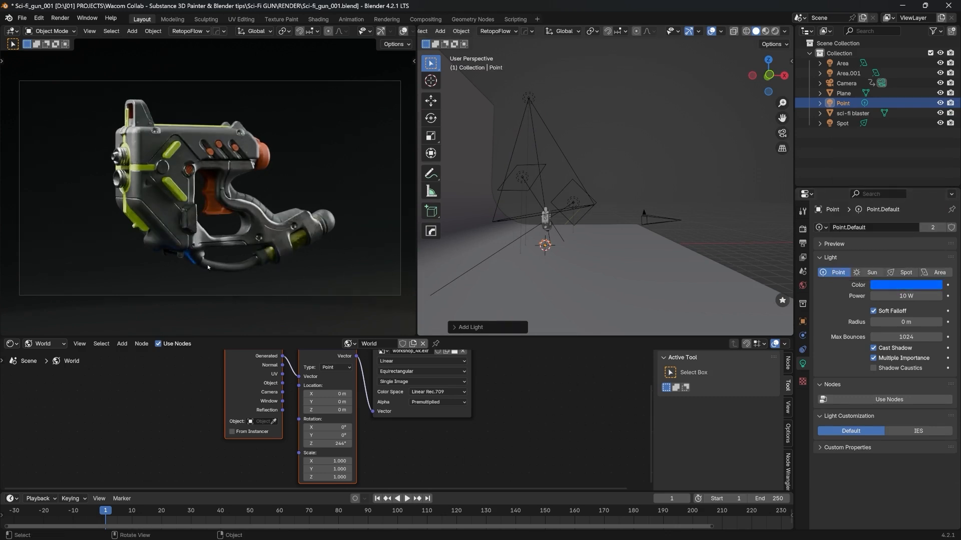
# Step: Move the blue point light up from the 3D cursor to the blaster's upper body
pyautogui.press('g')
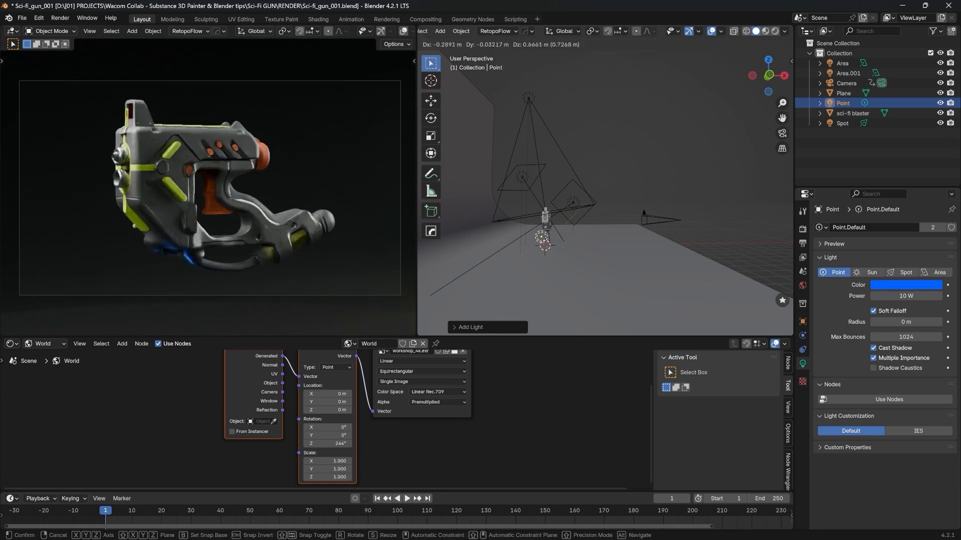
pyautogui.moveTo(550, 167); pyautogui.dragTo(506, 220, button='middle')
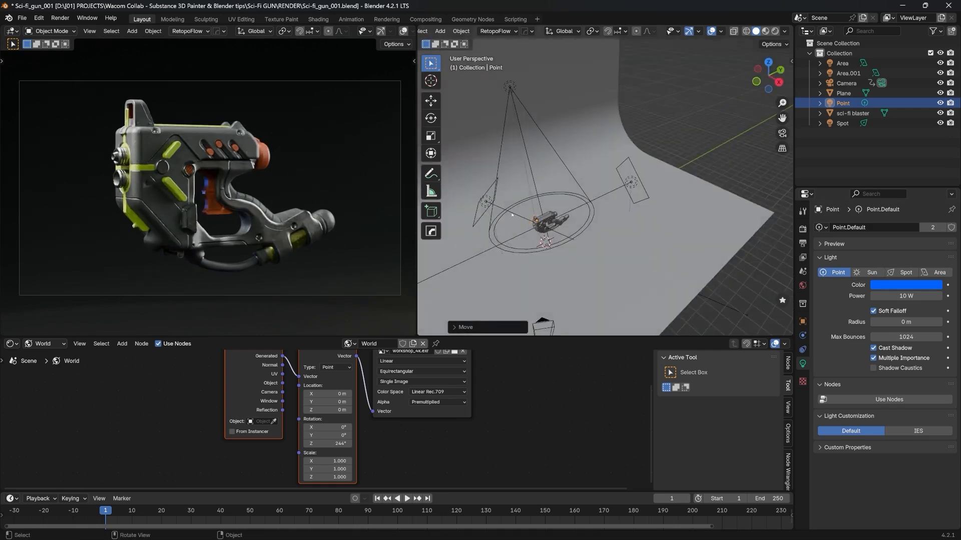
pyautogui.scroll(7, 565, 216)
pyautogui.moveTo(565, 200); pyautogui.dragTo(583, 228, button='middle')
pyautogui.keyDown('shift'); pyautogui.moveTo(583, 228); pyautogui.dragTo(624, 238, button='middle'); pyautogui.keyUp('shift')
pyautogui.moveTo(671, 237); pyautogui.dragTo(646, 235, button='middle')
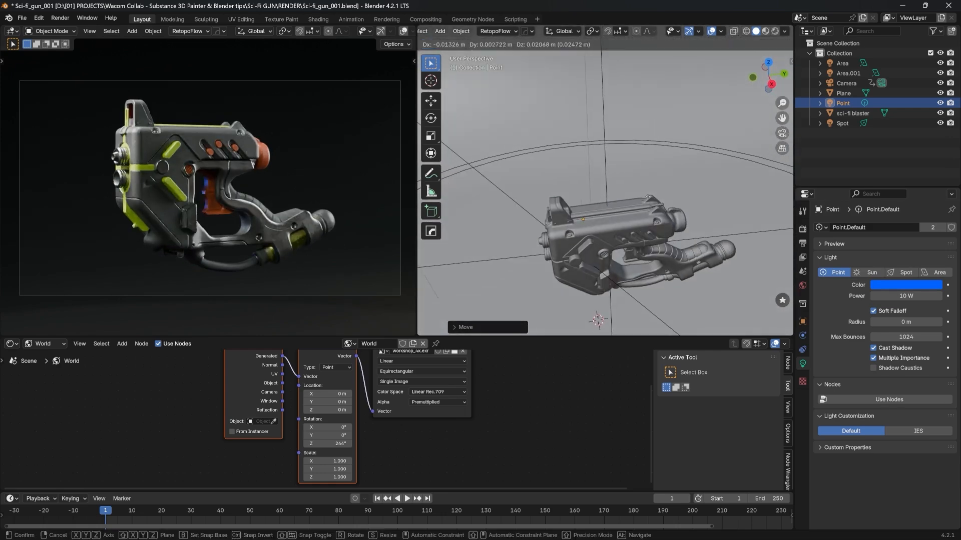
# Step: Set the point light's power to 74.3 W and radius to 0.74 m, and shift it behind the blaster, checking the enlarged preview
pyautogui.moveTo(900, 296); pyautogui.dragTo(914, 322)
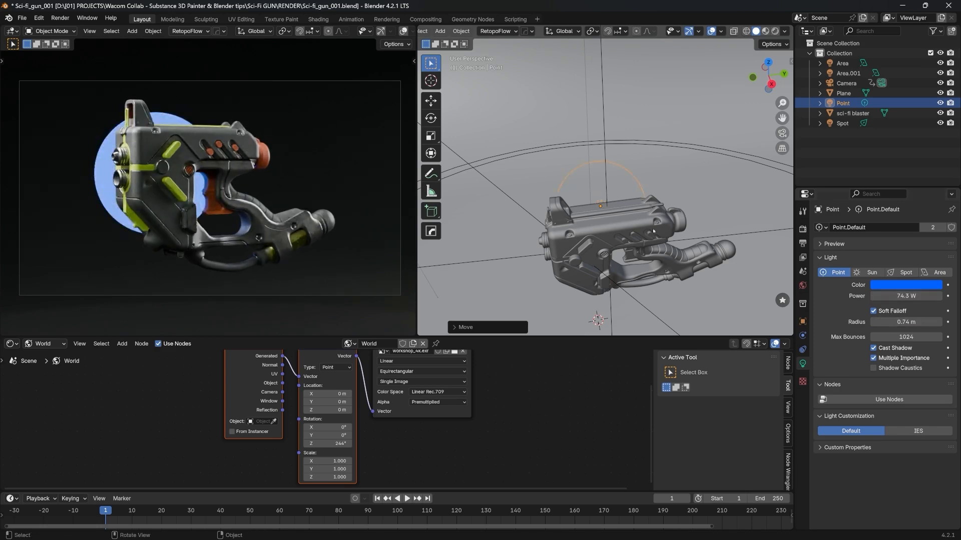
pyautogui.moveTo(651, 215); pyautogui.dragTo(603, 210, button='middle')
pyautogui.click(602, 209)
pyautogui.moveTo(602, 209); pyautogui.dragTo(576, 209)
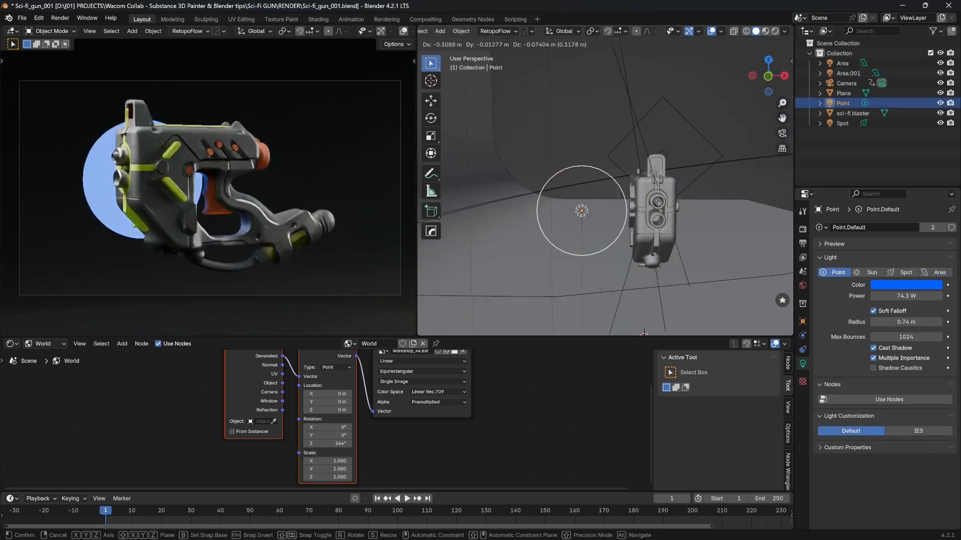
pyautogui.moveTo(575, 209); pyautogui.dragTo(554, 210, button='middle')
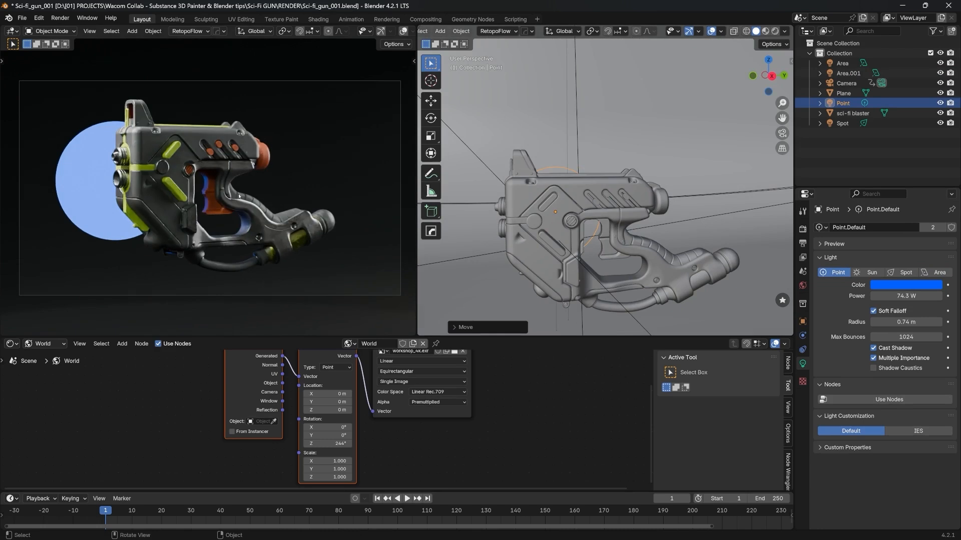
pyautogui.hotkey('ctrl', 'space')
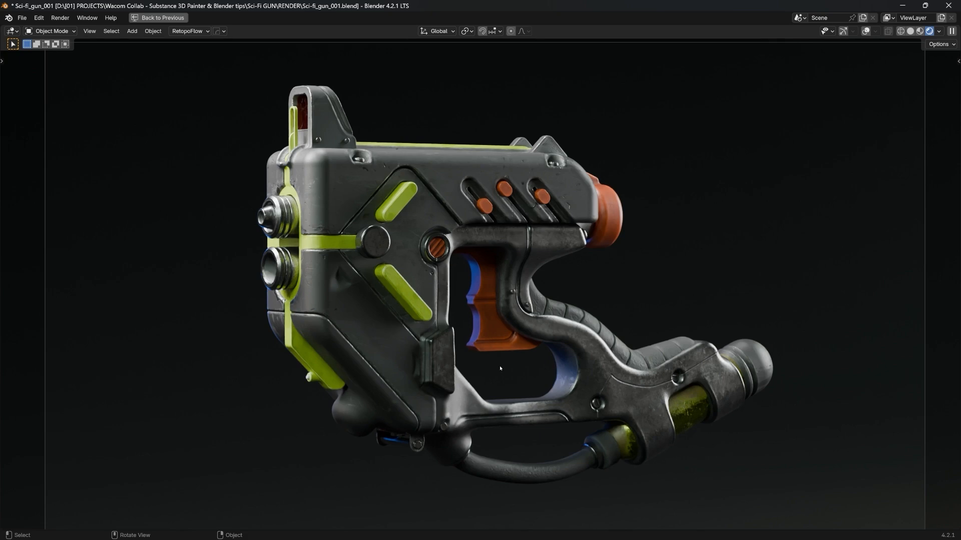
pyautogui.hotkey('ctrl', 'alt', 'space')
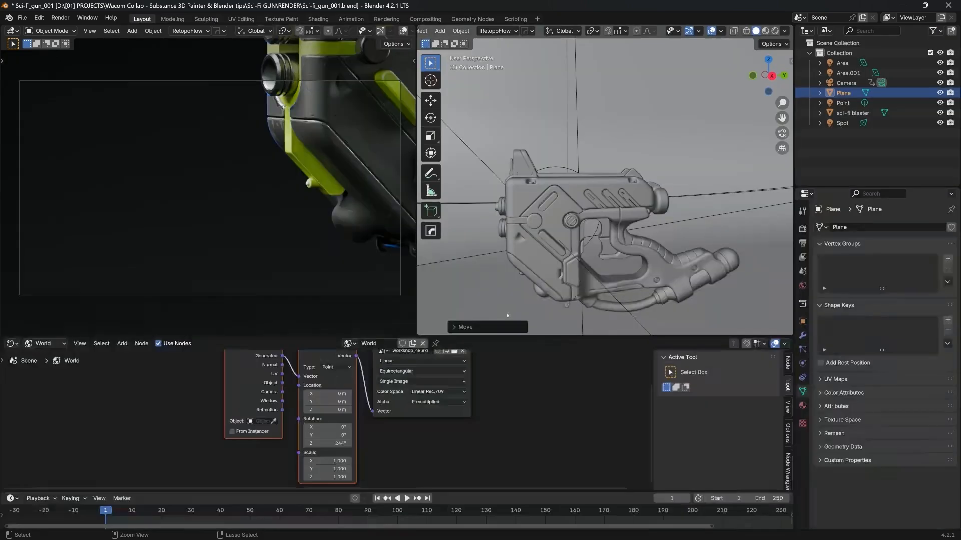
# Step: Reselect the point light behind the blaster and soften its color to a pale blue with hue 0.629 and saturation 0.356
pyautogui.scroll(-4, 587, 184)
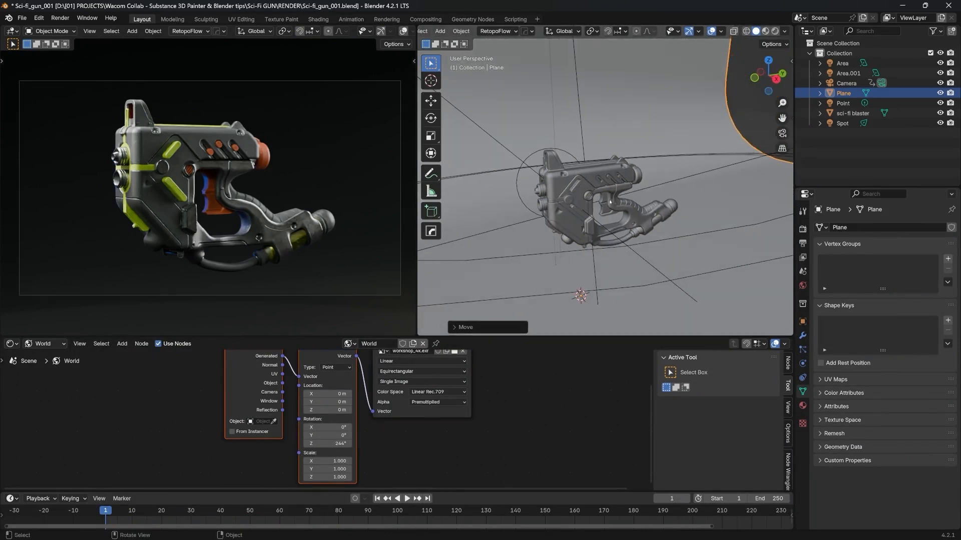
pyautogui.moveTo(587, 184); pyautogui.dragTo(609, 217, button='middle')
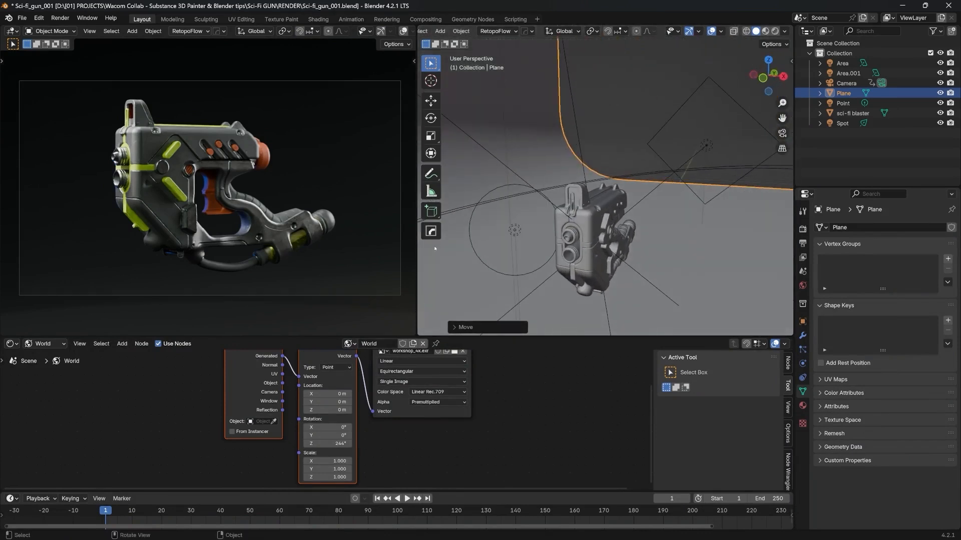
pyautogui.click(504, 222)
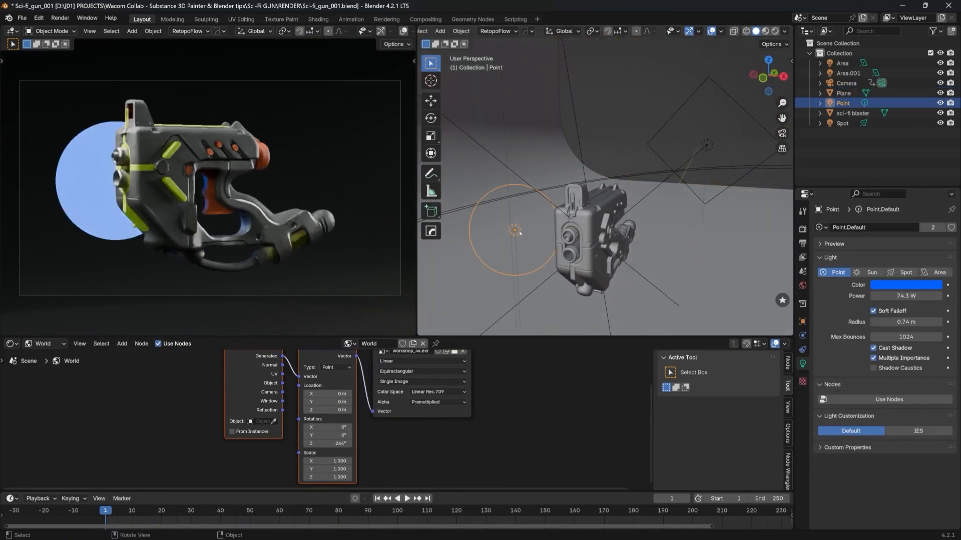
pyautogui.click(890, 284)
pyautogui.moveTo(901, 182); pyautogui.dragTo(883, 178)
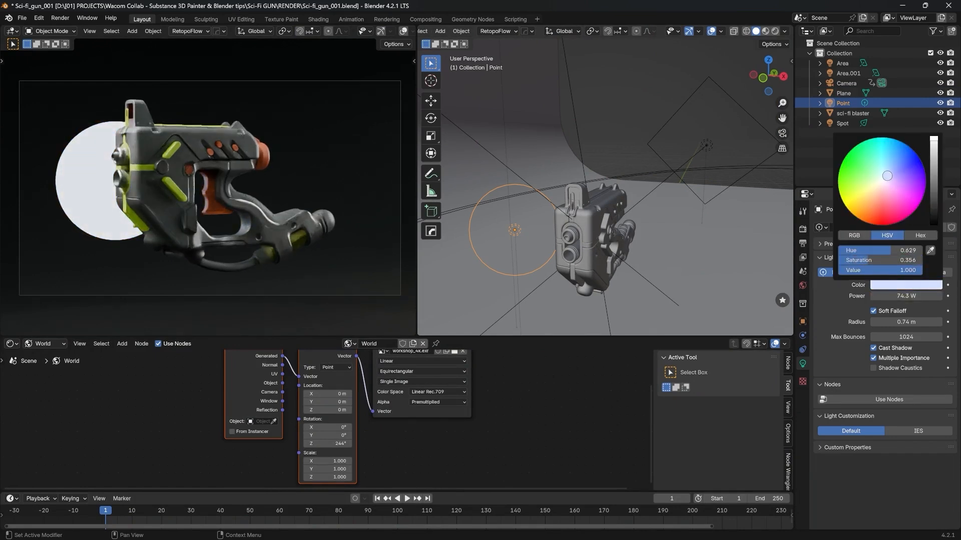
pyautogui.click(47, 192)
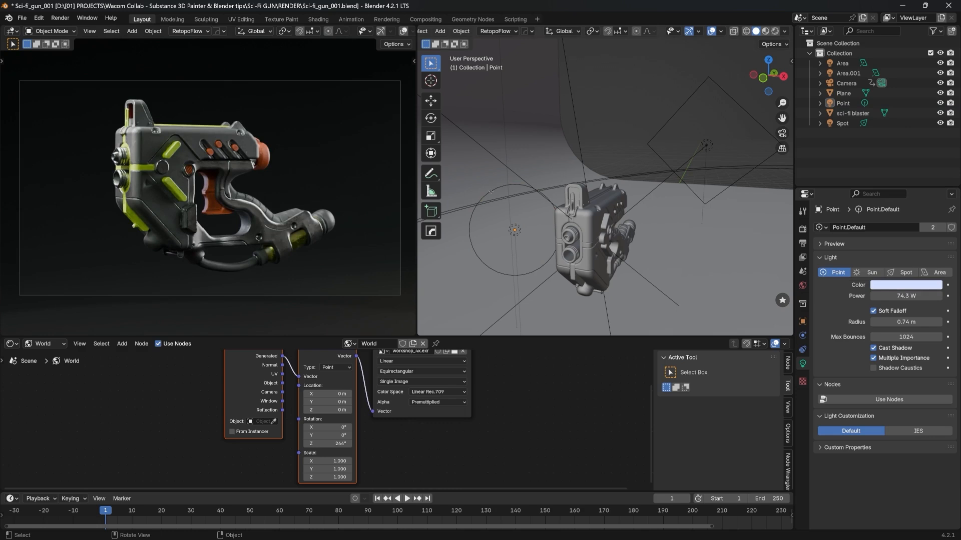
# Step: Lower the point light's power to 25.9 W
pyautogui.click(506, 233)
pyautogui.click(507, 232)
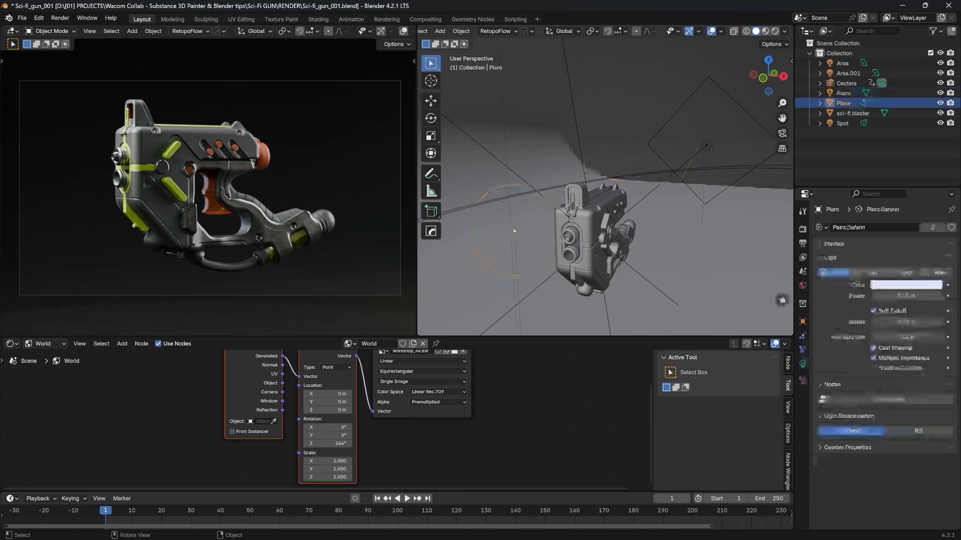
pyautogui.moveTo(911, 295)
pyautogui.mouseDown()
pyautogui.moveTo(876, 295)
pyautogui.moveTo(902, 299)
pyautogui.mouseUp()
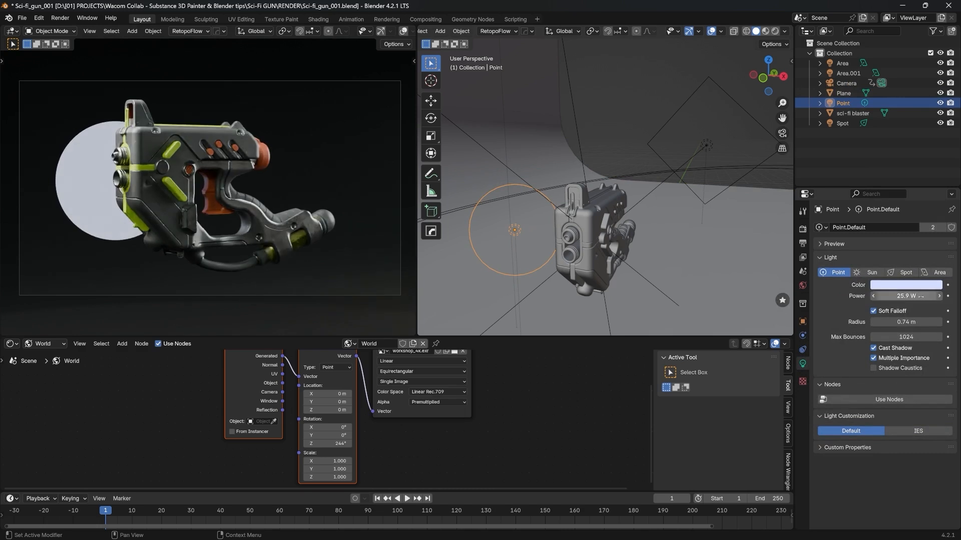
pyautogui.click(929, 150)
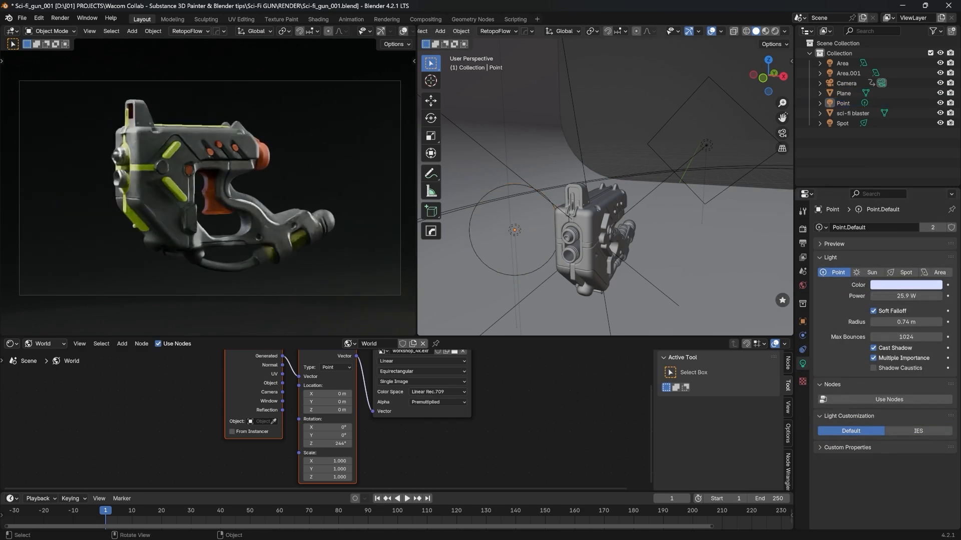
# Step: Toggle the point light's visibility to compare its effect on the blaster, and inspect the rendered preview at full size
pyautogui.click(941, 104)
pyautogui.click(941, 104)
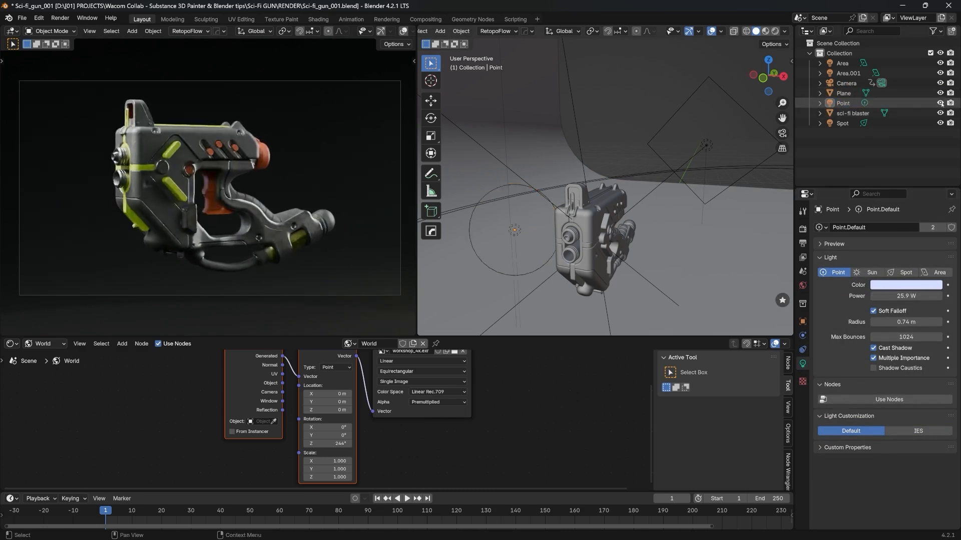
pyautogui.click(941, 104)
pyautogui.click(941, 103)
pyautogui.click(940, 103)
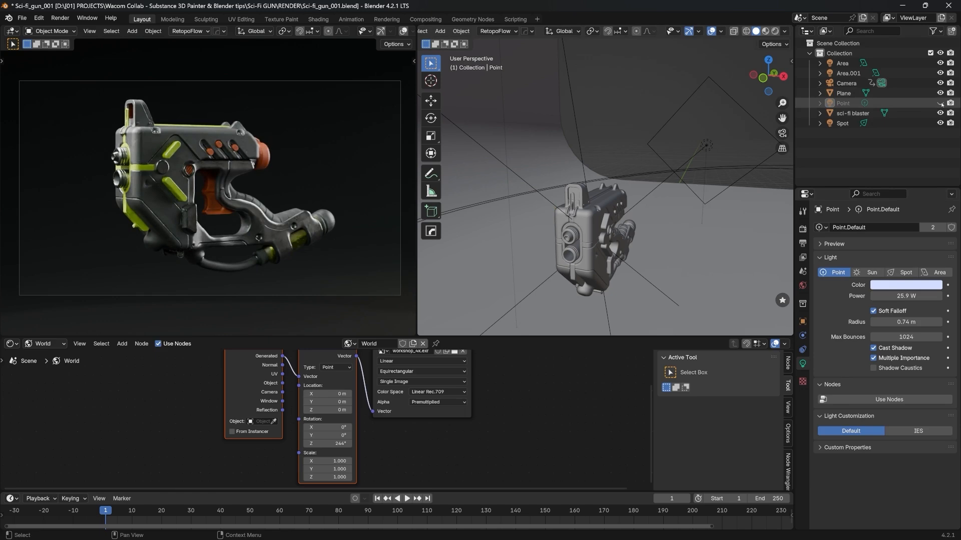
pyautogui.hotkey('ctrl', 'space')
pyautogui.hotkey('ctrl', 'space')
pyautogui.hotkey('ctrl', 'space')
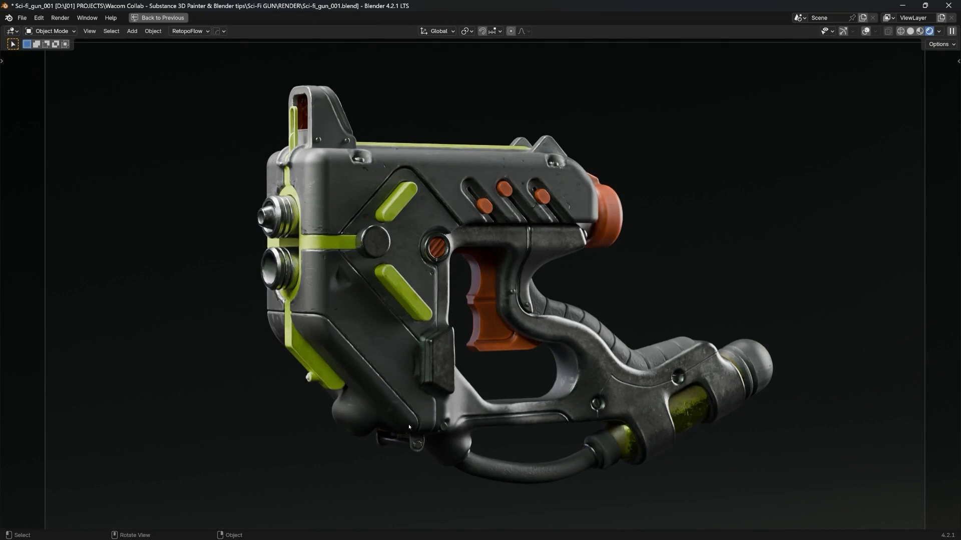
pyautogui.hotkey('ctrl', 'alt', 'space')
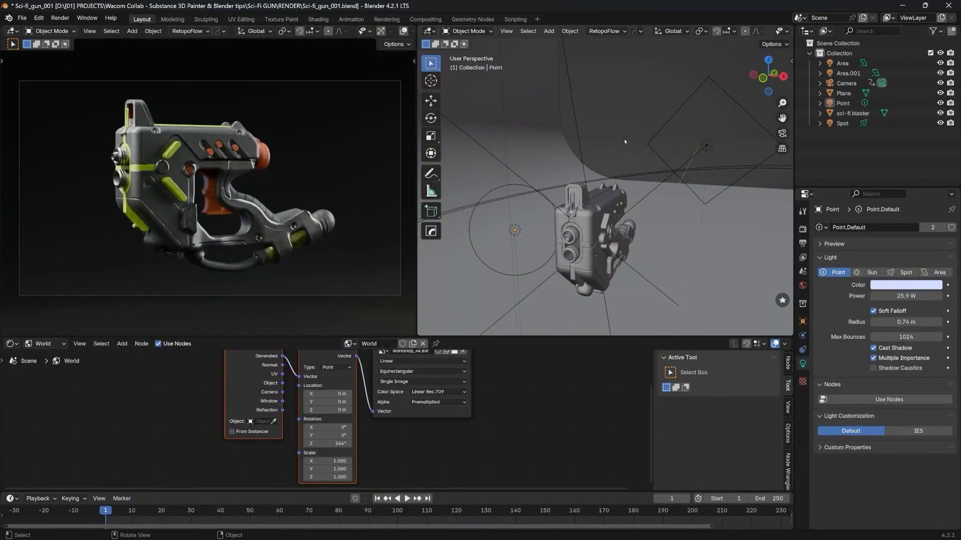
# Step: Render the lit blaster as a still image from the scene camera and inspect the result
pyautogui.scroll(-9, 625, 142)
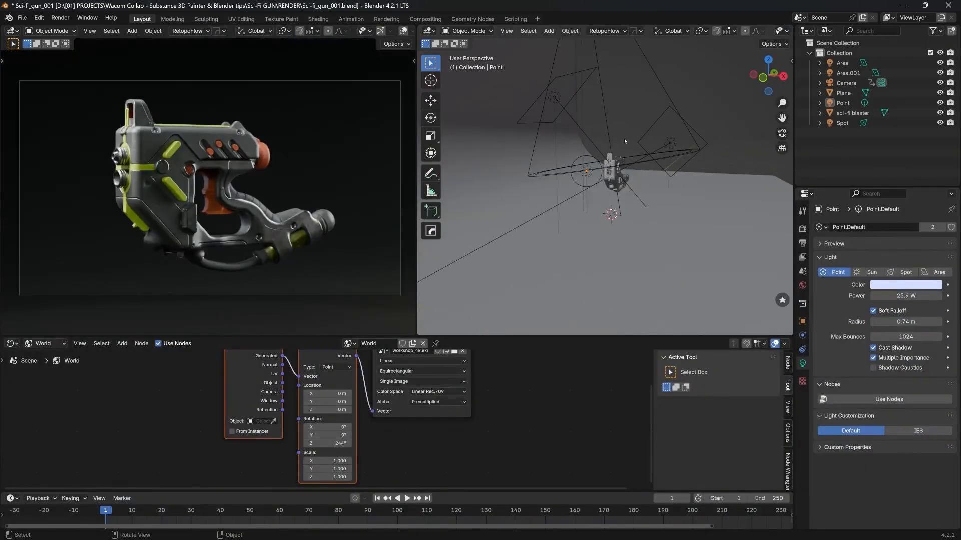
pyautogui.moveTo(658, 116); pyautogui.dragTo(594, 191, button='middle')
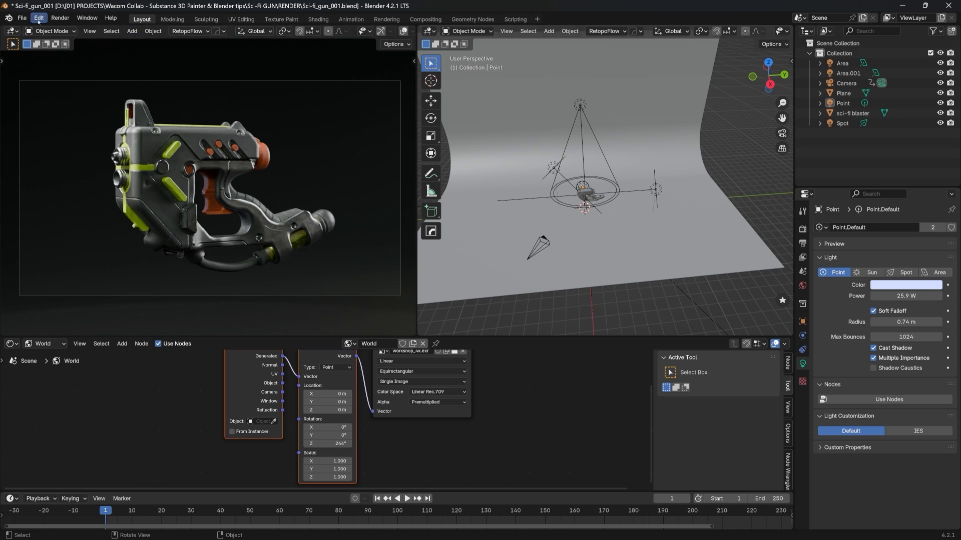
pyautogui.click(60, 19)
pyautogui.click(75, 29)
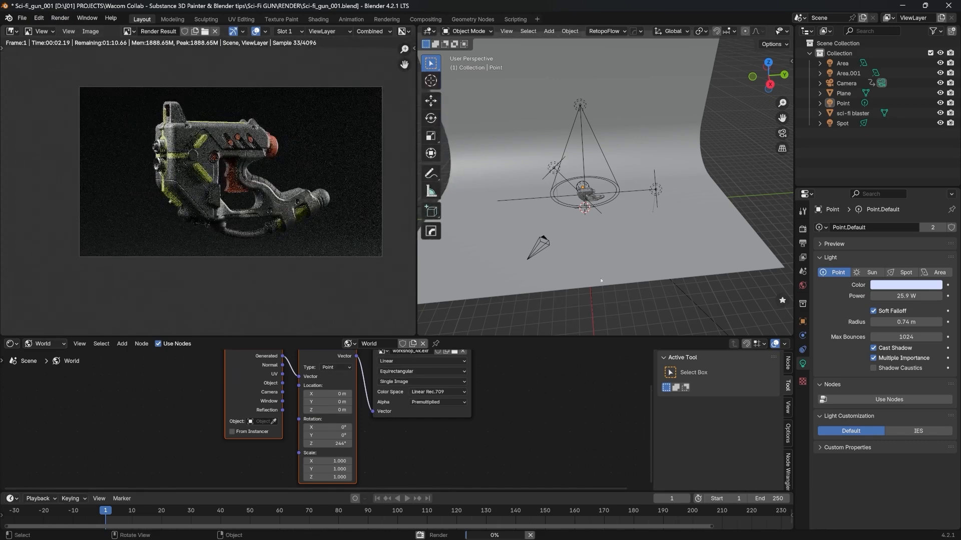
pyautogui.scroll(2, 244, 174)
pyautogui.moveTo(244, 174); pyautogui.dragTo(244, 183, button='middle')
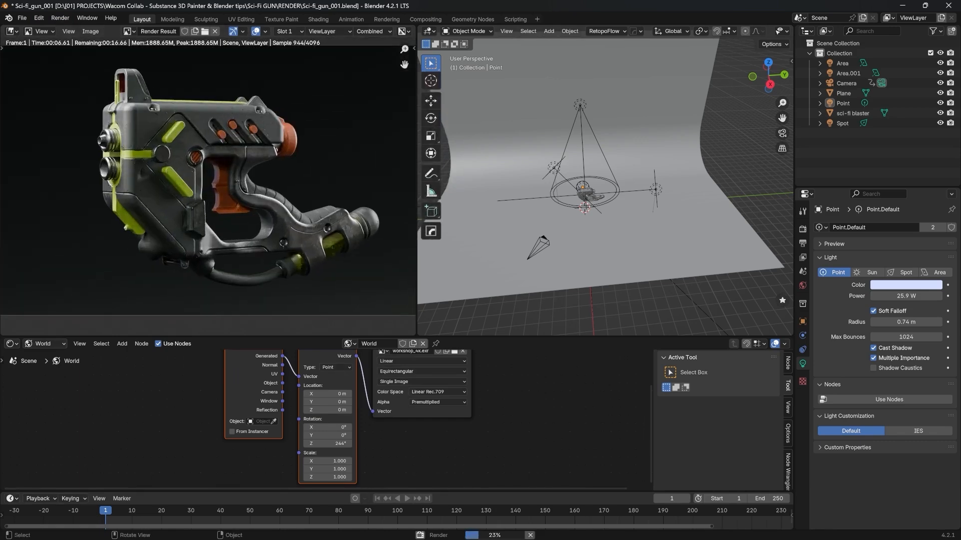
# Step: Glance at the magenta-background blaster picture, and save the scene to the desktop as Sci-fi_gun_001.blend
pyautogui.hotkey('ctrl', 'f')
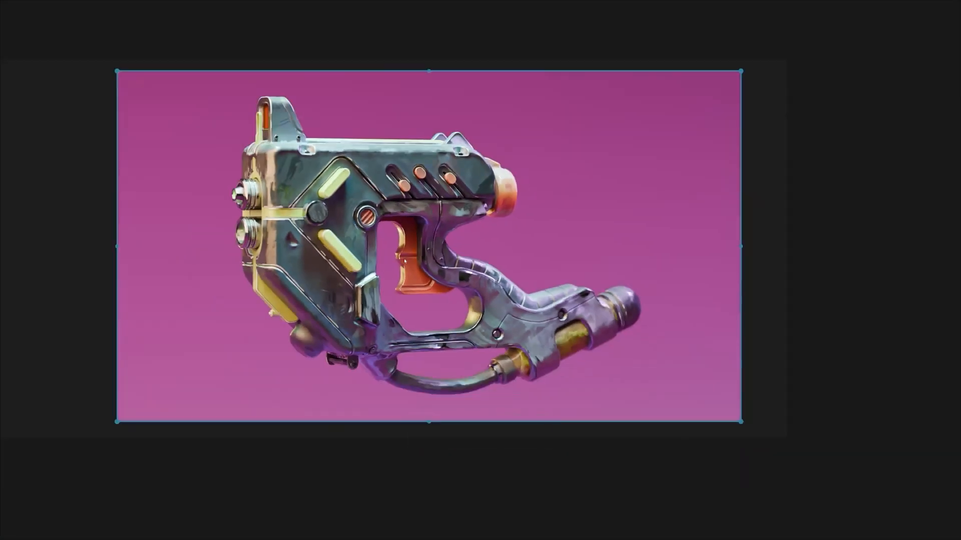
pyautogui.click(384, 45)
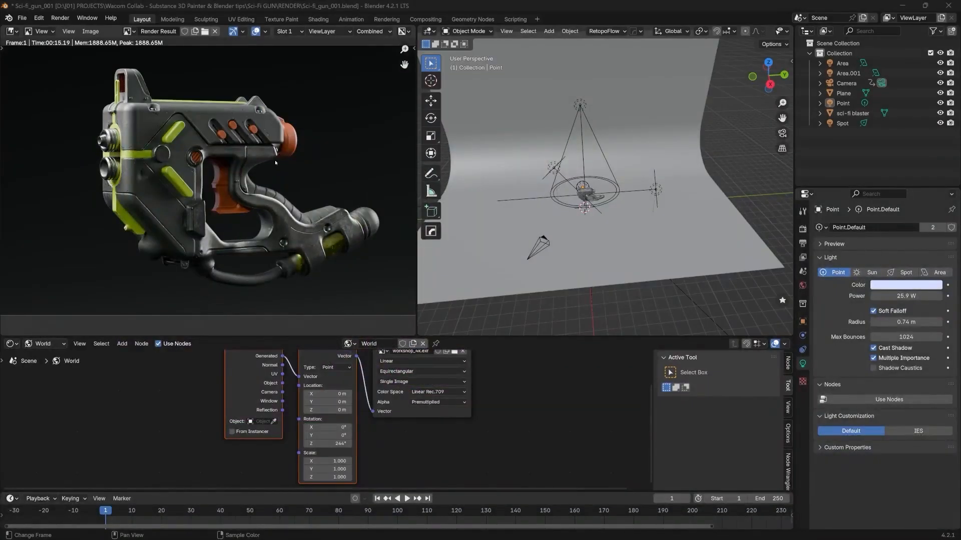
pyautogui.click(22, 17)
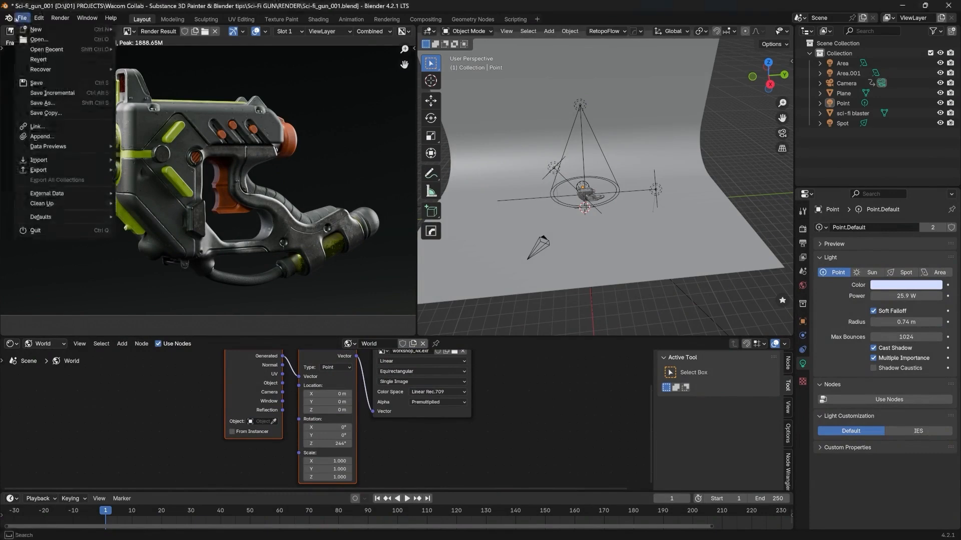
pyautogui.click(42, 103)
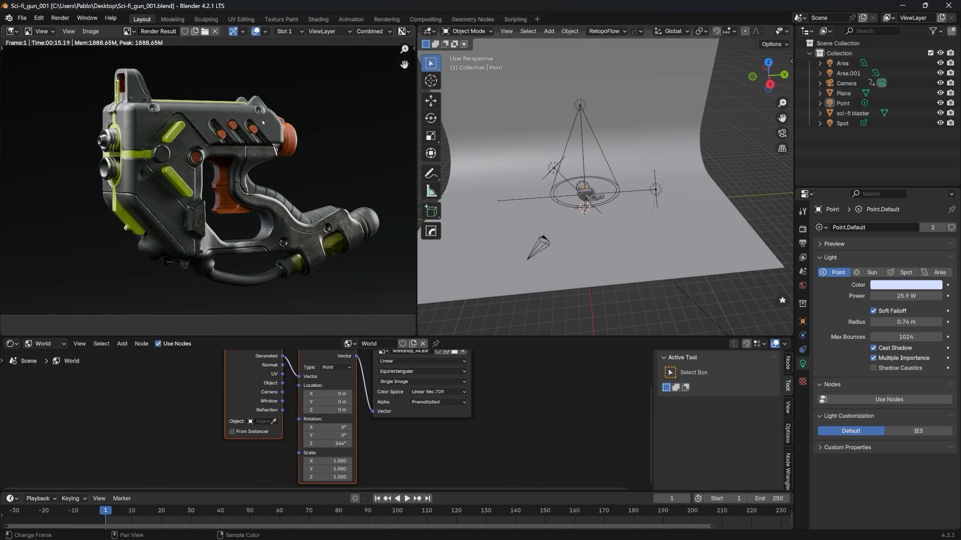
# Step: Select the sci-fi blaster and switch the shader editor from World to Object to show its material nodes
pyautogui.scroll(8, 591, 201)
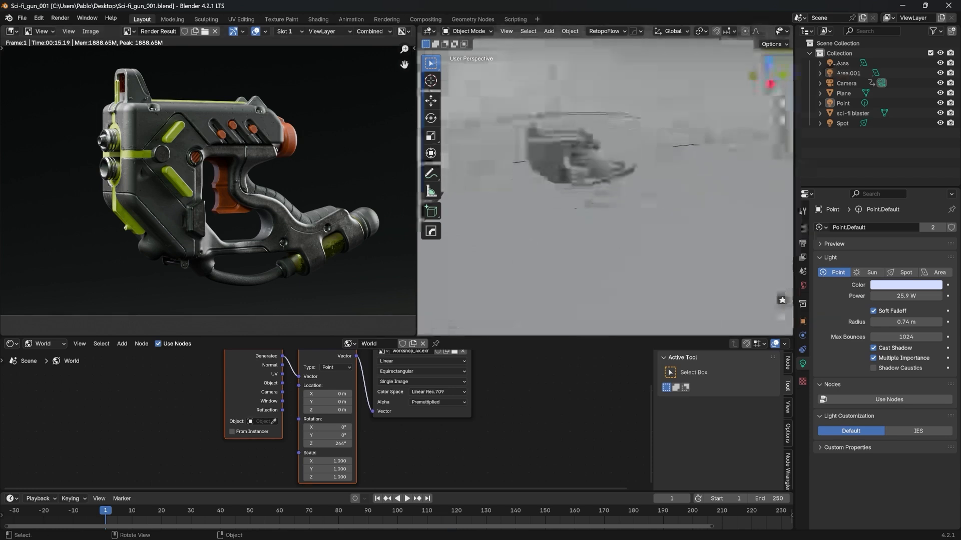
pyautogui.click(575, 155)
pyautogui.click(44, 343)
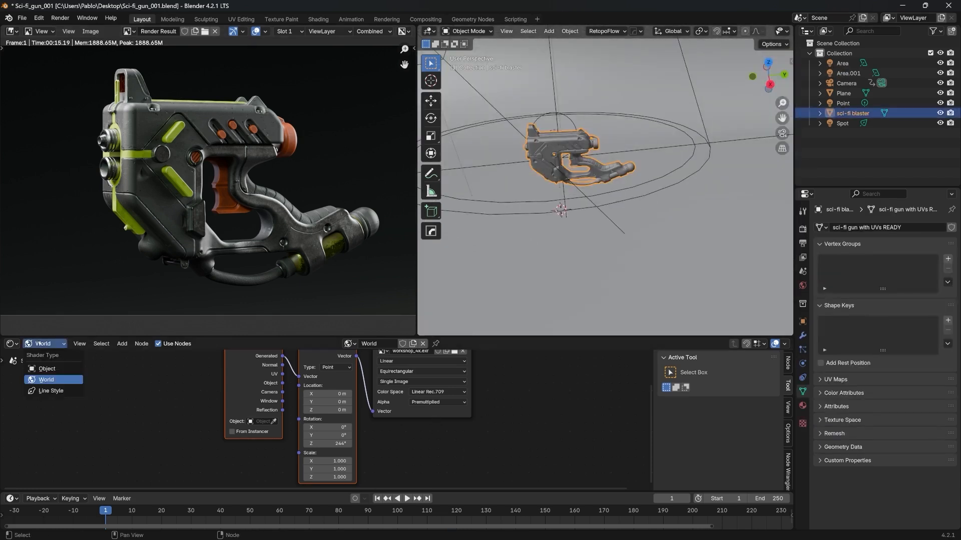
pyautogui.click(47, 369)
pyautogui.scroll(-4, 383, 423)
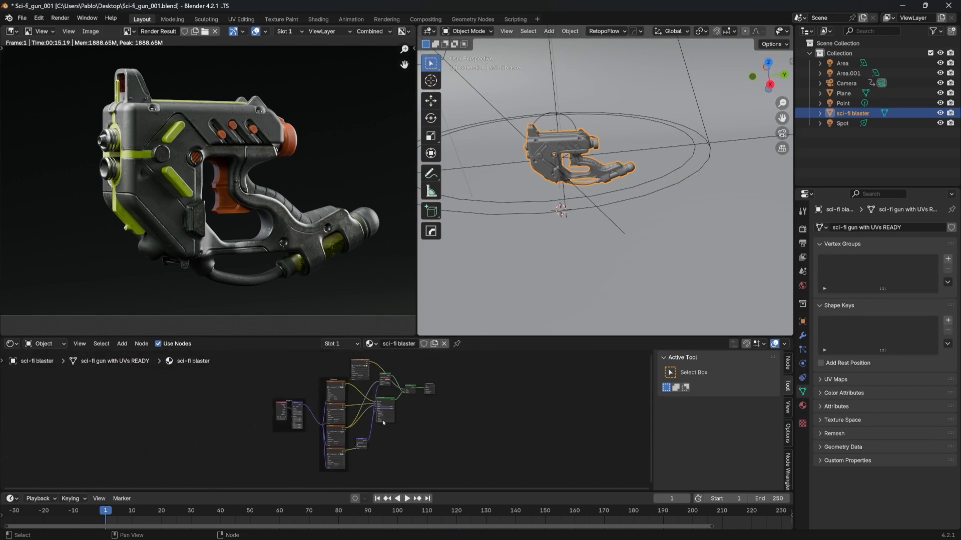
# Step: Duplicate the sci-fi blaster's material as a new copy and name it Stylised
pyautogui.scroll(2, 383, 423)
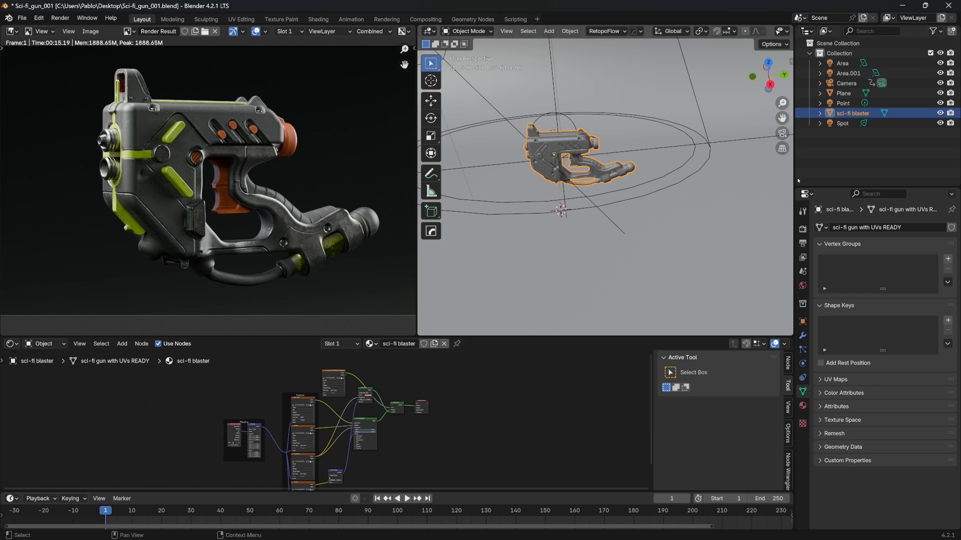
pyautogui.click(804, 407)
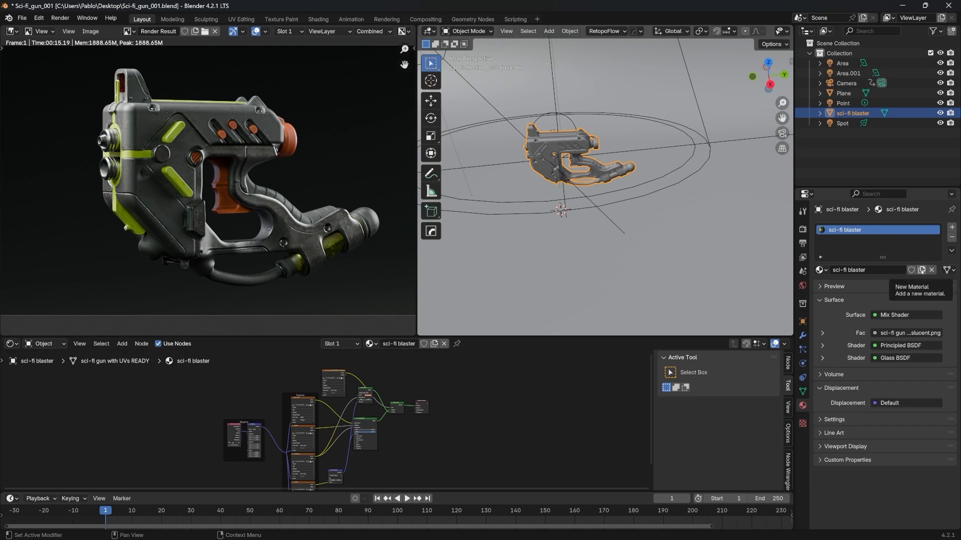
pyautogui.click(922, 270)
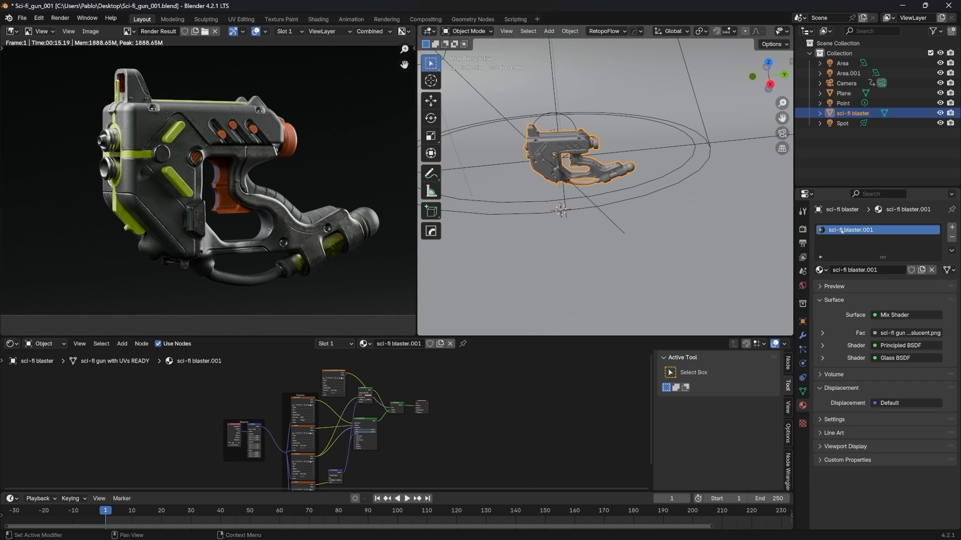
pyautogui.click(867, 270)
pyautogui.write('Stylised')
pyautogui.press('Return')
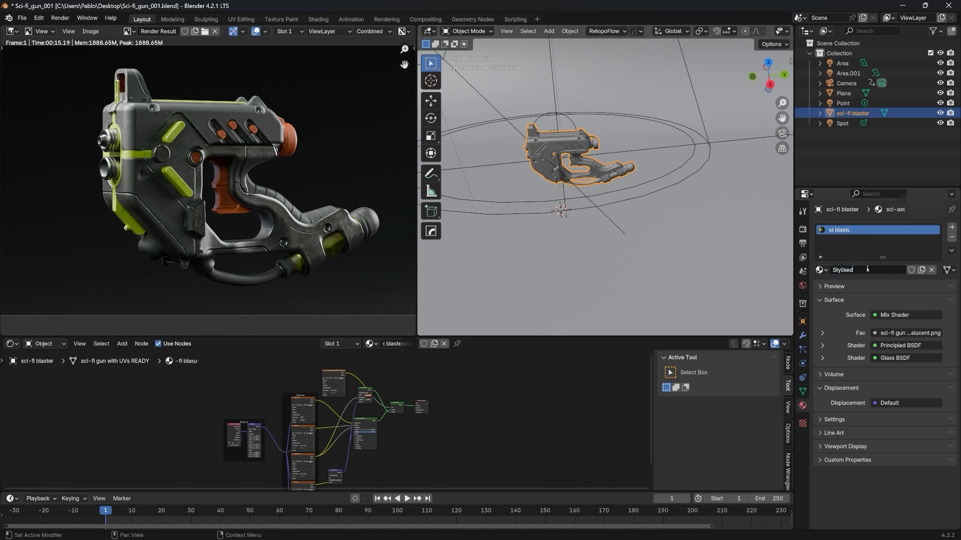
# Step: Maximize the shader editor to work on the Stylised material's texture nodes
pyautogui.scroll(3, 344, 402)
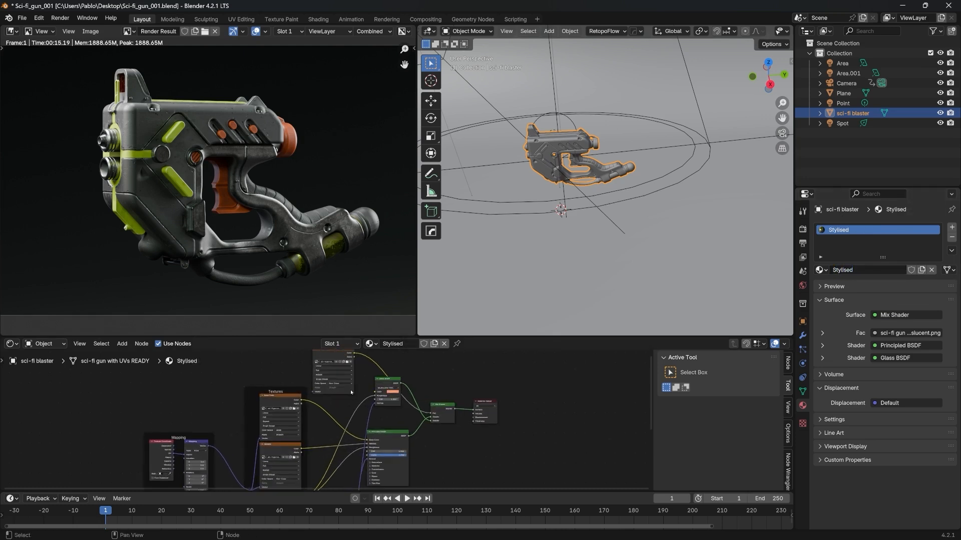
pyautogui.scroll(-2, 351, 392)
pyautogui.hotkey('ctrl', 'space')
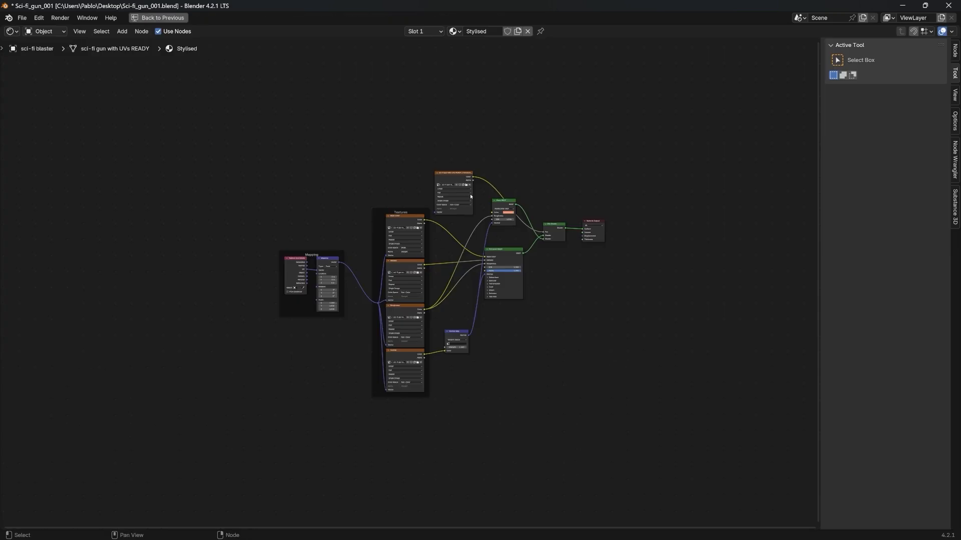
pyautogui.scroll(4, 470, 197)
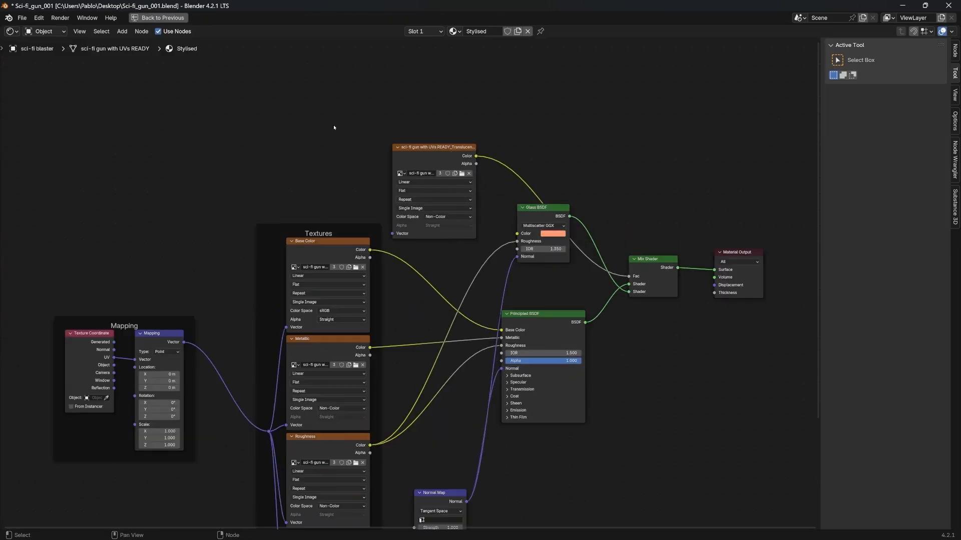
pyautogui.moveTo(346, 317); pyautogui.dragTo(423, 190, button='middle')
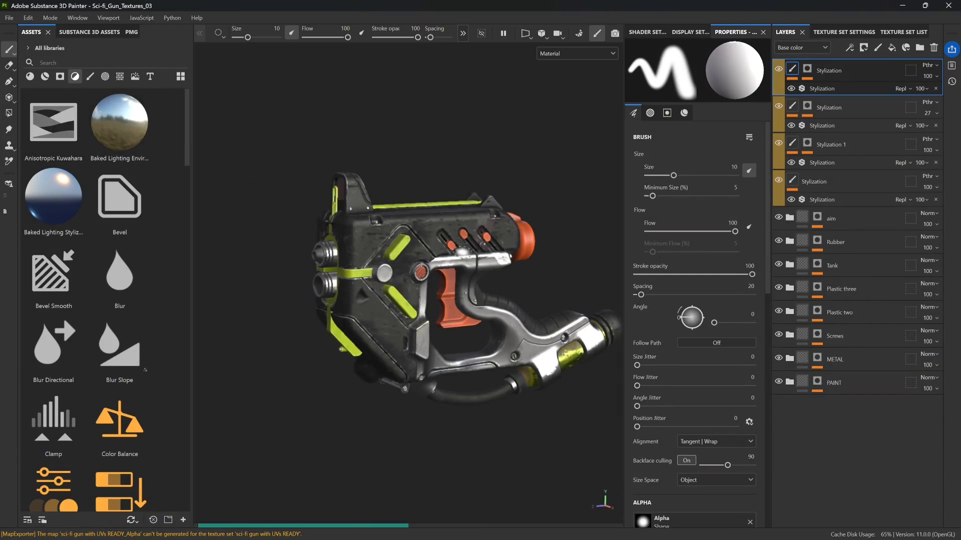
# Step: Switch to Substance 3D Painter, inspect the stylised blaster, and review the export settings and output maps of its texture set
pyautogui.keyDown('alt'); pyautogui.moveTo(505, 297); pyautogui.dragTo(488, 298, button='middle'); pyautogui.keyUp('alt')
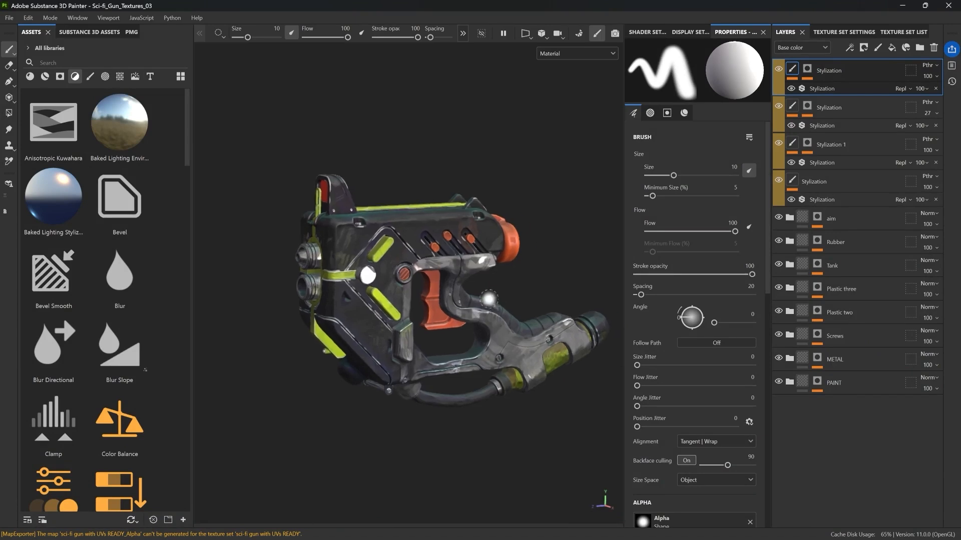
pyautogui.keyDown('alt'); pyautogui.moveTo(489, 298); pyautogui.dragTo(470, 289); pyautogui.keyUp('alt')
pyautogui.keyDown('alt'); pyautogui.moveTo(469, 289); pyautogui.dragTo(416, 286, button='middle'); pyautogui.keyUp('alt')
pyautogui.keyDown('alt'); pyautogui.moveTo(416, 286); pyautogui.dragTo(399, 280); pyautogui.keyUp('alt')
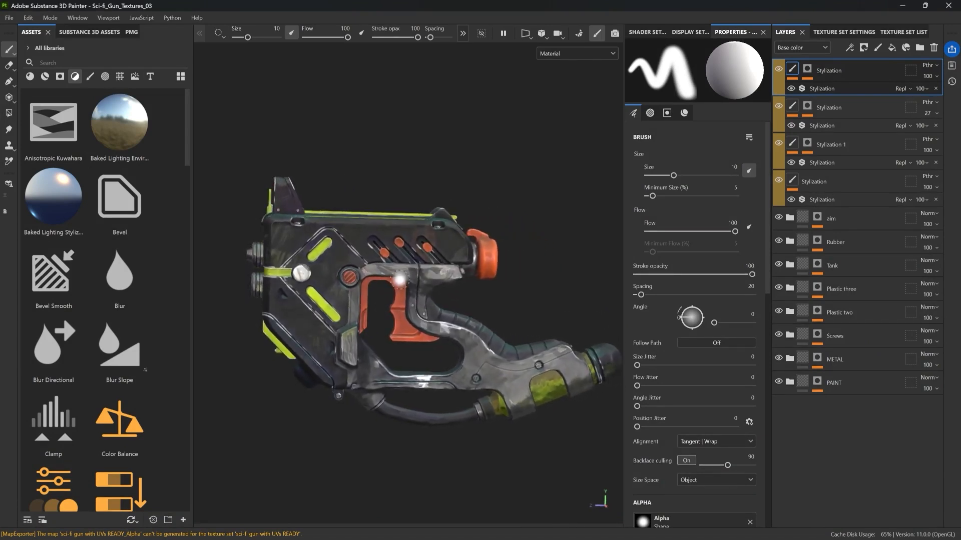
pyautogui.click(9, 18)
pyautogui.click(22, 164)
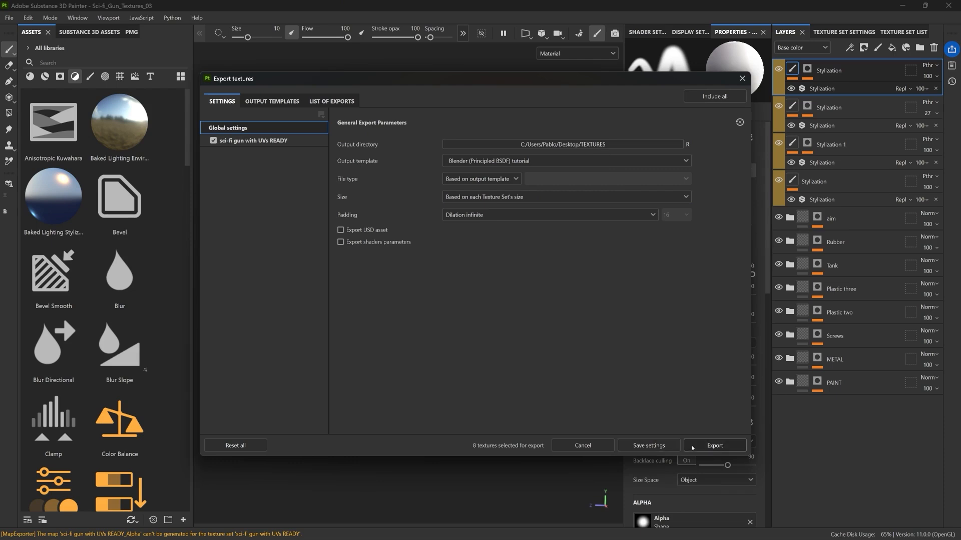
pyautogui.click(264, 143)
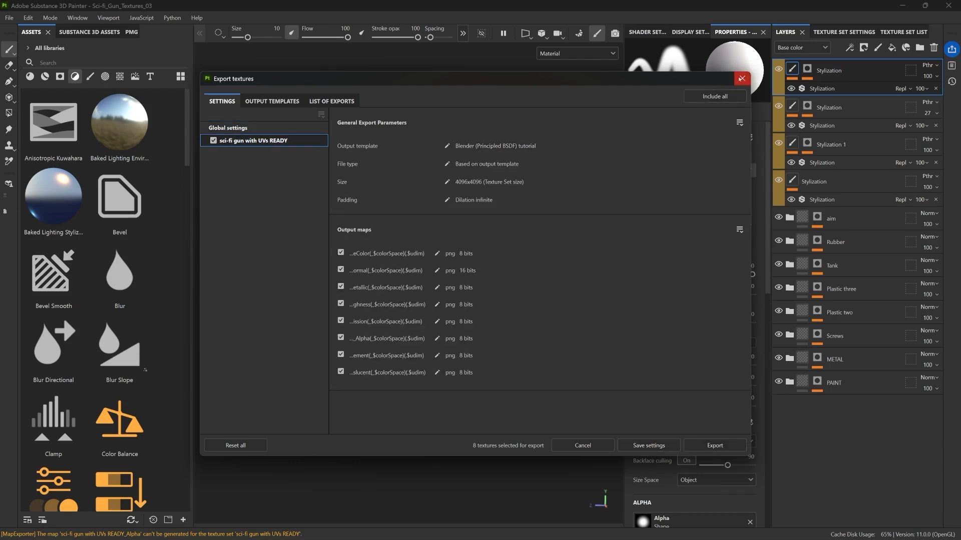
pyautogui.click(742, 79)
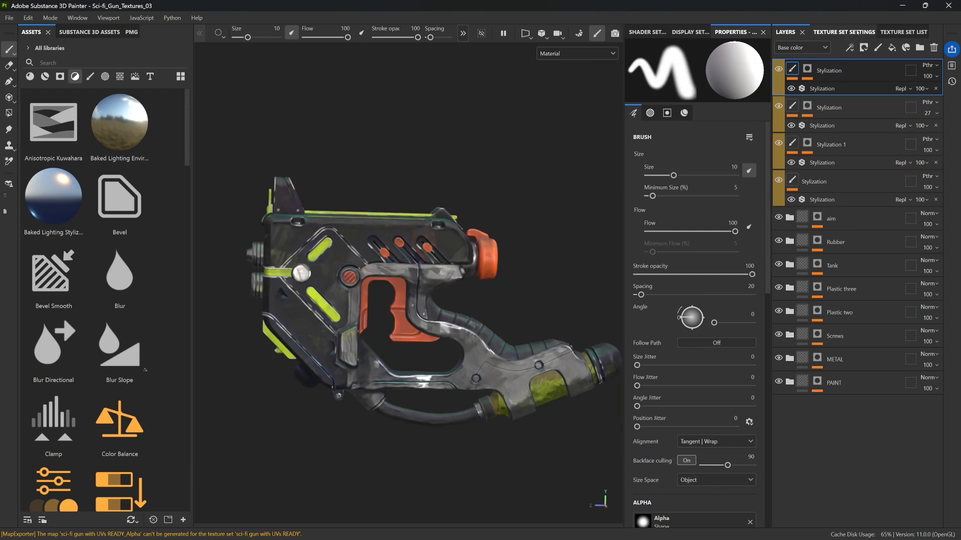
# Step: Rename the blaster's texture set from the texture set list as Stylised
pyautogui.click(903, 32)
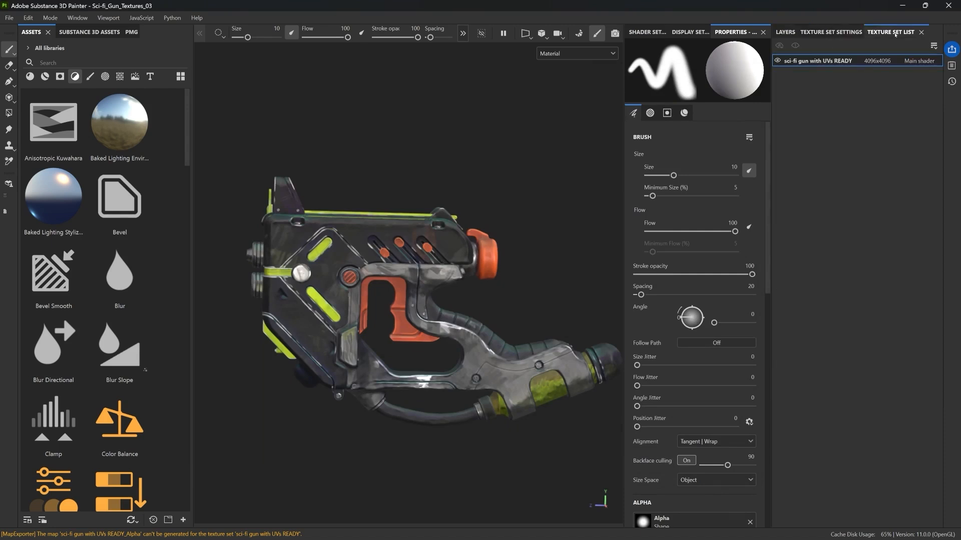
pyautogui.doubleClick(817, 61)
pyautogui.write('Stylised')
pyautogui.press('Return')
# Step: Open the texture export settings and examine the texture-set naming in the Blender (Principled BSDF) tutorial output template
pyautogui.click(9, 17)
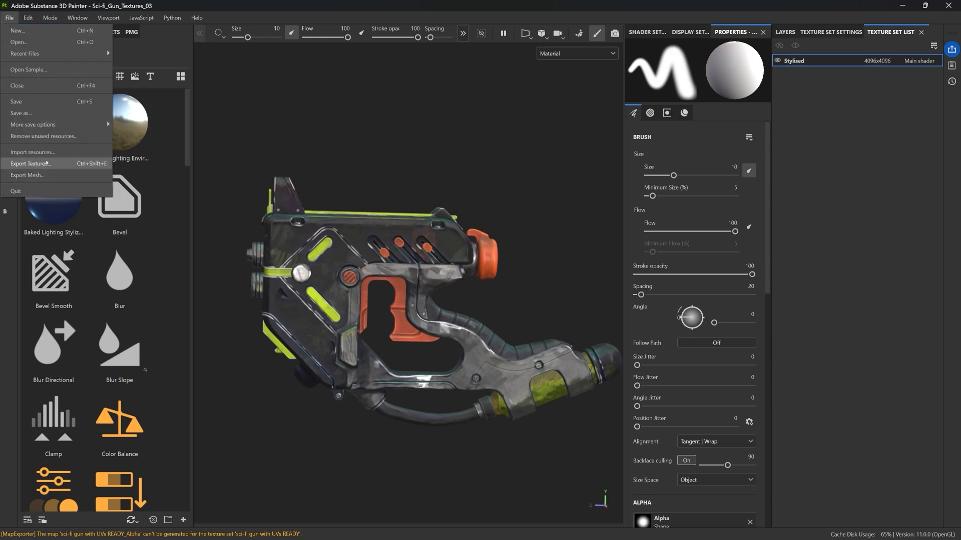
pyautogui.click(45, 164)
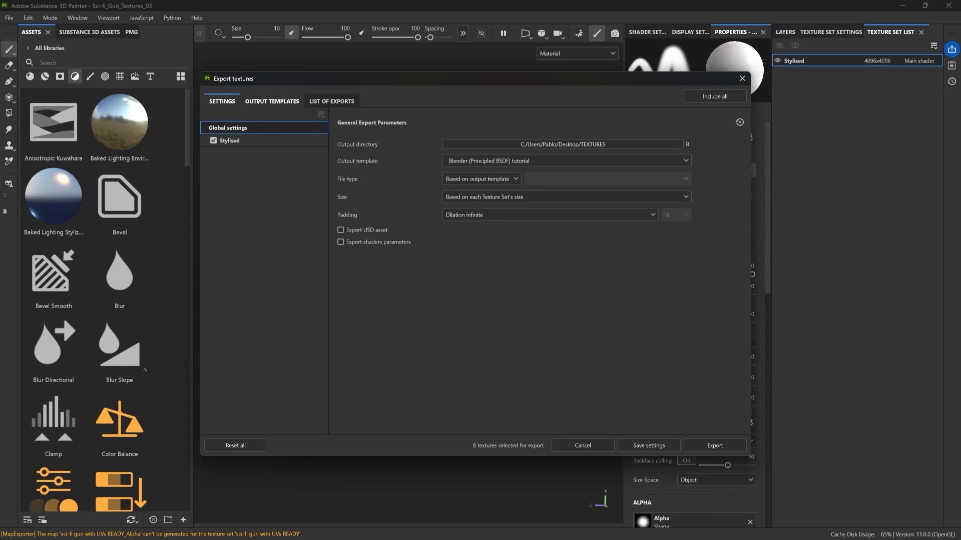
pyautogui.click(271, 101)
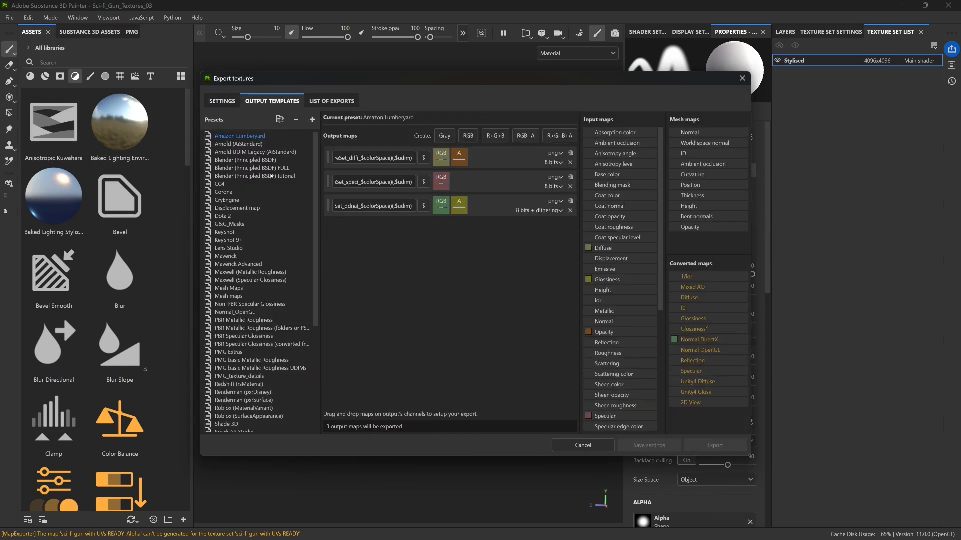
pyautogui.click(271, 176)
pyautogui.moveTo(374, 158); pyautogui.dragTo(337, 157)
pyautogui.click(366, 156)
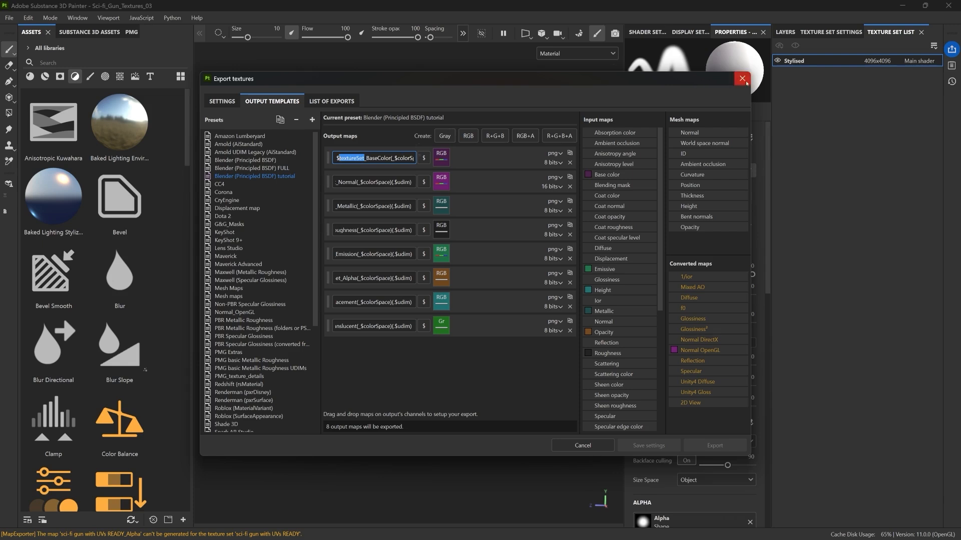
# Step: Export the Stylised texture set to the desktop TEXTURES folder with the Blender (Principled BSDF) tutorial template, and close the export window
pyautogui.click(221, 101)
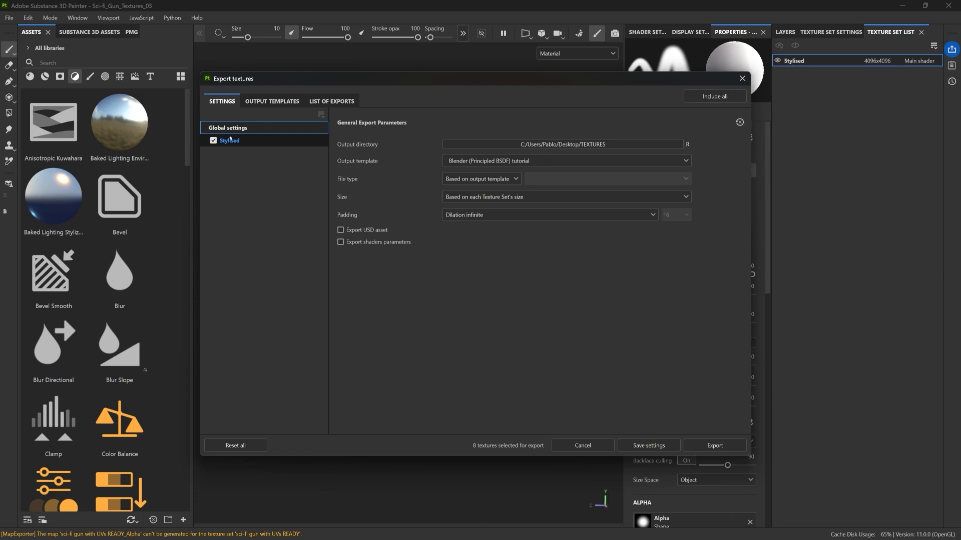
pyautogui.click(711, 445)
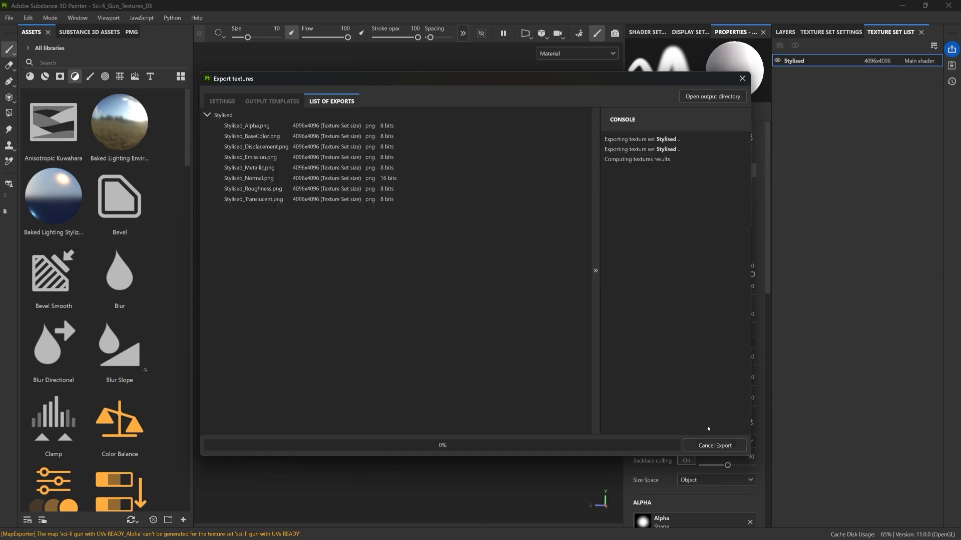
pyautogui.click(742, 78)
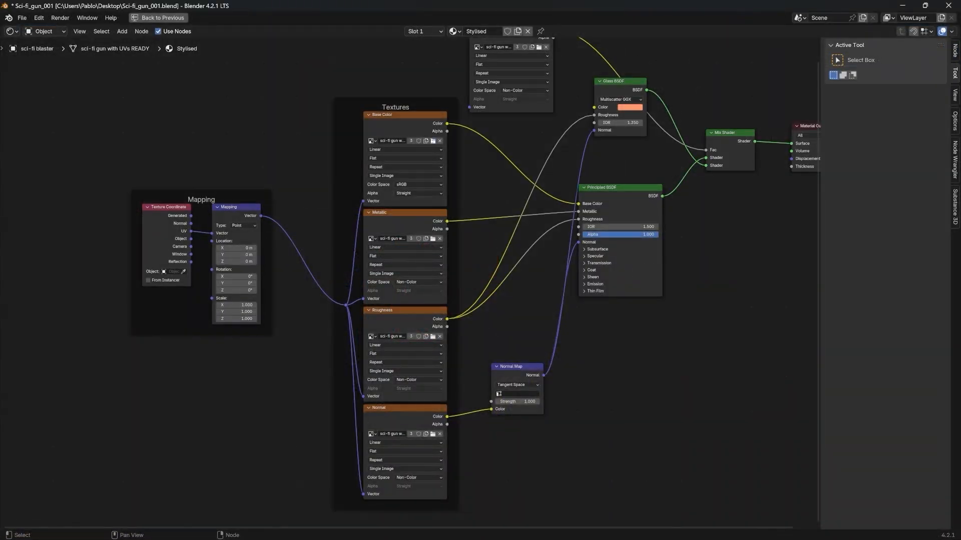
# Step: Switch back to Blender and load Stylised_BaseColor.png into the Base Color image texture node
pyautogui.click(433, 141)
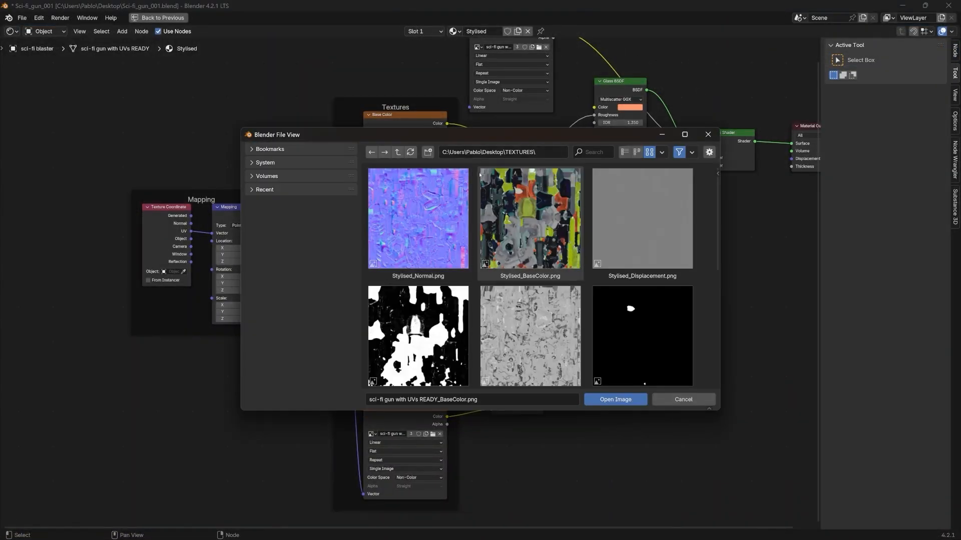
pyautogui.scroll(-1, 457, 215)
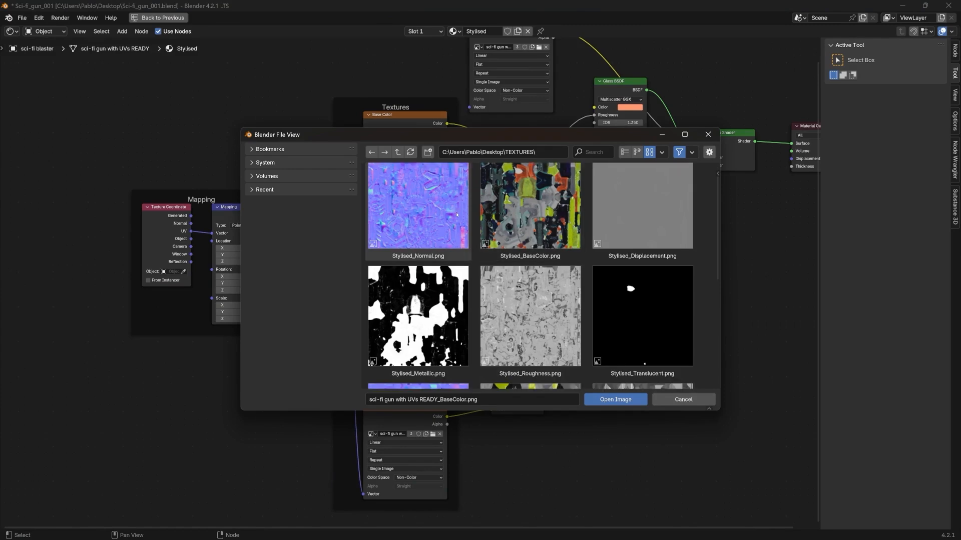
pyautogui.scroll(-8, 457, 215)
pyautogui.scroll(9, 503, 244)
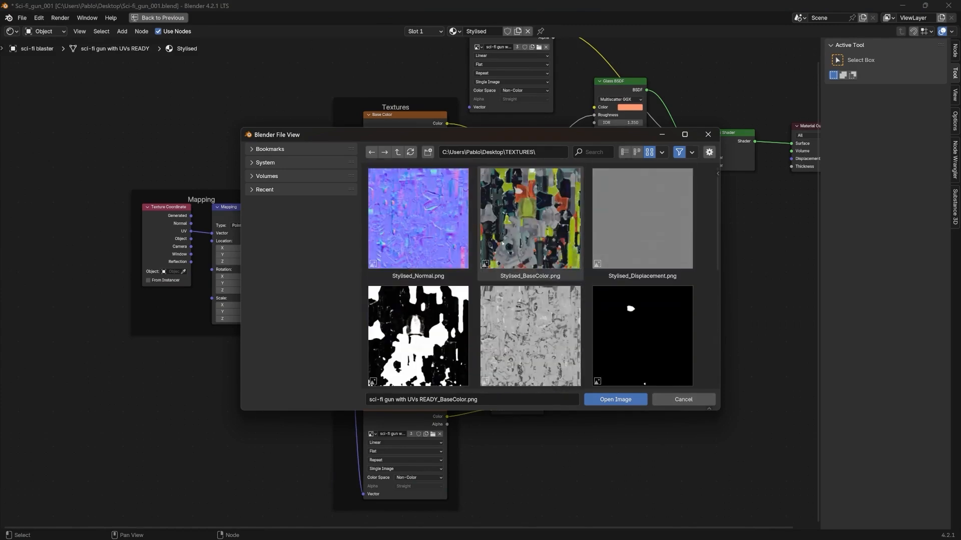
pyautogui.click(536, 209)
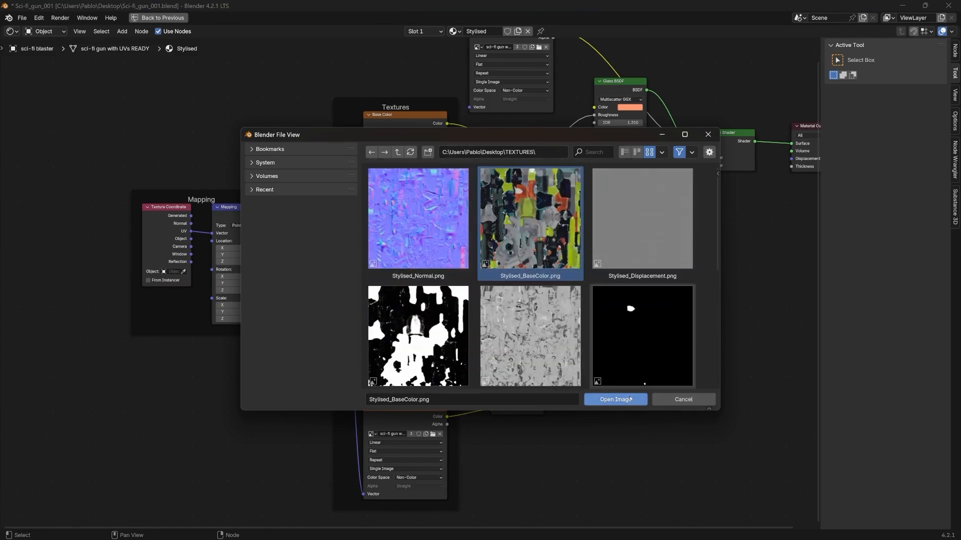
pyautogui.click(616, 399)
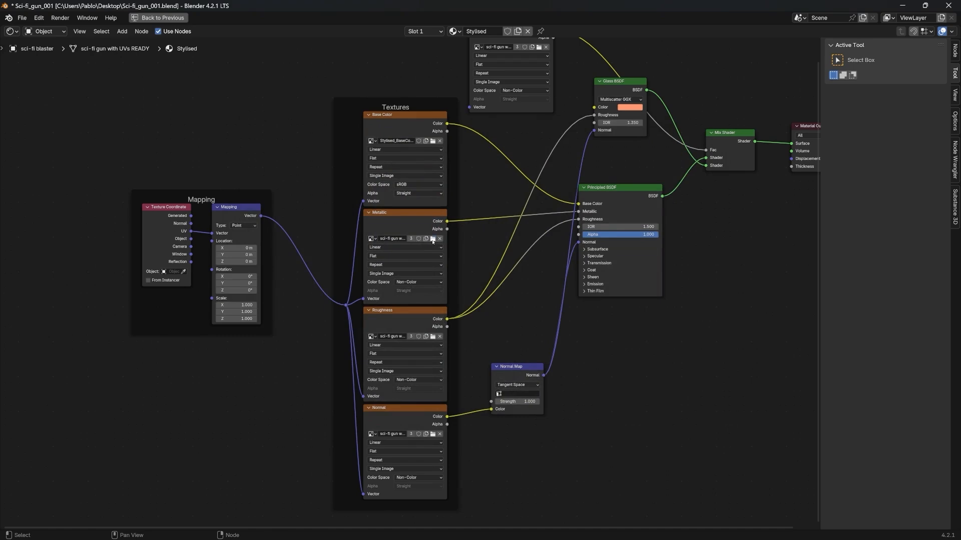
# Step: Replace the Metallic texture node's image with Stylised_Metallic.png
pyautogui.click(433, 239)
pyautogui.scroll(-1, 436, 250)
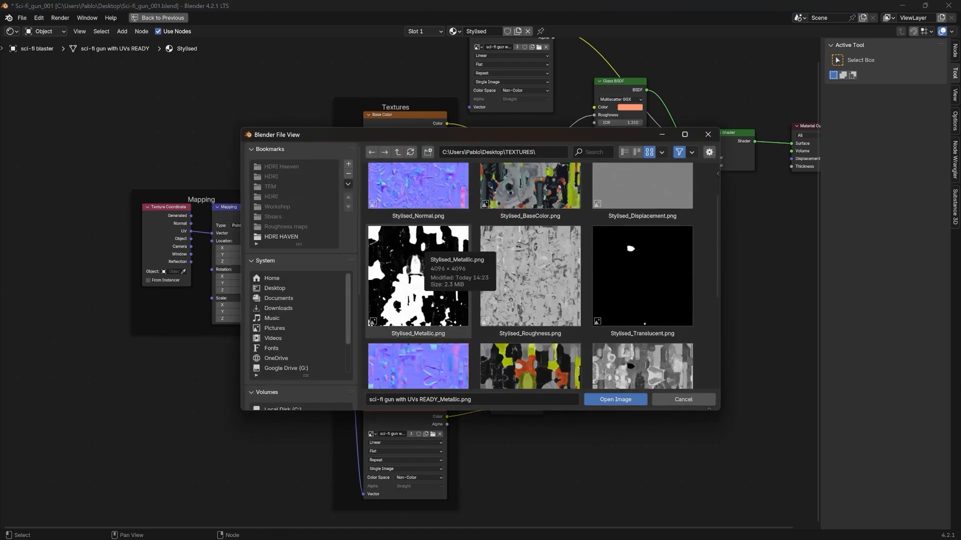
pyautogui.click(418, 275)
pyautogui.click(615, 400)
# Step: Replace the Roughness texture node's image with Stylised_Roughness.png
pyautogui.press('Home')
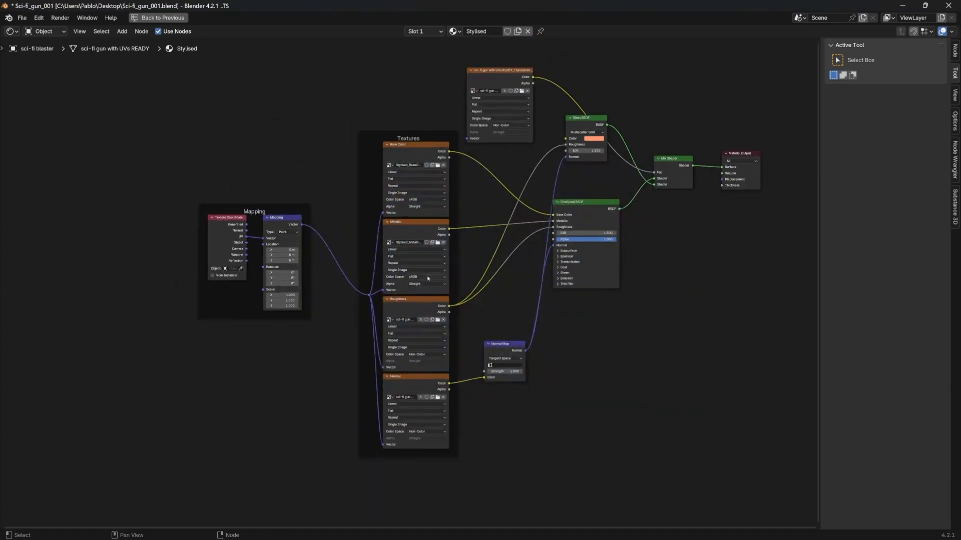
pyautogui.click(441, 311)
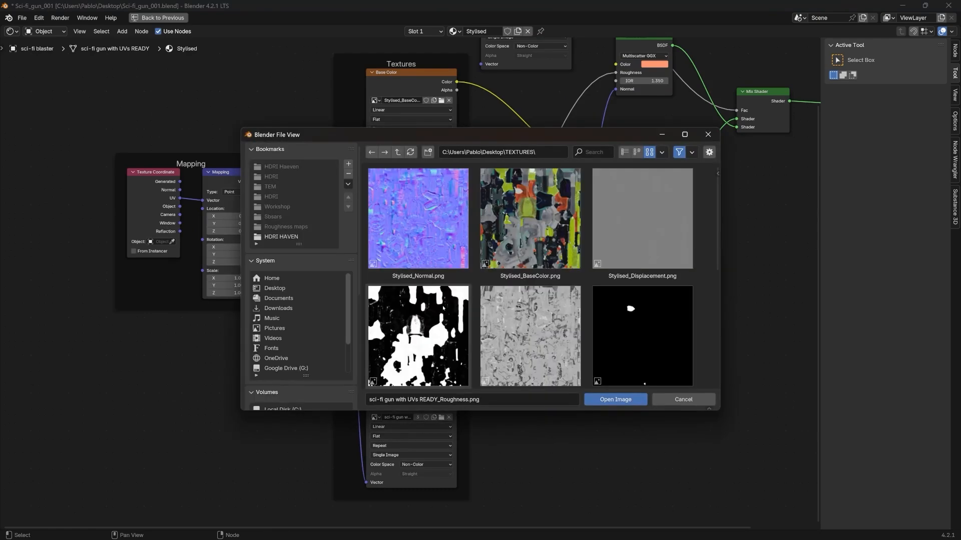
pyautogui.scroll(-1, 518, 326)
pyautogui.click(520, 320)
pyautogui.click(616, 399)
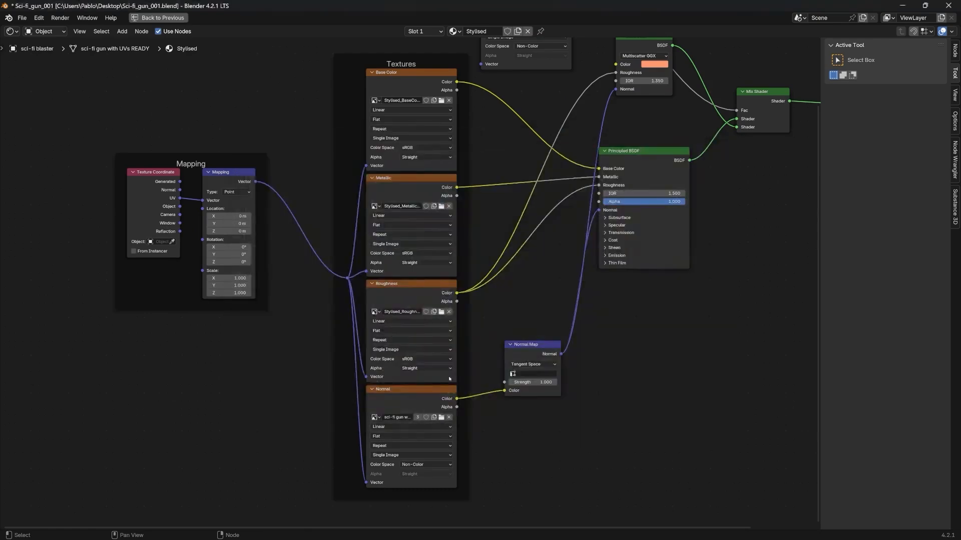
# Step: Replace the Normal texture node's image with Stylised_Normal.png
pyautogui.click(441, 418)
pyautogui.click(407, 191)
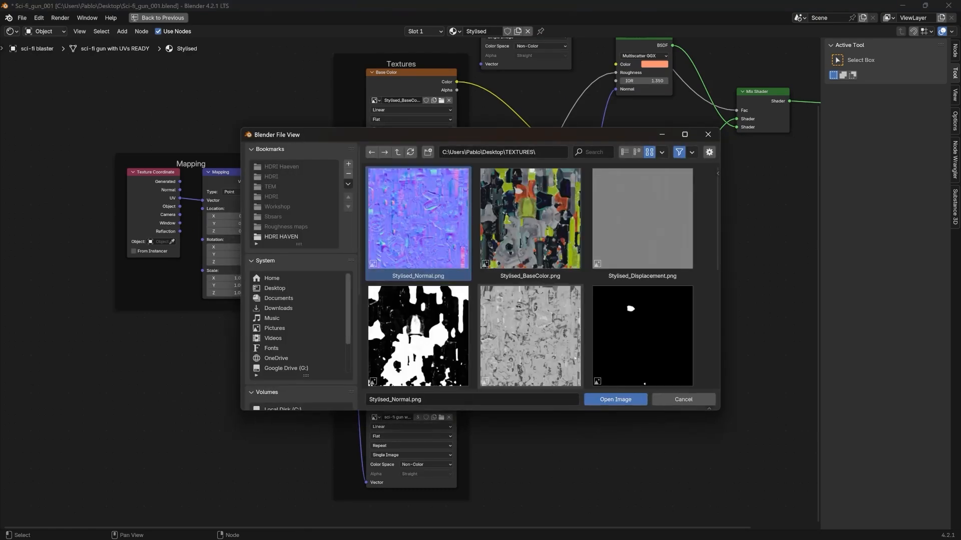
pyautogui.click(616, 399)
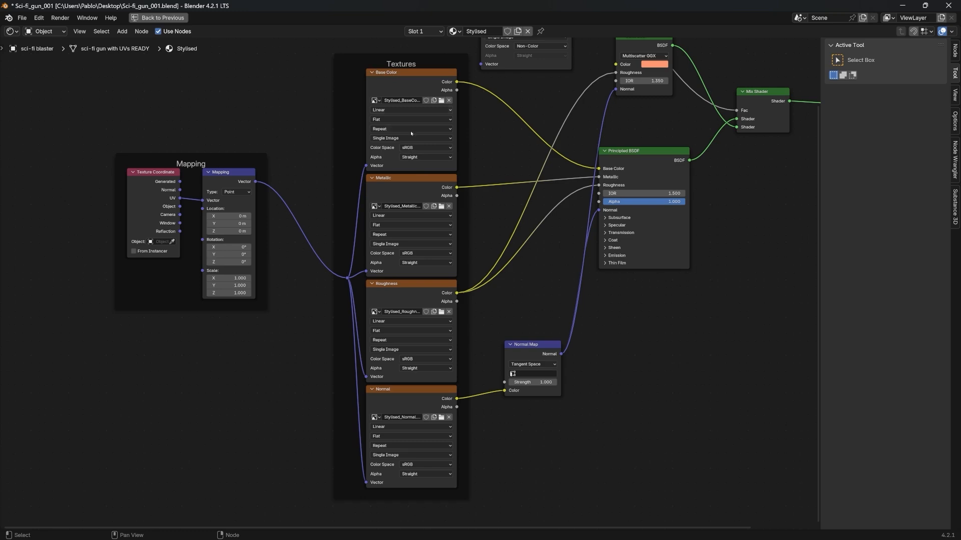
# Step: Set the color space of the Metallic, Roughness and Normal image textures to Non-Color
pyautogui.click(422, 254)
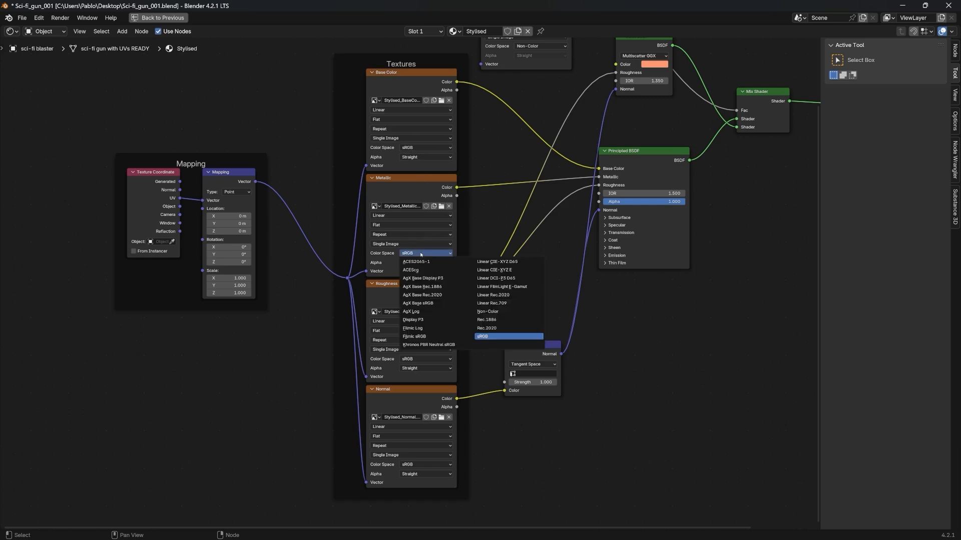
pyautogui.click(493, 312)
pyautogui.click(426, 359)
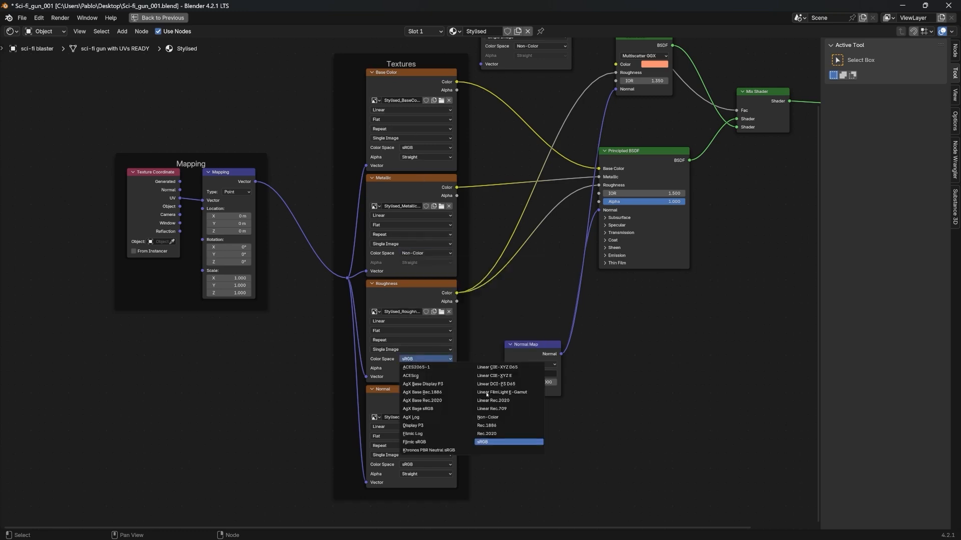
pyautogui.click(493, 418)
pyautogui.click(416, 465)
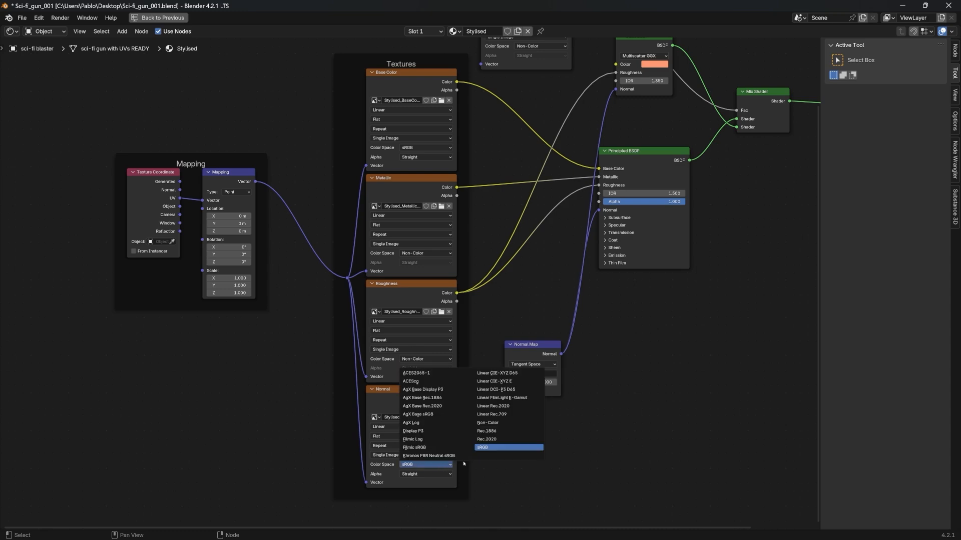
pyautogui.click(502, 423)
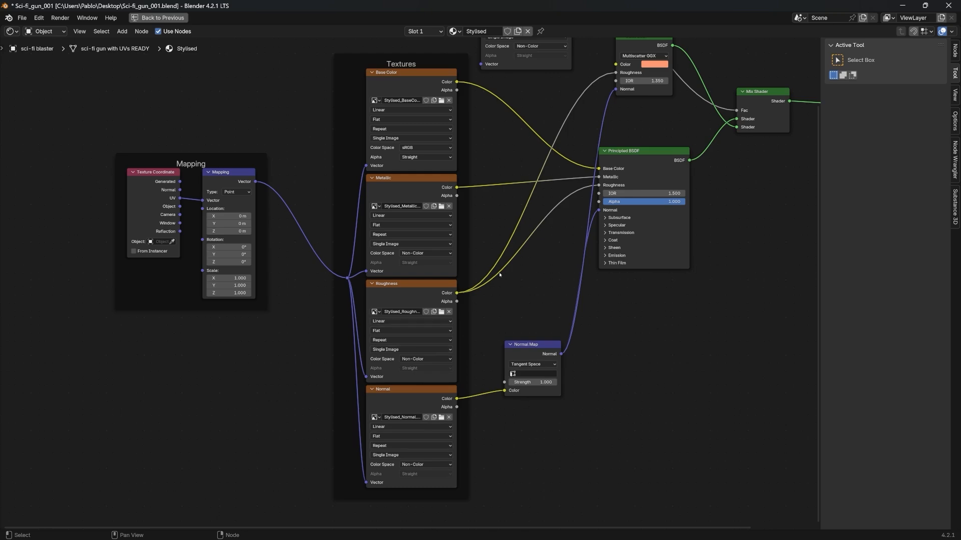
# Step: Restore the full layout and turn the Render Result area back into a 3D viewport with the rendered camera view
pyautogui.hotkey('ctrl', 'space')
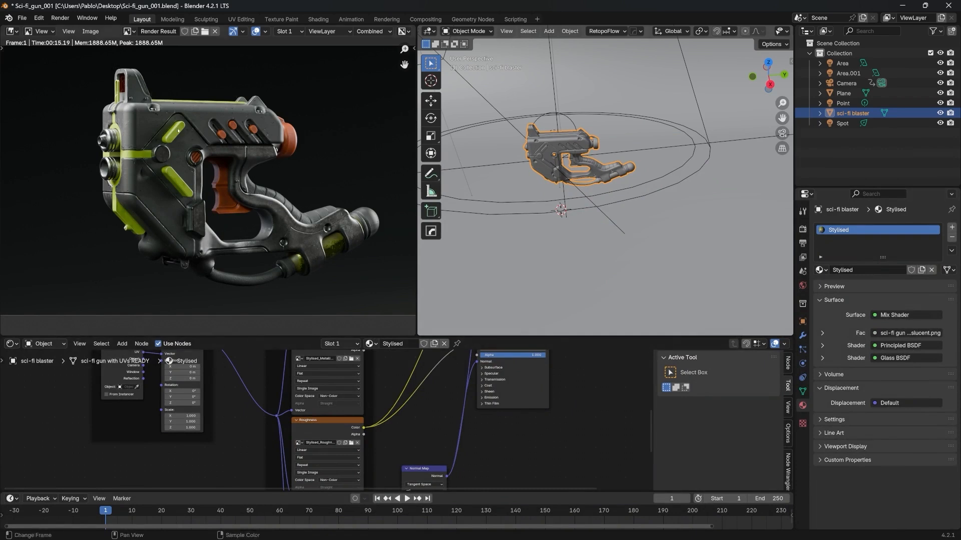
pyautogui.scroll(-4, 177, 131)
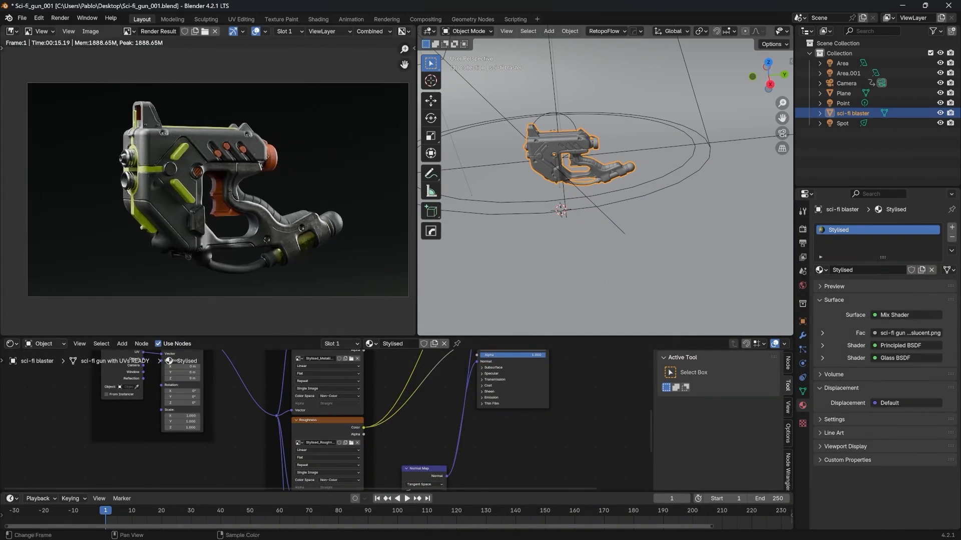
pyautogui.moveTo(213, 145); pyautogui.dragTo(201, 143, button='middle')
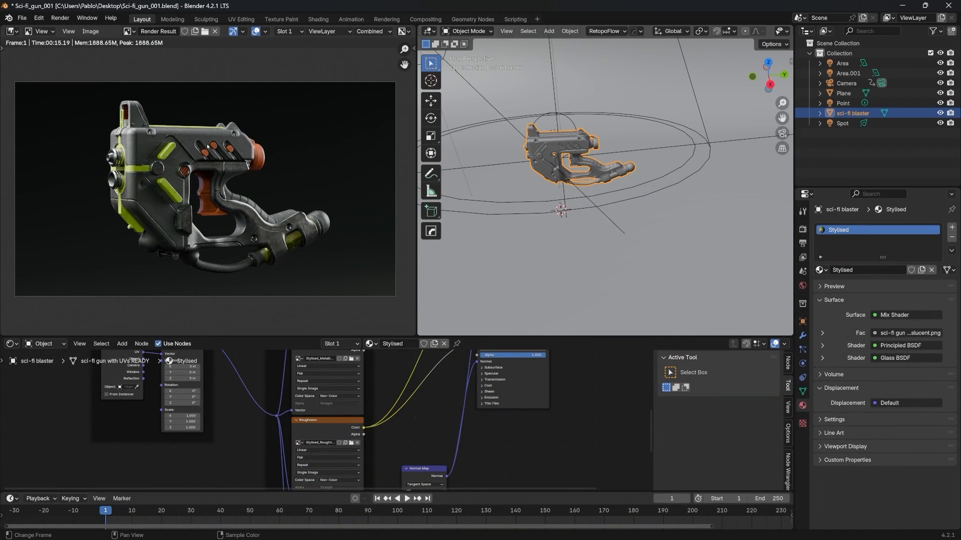
pyautogui.hotkey('shift', 'F5')
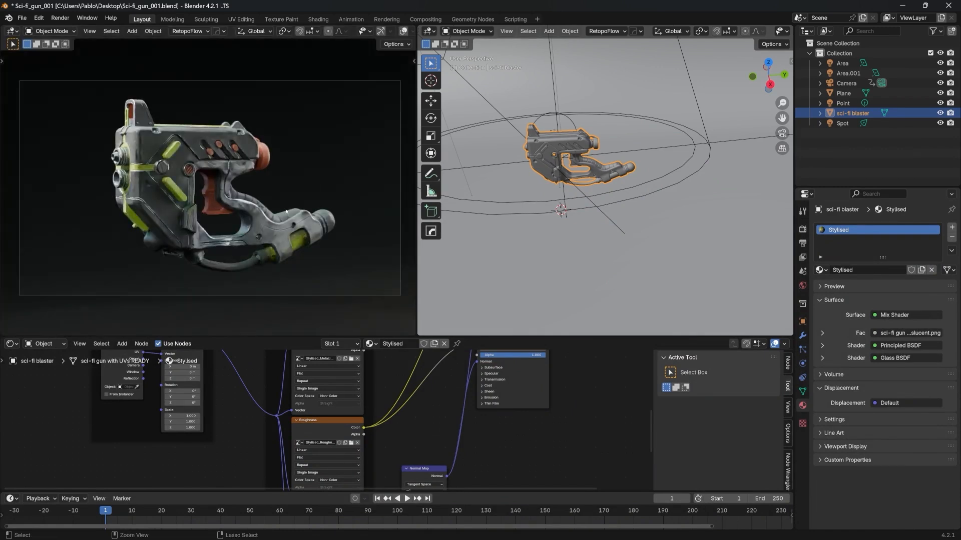
# Step: Examine the stylised blaster in the enlarged rendered view and compare it with the magenta-background reference render
pyautogui.hotkey('ctrl', 'space')
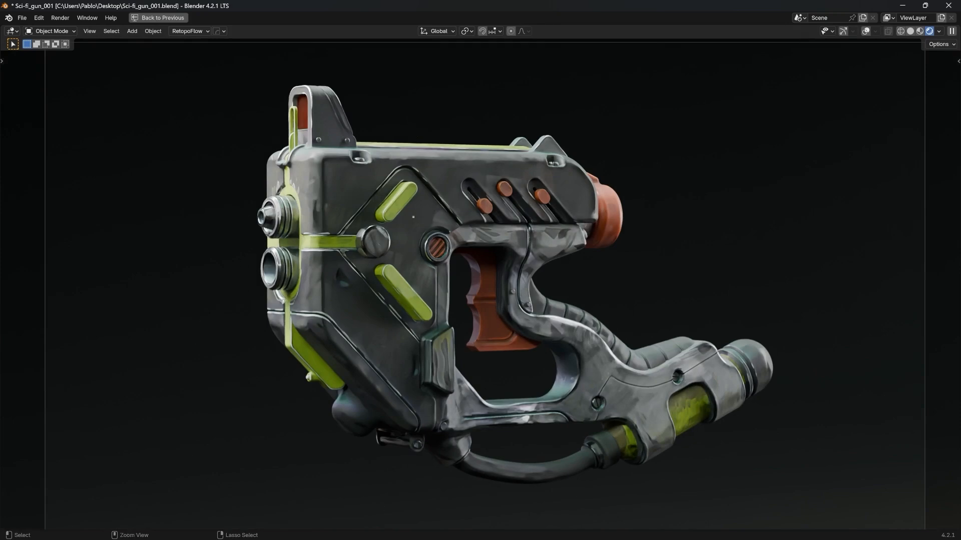
pyautogui.hotkey('ctrl', 'space')
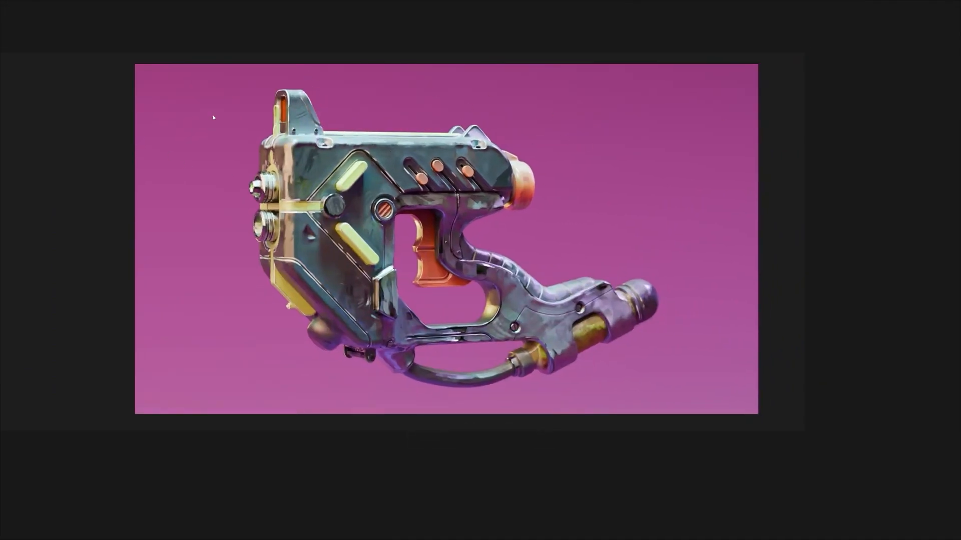
pyautogui.hotkey('ctrl', 'f')
pyautogui.hotkey('alt', 'Tab')
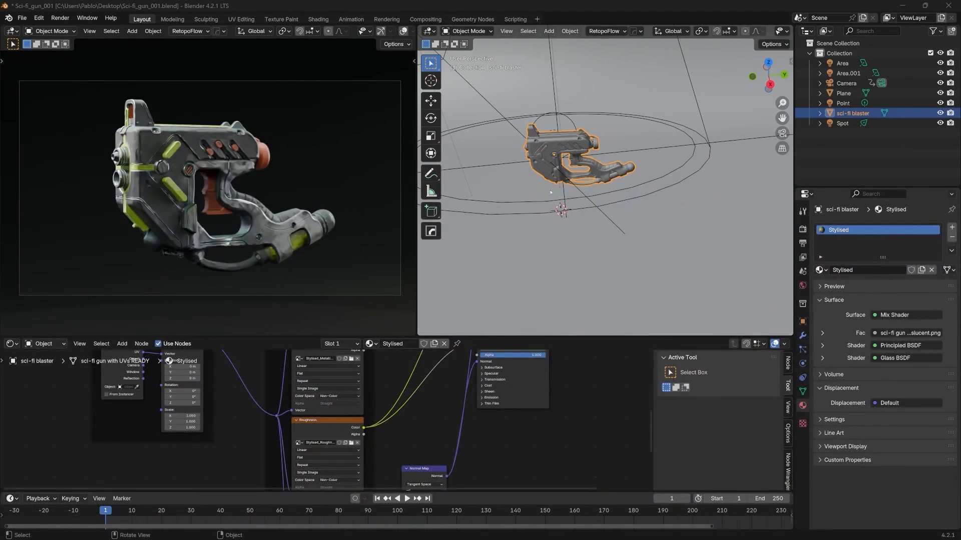
# Step: Give the backdrop plane's material a magenta base color and set its Metallic to 0.625
pyautogui.moveTo(550, 192); pyautogui.dragTo(614, 228, button='middle')
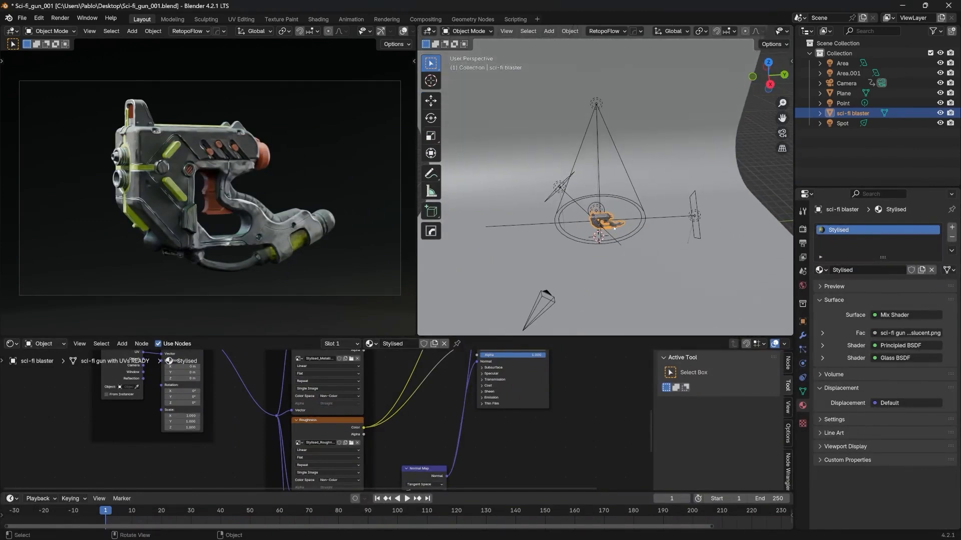
pyautogui.click(643, 99)
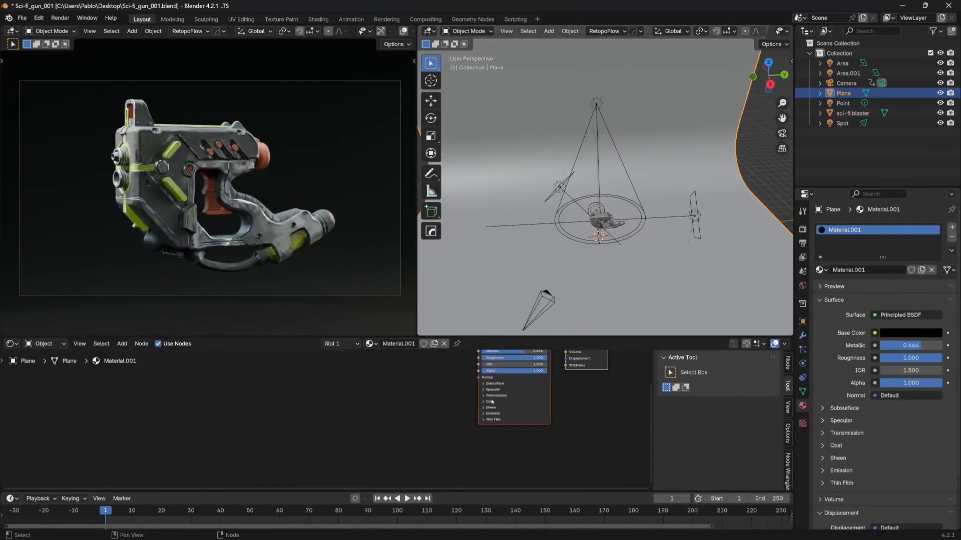
pyautogui.press('Home')
pyautogui.moveTo(505, 397); pyautogui.dragTo(463, 397)
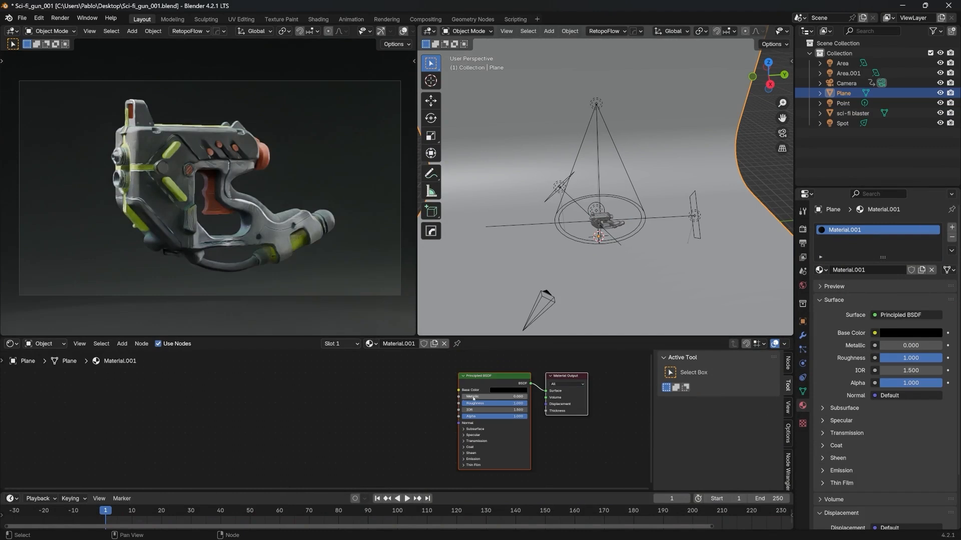
pyautogui.click(506, 386)
pyautogui.click(506, 391)
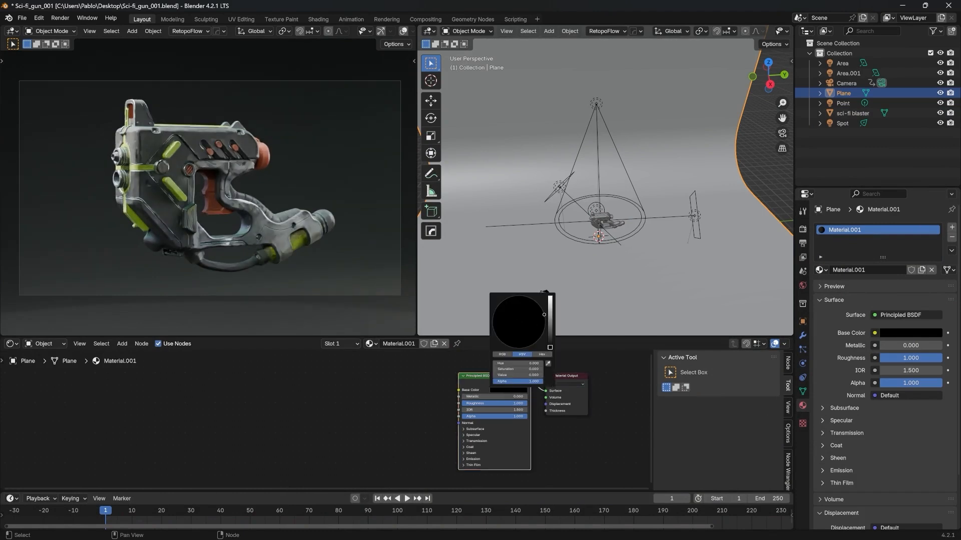
pyautogui.moveTo(550, 346)
pyautogui.mouseDown()
pyautogui.moveTo(550, 318)
pyautogui.moveTo(541, 338)
pyautogui.mouseUp()
pyautogui.moveTo(464, 397); pyautogui.dragTo(503, 399)
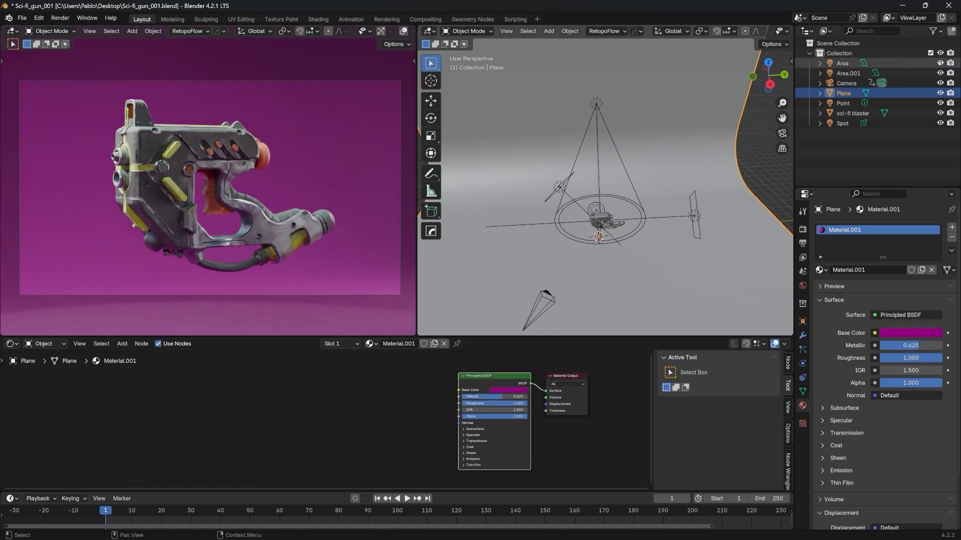
# Step: Hide all four lights in the viewport and replace the world HDRI with the_sky_is_on_fire_4k.hdr at strength 1.140
pyautogui.moveTo(940, 63); pyautogui.dragTo(940, 73)
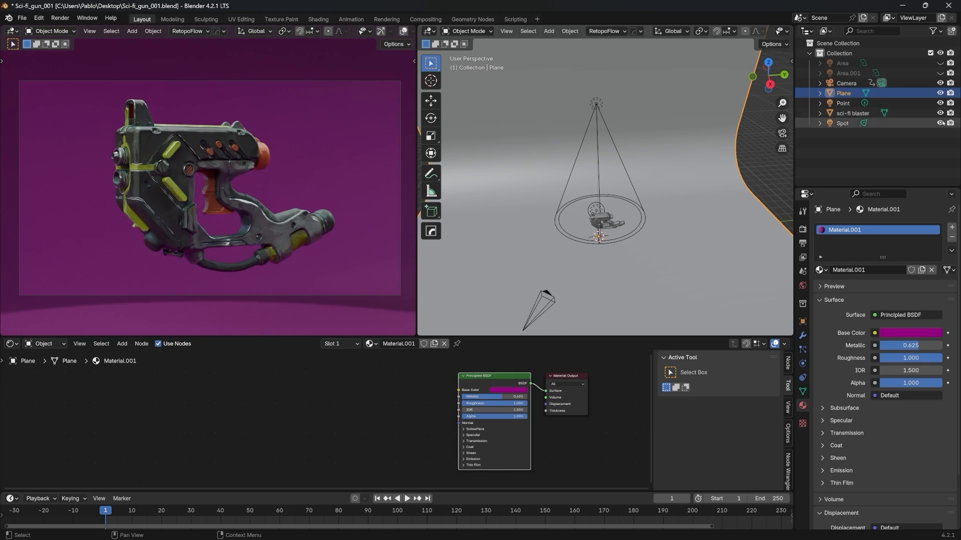
pyautogui.moveTo(941, 123); pyautogui.dragTo(941, 103)
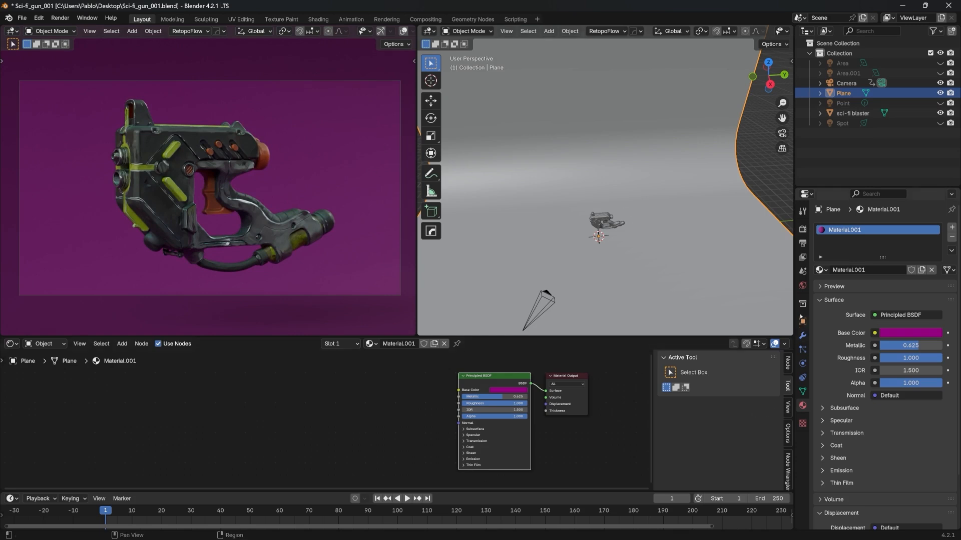
pyautogui.click(803, 285)
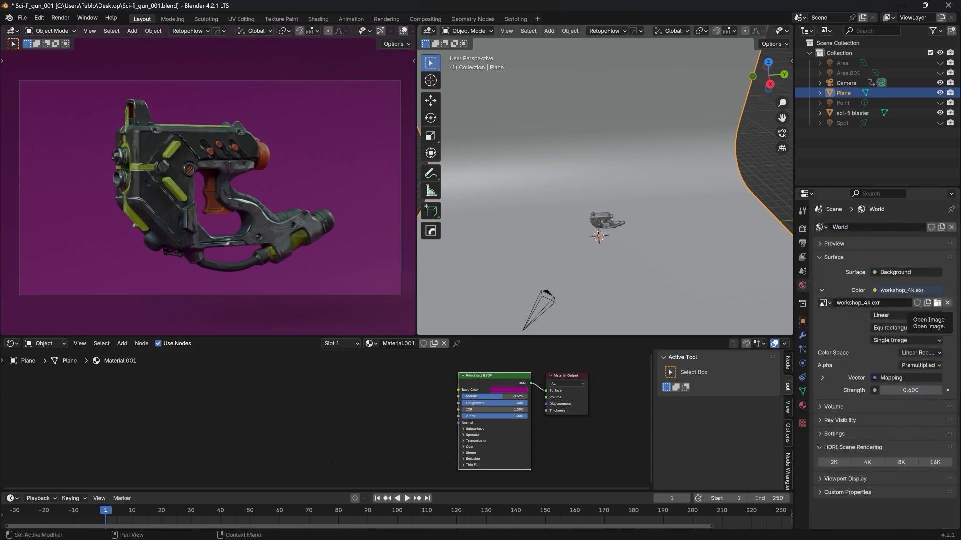
pyautogui.click(938, 303)
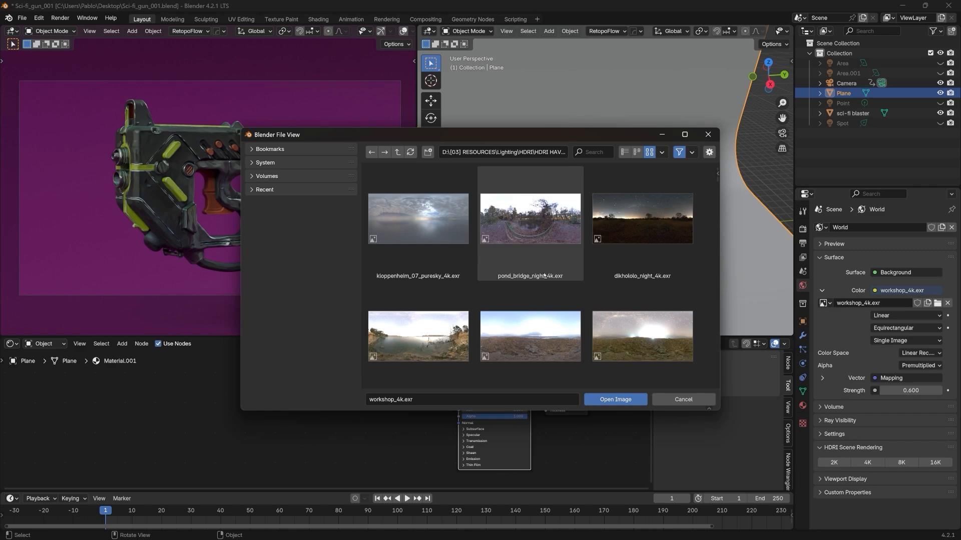
pyautogui.scroll(-10, 545, 275)
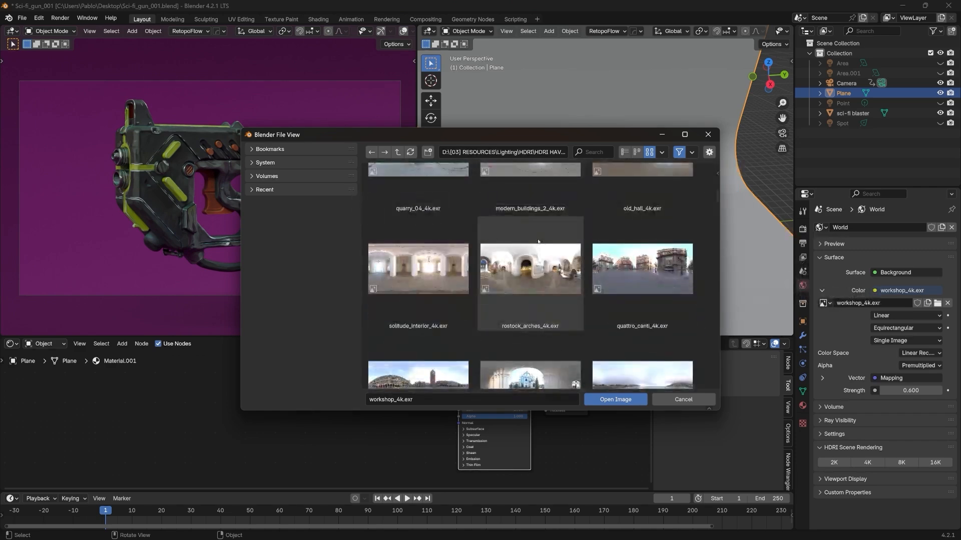
pyautogui.scroll(-10, 538, 242)
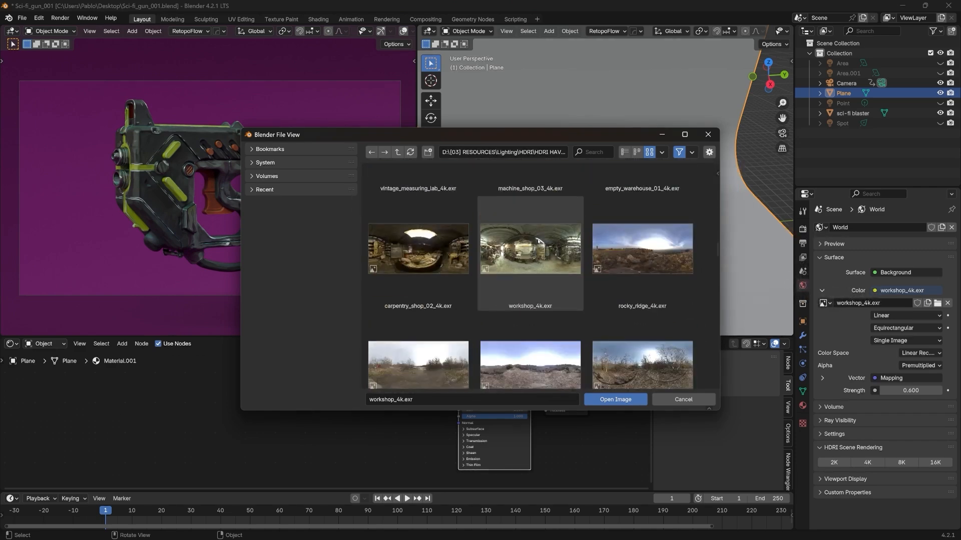
pyautogui.scroll(-10, 538, 241)
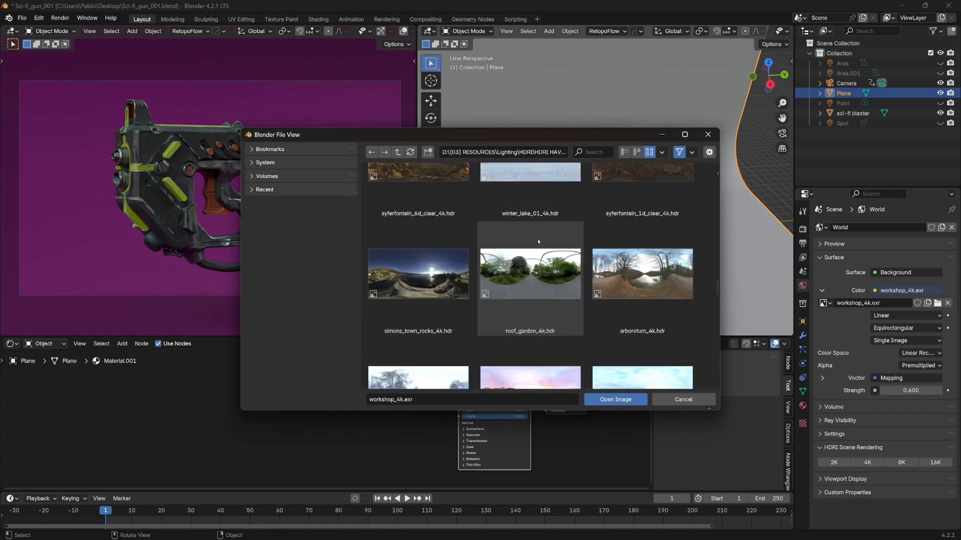
pyautogui.scroll(-10, 537, 239)
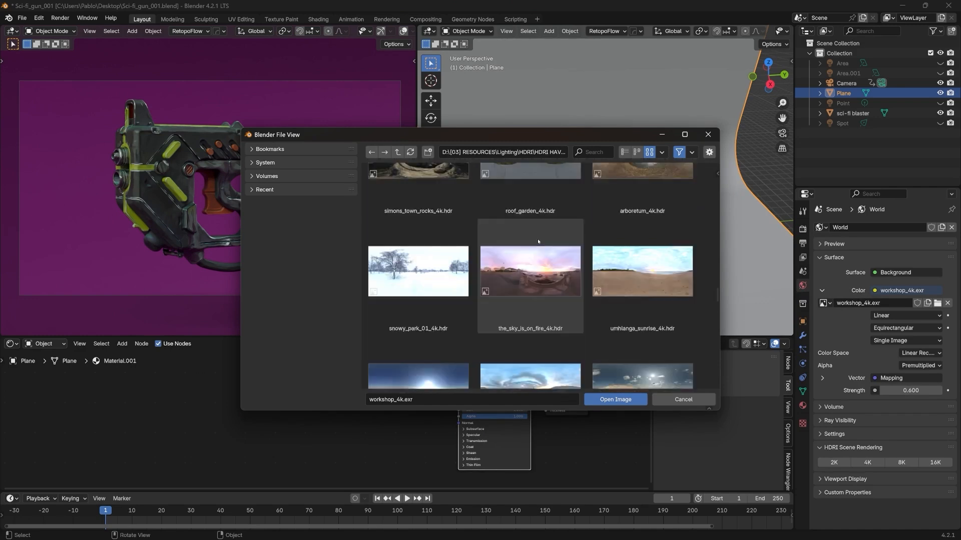
pyautogui.scroll(1, 538, 239)
pyautogui.click(524, 298)
pyautogui.click(615, 399)
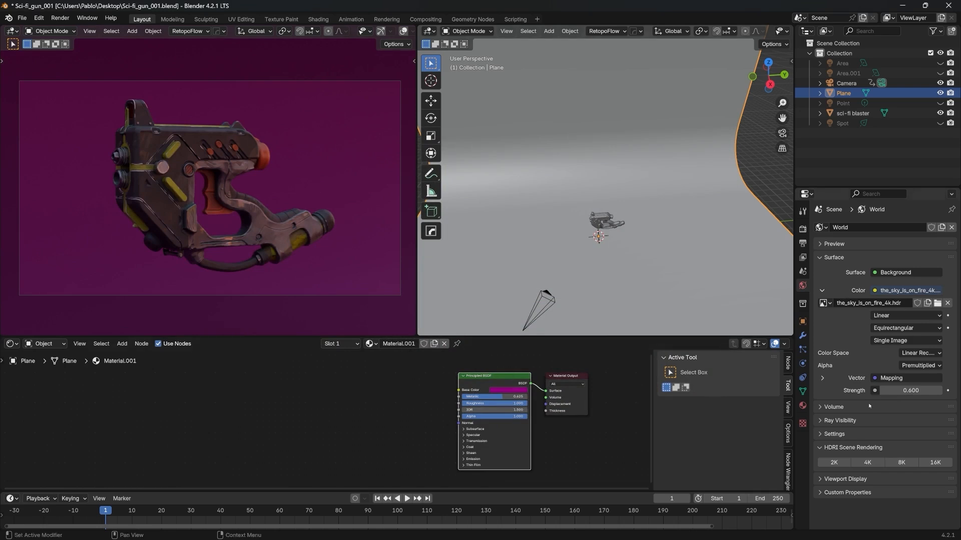
pyautogui.moveTo(901, 390); pyautogui.dragTo(928, 390)
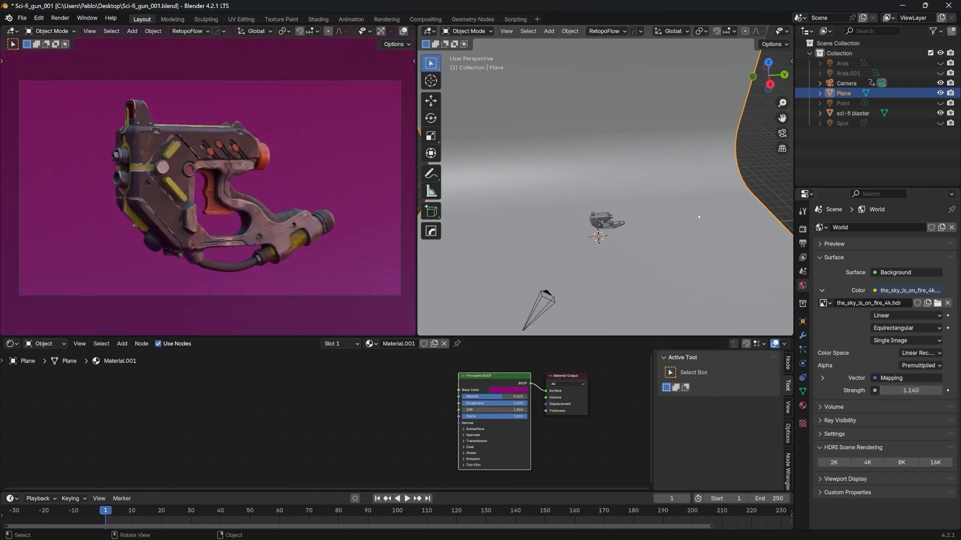
# Step: Unhide the Area light and change its color to yellow
pyautogui.click(940, 63)
pyautogui.click(830, 63)
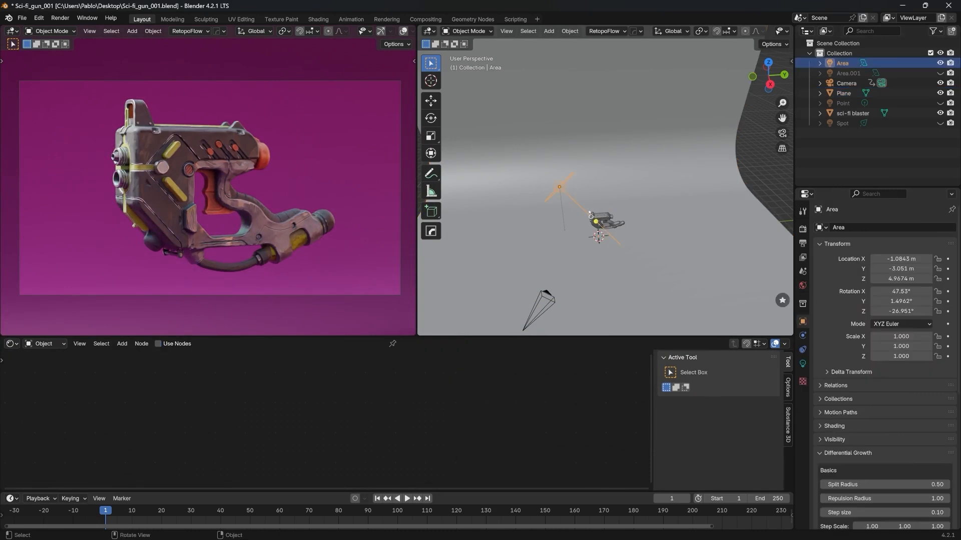
pyautogui.click(802, 364)
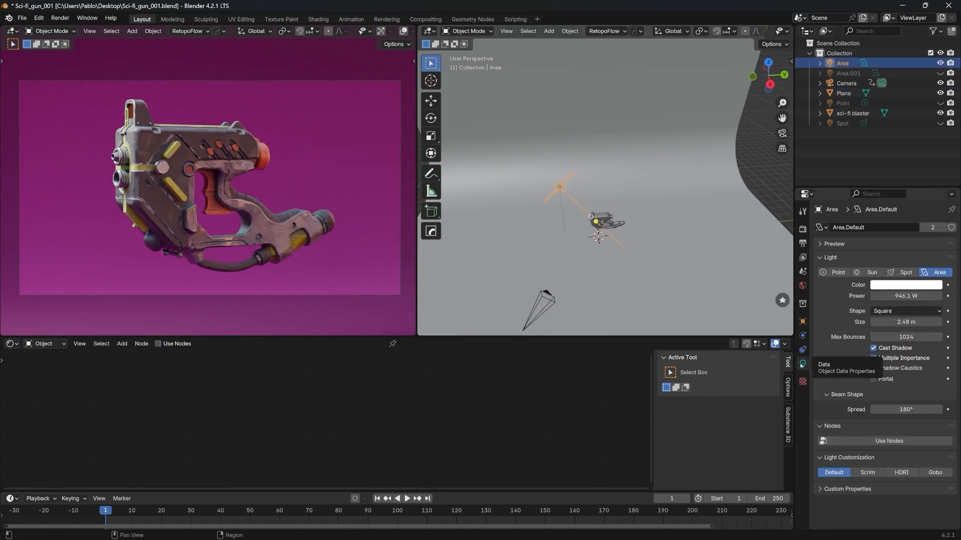
pyautogui.click(895, 284)
pyautogui.moveTo(845, 205); pyautogui.dragTo(854, 194)
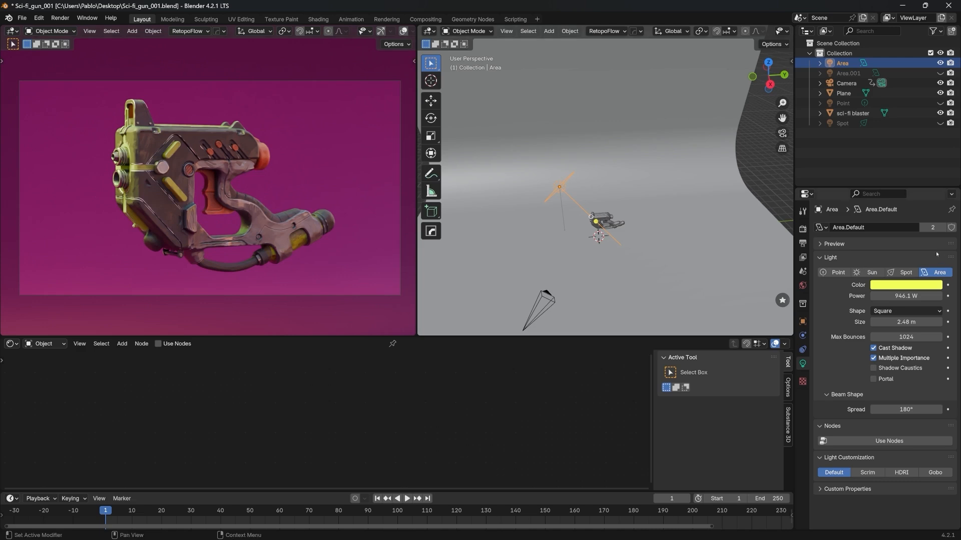
# Step: Unhide the Area.001 light, change its color to blue with hue 0.634, and set its power to 1077.6 W
pyautogui.click(940, 73)
pyautogui.click(881, 73)
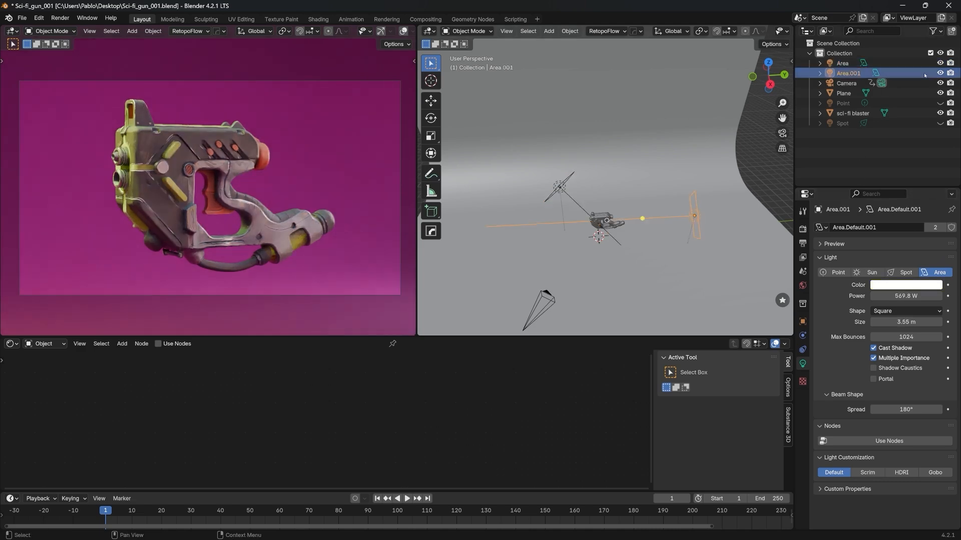
pyautogui.click(915, 284)
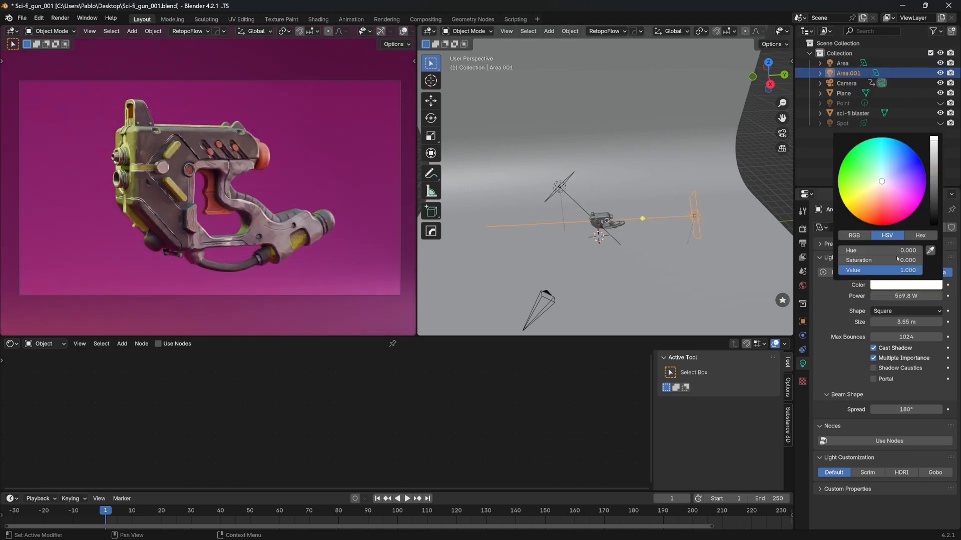
pyautogui.moveTo(884, 166); pyautogui.dragTo(902, 155)
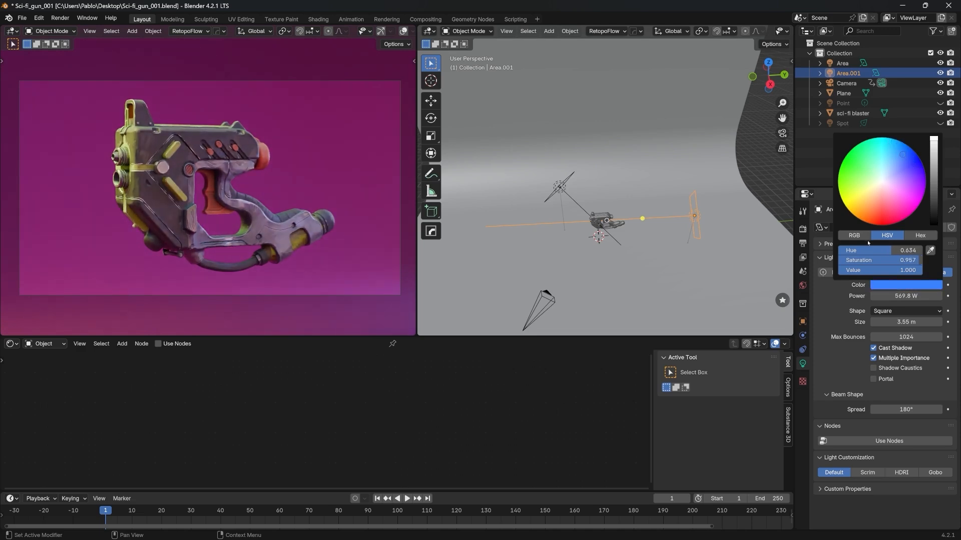
pyautogui.moveTo(895, 296); pyautogui.dragTo(940, 297)
# Step: Reposition the blue Area.001 light slightly and rotate it freely to aim at the blaster
pyautogui.moveTo(684, 244); pyautogui.dragTo(697, 284, button='middle')
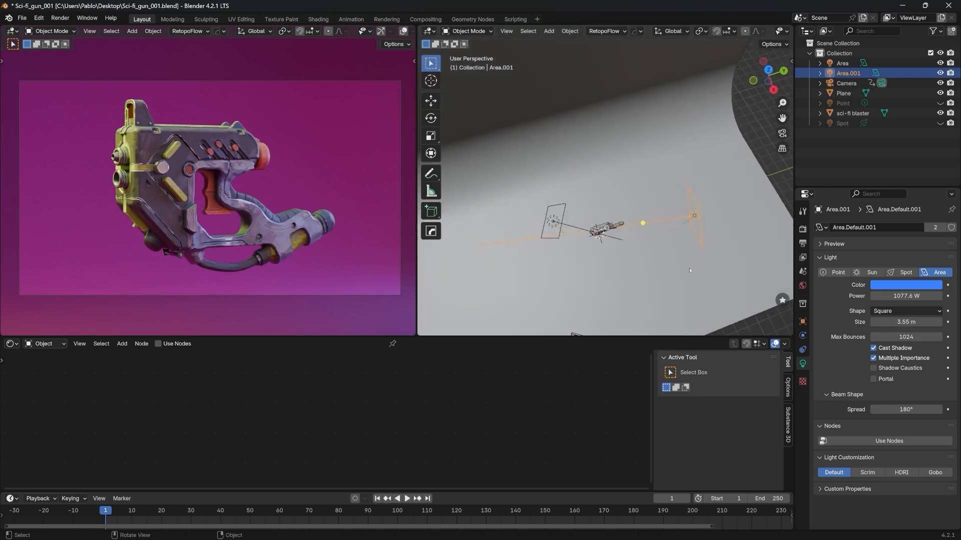
pyautogui.press('g')
pyautogui.click(736, 246)
pyautogui.press('r')
pyautogui.press('r')
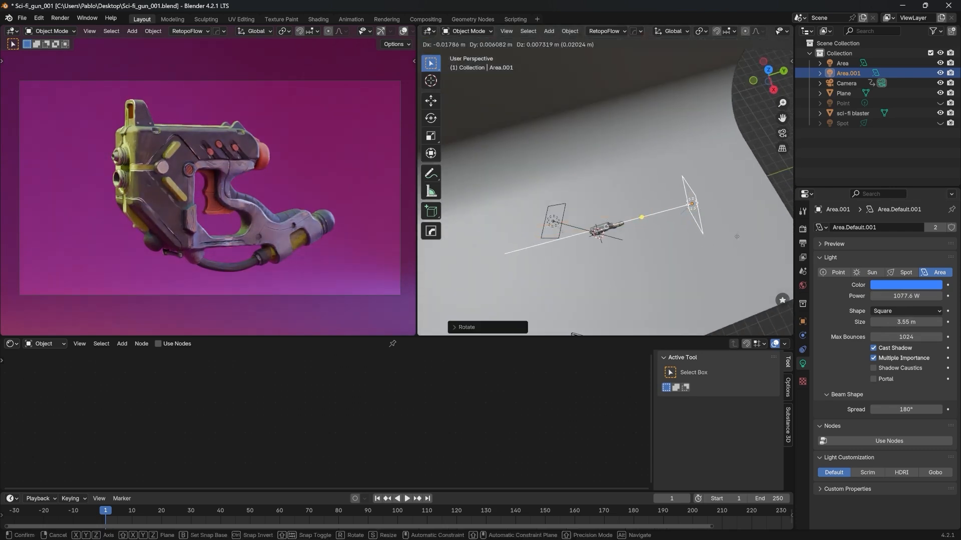
pyautogui.click(737, 236)
# Step: Move the yellow Area light farther out beside the blaster in top view and rotate it to aim at the blaster
pyautogui.click(554, 222)
pyautogui.press('KP_7')
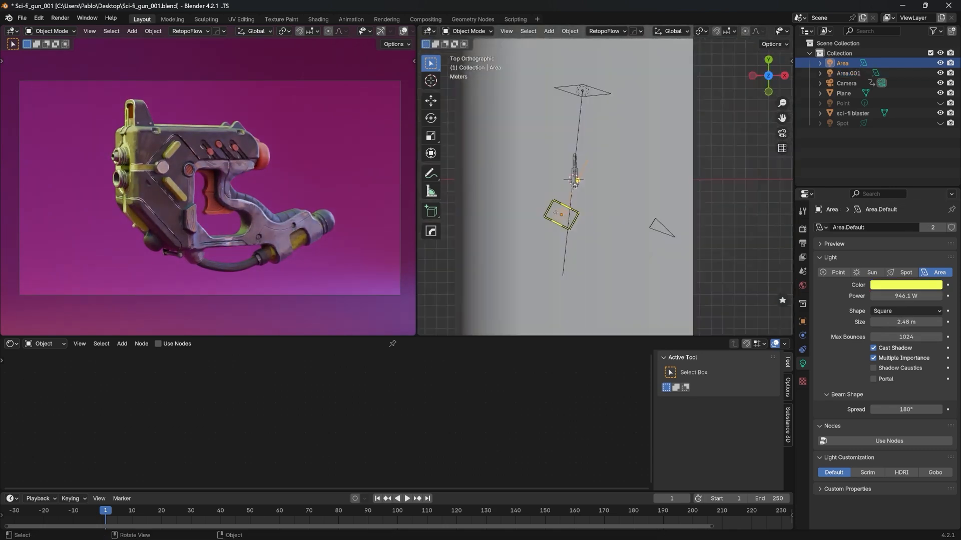
pyautogui.press('g')
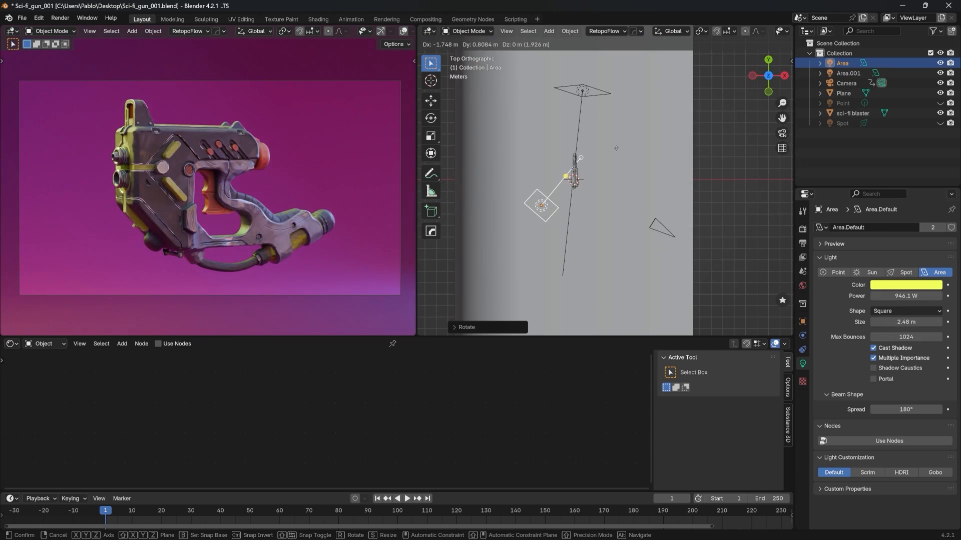
pyautogui.click(618, 148)
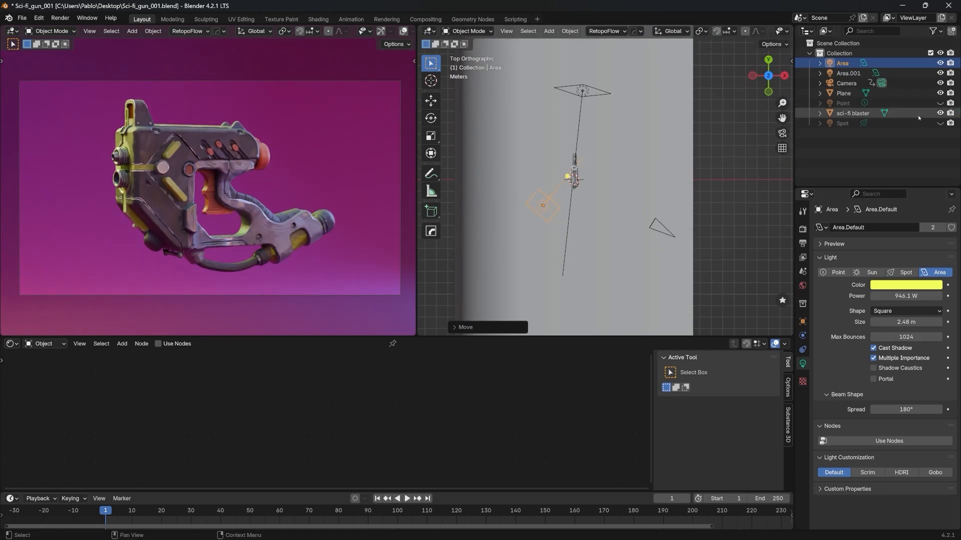
# Step: Unhide the Spot light, set its power to 6893.1 W, and change its color to blue
pyautogui.click(940, 123)
pyautogui.click(842, 123)
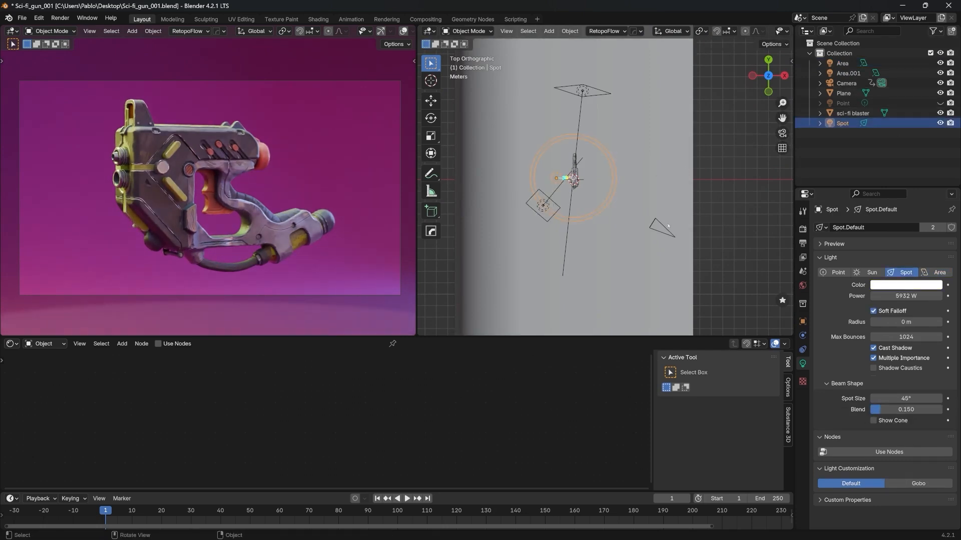
pyautogui.moveTo(896, 296); pyautogui.dragTo(918, 296)
pyautogui.click(916, 286)
pyautogui.moveTo(898, 152); pyautogui.dragTo(915, 154)
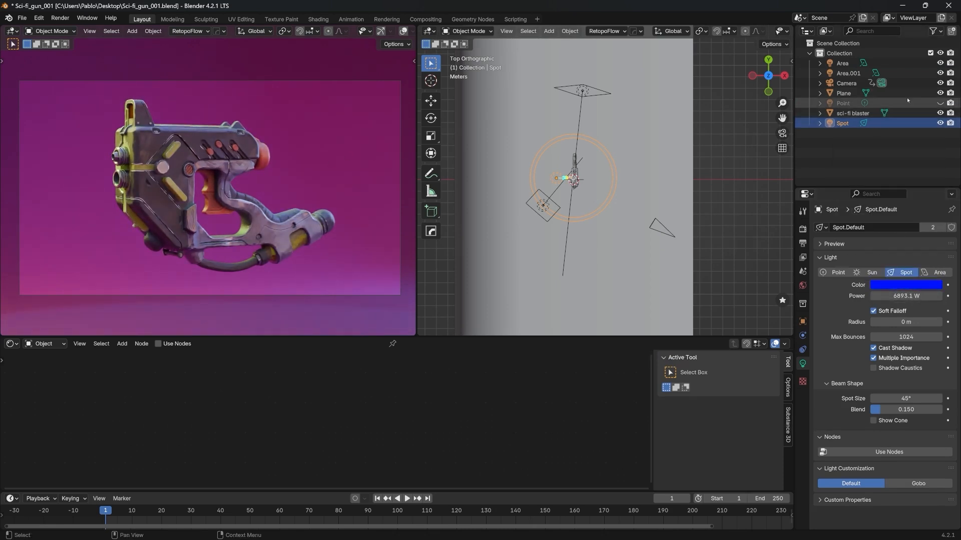
# Step: Unhide the Point light, change its color to green with hue 0.427 and saturation 0.978, and set its power to 79.5 W
pyautogui.click(844, 104)
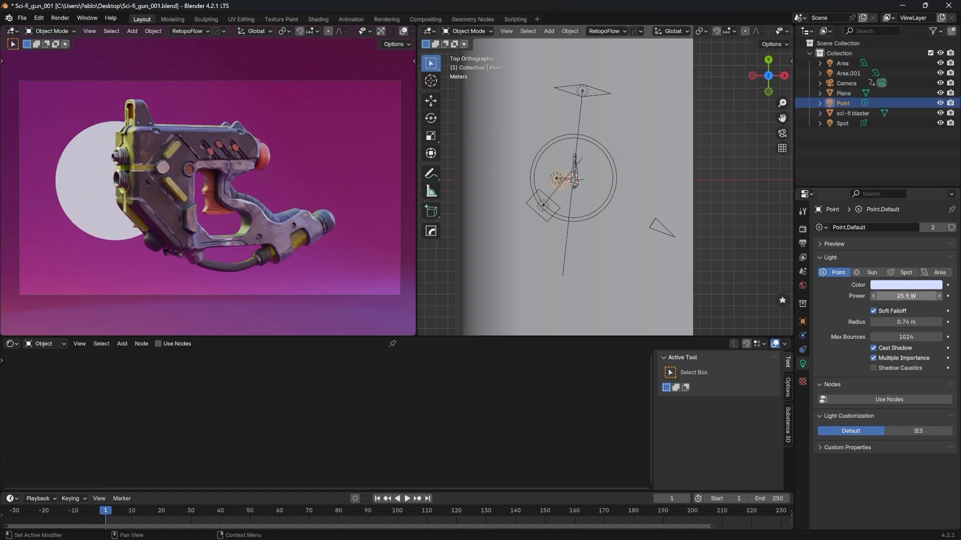
pyautogui.click(905, 284)
pyautogui.moveTo(882, 183); pyautogui.dragTo(838, 177)
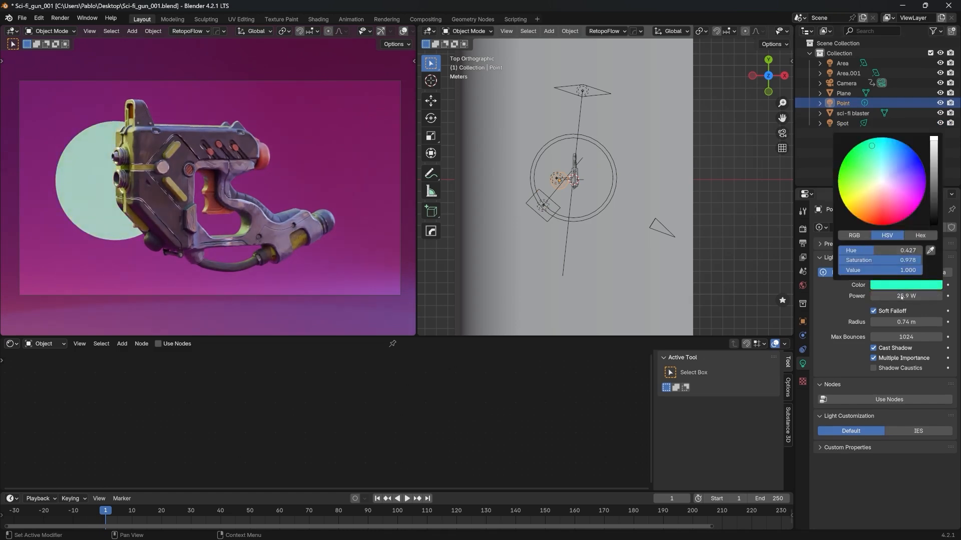
pyautogui.moveTo(902, 296); pyautogui.dragTo(928, 297)
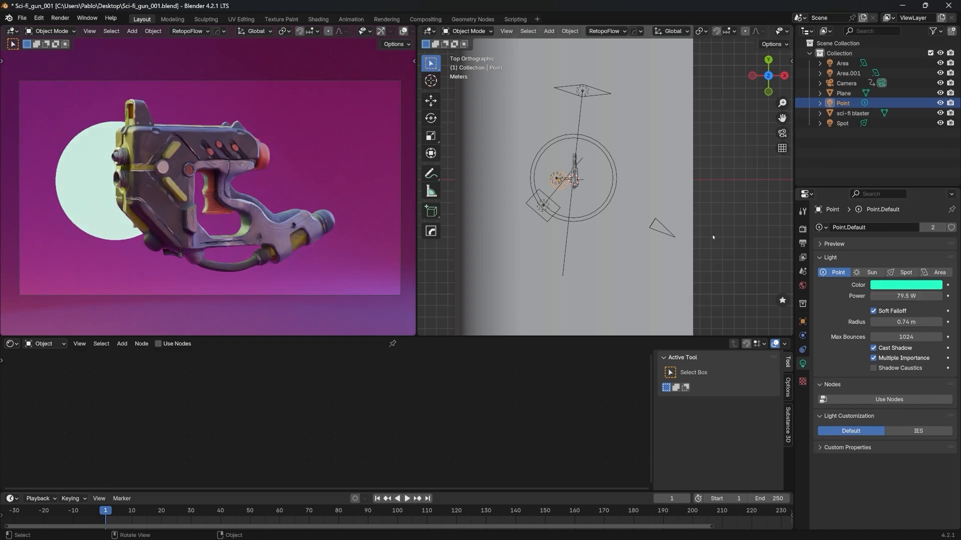
# Step: Move the green Point light beside the blaster's lower rear edge, check the enlarged camera view, and deselect the light
pyautogui.press('g')
pyautogui.click(607, 175)
pyautogui.moveTo(606, 175); pyautogui.dragTo(579, 101, button='middle')
pyautogui.press('g')
pyautogui.click(580, 139)
pyautogui.moveTo(580, 139); pyautogui.dragTo(565, 145, button='middle')
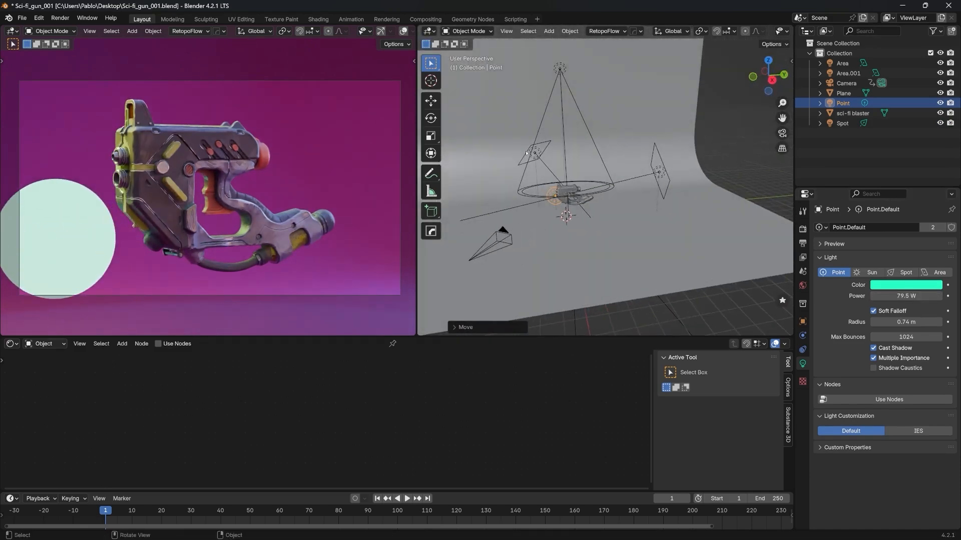
pyautogui.press('g')
pyautogui.press('Return')
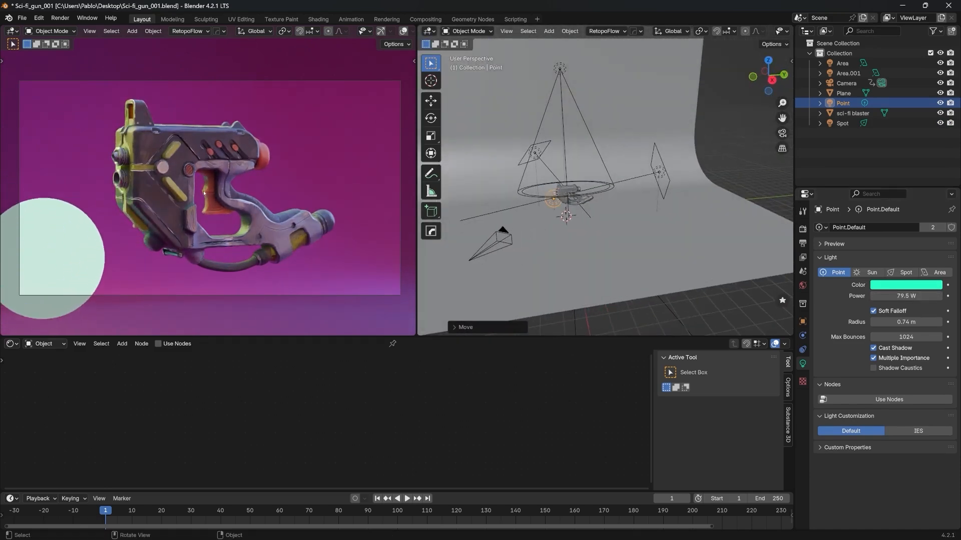
pyautogui.hotkey('ctrl', 'space')
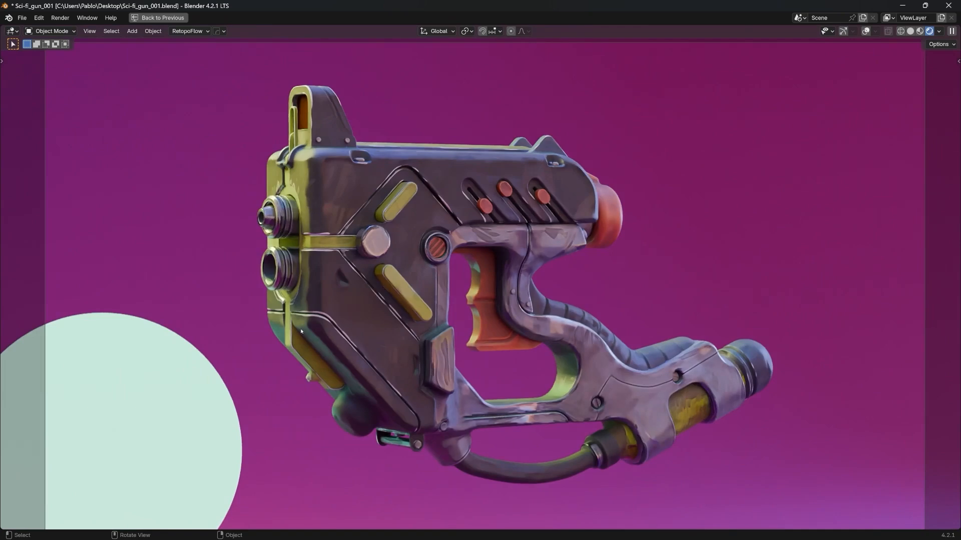
pyautogui.hotkey('ctrl', 'space')
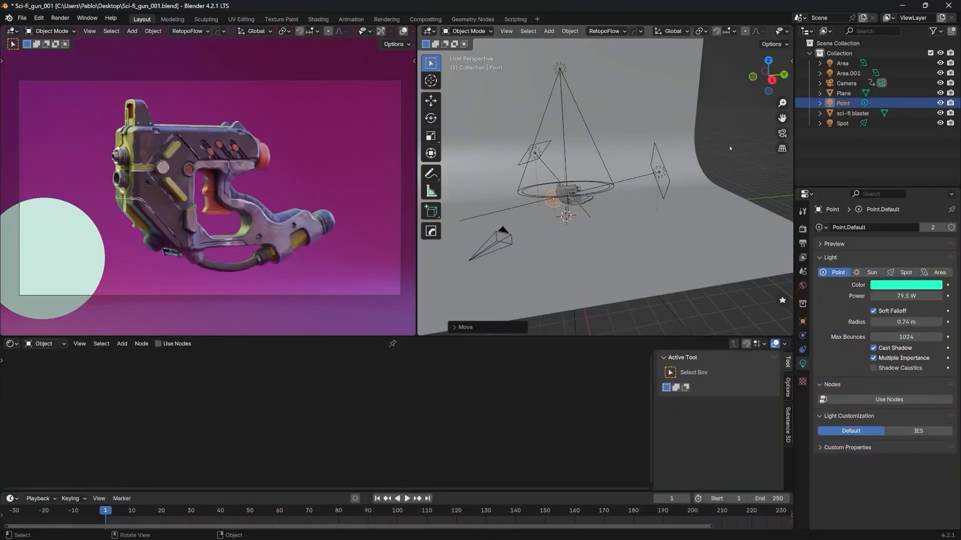
pyautogui.click(729, 149)
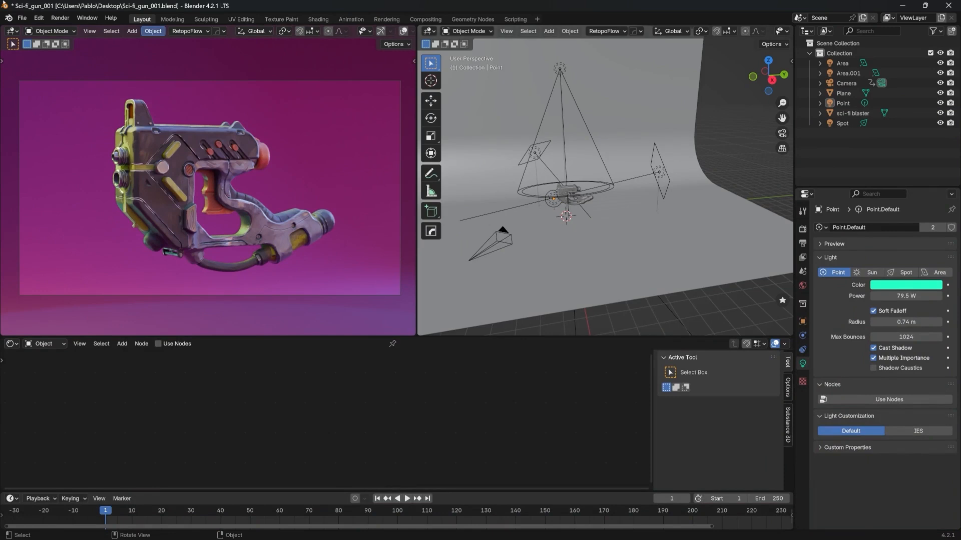
# Step: Save the file as the new version Sci-fi_gun_002.blend and render the camera image
pyautogui.hotkey('ctrl', 'alt', 's')
pyautogui.click(22, 18)
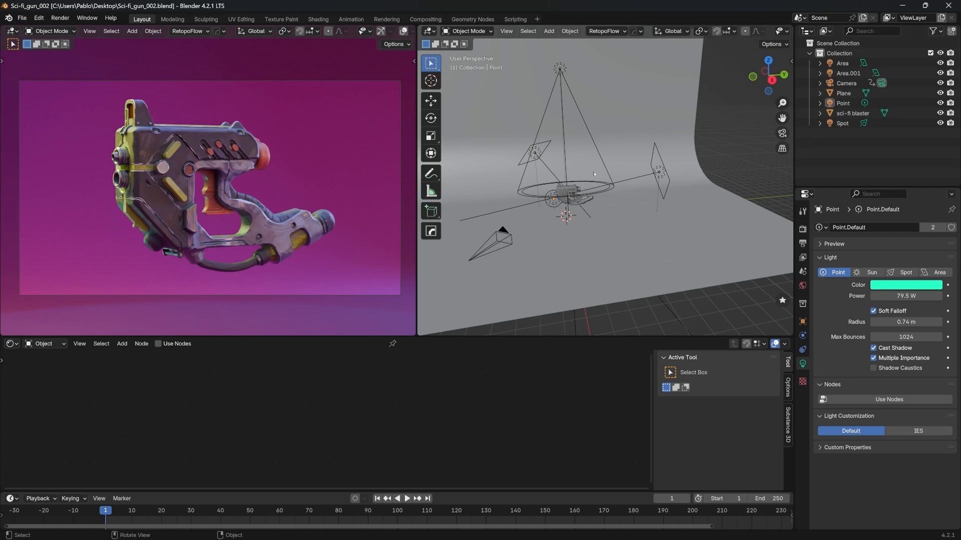
pyautogui.click(55, 19)
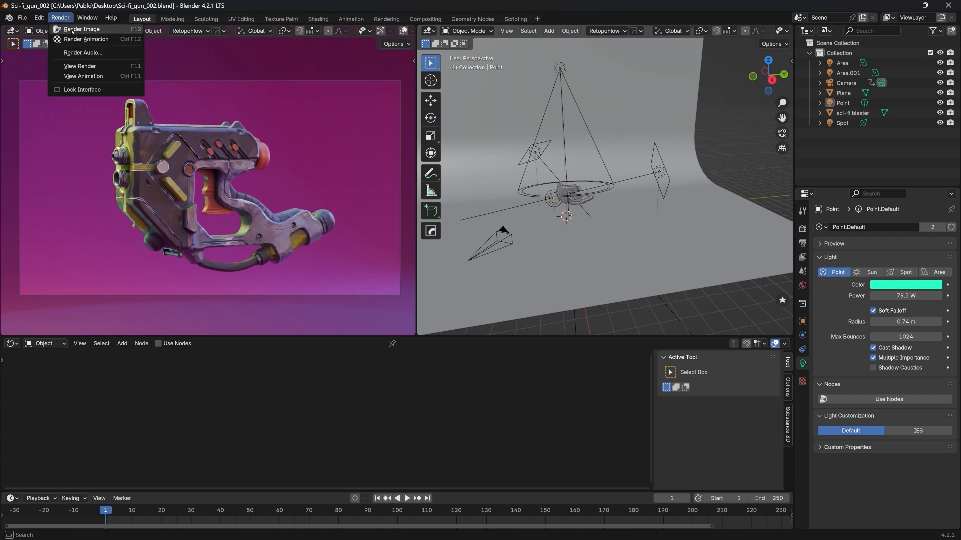
pyautogui.click(70, 29)
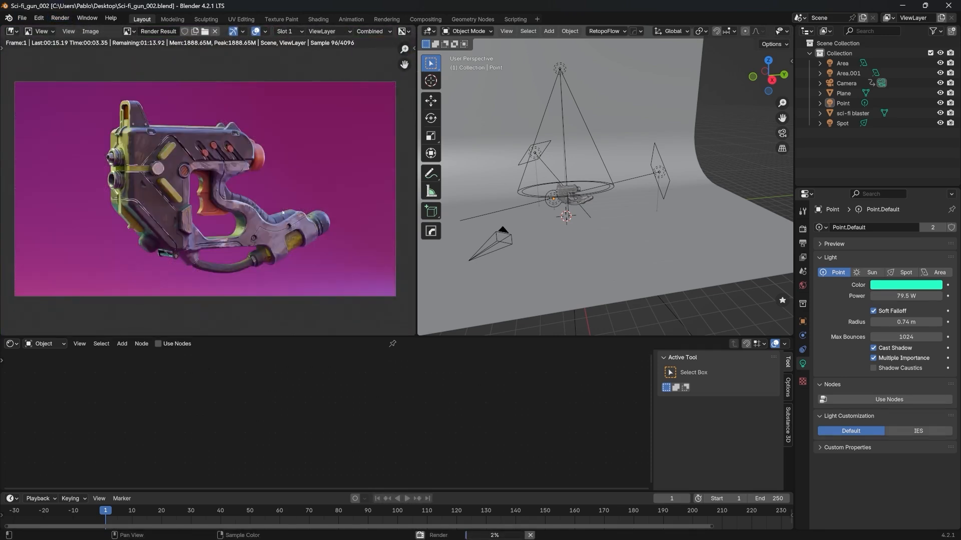
# Step: Examine the rendered blaster up close in an enlarged view, checking the surface strokes, colors and lighting
pyautogui.scroll(1, 246, 181)
pyautogui.moveTo(245, 181); pyautogui.dragTo(259, 182, button='middle')
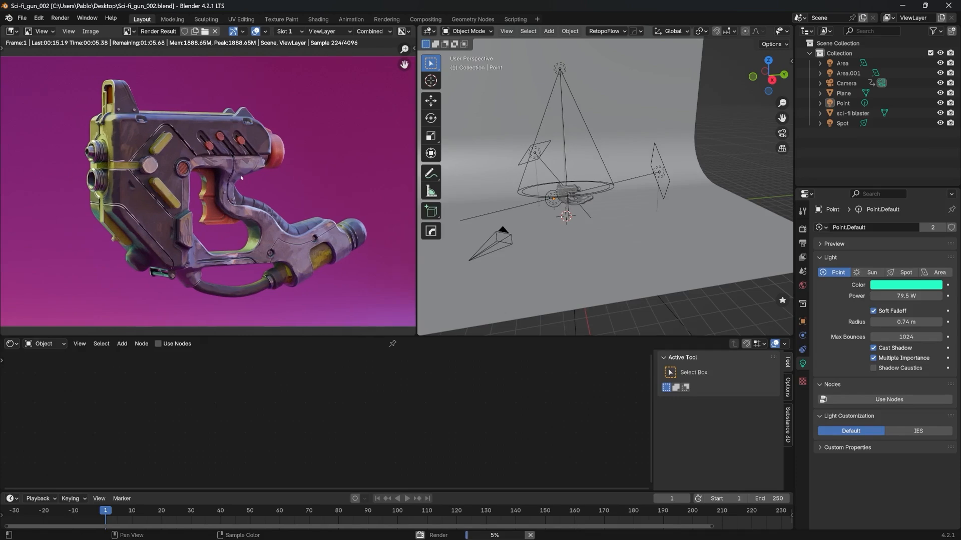
pyautogui.hotkey('ctrl', 'space')
pyautogui.scroll(3, 519, 274)
pyautogui.moveTo(520, 275); pyautogui.dragTo(527, 235, button='middle')
pyautogui.scroll(-2, 526, 154)
pyautogui.moveTo(526, 153); pyautogui.dragTo(495, 180, button='middle')
pyautogui.scroll(1, 490, 175)
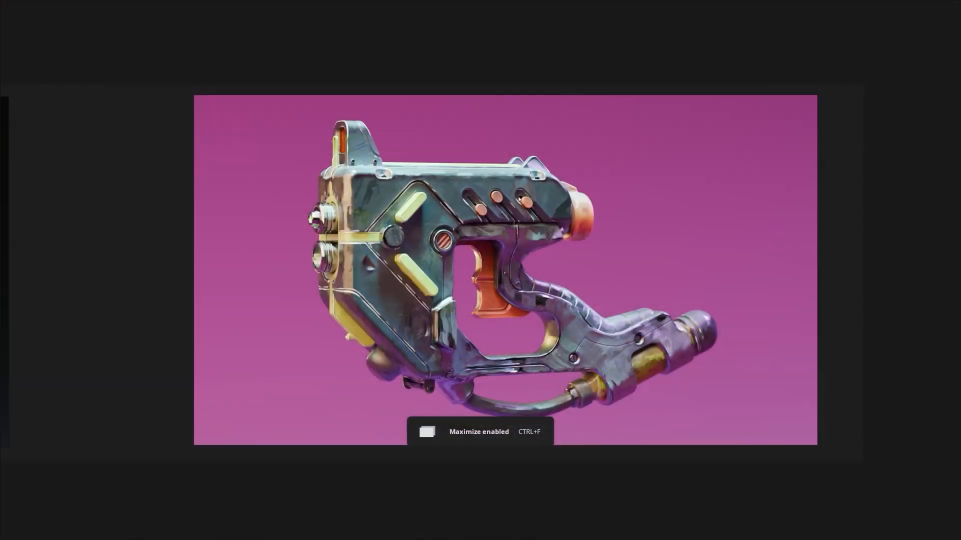
# Step: Switch to the reference board and compare its saved blaster renders with the new Blender render
pyautogui.hotkey('ctrl', 'f')
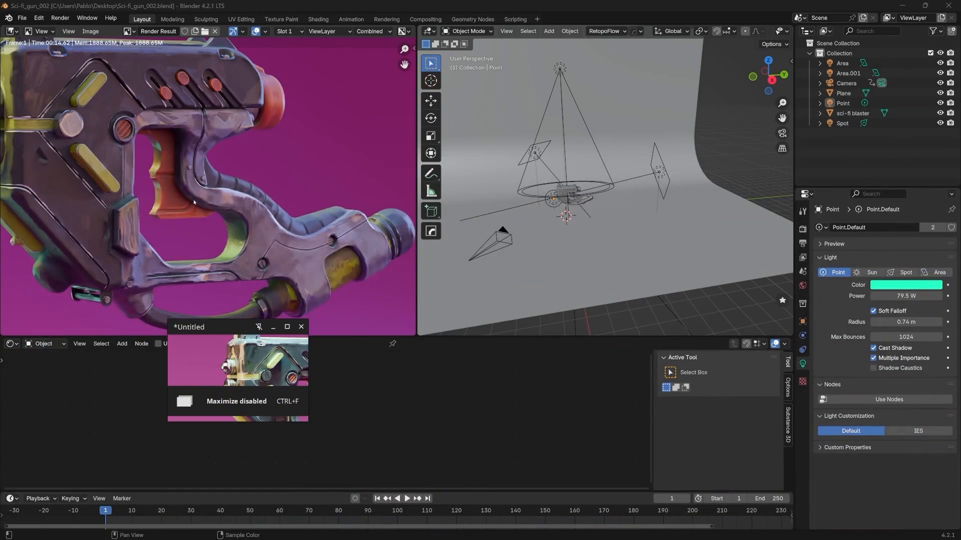
pyautogui.scroll(-1, 194, 203)
pyautogui.moveTo(194, 203); pyautogui.dragTo(292, 219, button='middle')
pyautogui.moveTo(254, 374); pyautogui.dragTo(299, 345, button='right')
pyautogui.hotkey('ctrl', 'f')
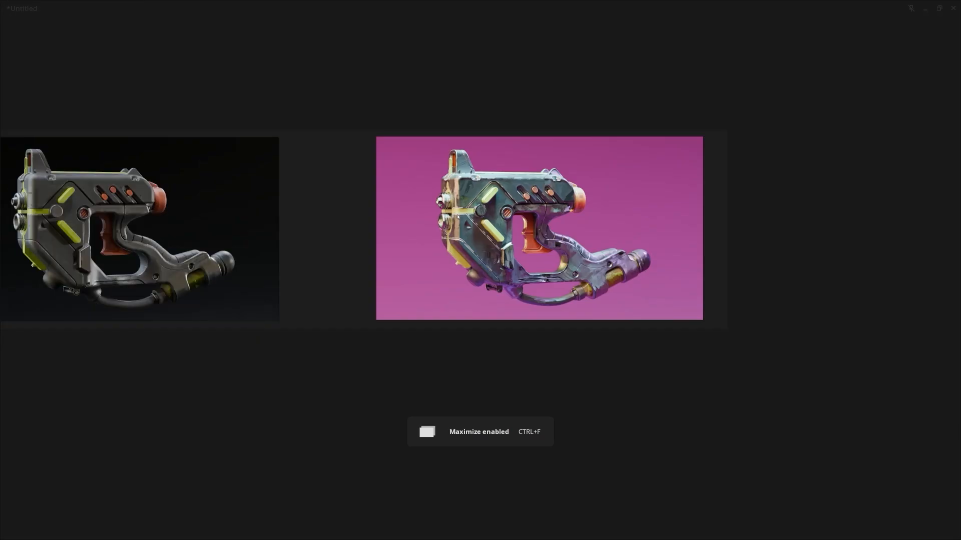